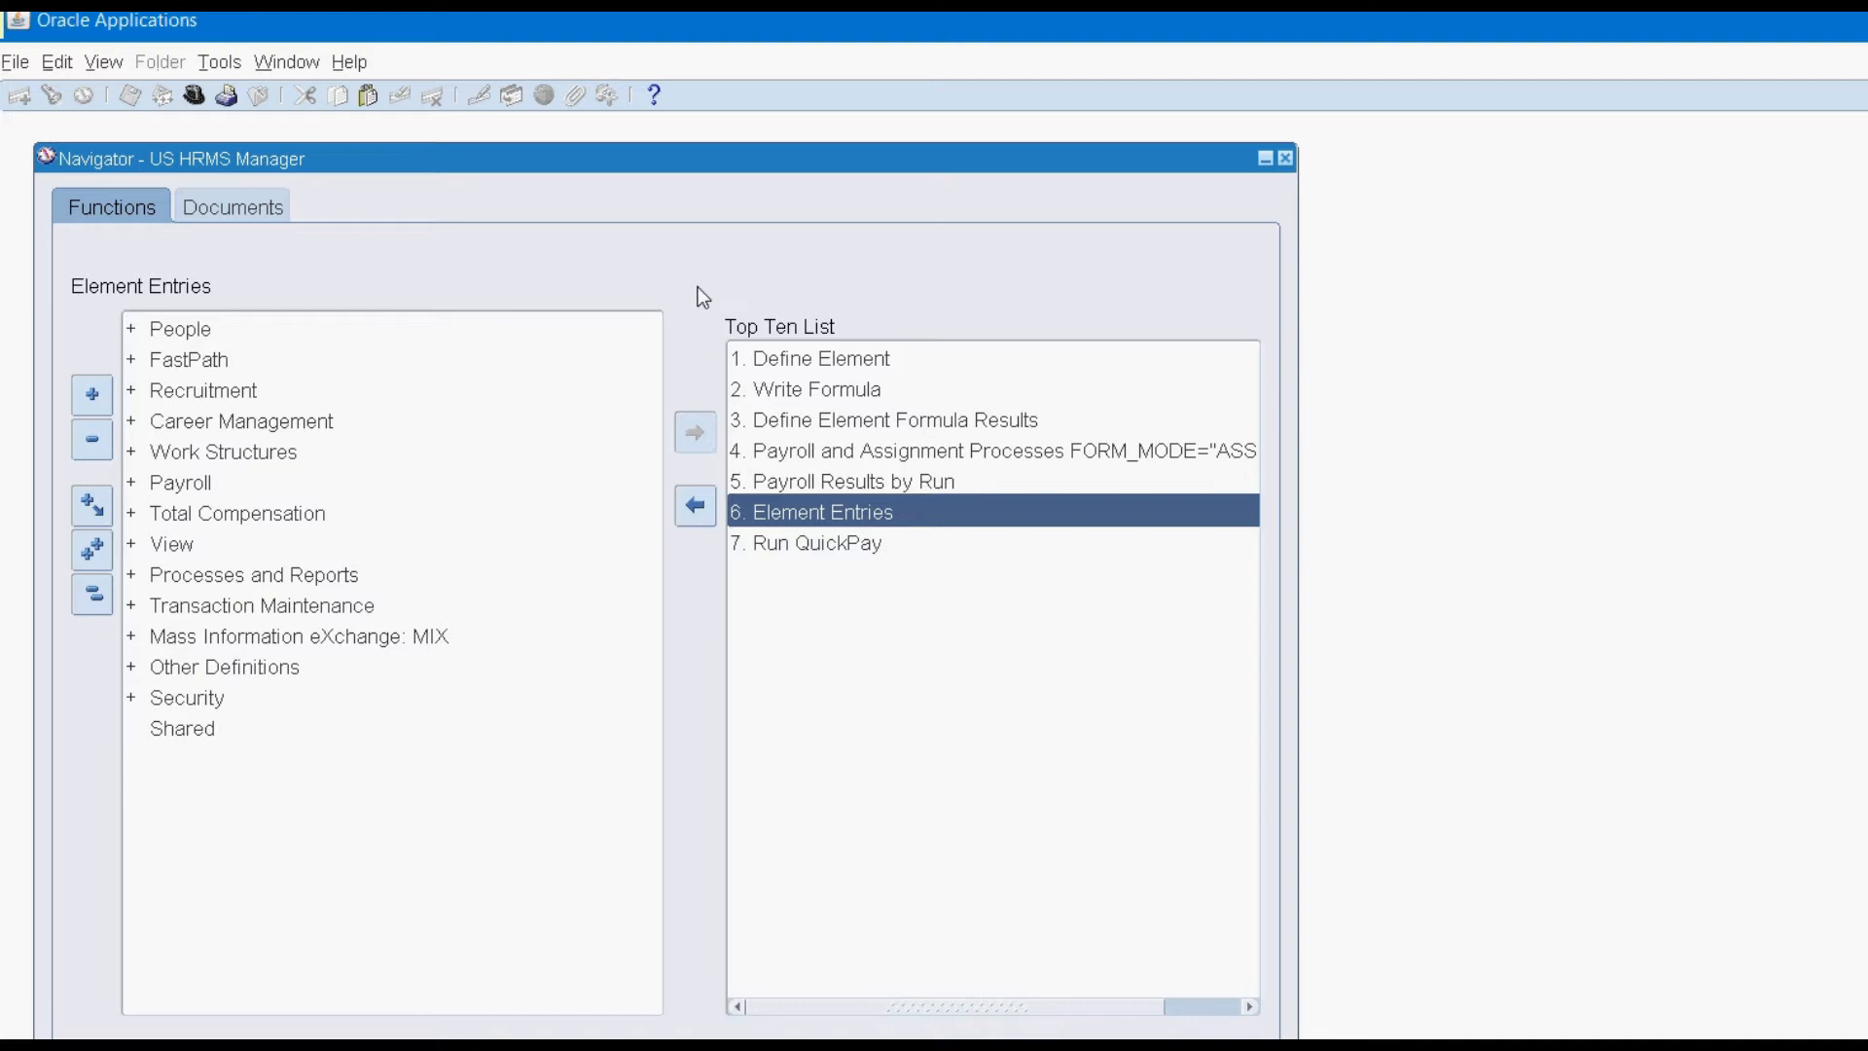
Open the Define Element form and query the elements whose name matches Call%Allo%.
{"action": "key", "text": "1"}
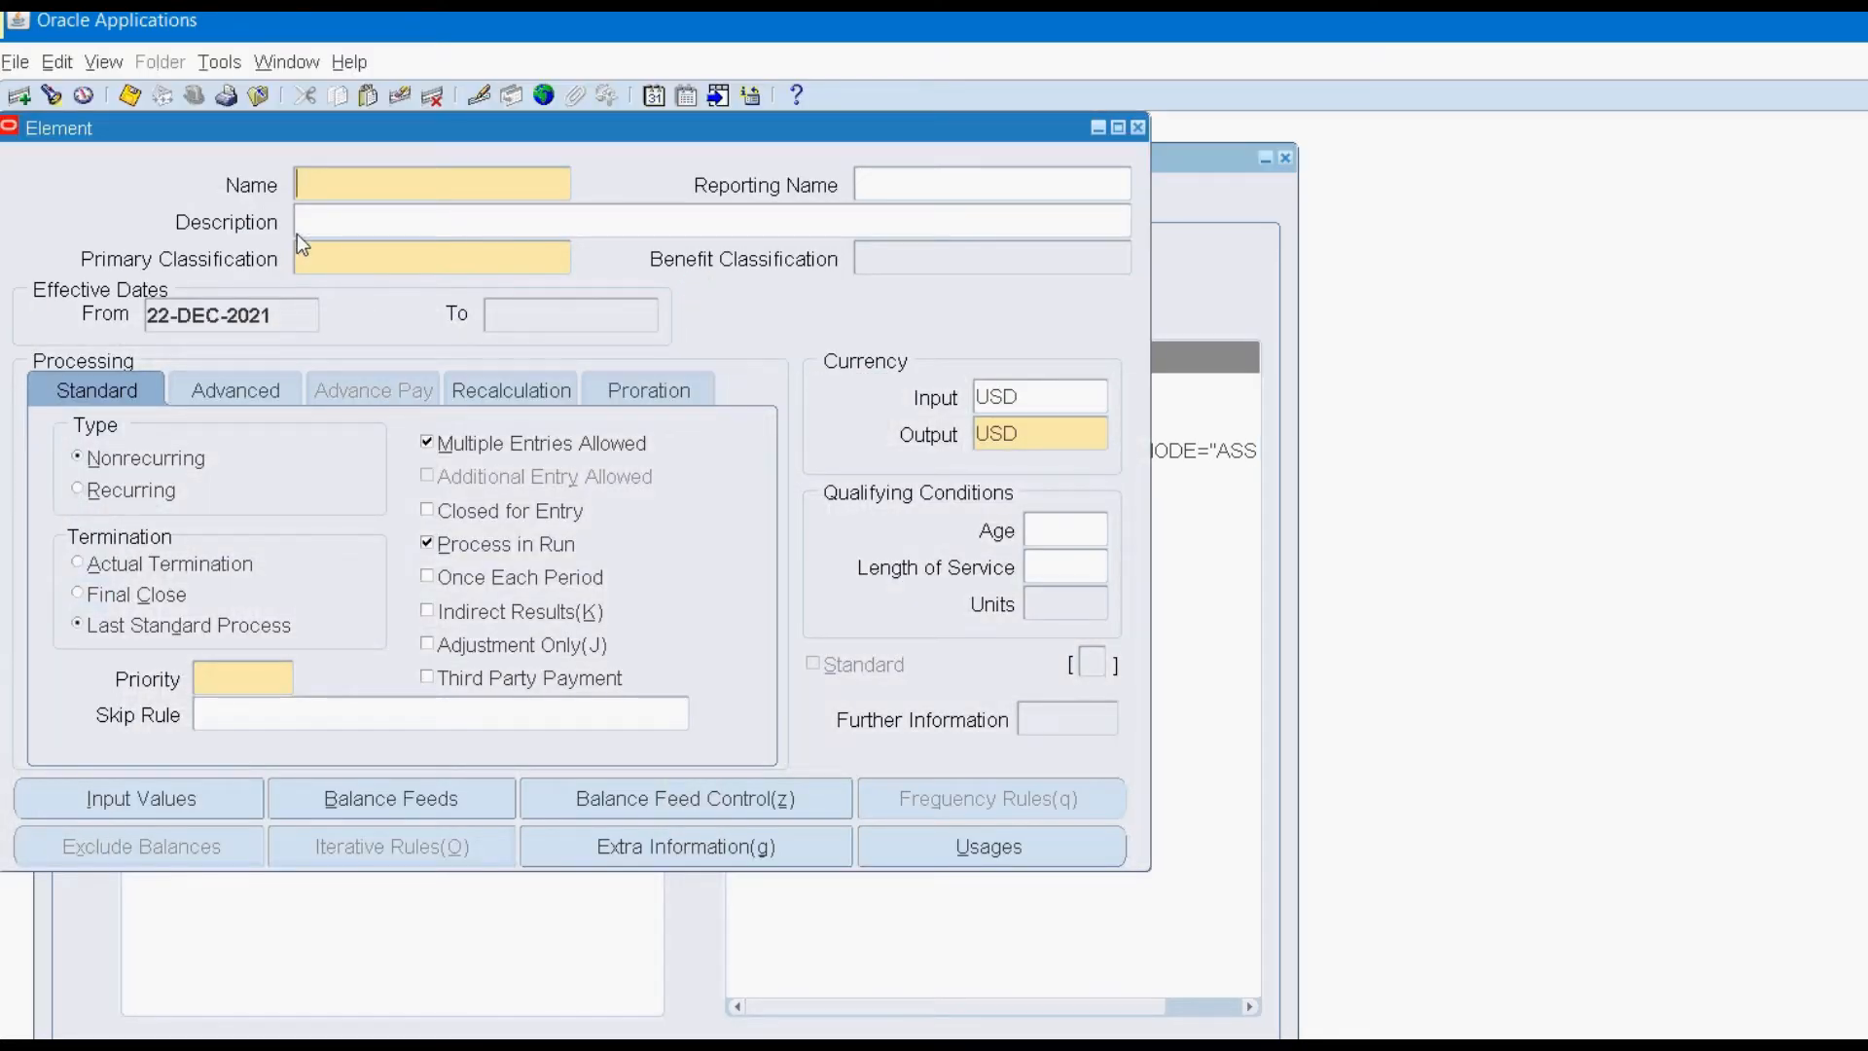
{"action": "key", "text": "F11"}
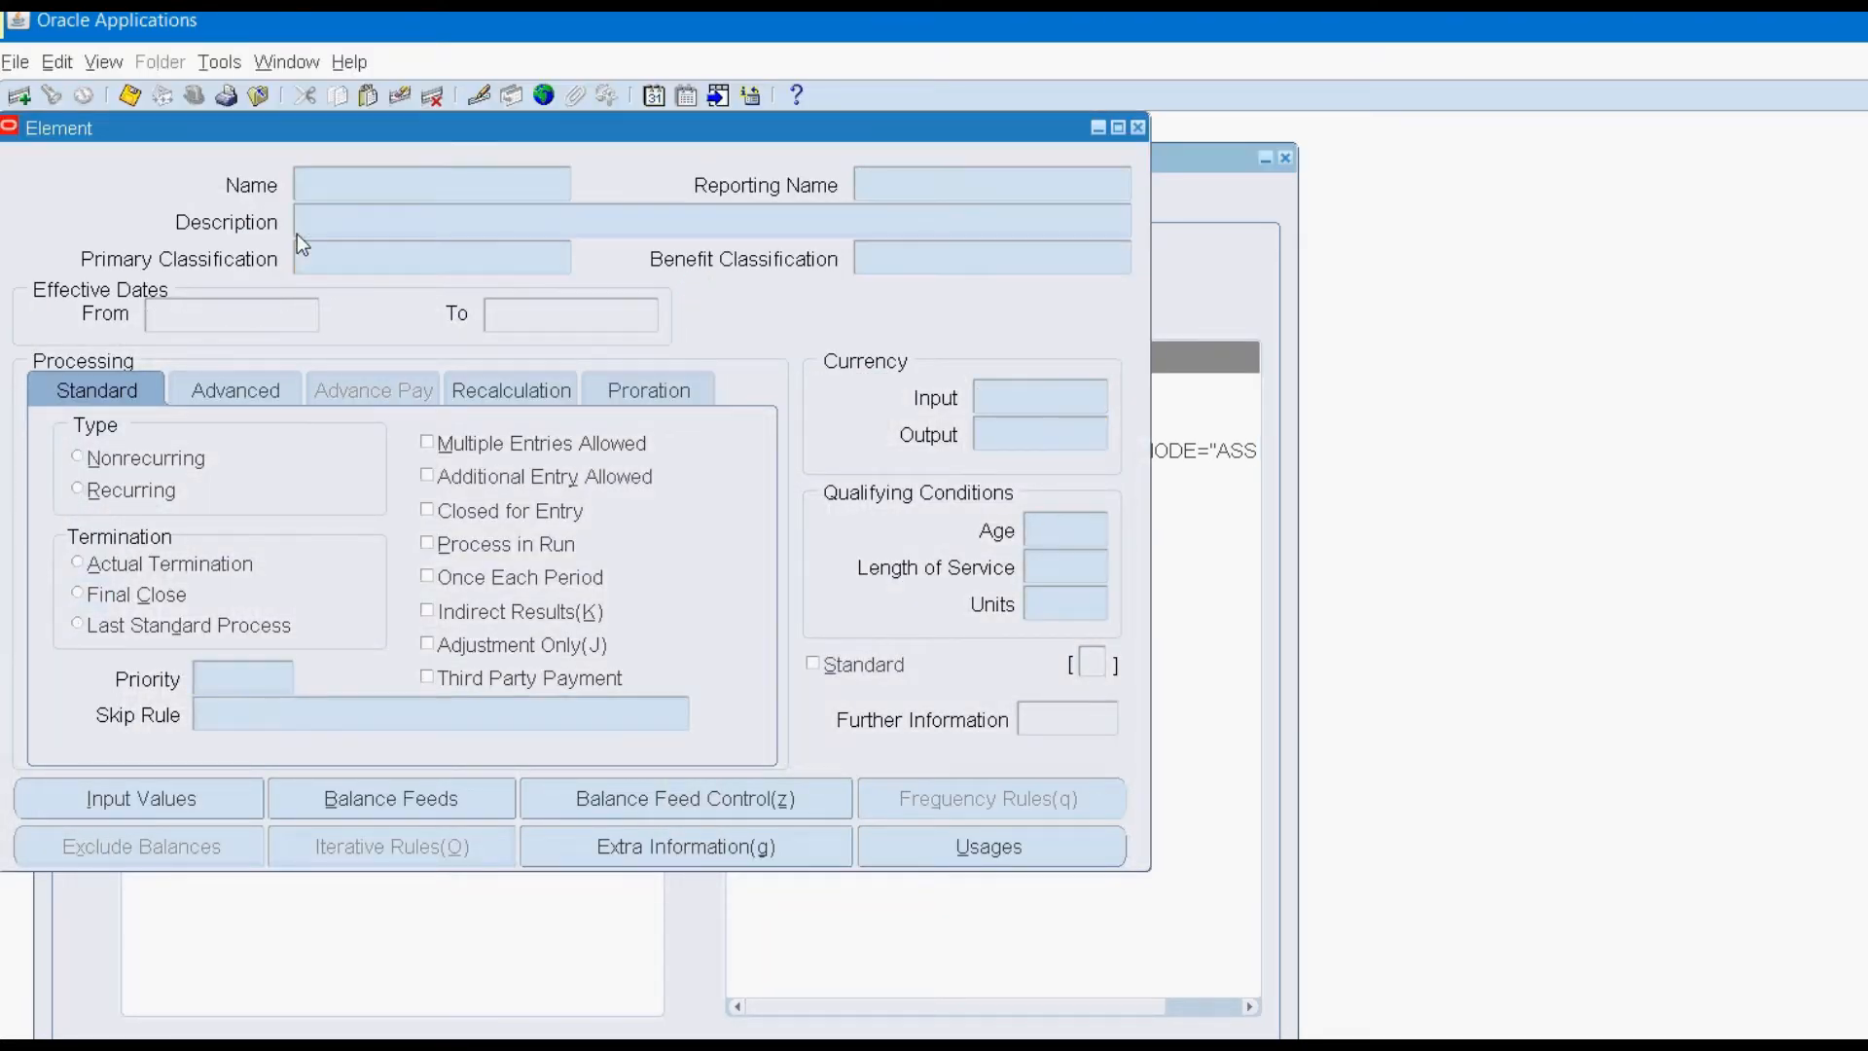
{"action": "type", "text": "Call%Allo%"}
{"action": "key", "text": "ctrl+F11"}
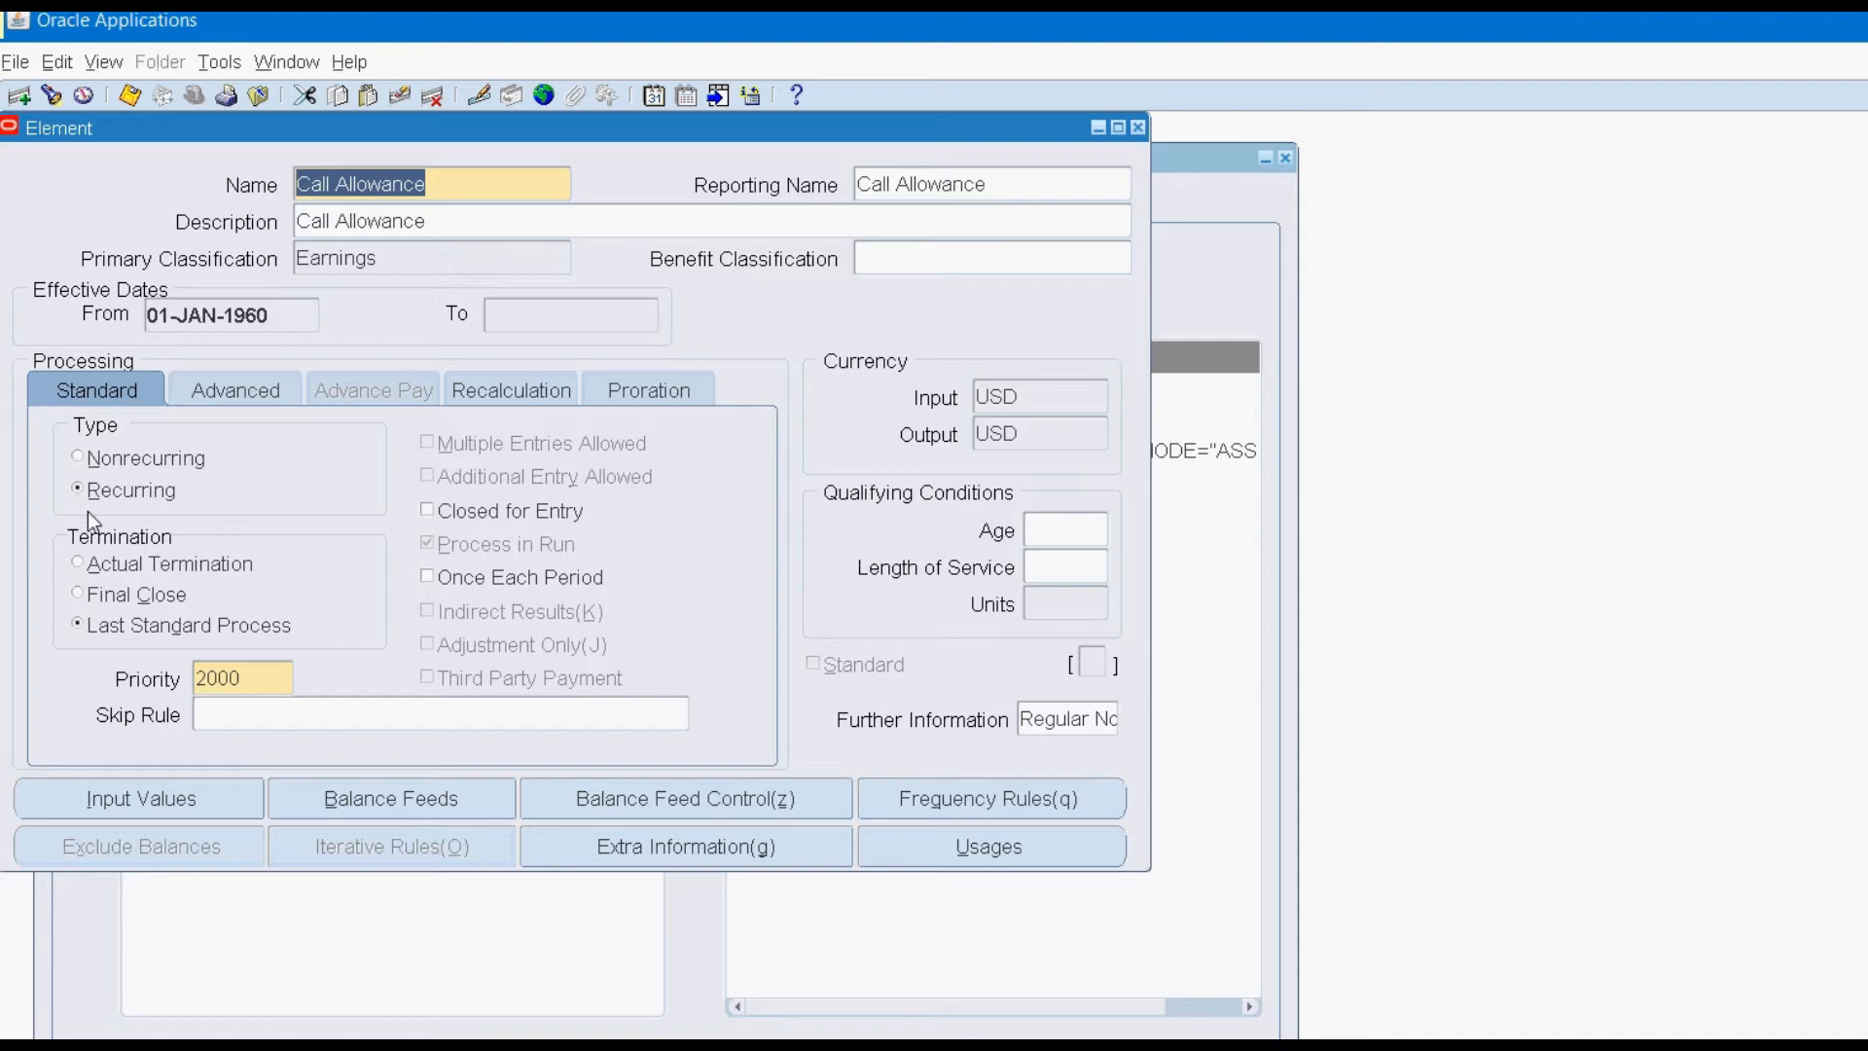
View the Call Allowance element's further element information and its input values.
{"action": "left_click", "coordinate": [853, 566]}
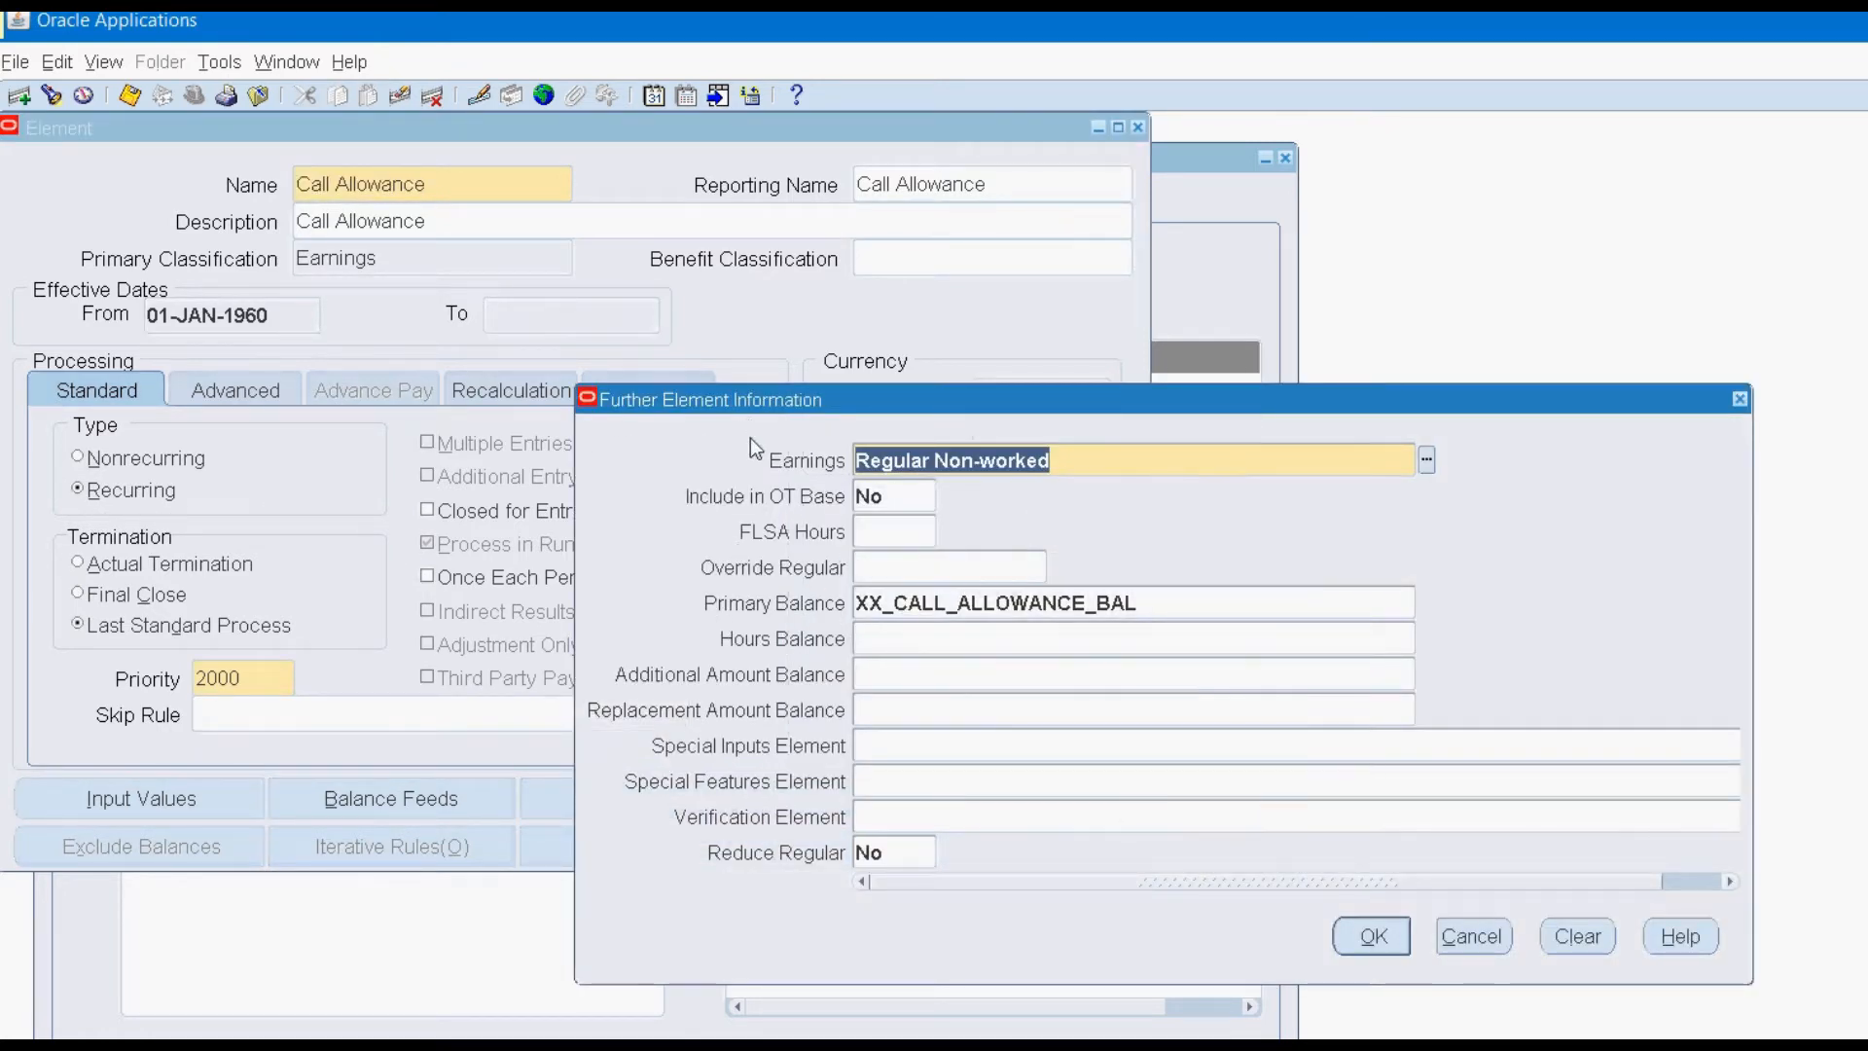
{"action": "left_click_drag", "start_coordinate": [1060, 399], "coordinate": [1372, 386]}
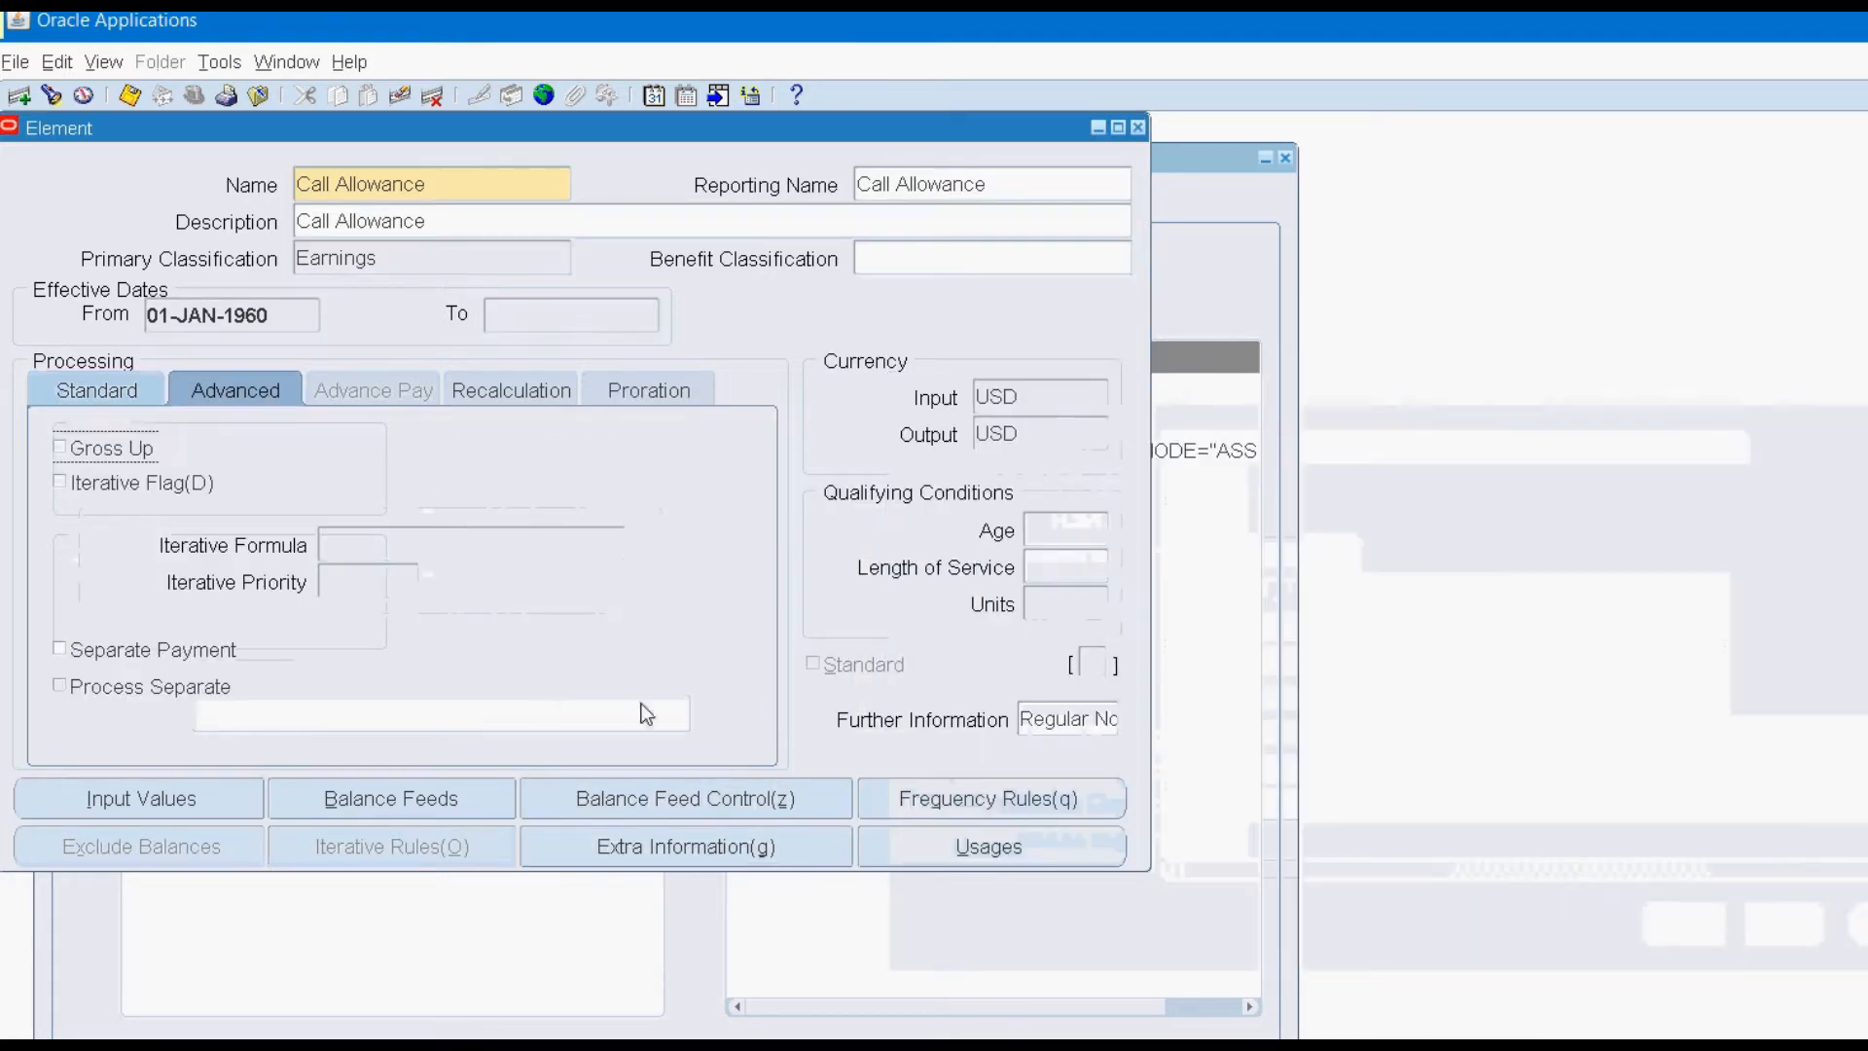
{"action": "left_click", "coordinate": [141, 799]}
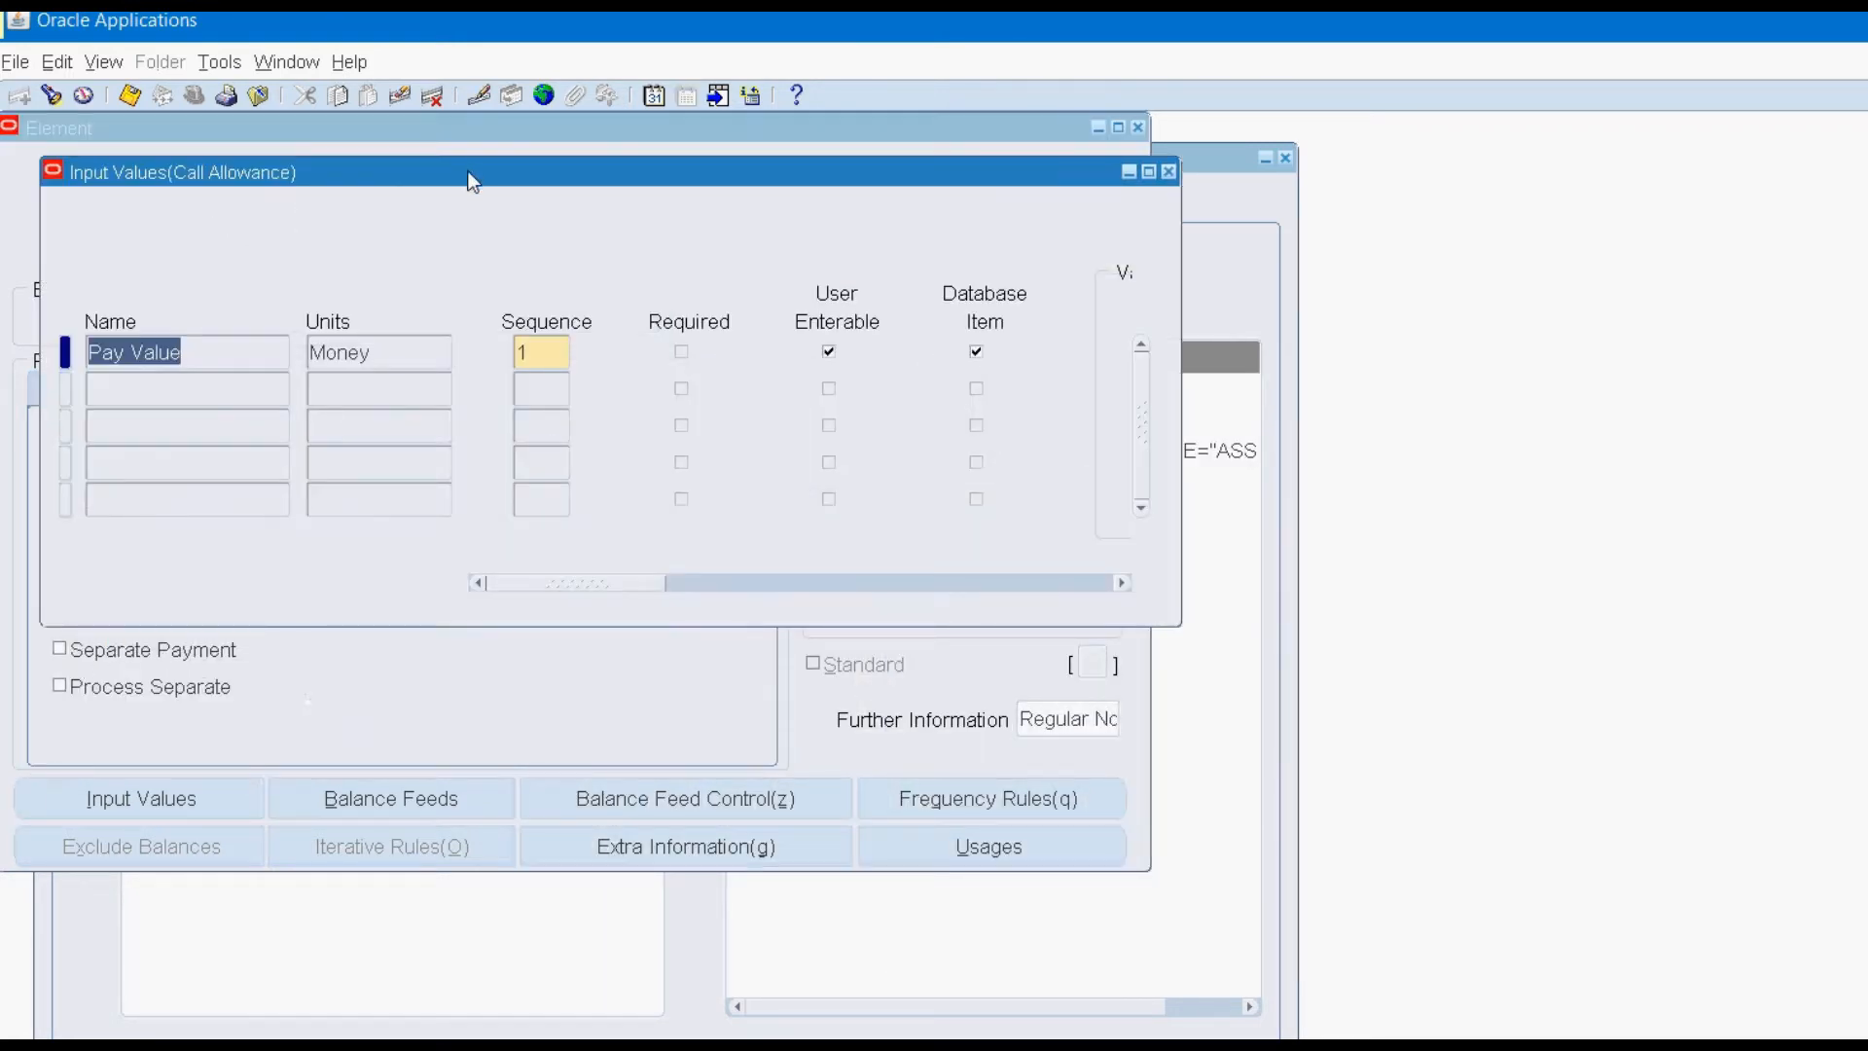
{"action": "left_click_drag", "start_coordinate": [463, 155], "coordinate": [909, 250]}
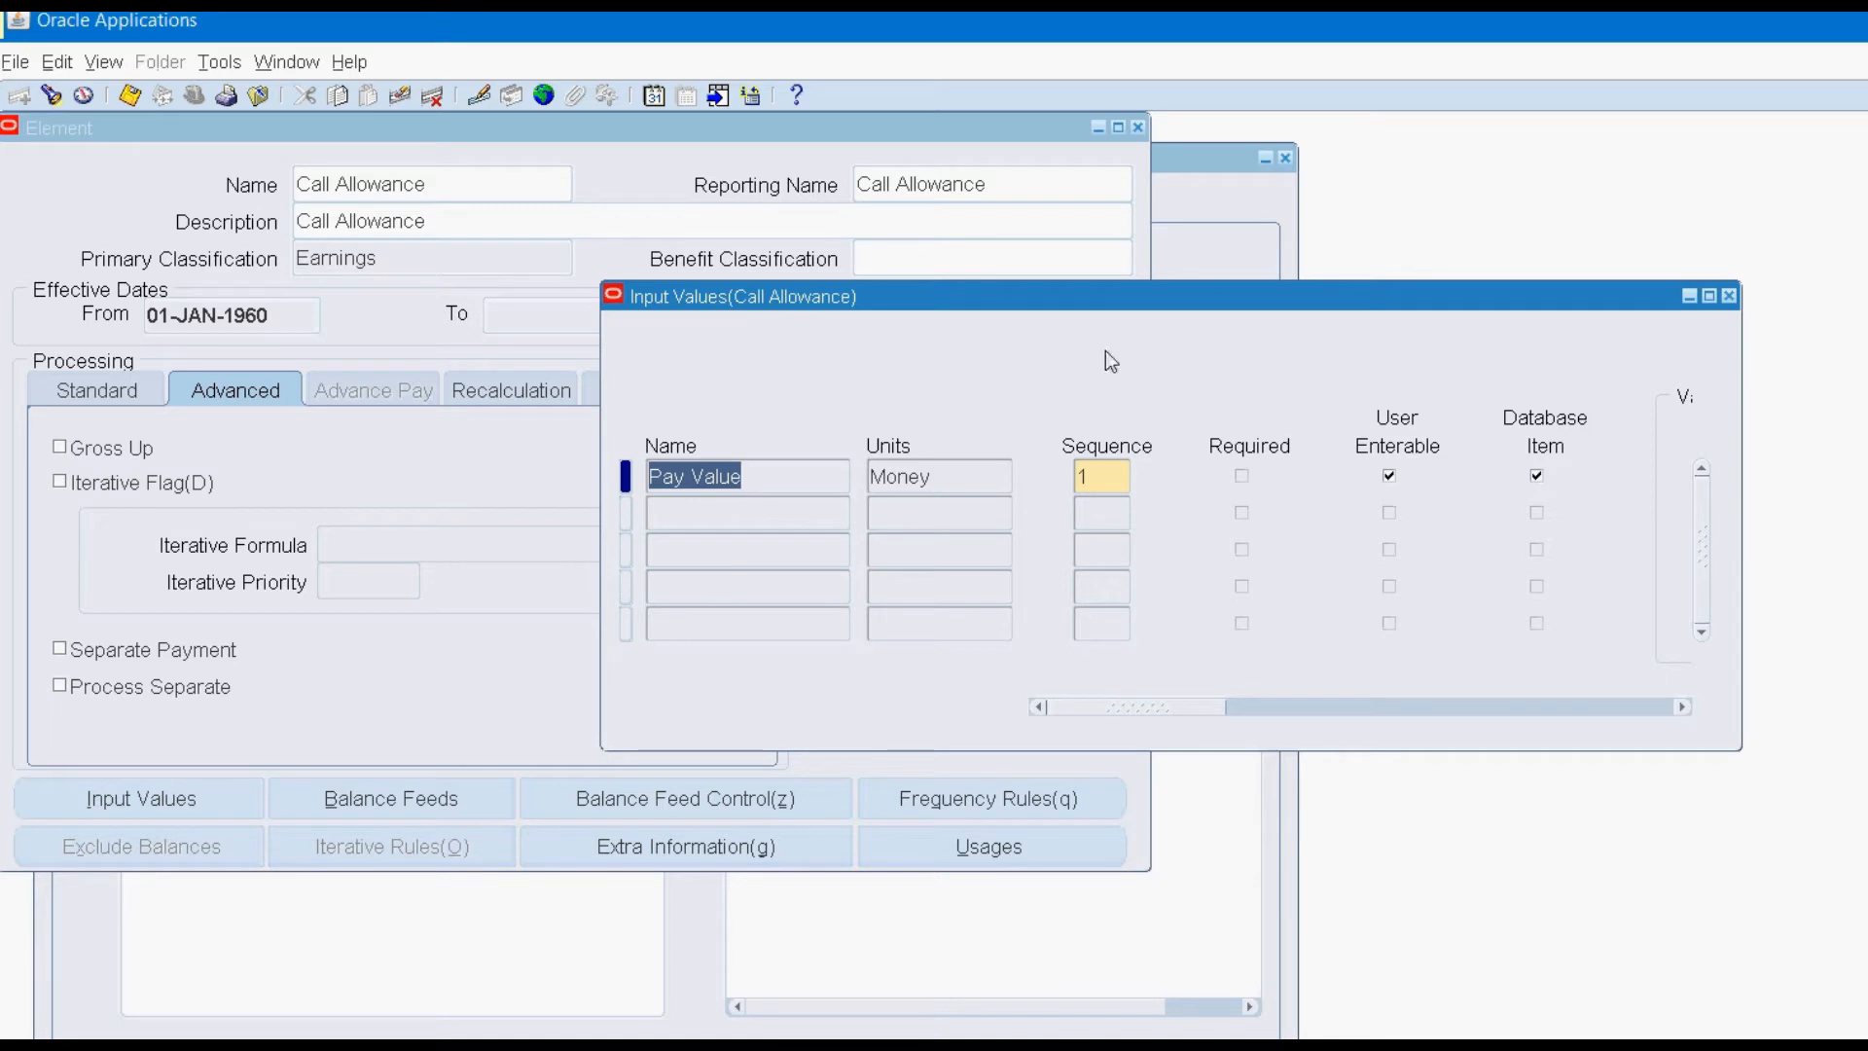
{"action": "left_click", "coordinate": [1728, 296]}
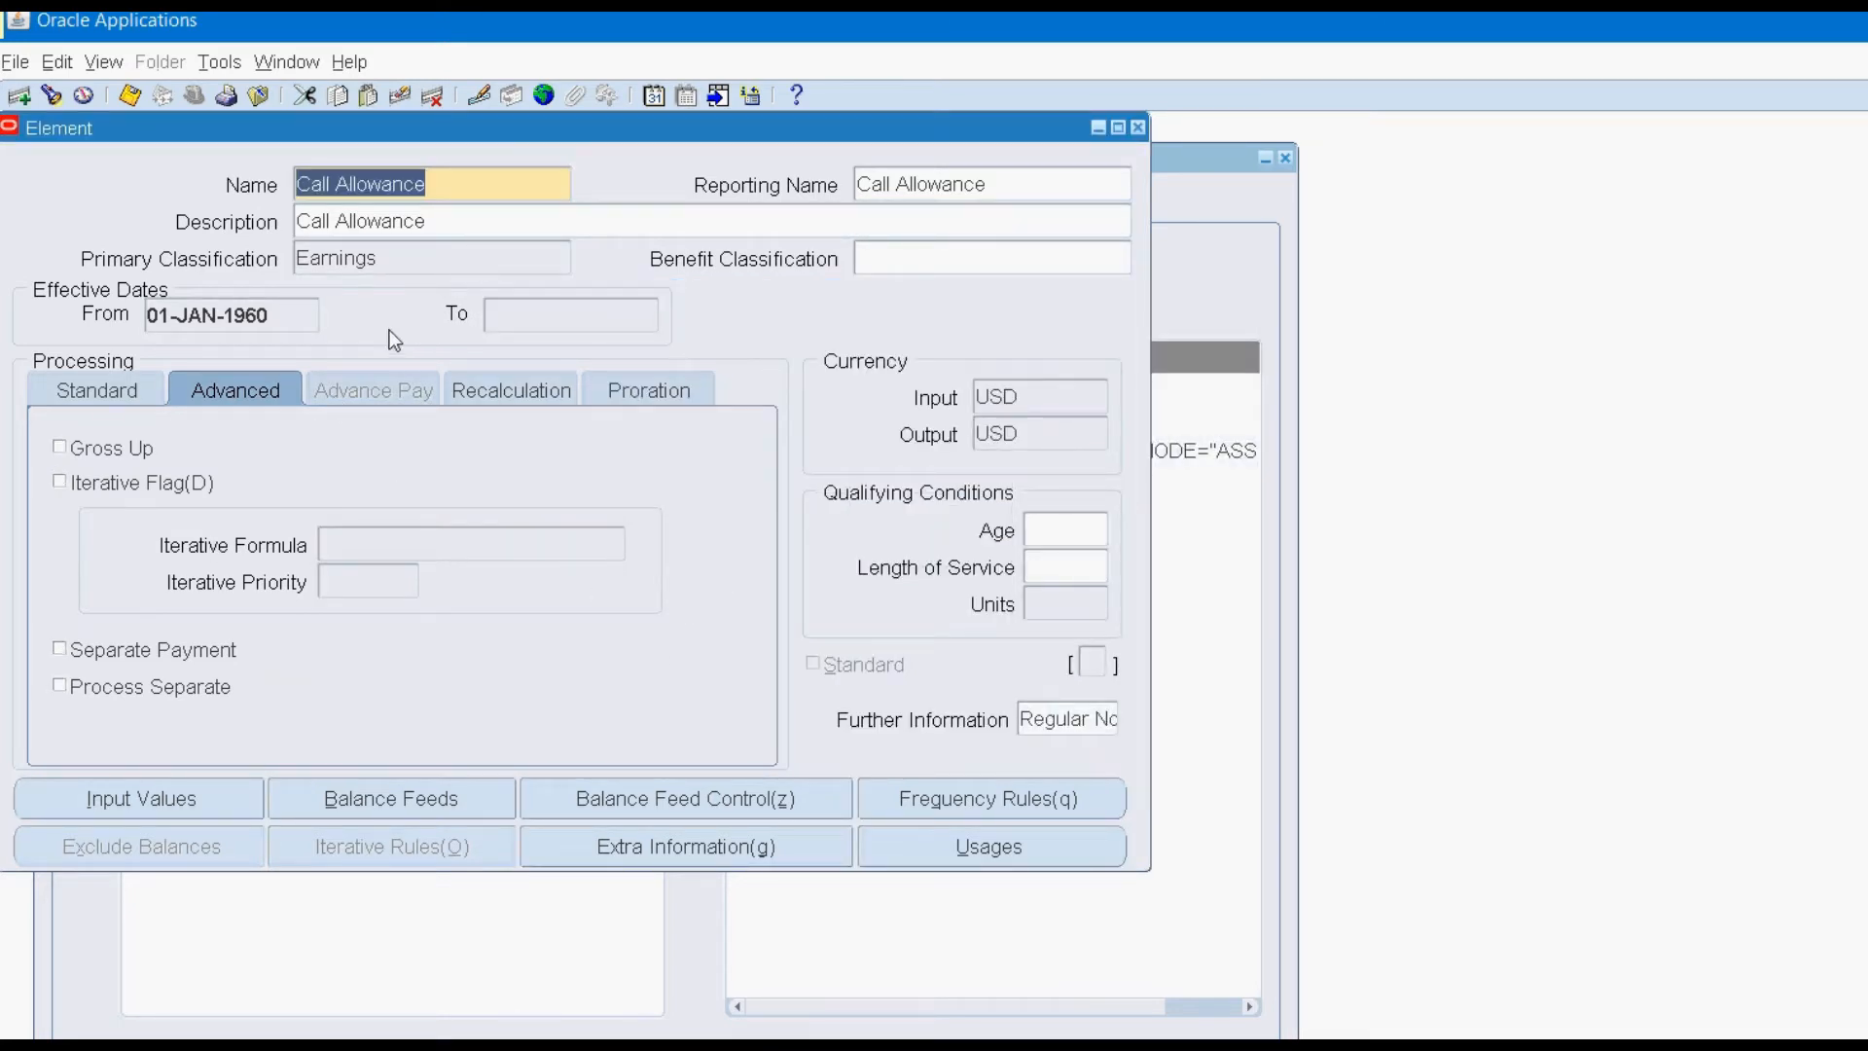
Check the proration group and proration formula of the Call Allowance element, and close the element.
{"action": "left_click", "coordinate": [648, 390]}
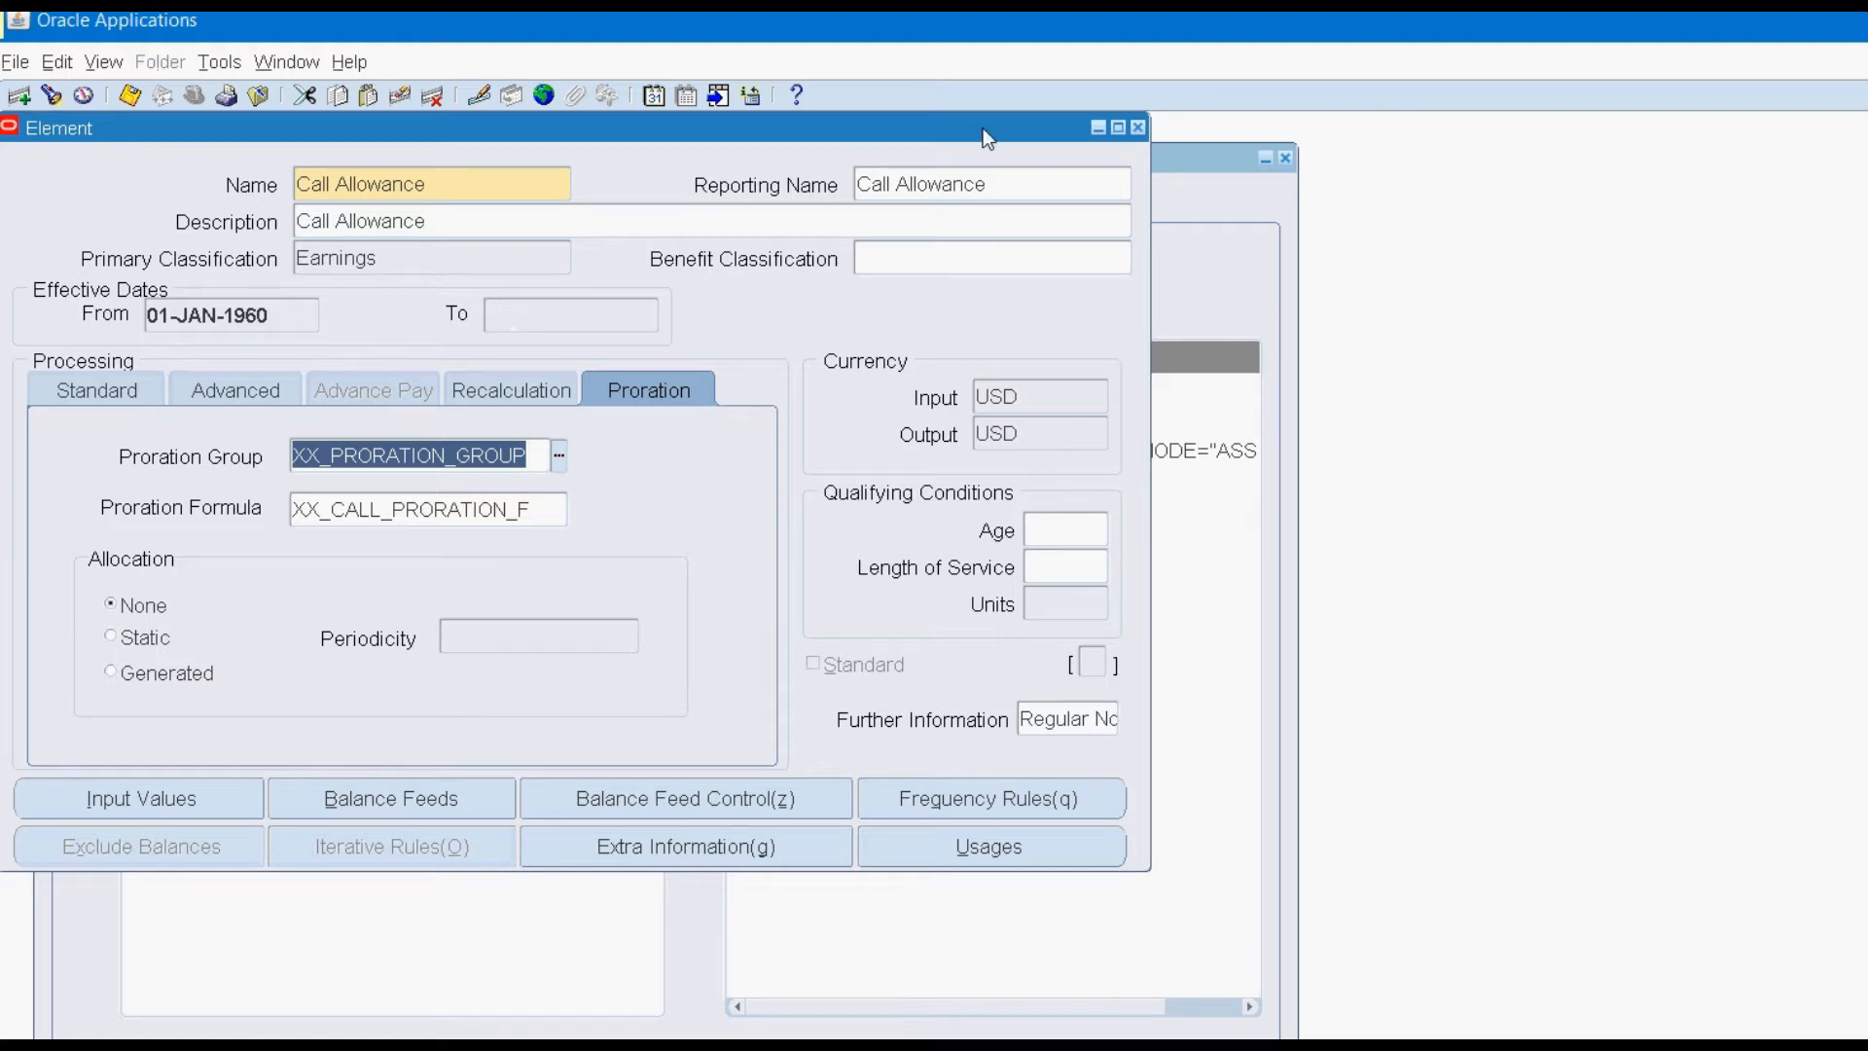
{"action": "left_click", "coordinate": [1137, 127]}
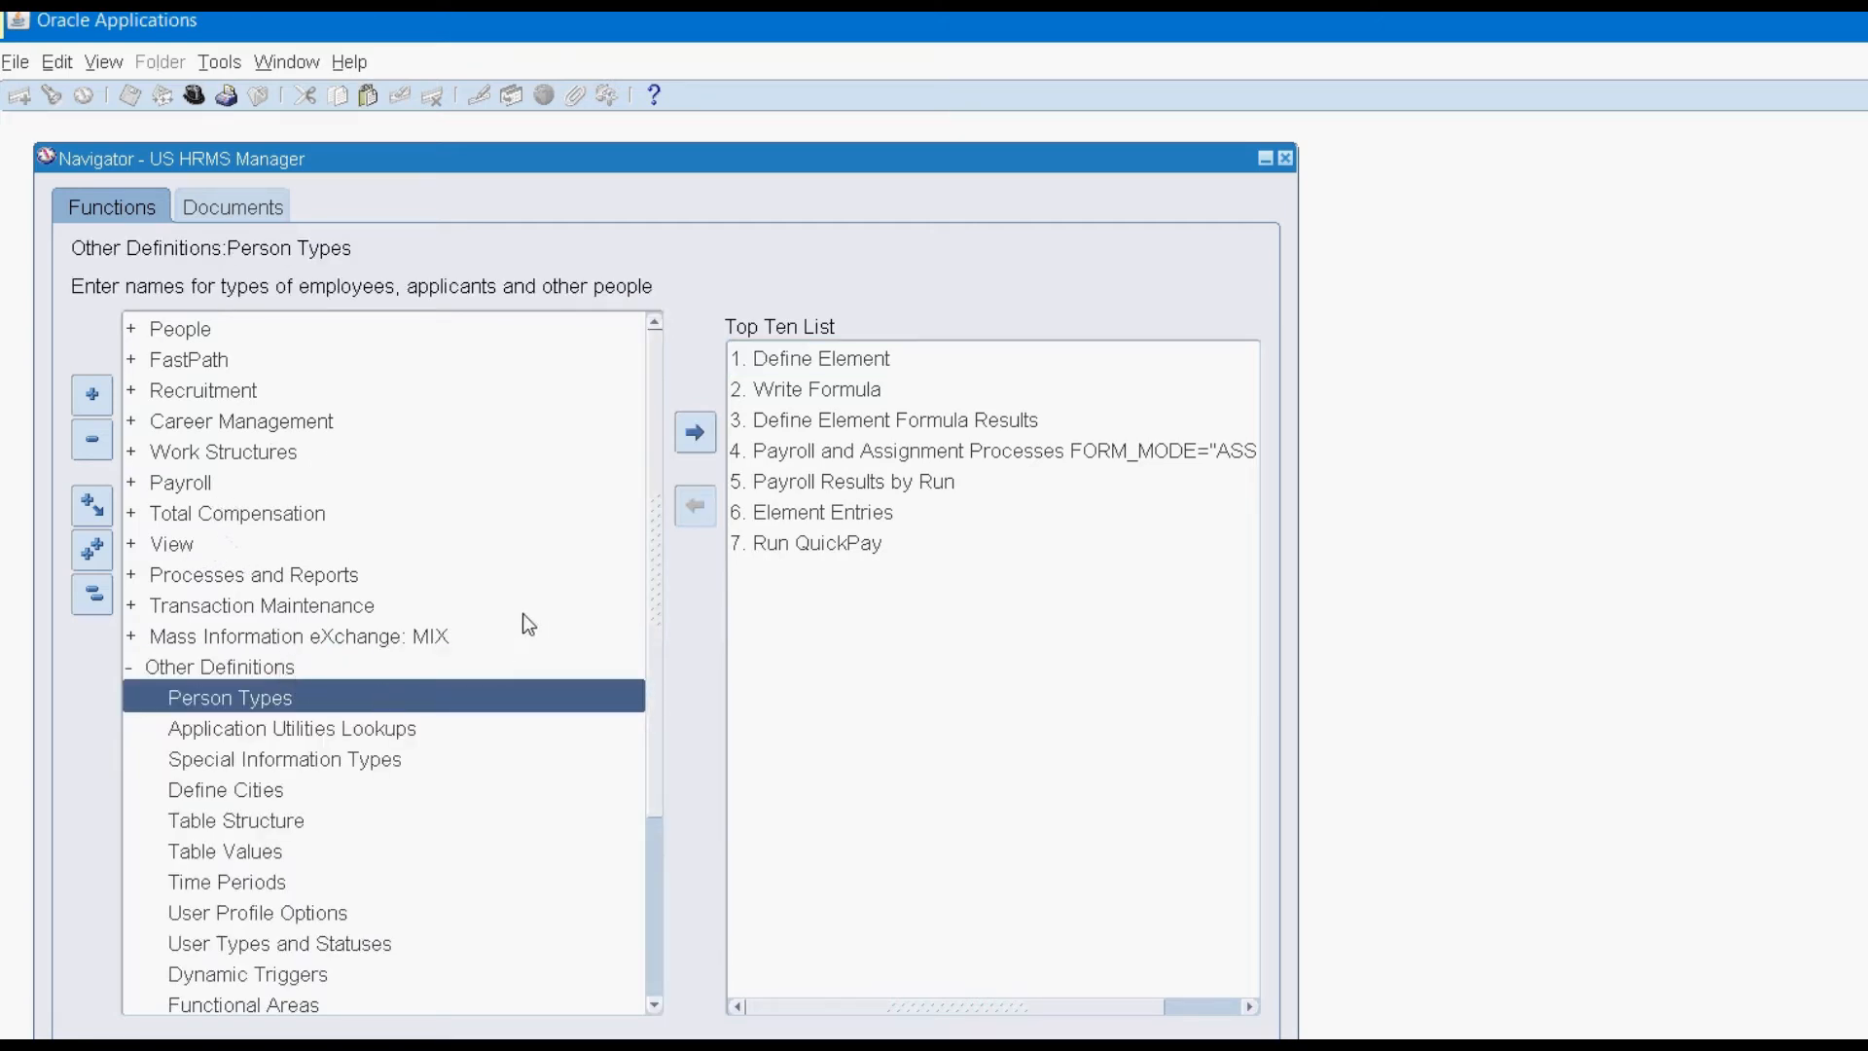
Open the Define Event Group function under Other Definitions.
{"action": "scroll", "coordinate": [527, 624], "scroll_direction": "down", "scroll_amount": 4}
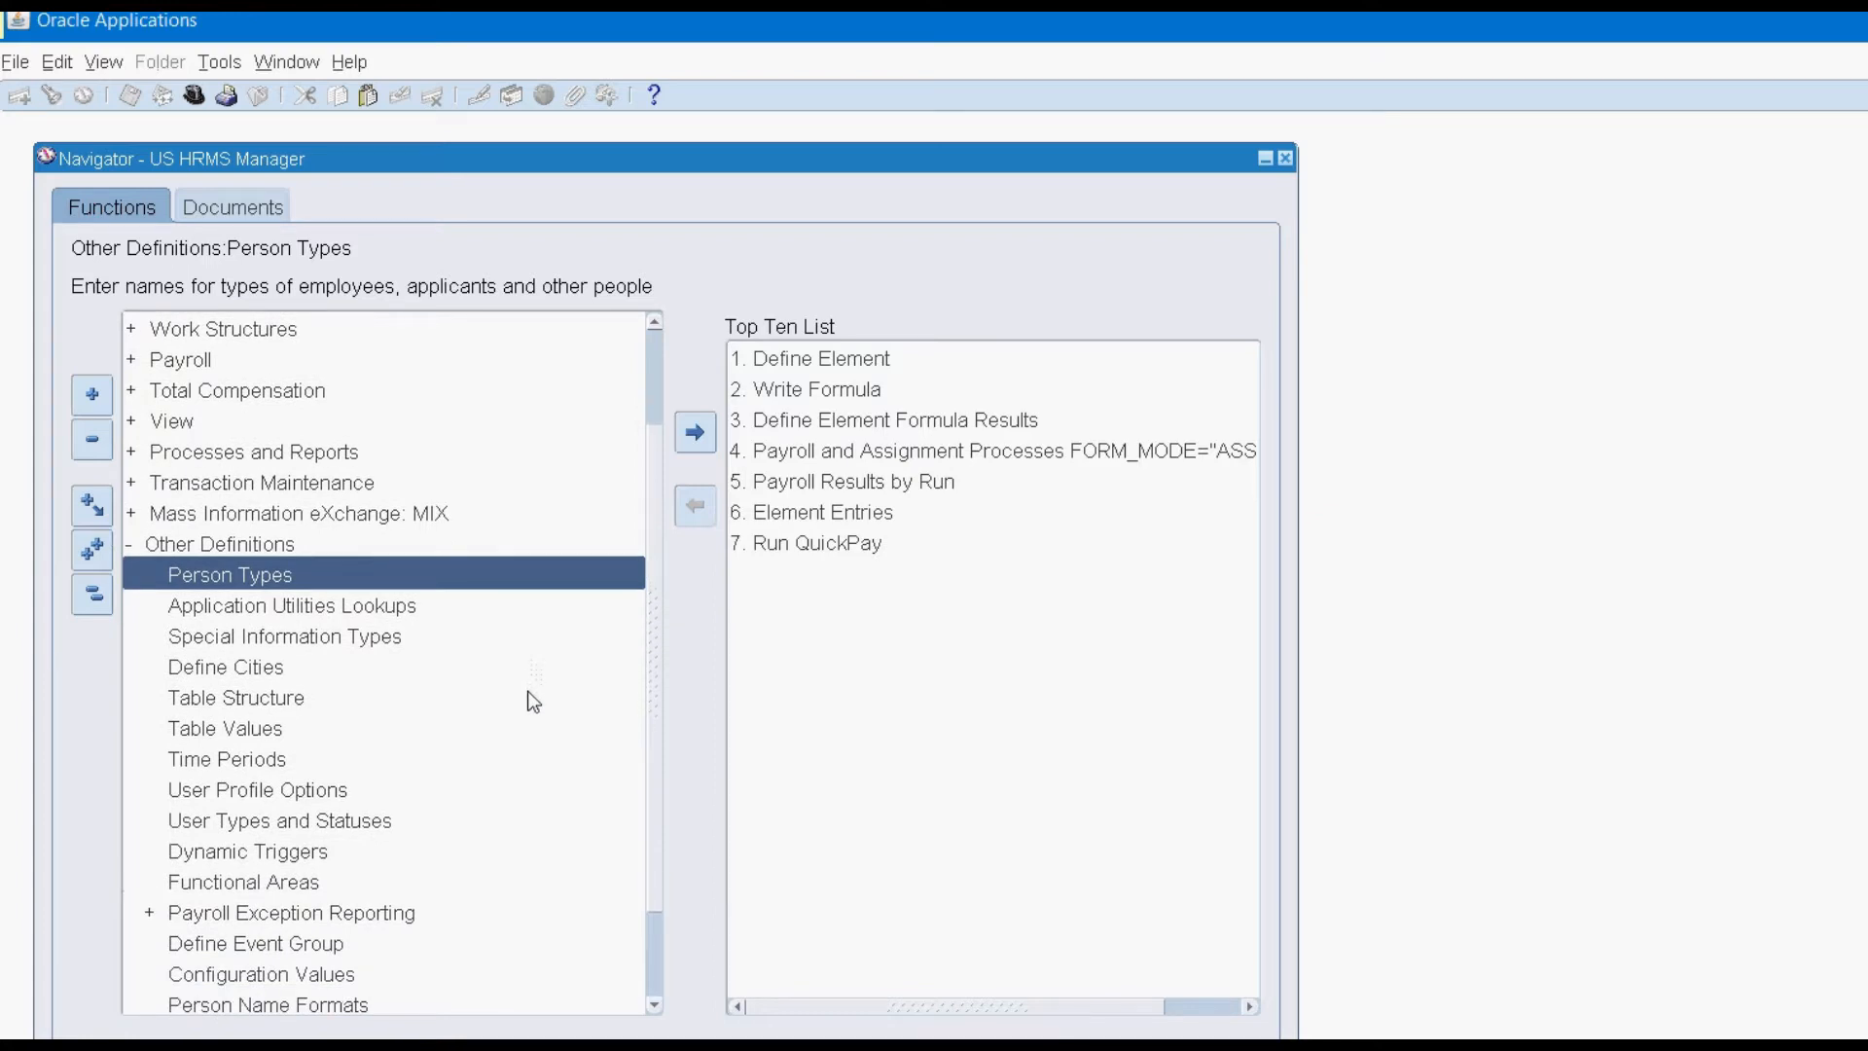
{"action": "scroll", "coordinate": [533, 700], "scroll_direction": "down", "scroll_amount": 1}
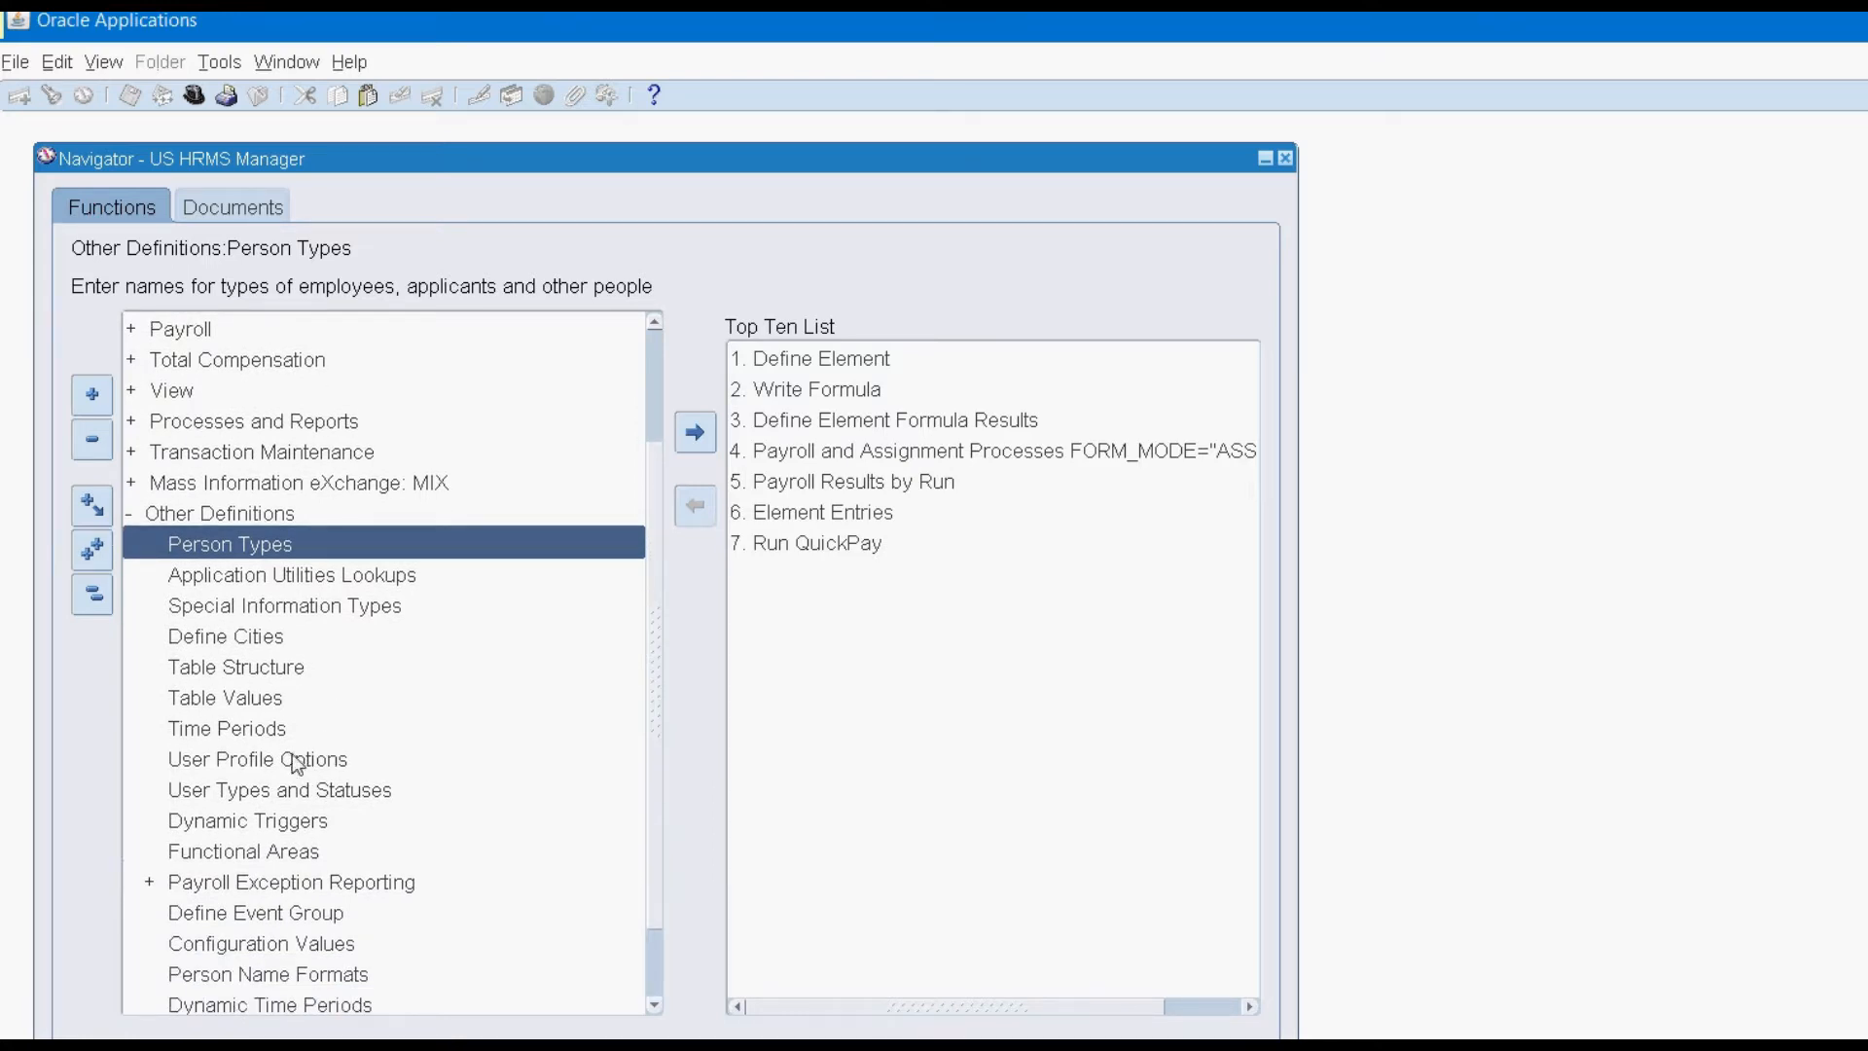
{"action": "scroll", "coordinate": [518, 721], "scroll_direction": "down", "scroll_amount": 2}
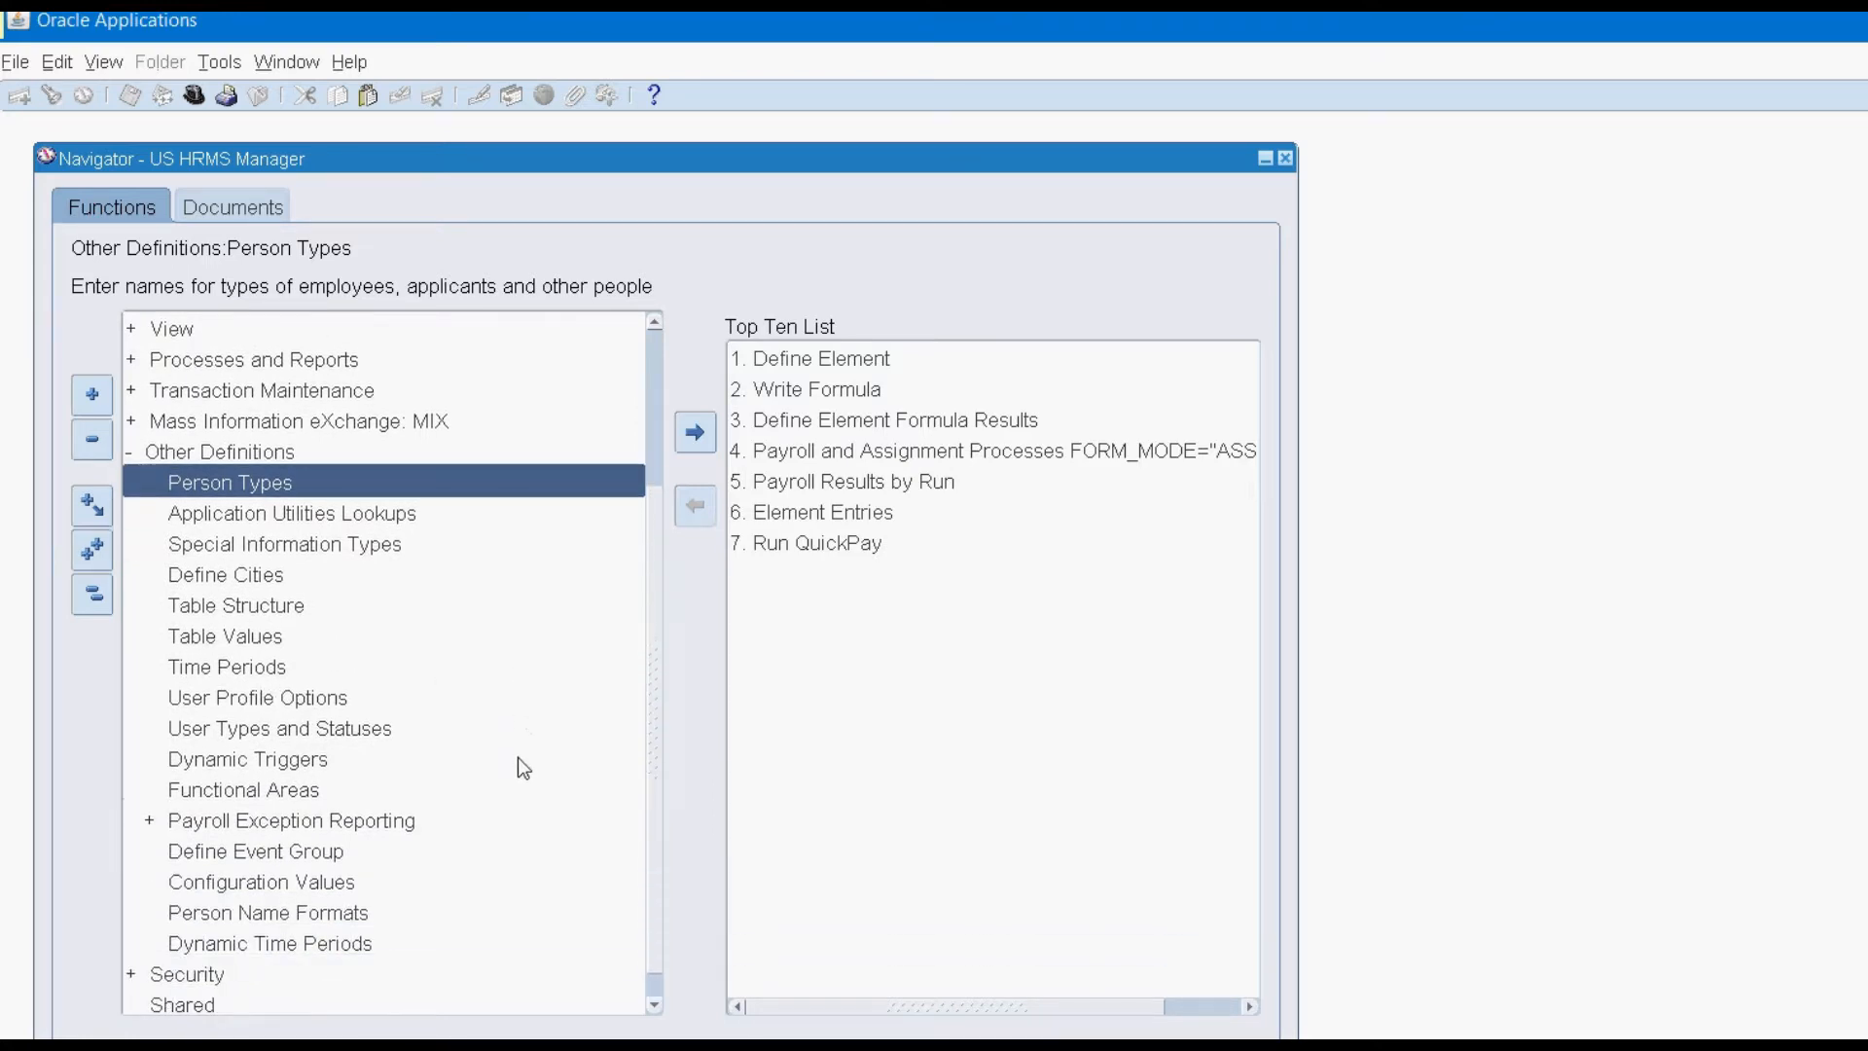
{"action": "left_click", "coordinate": [255, 851]}
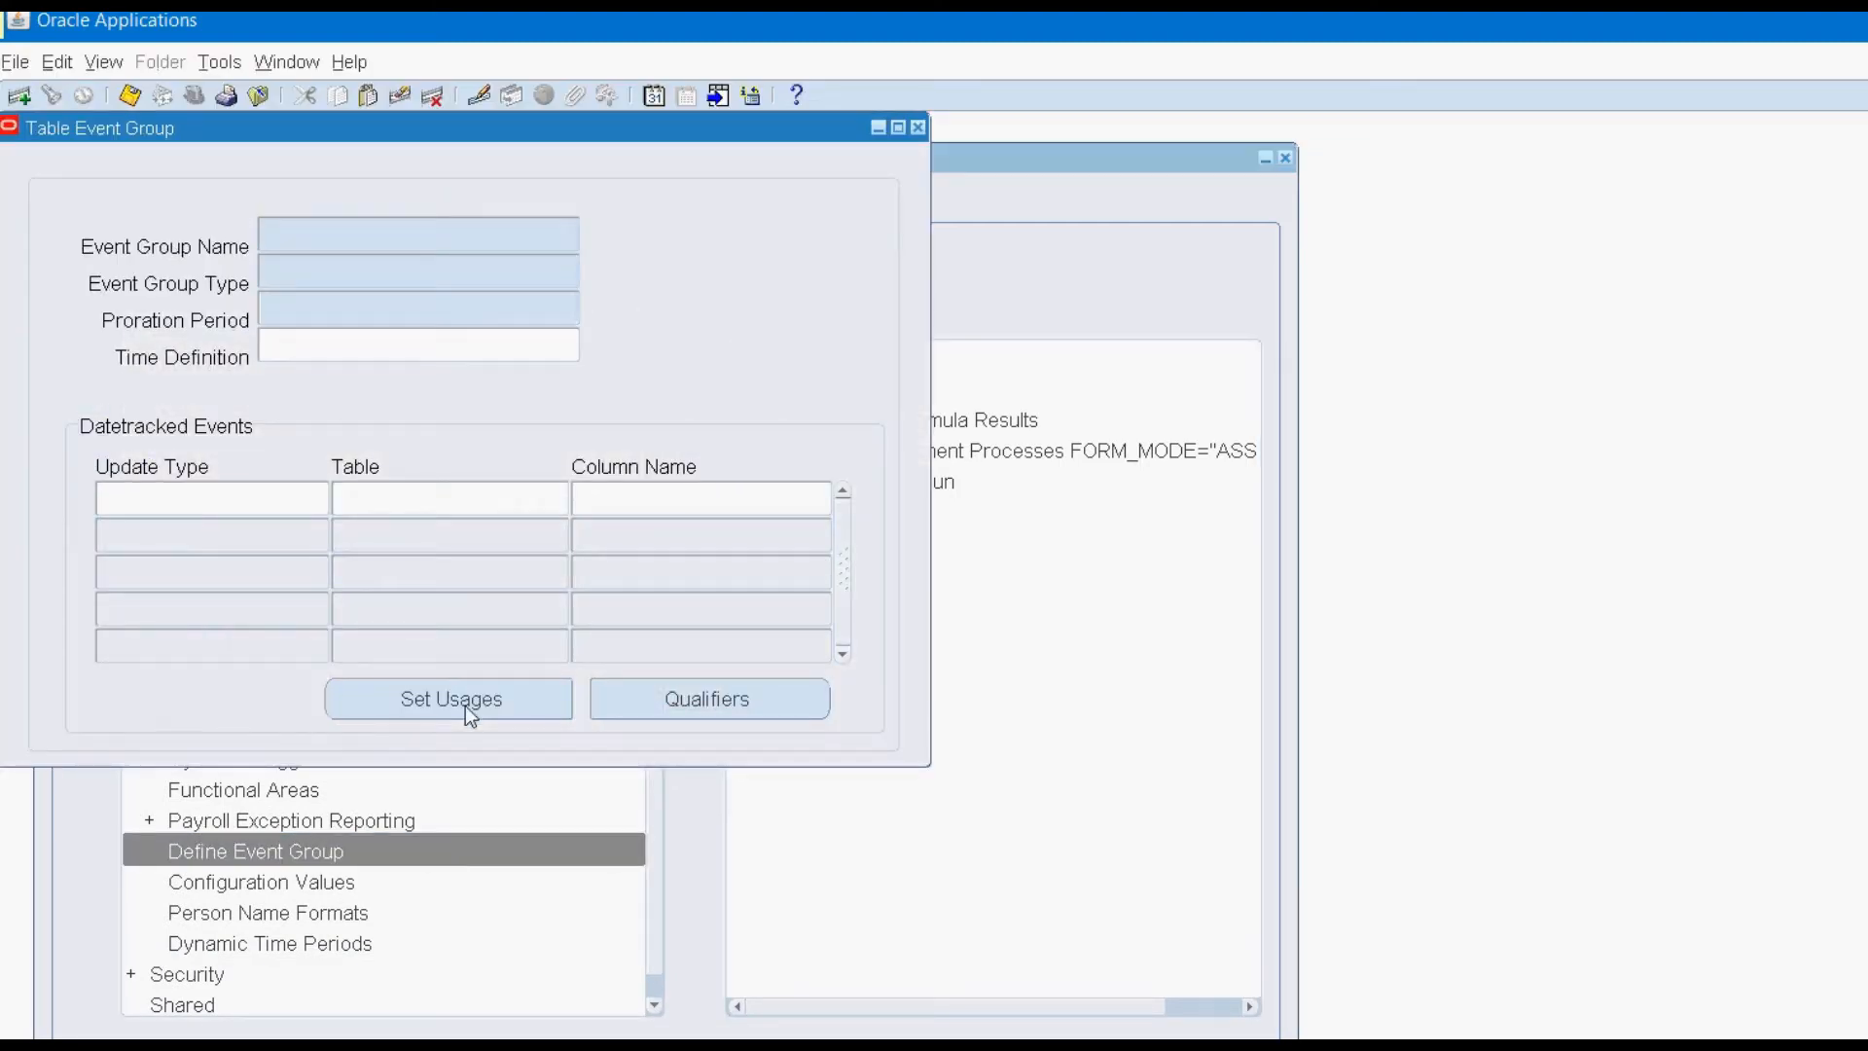
Try to query the event groups with the name pattern XX%PRO%.
{"action": "type", "text": "XX%"}
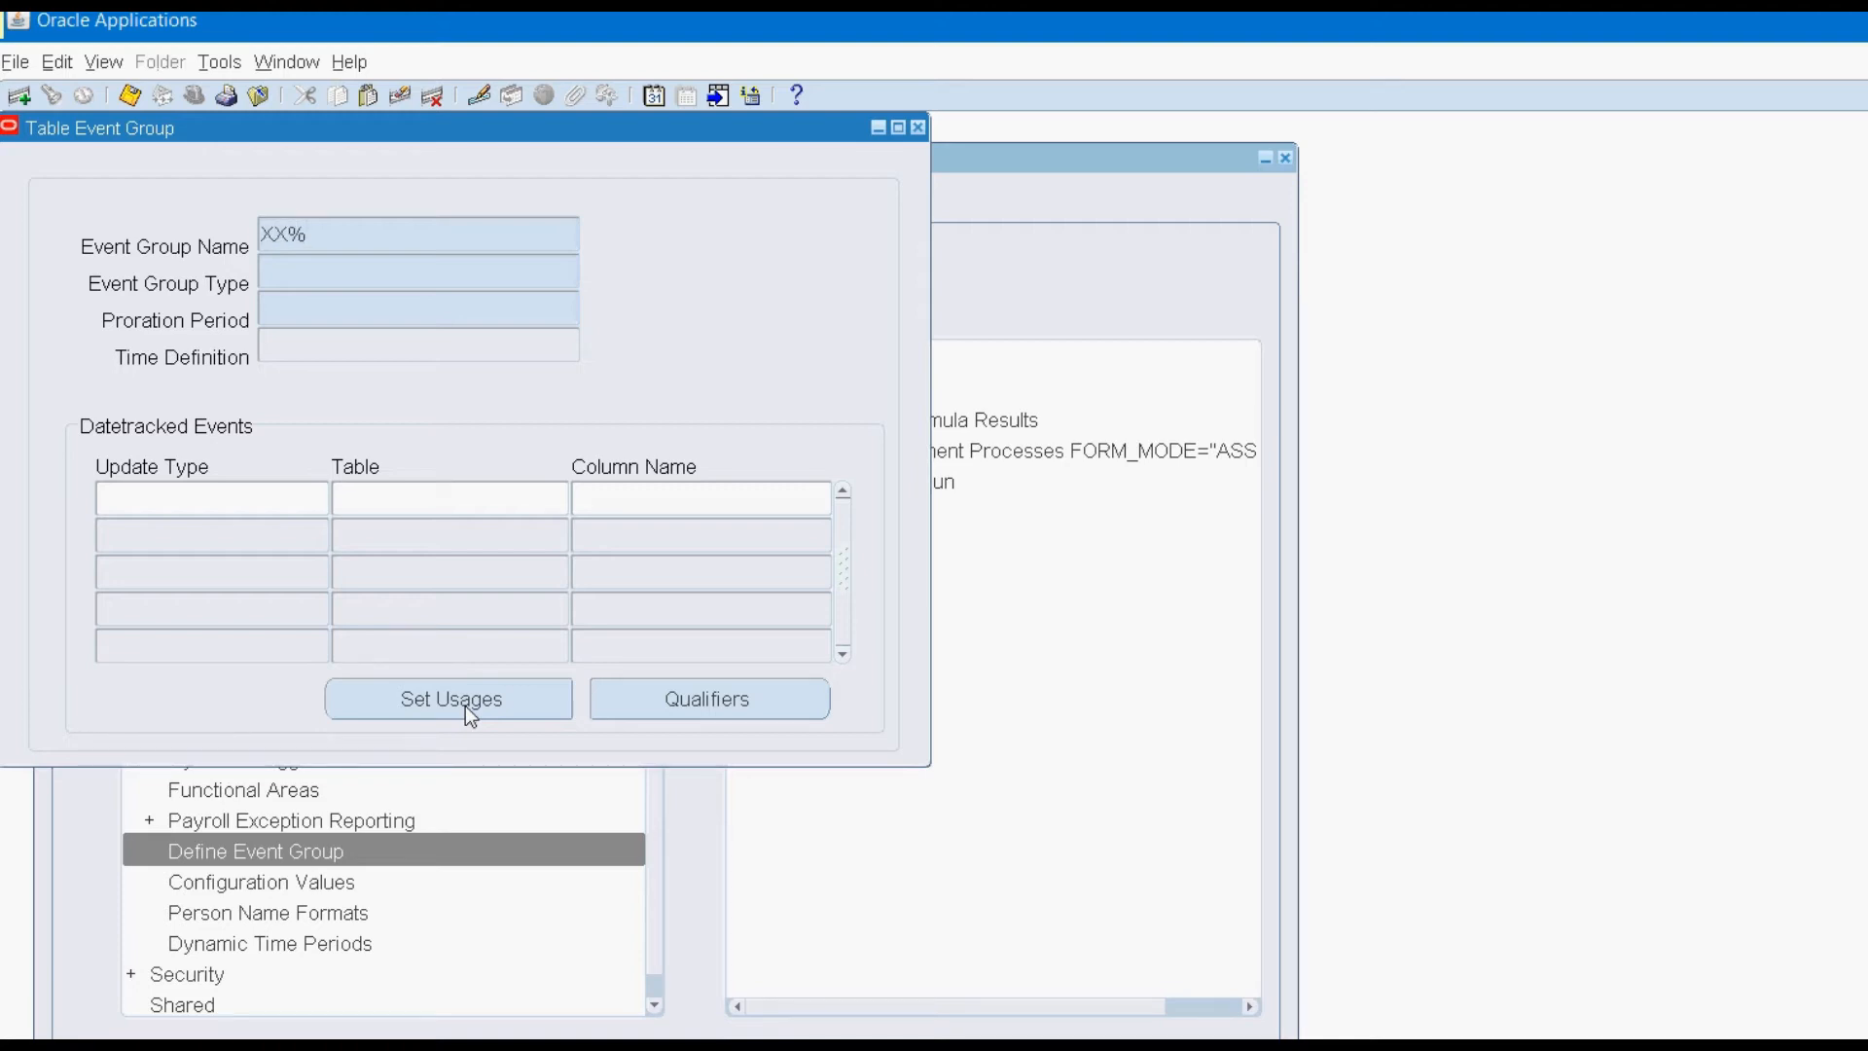
{"action": "type", "text": "PRO%"}
{"action": "key", "text": "ctrl+F11"}
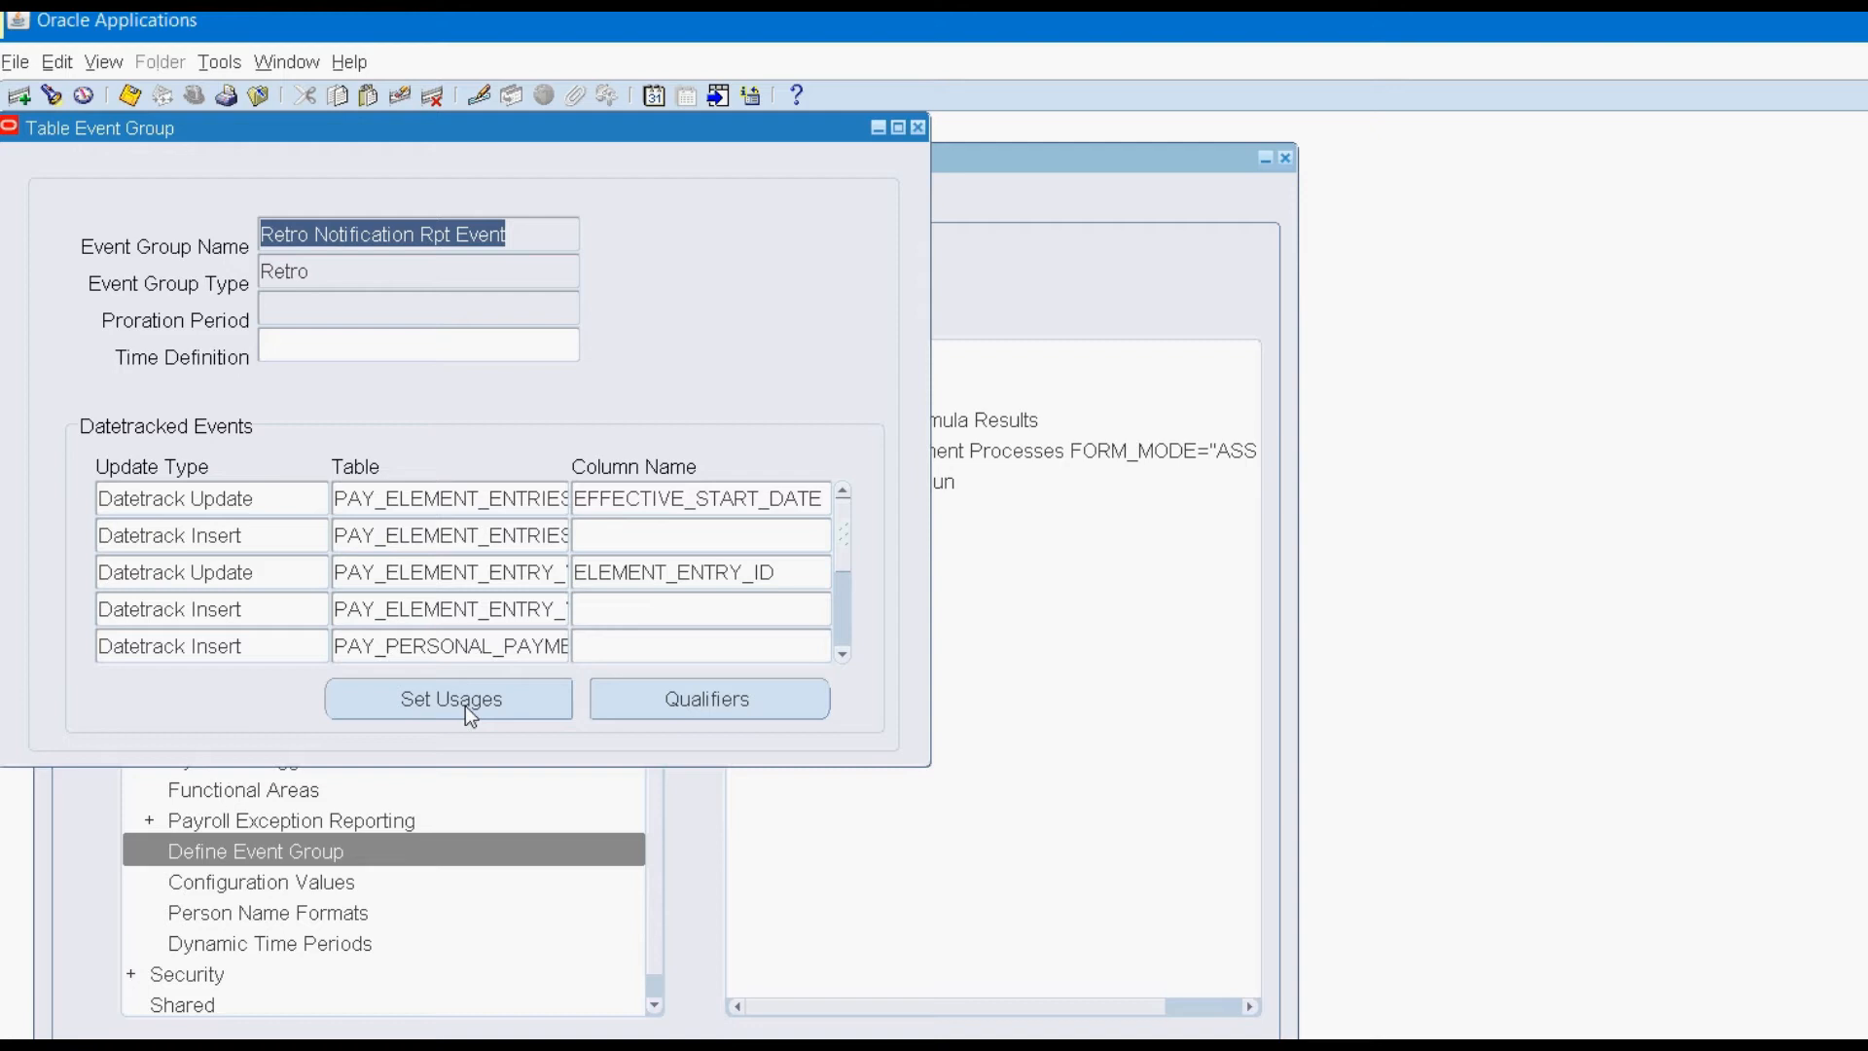
Start a fresh event group query and run it with XX%PRO% as the event group name.
{"action": "key", "text": "F11"}
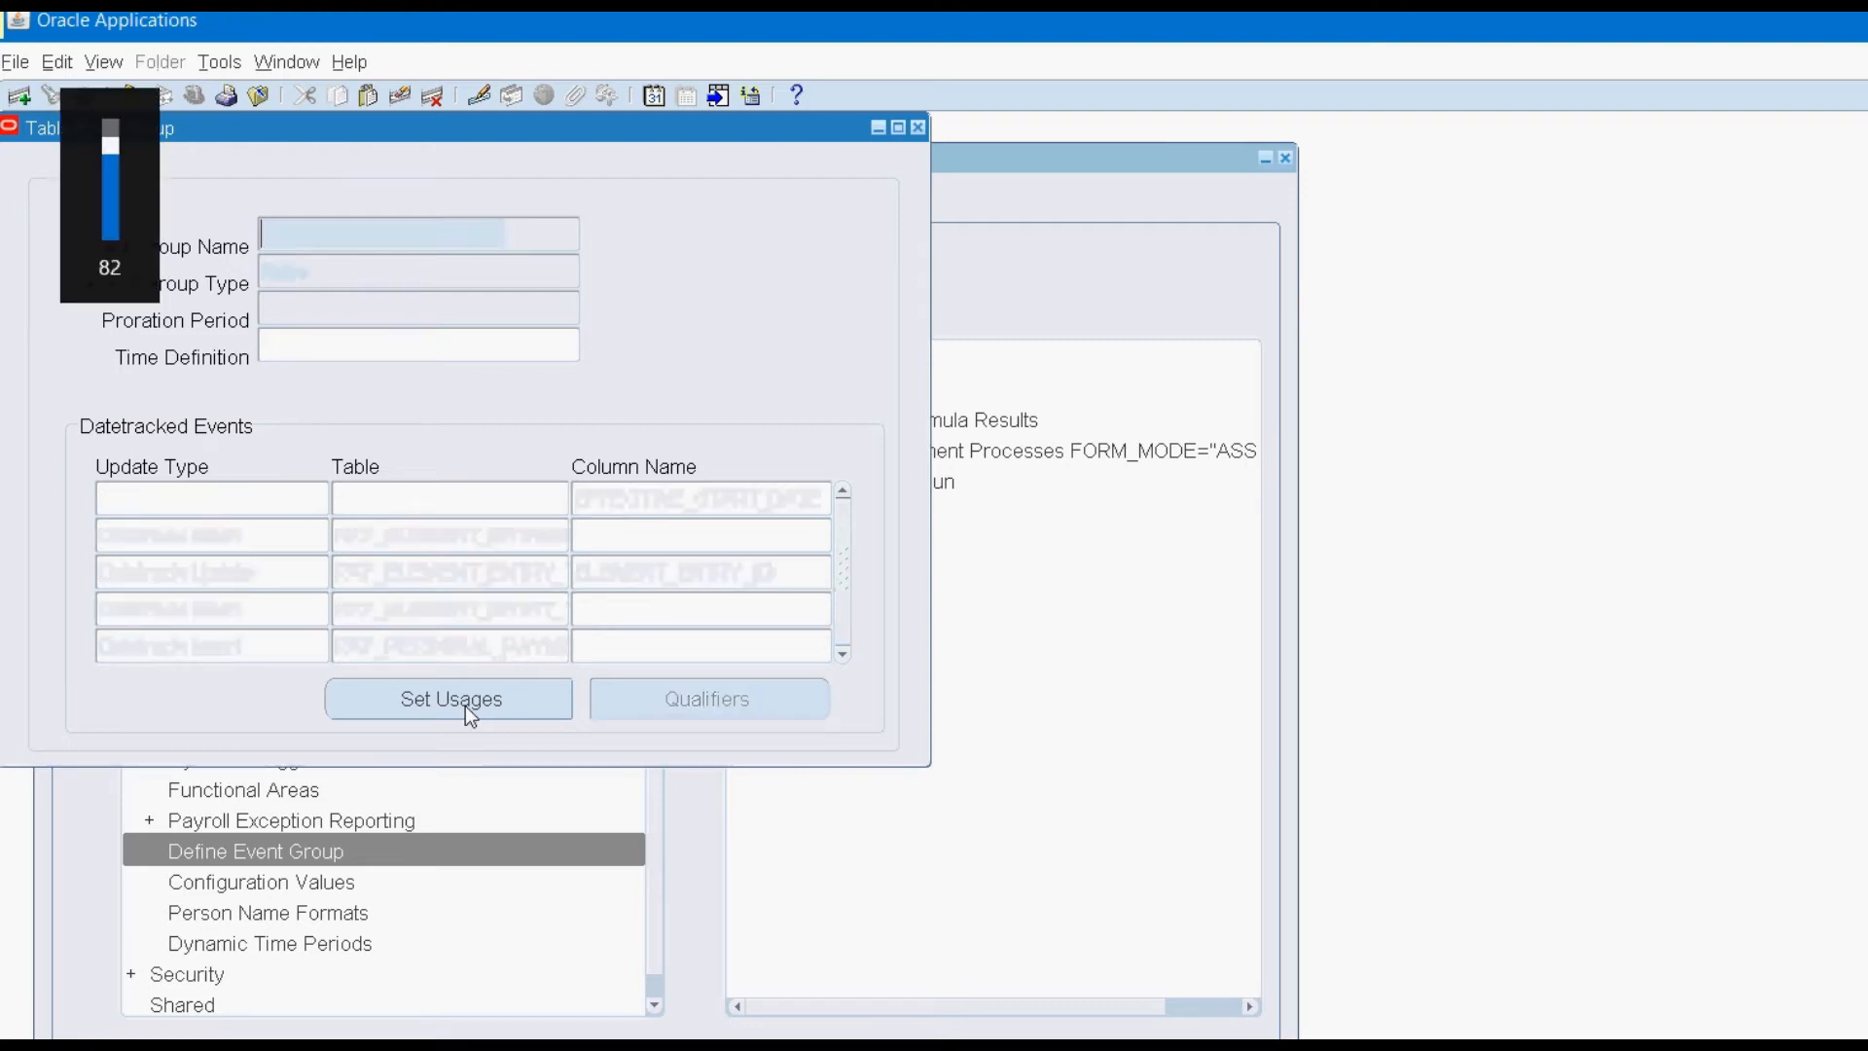
{"action": "type", "text": "XX%PRO%"}
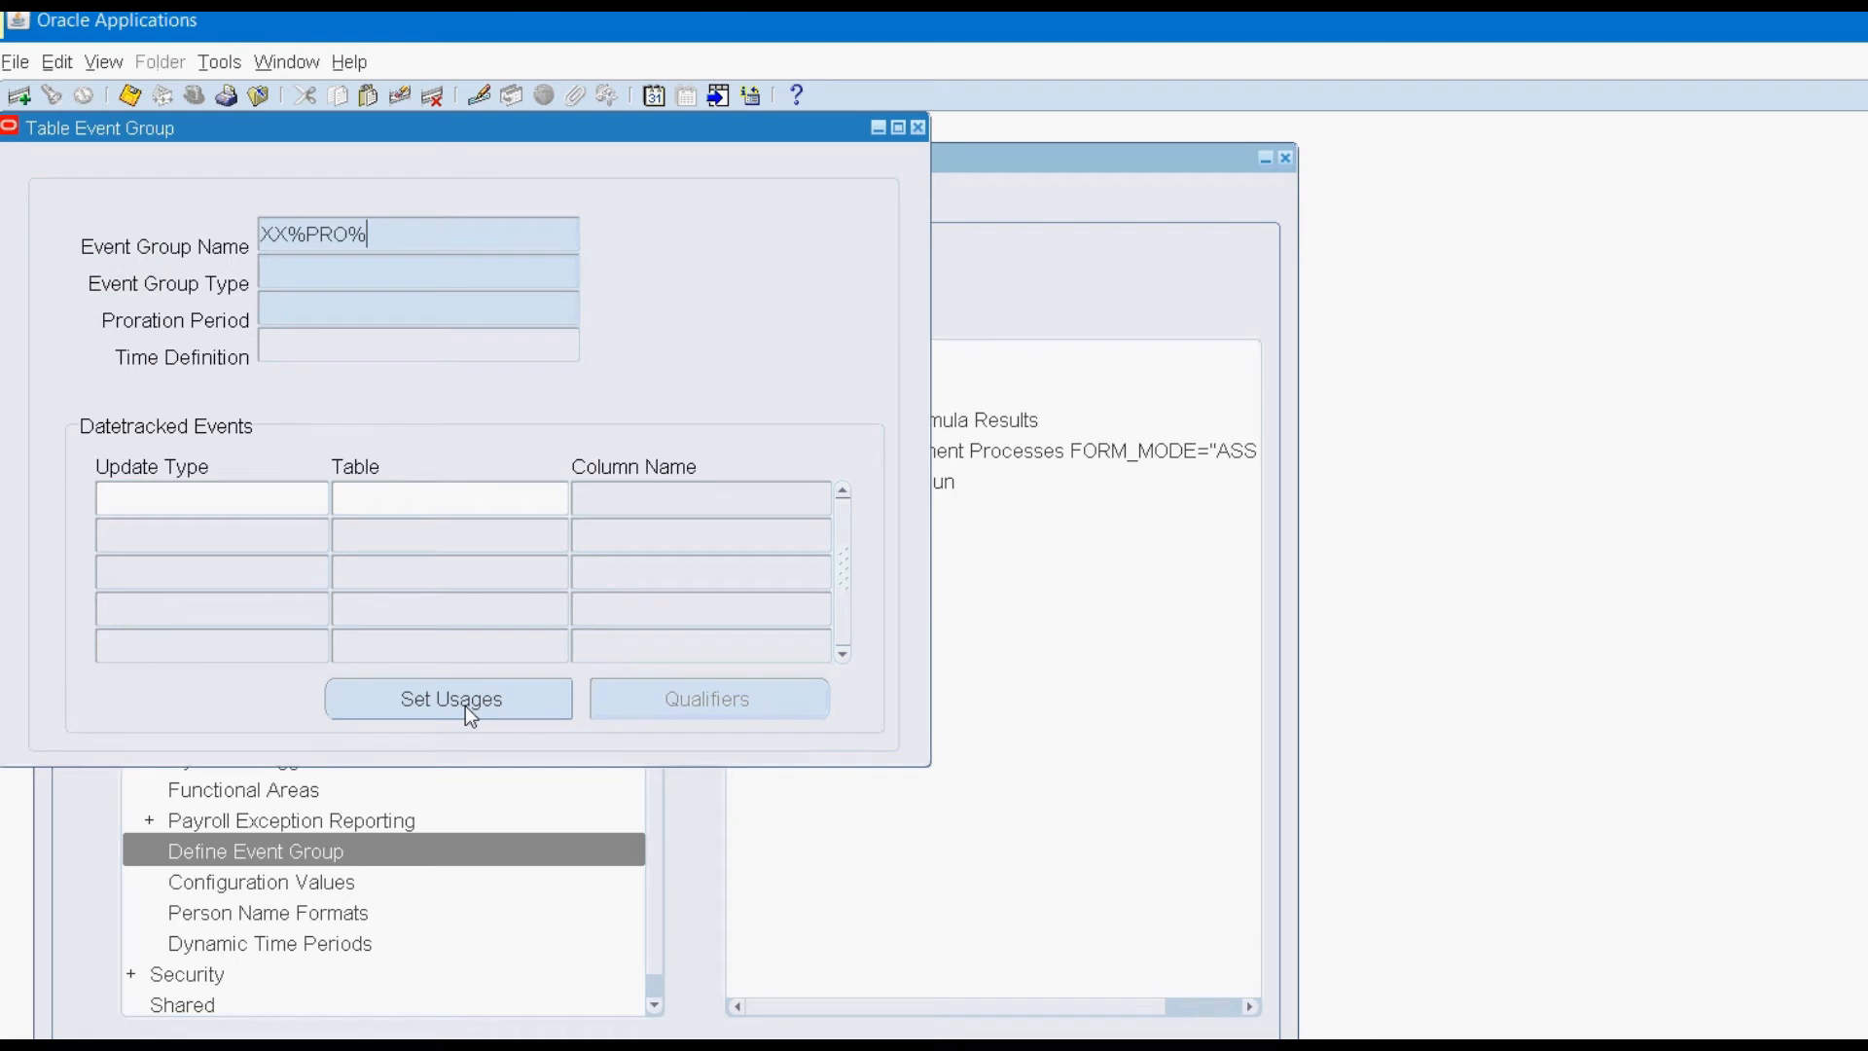
{"action": "key", "text": "ctrl+F11"}
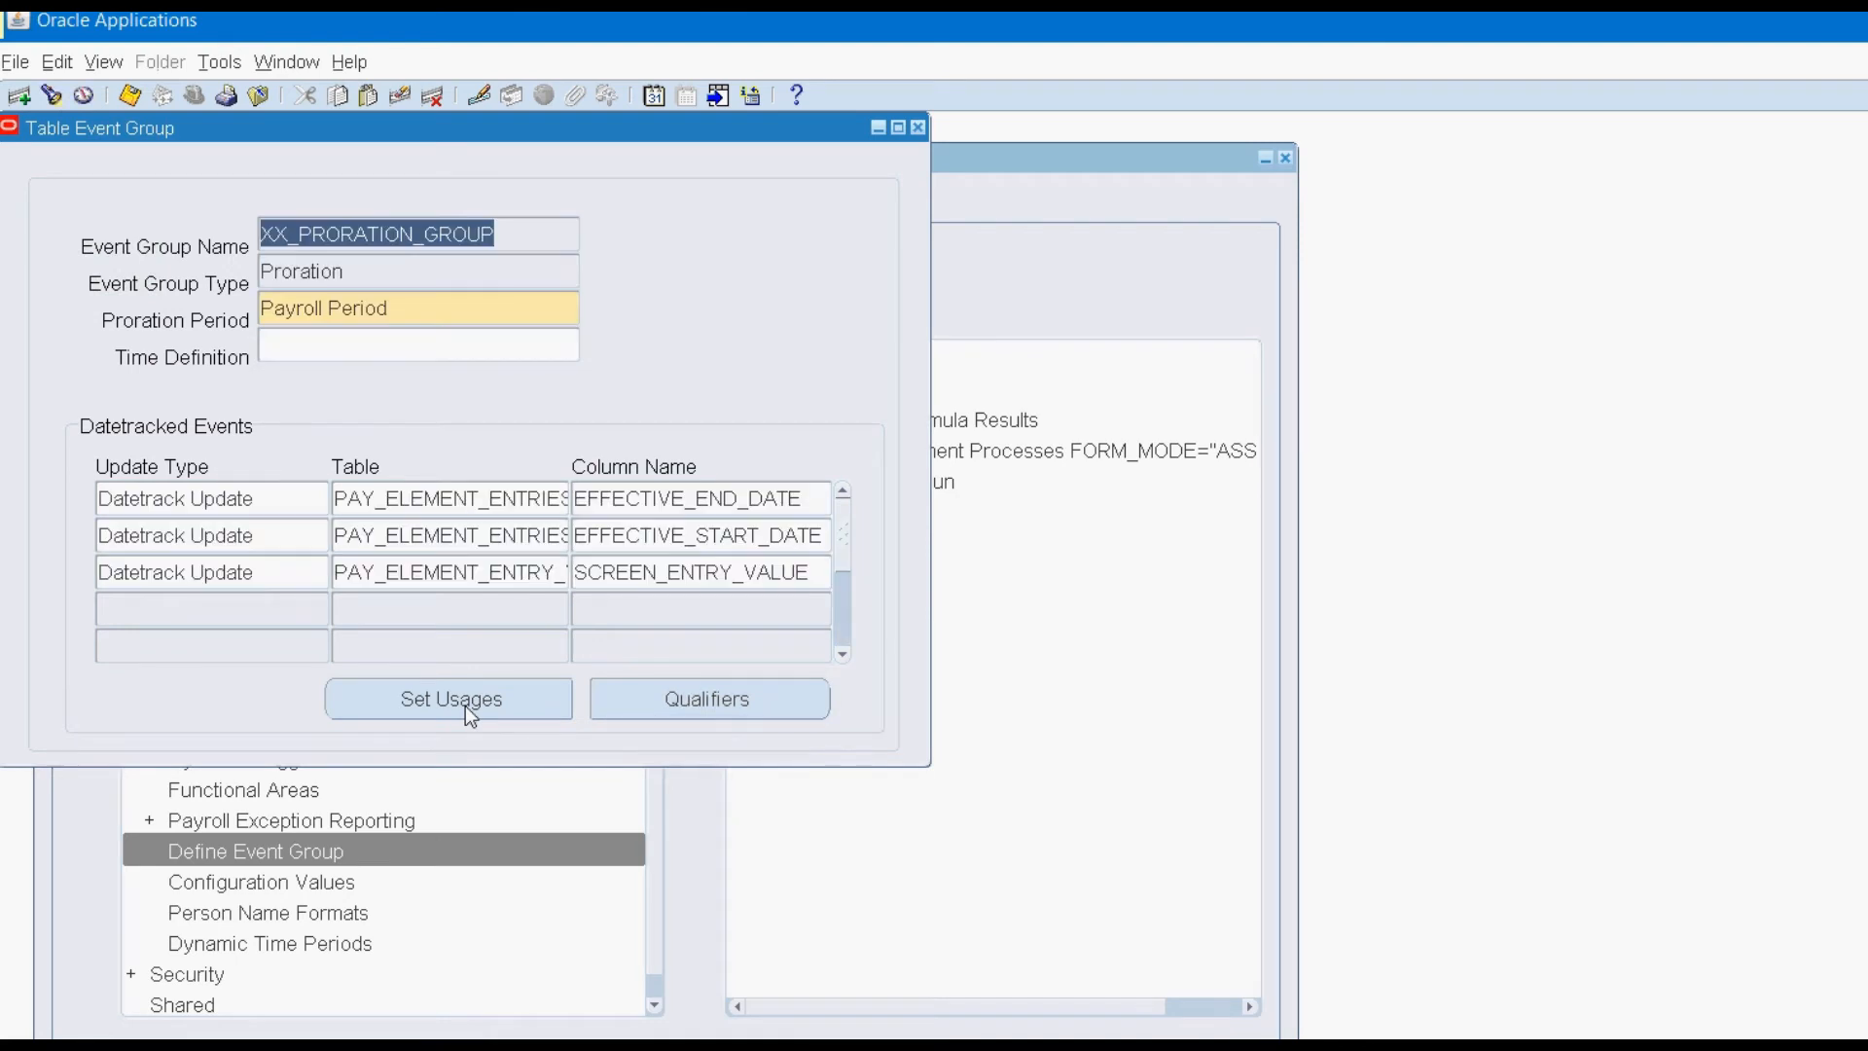
Review the name, event group type and proration period of the XX_PRORATION_GROUP event group.
{"action": "left_click", "coordinate": [417, 192]}
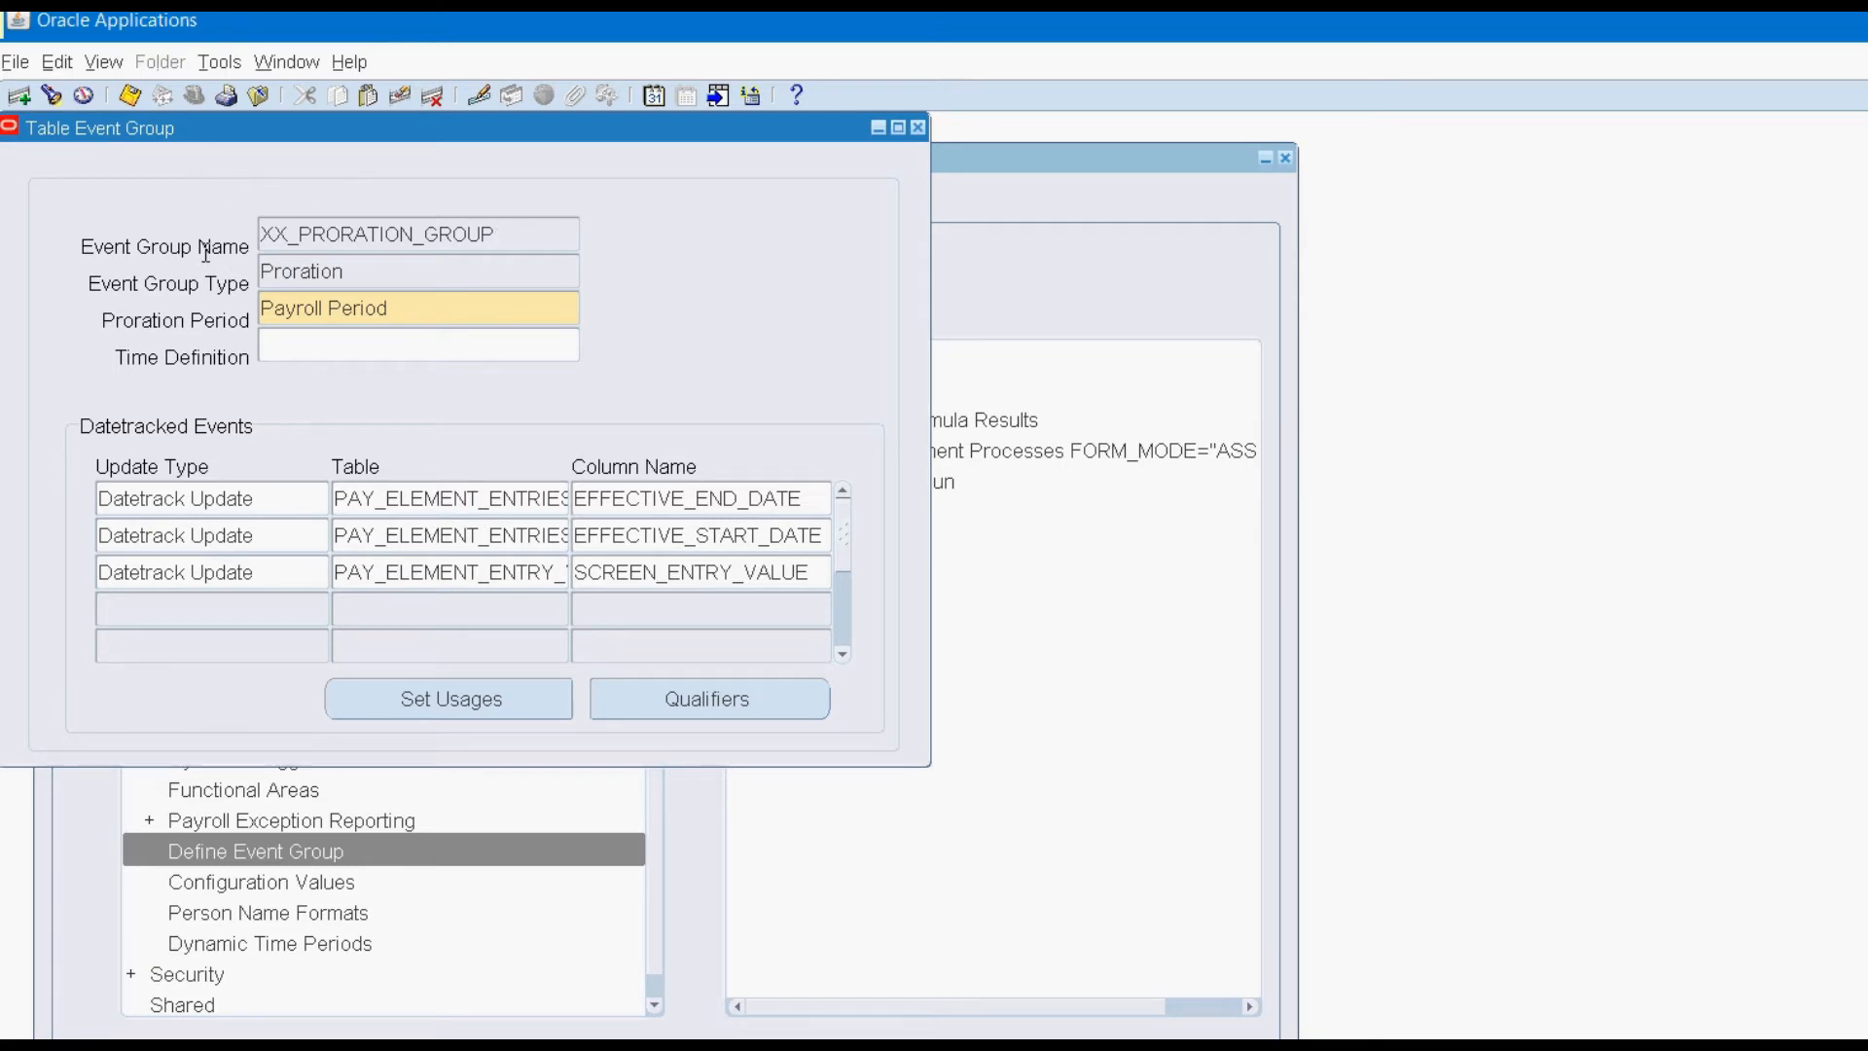
{"action": "key", "text": "Tab"}
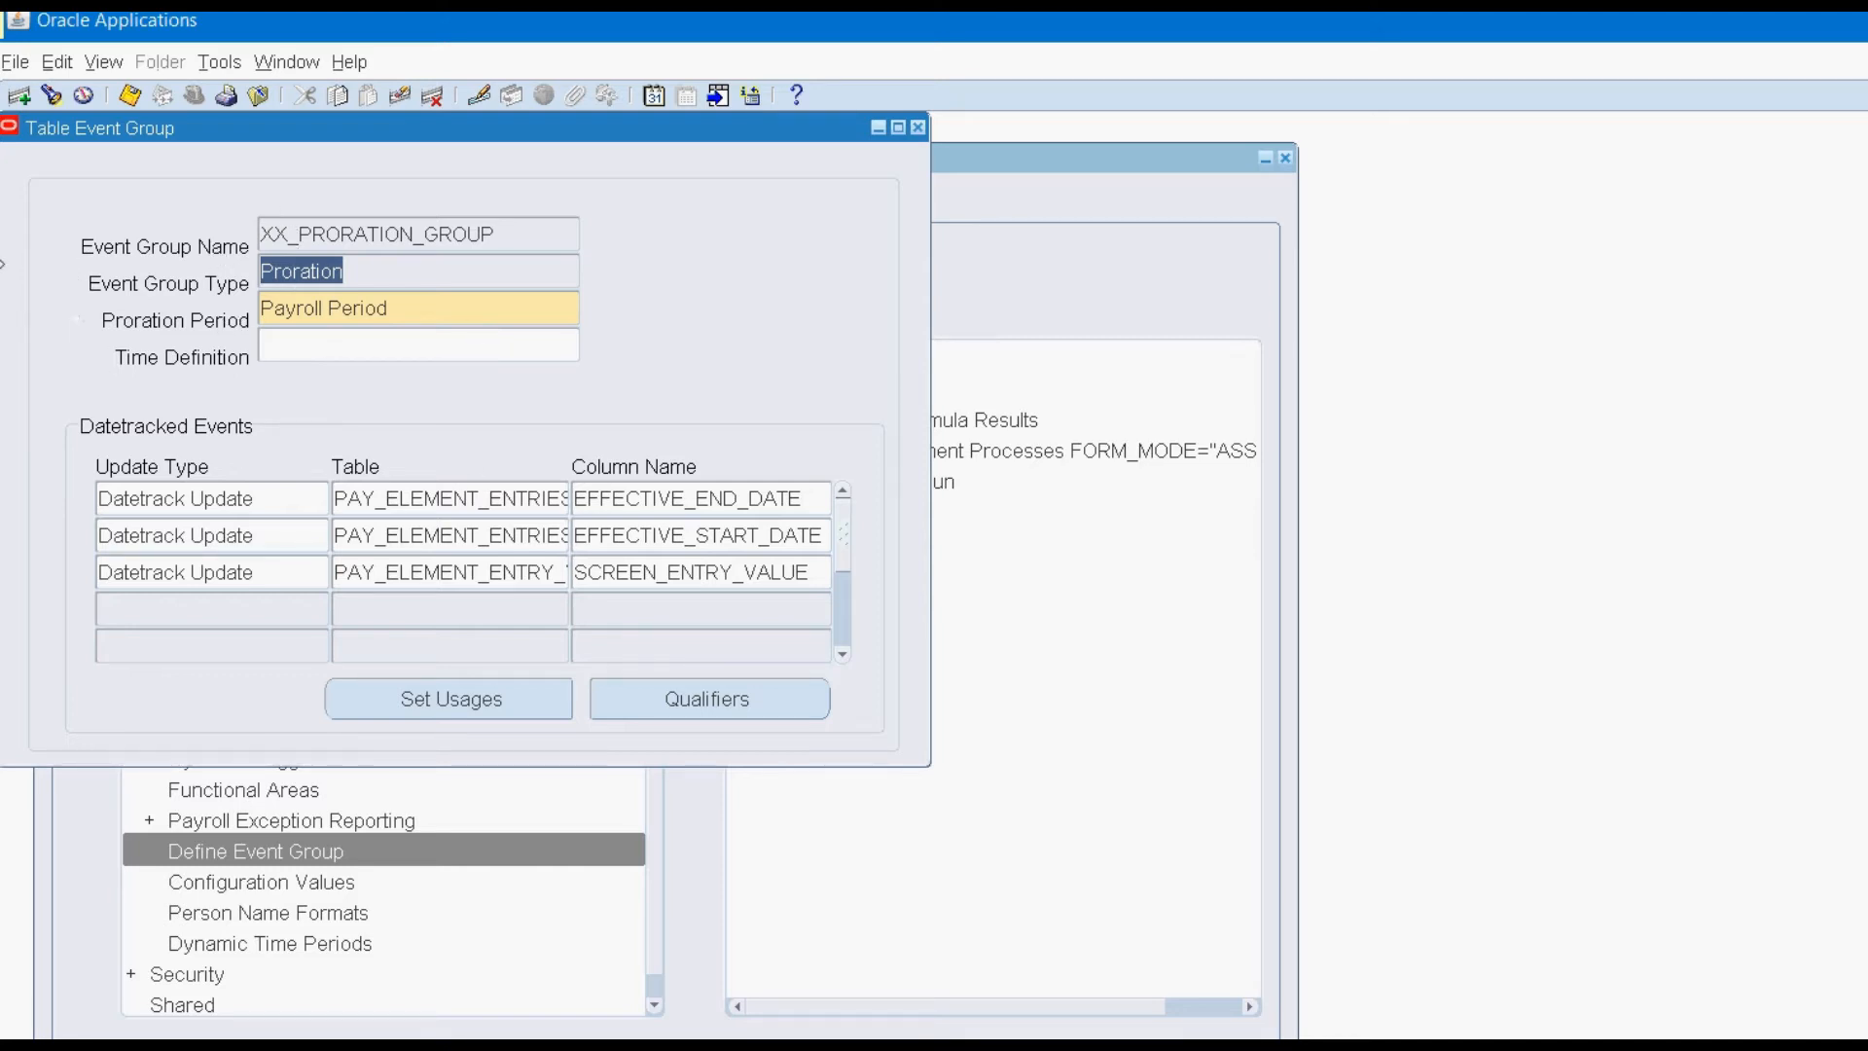
{"action": "key", "text": "Tab"}
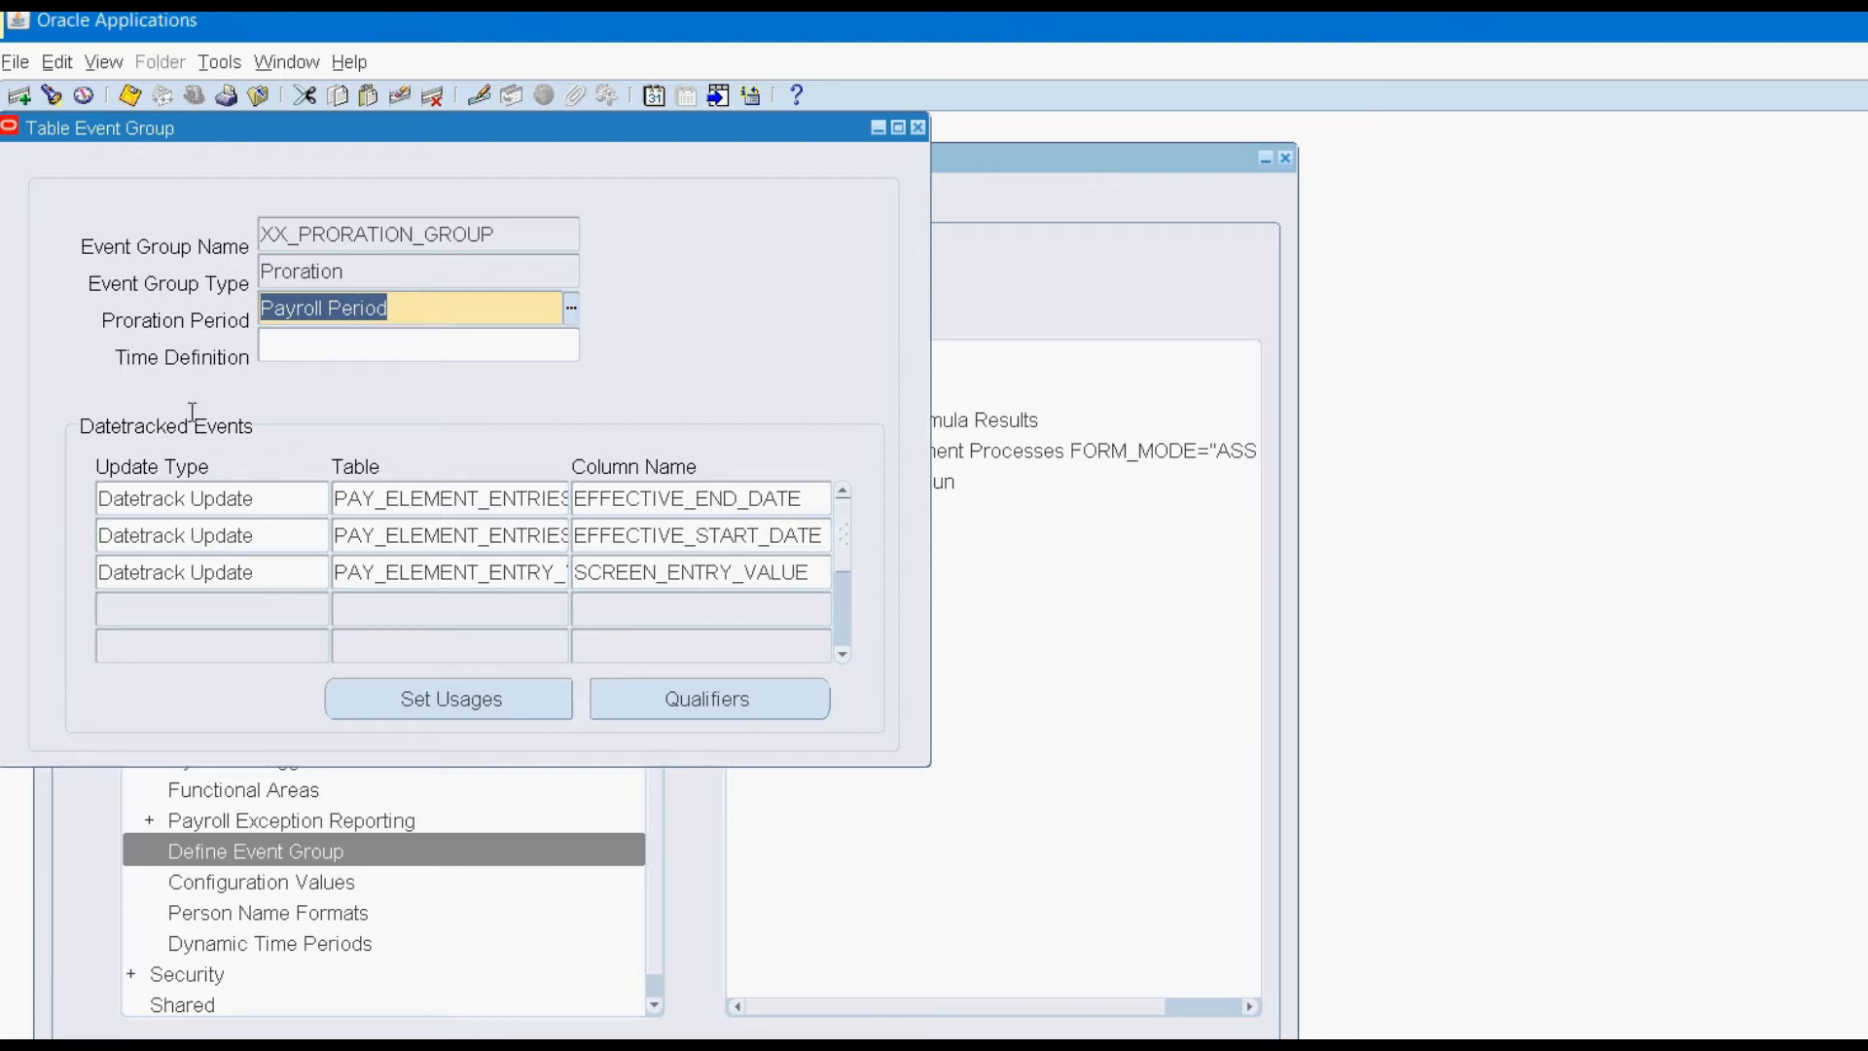
Examine the update type, full table name and column name of each datetracked event in XX_PRORATION_GROUP, and close the form.
{"action": "key", "text": "Tab"}
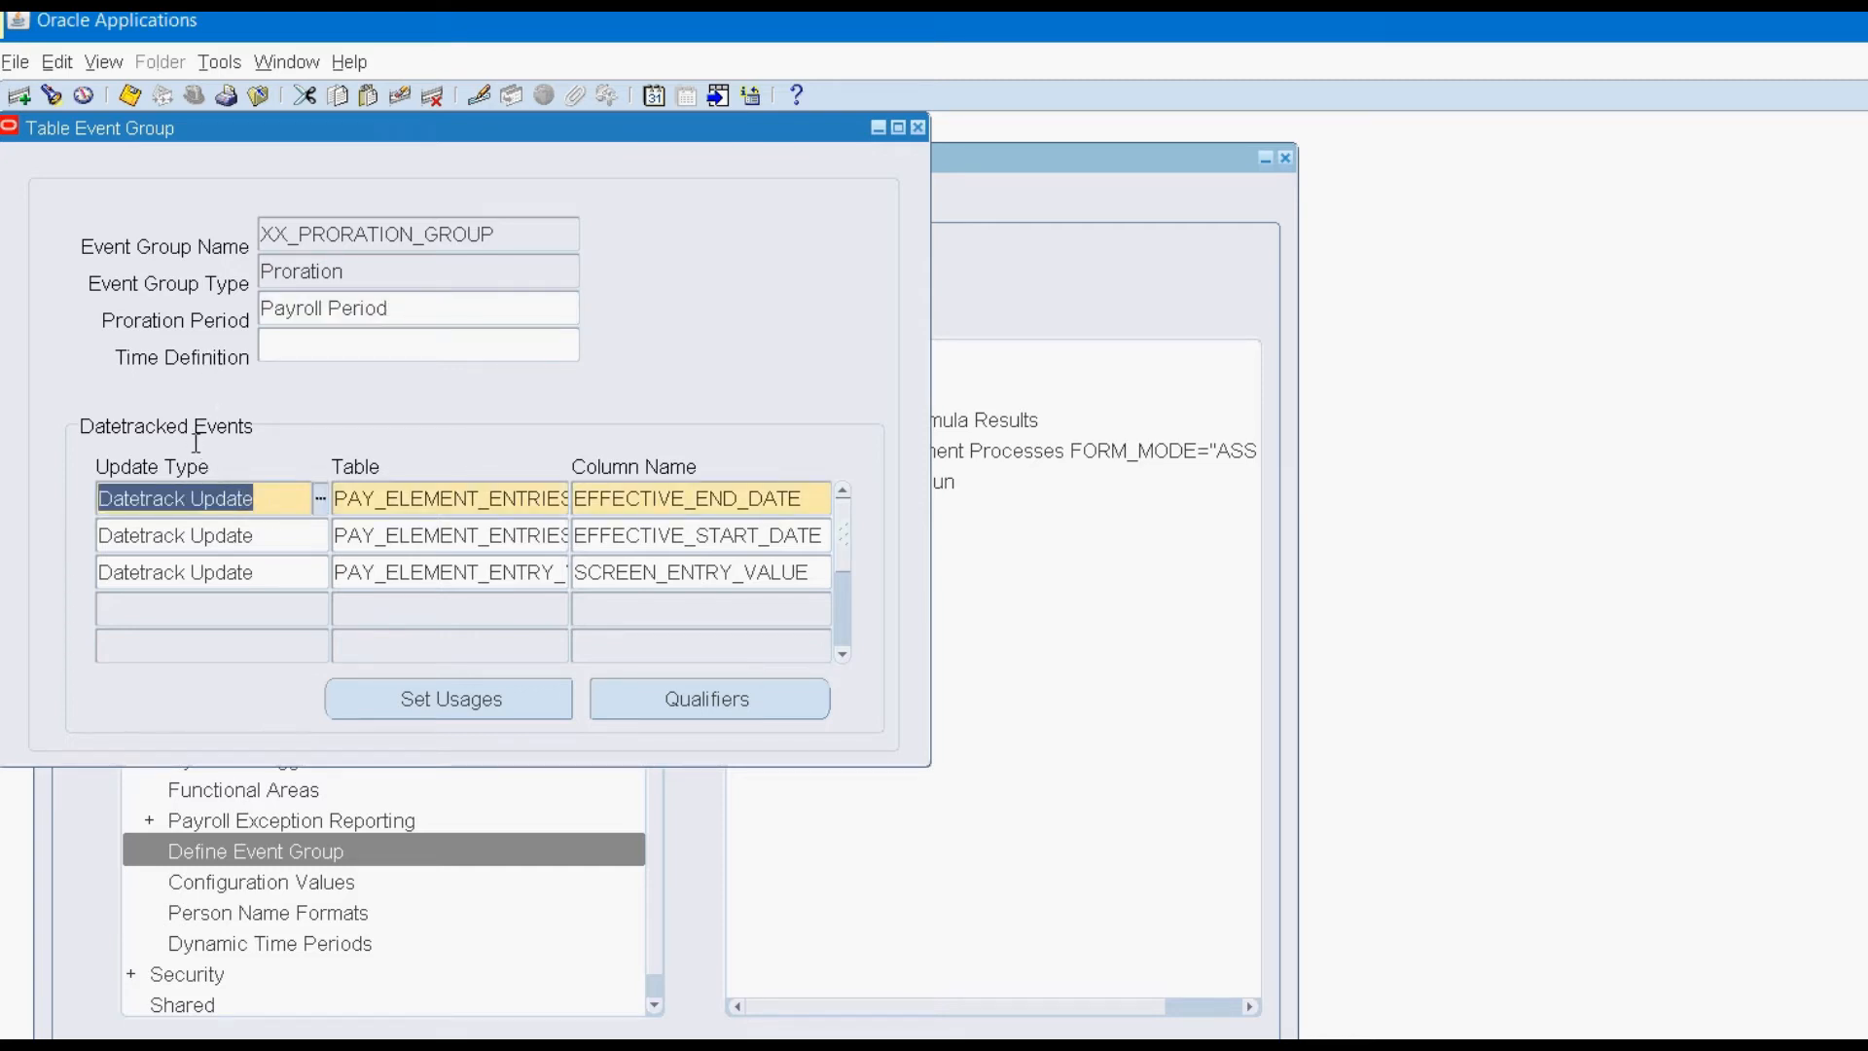
{"action": "key", "text": "Tab"}
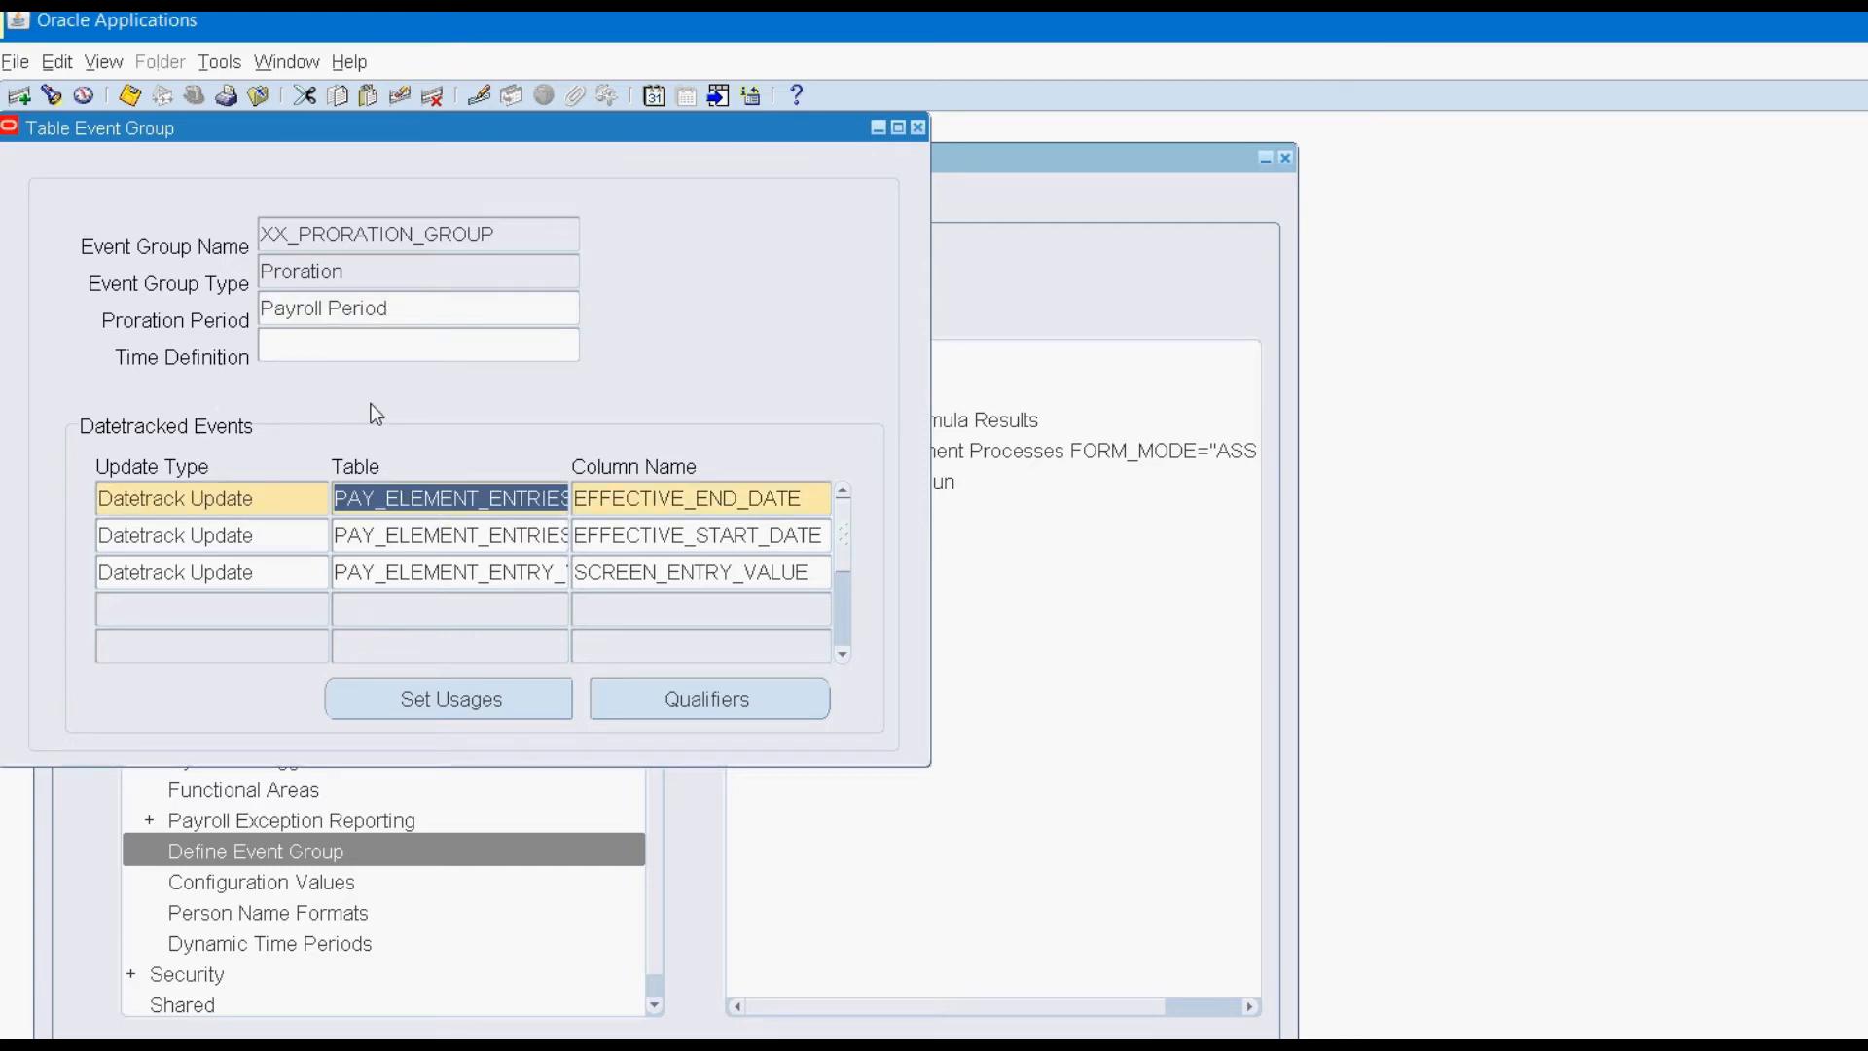
{"action": "key", "text": "End"}
{"action": "key", "text": "Tab"}
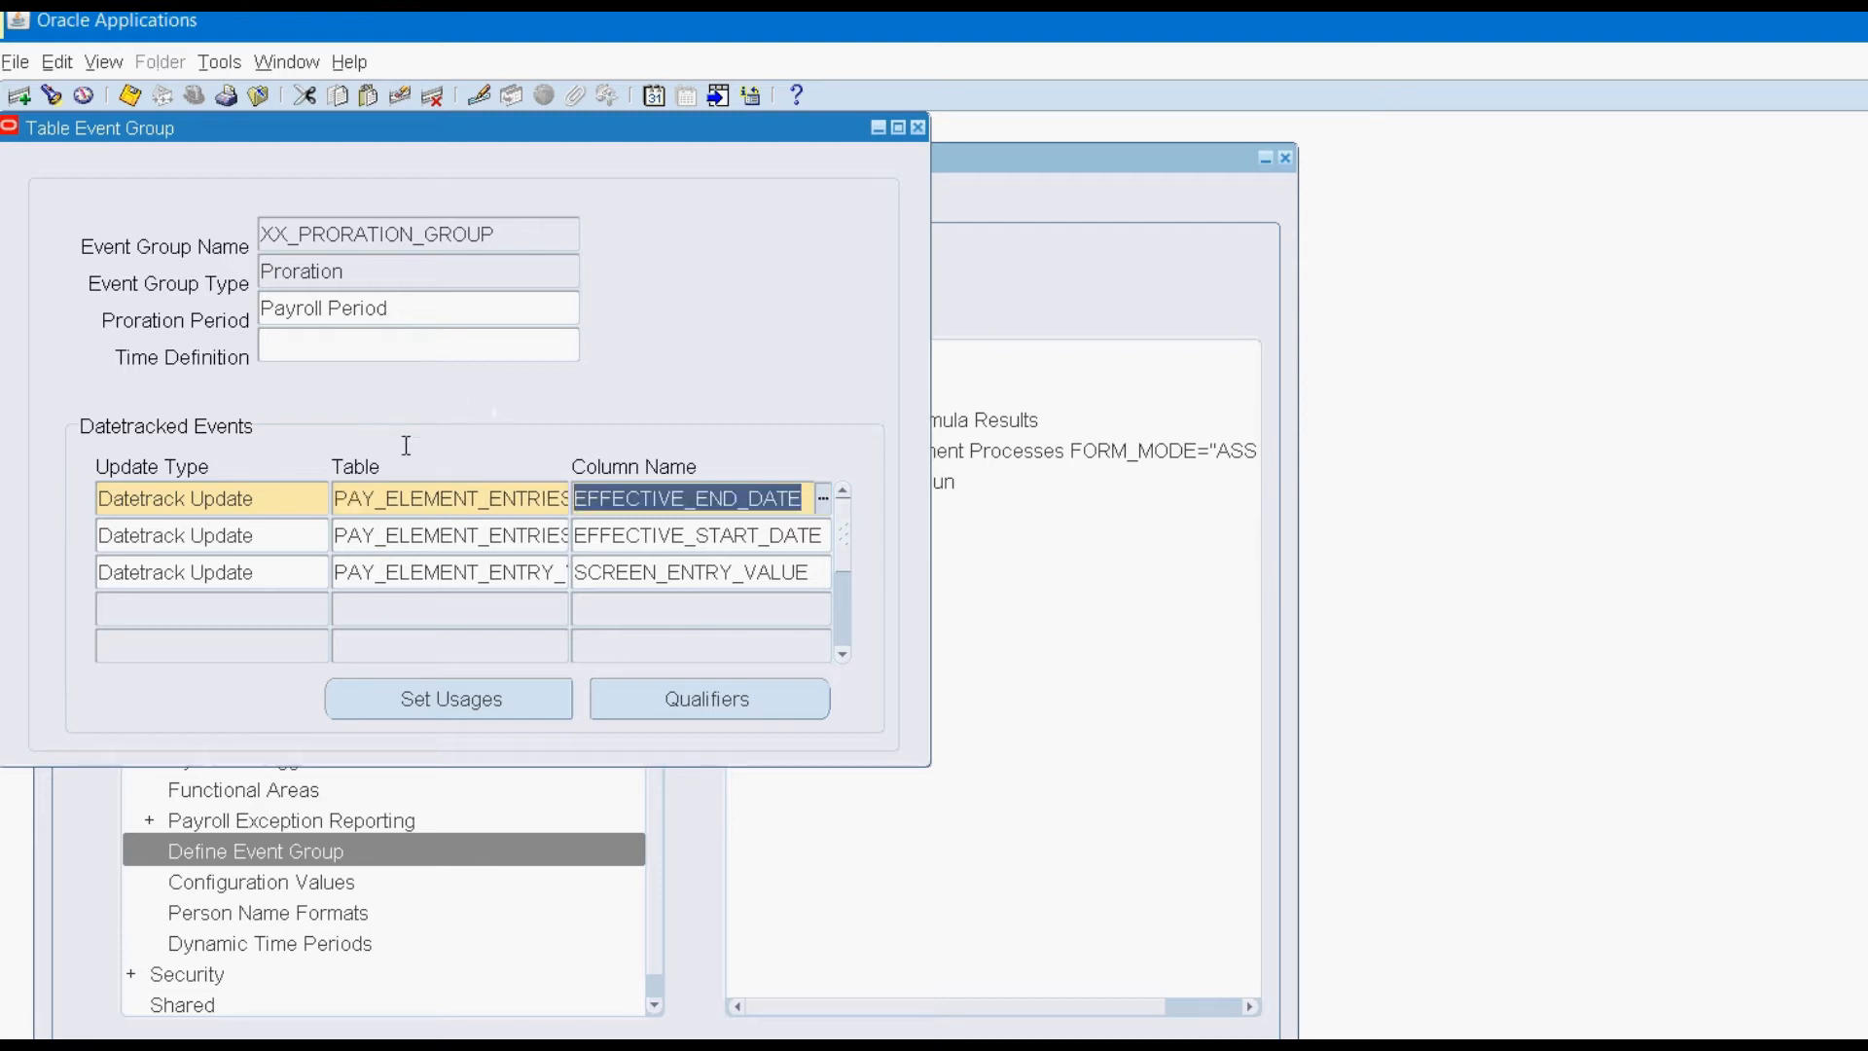
{"action": "key", "text": "Tab"}
{"action": "key", "text": "Tab"}
{"action": "key", "text": "End"}
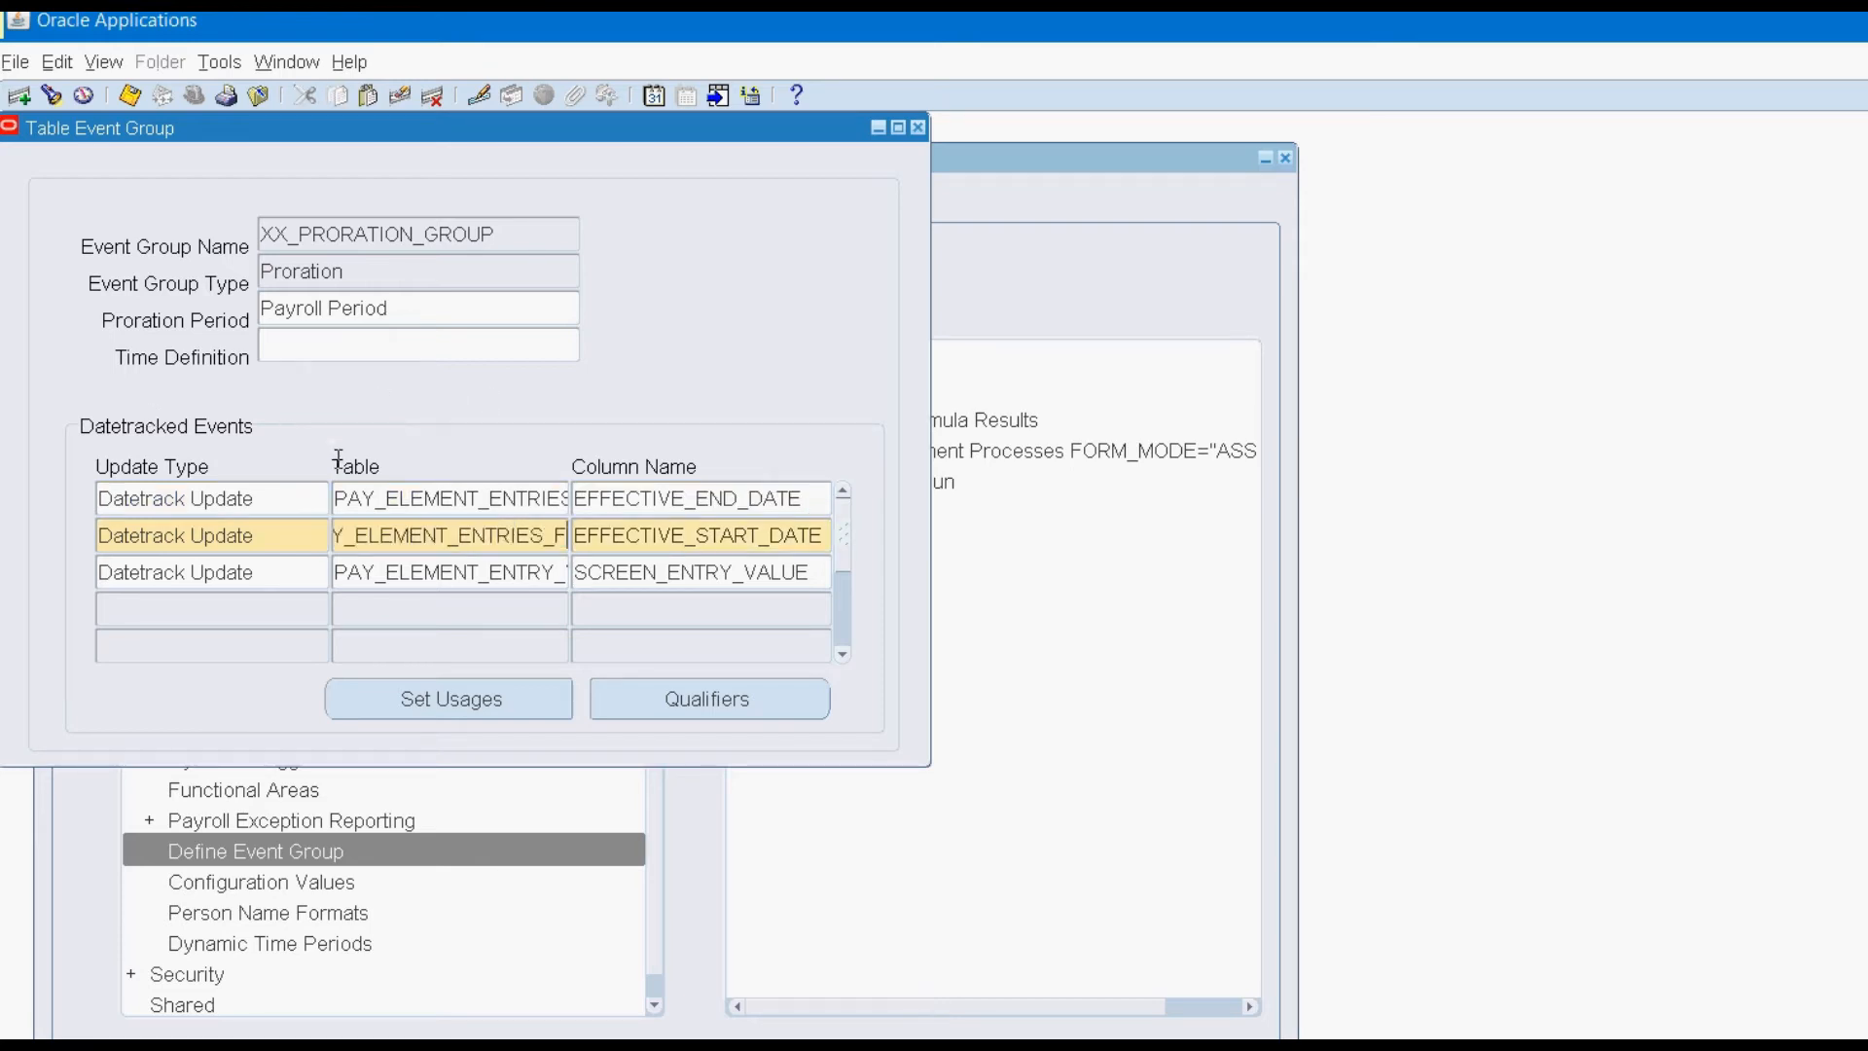
{"action": "key", "text": "Tab"}
{"action": "key", "text": "End"}
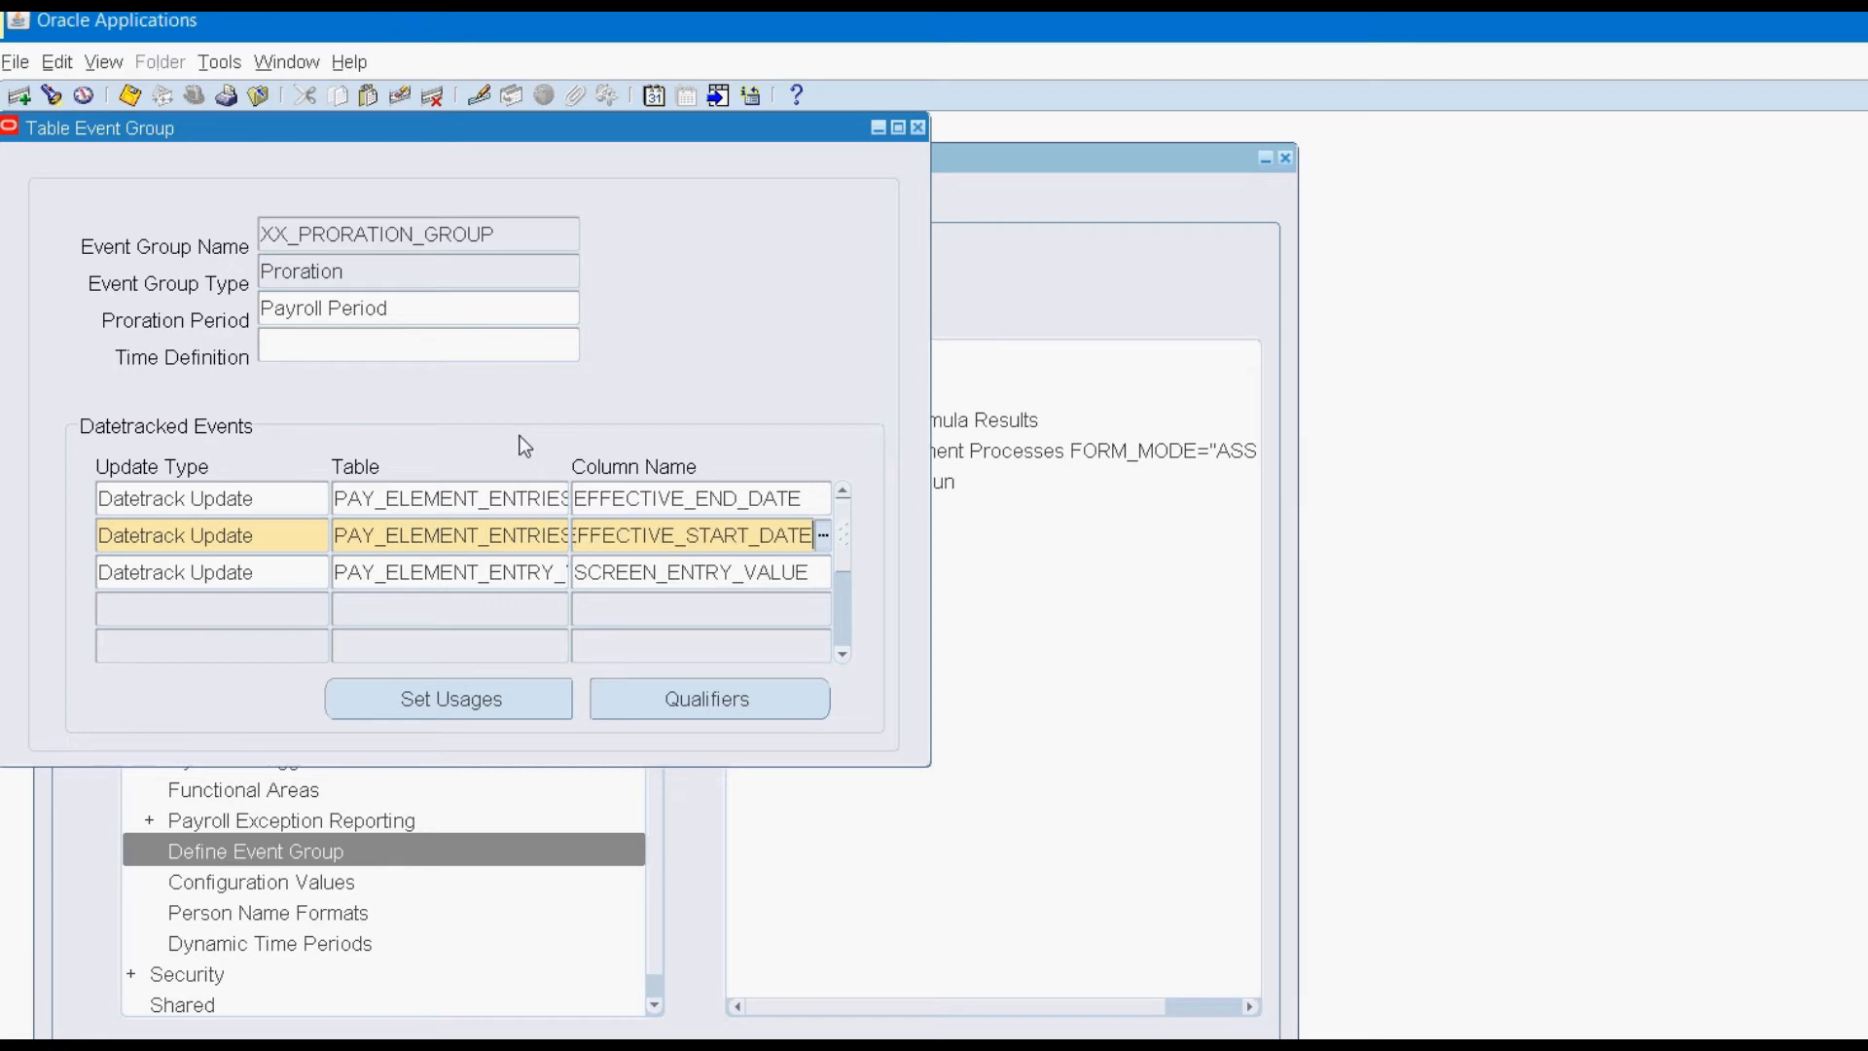
{"action": "key", "text": "Tab"}
{"action": "key", "text": "End"}
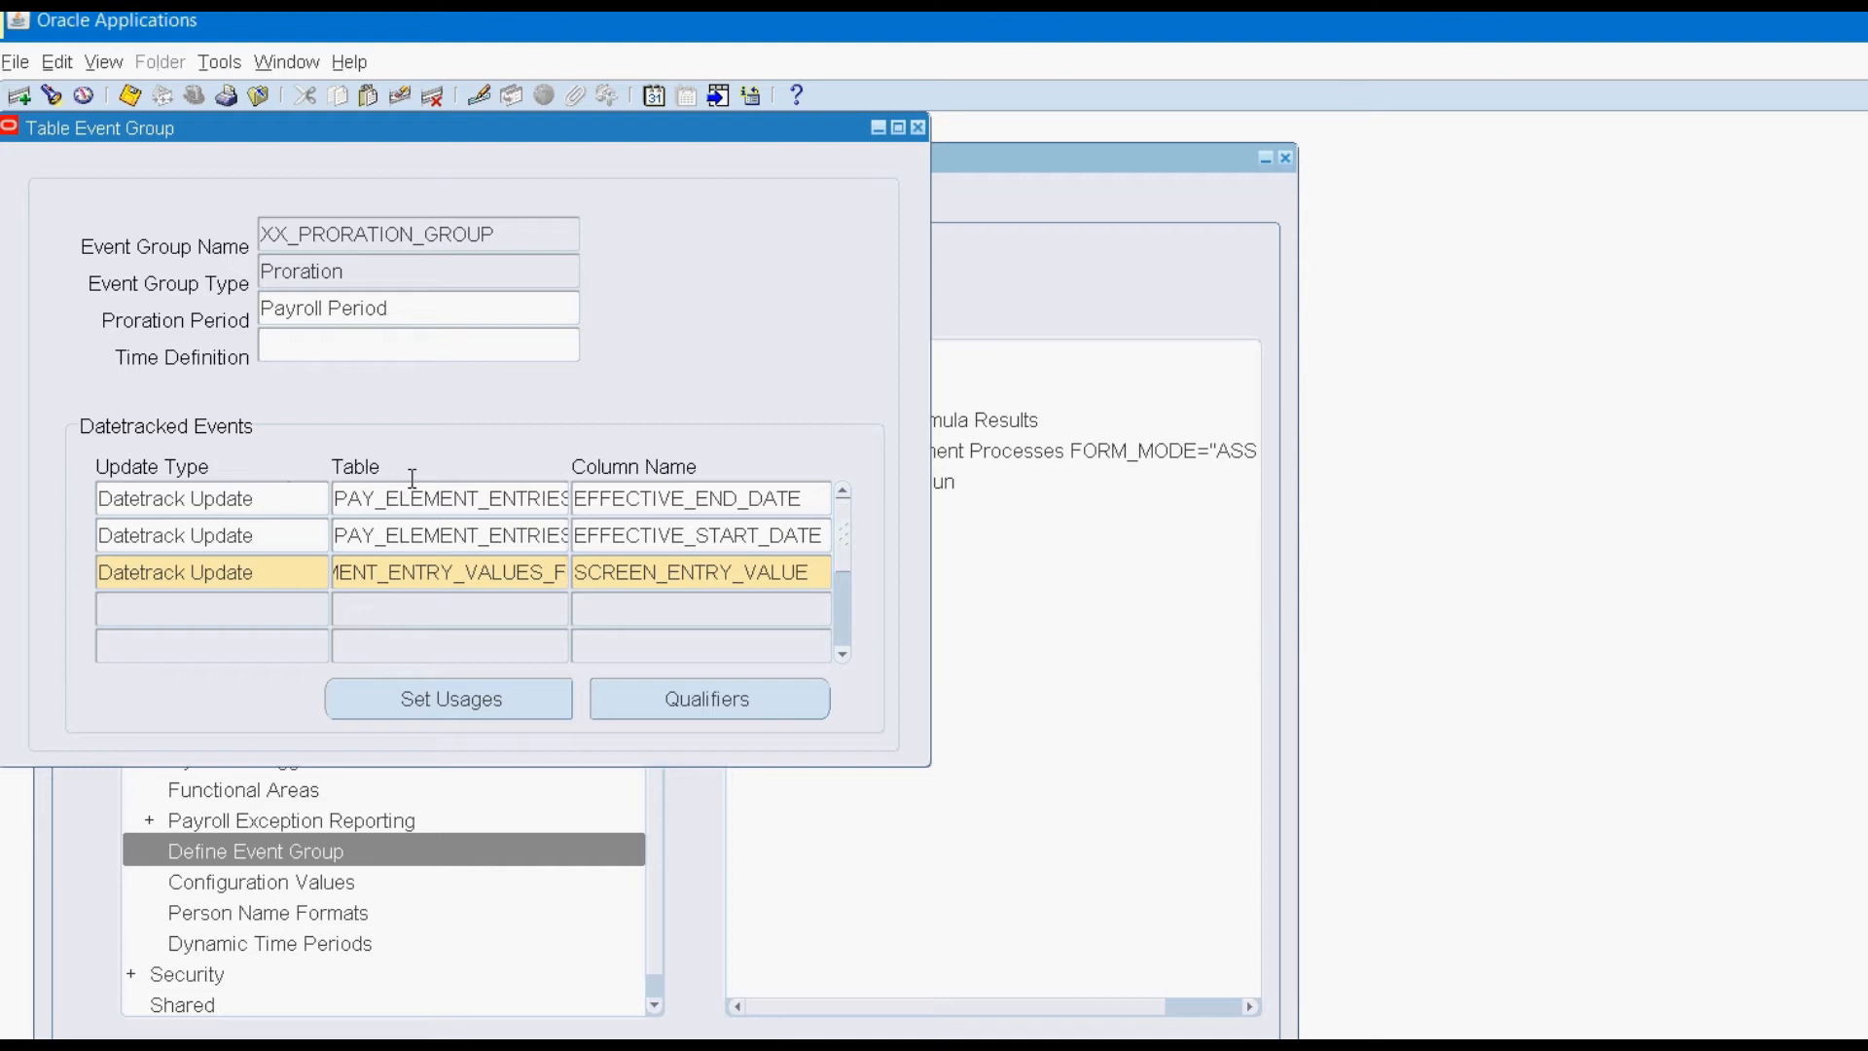
{"action": "key", "text": "Tab"}
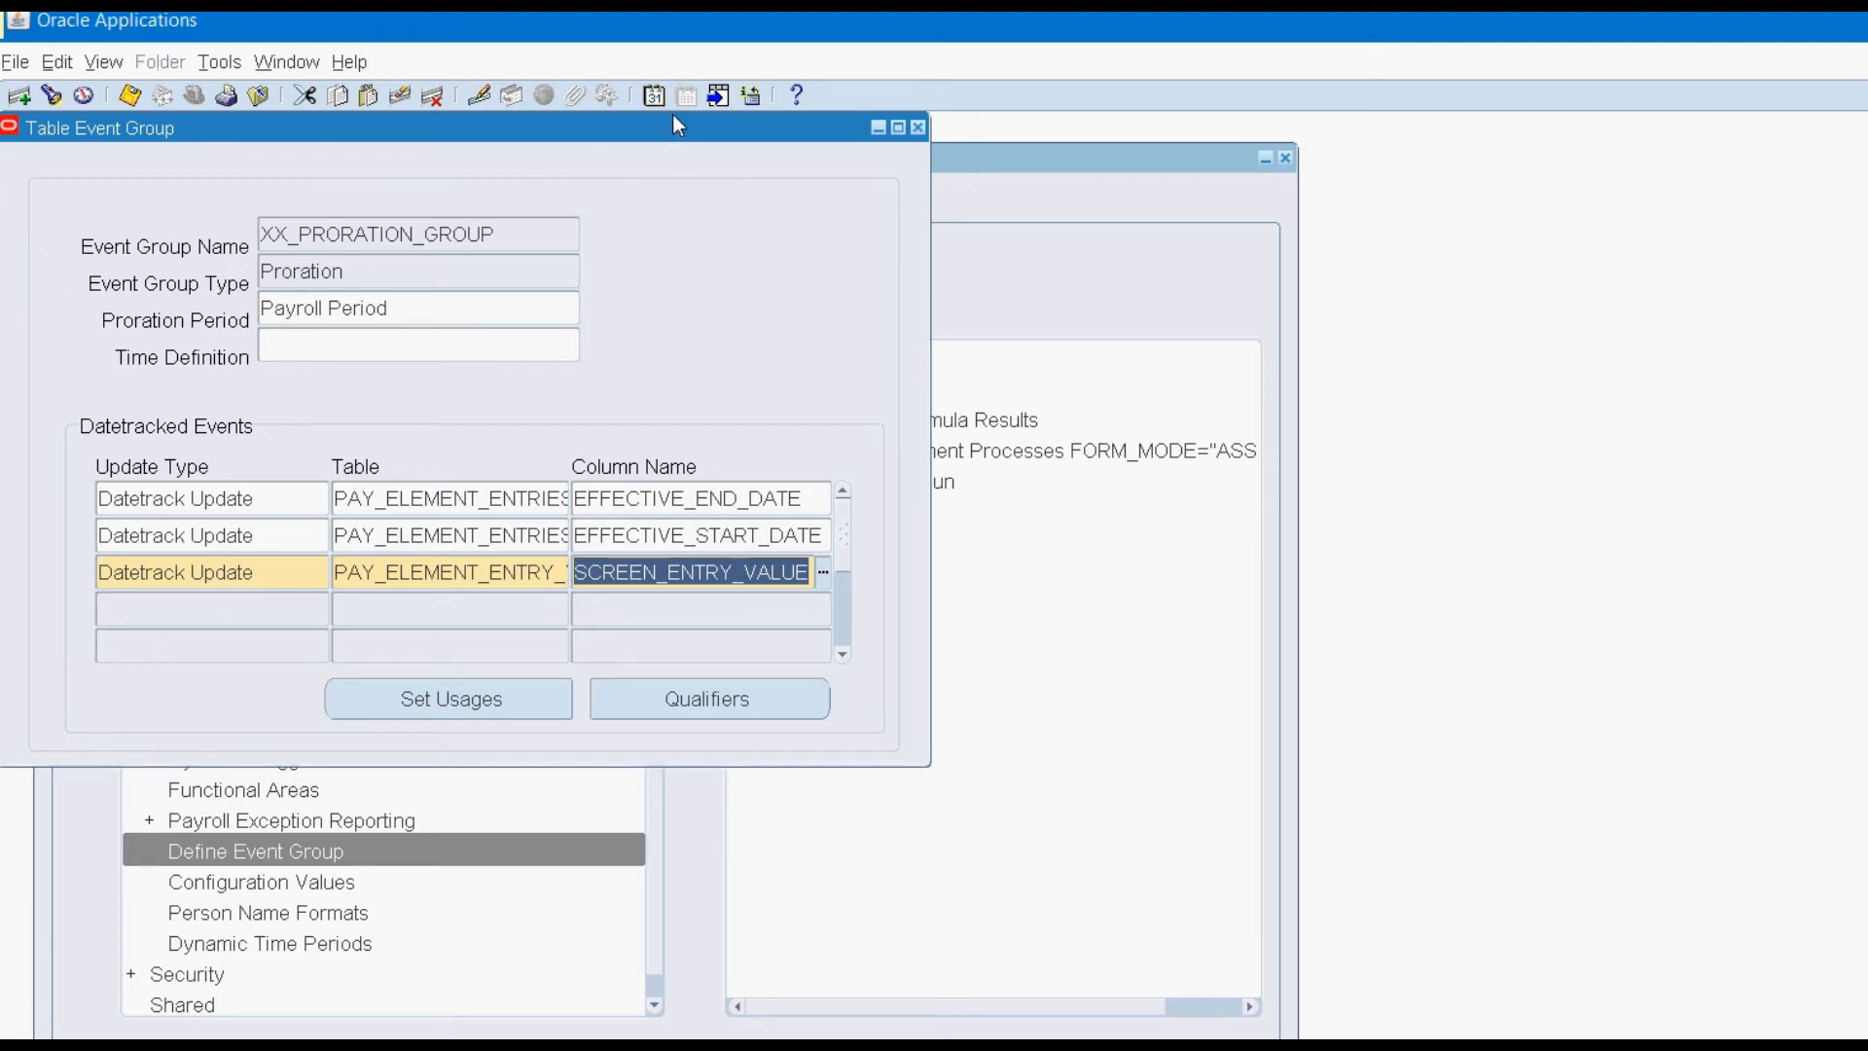
{"action": "left_click", "coordinate": [730, 103]}
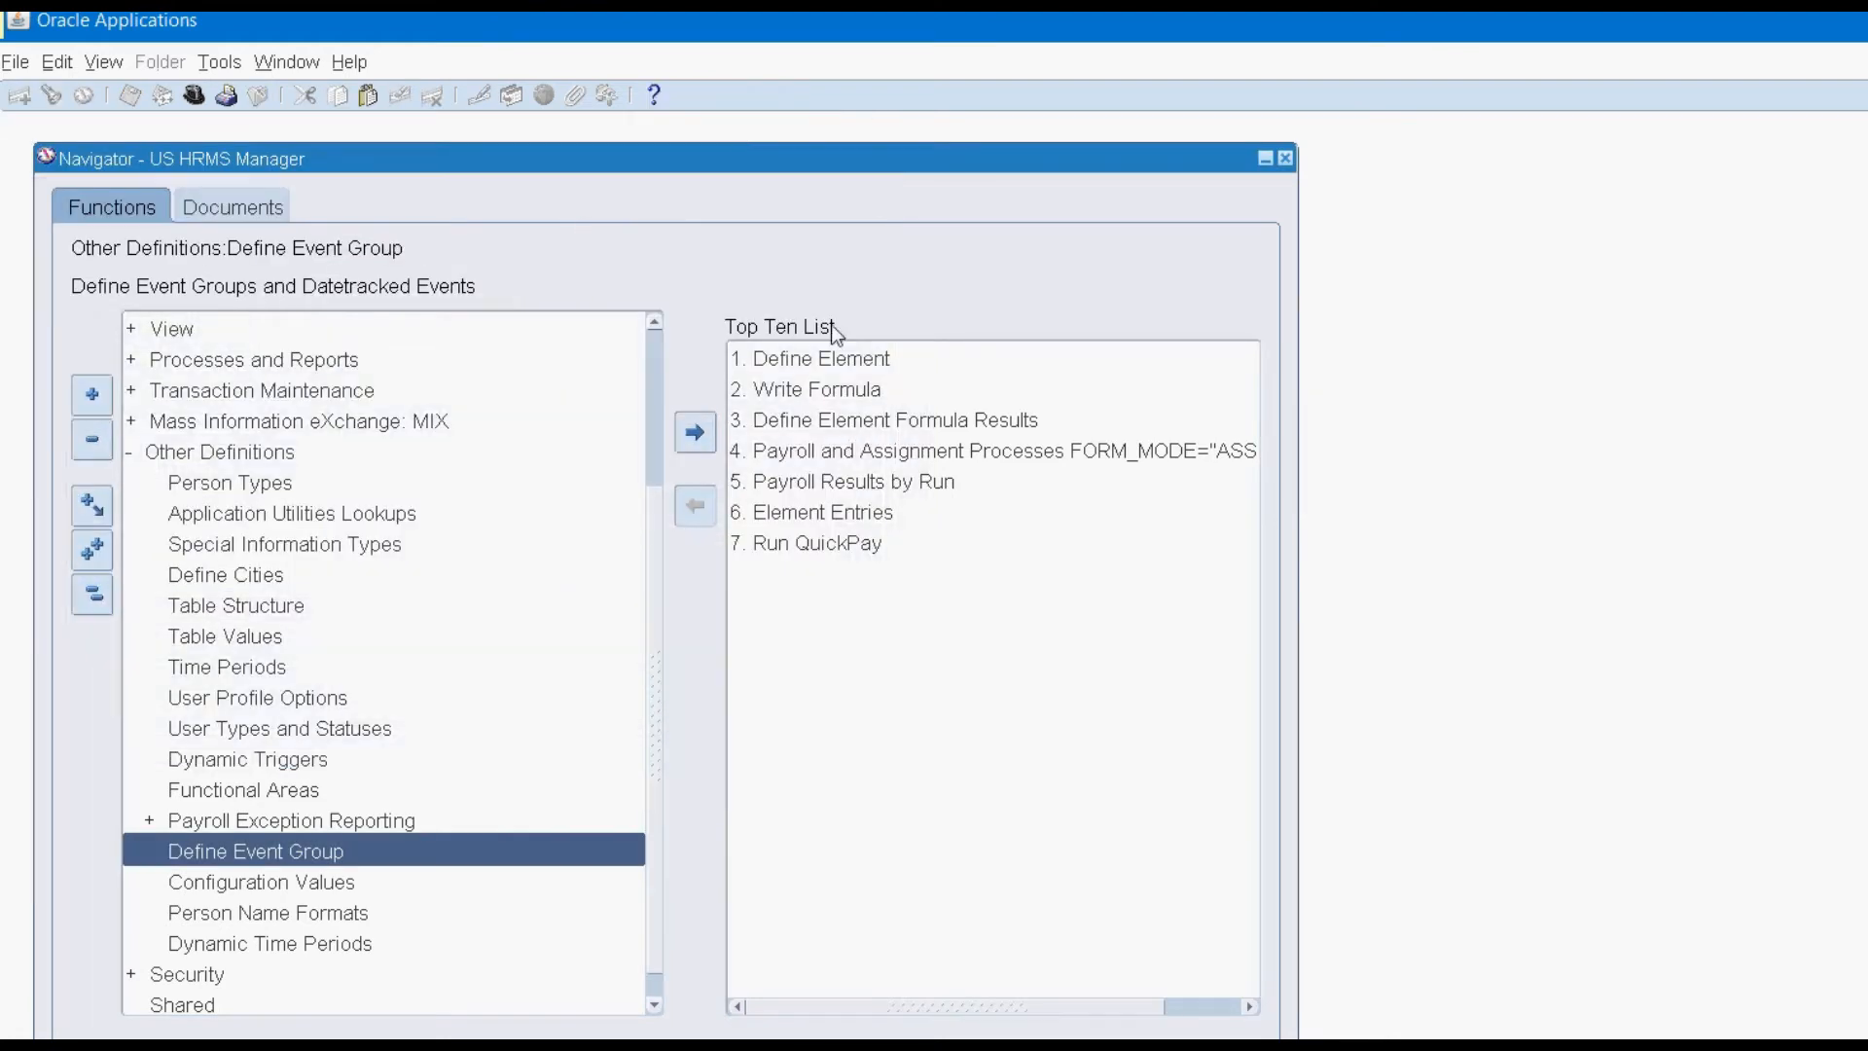
Collapse the function list and open Write Formula under Total Compensation, Basic, Fast Formula.
{"action": "left_click", "coordinate": [91, 594]}
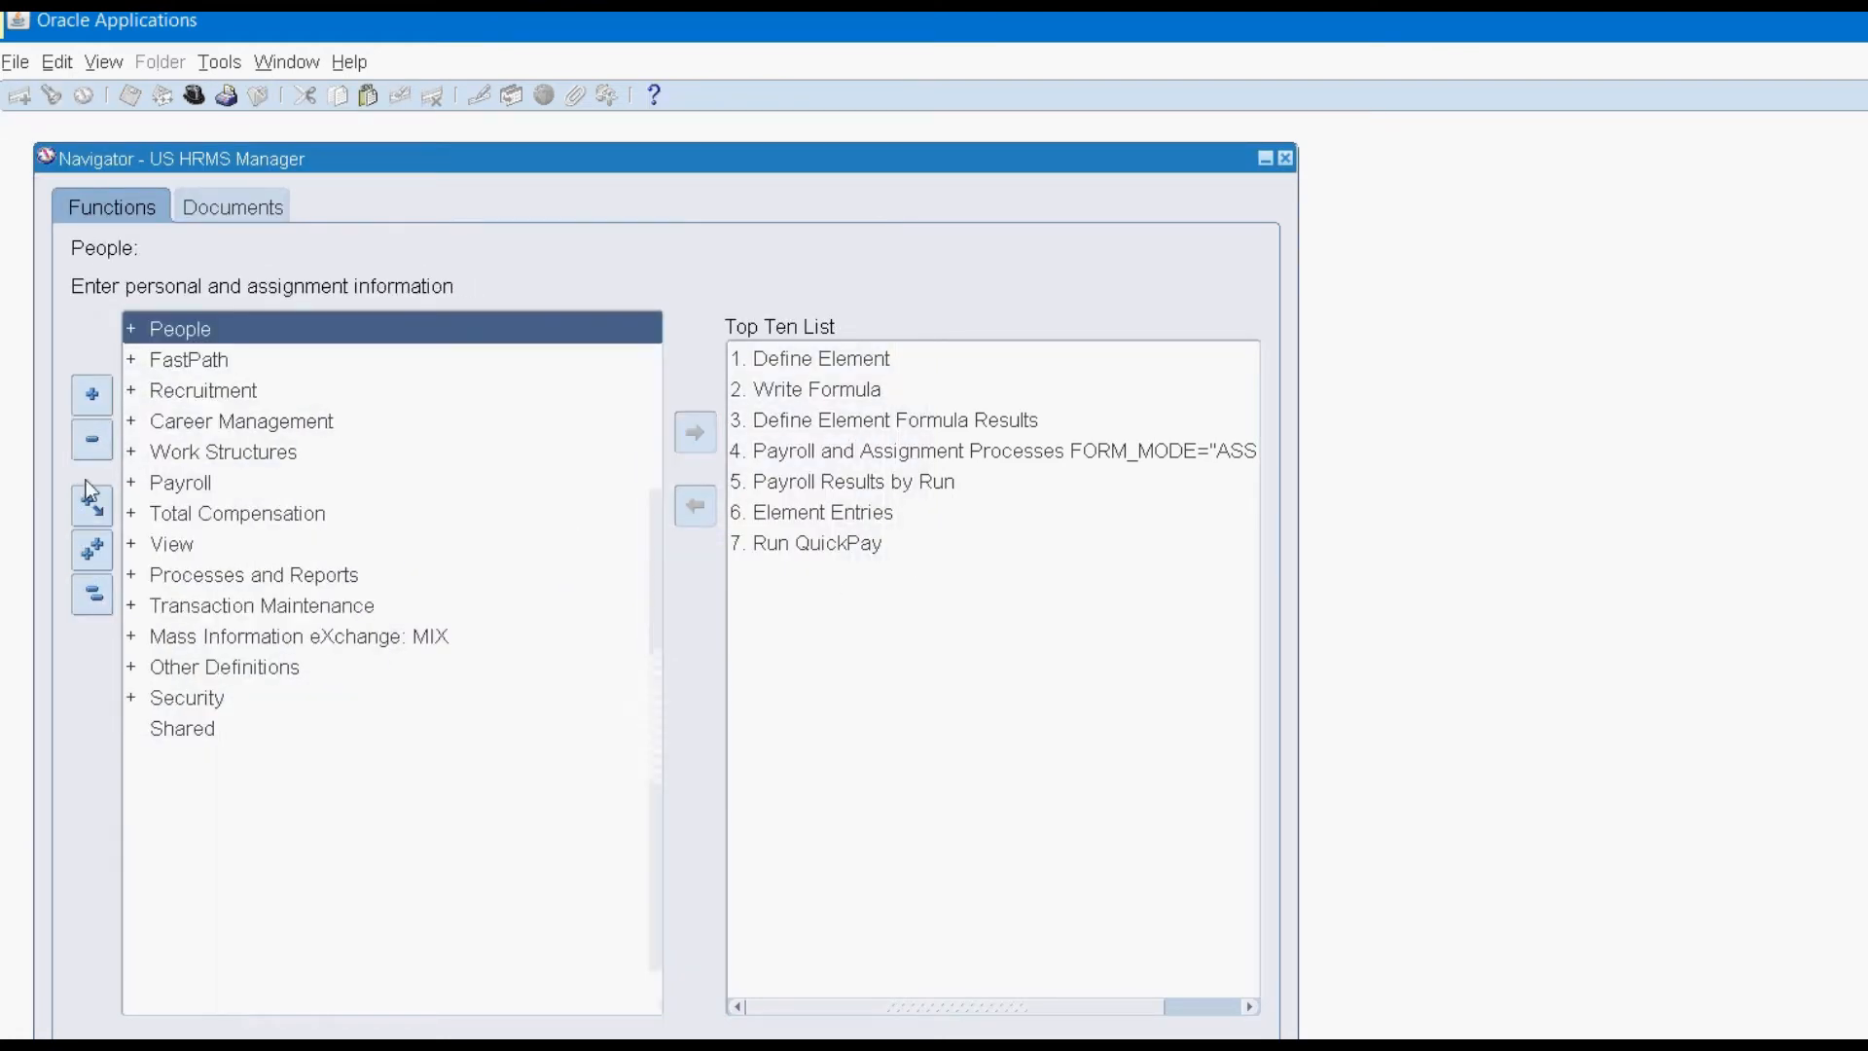
{"action": "key", "text": "t"}
{"action": "key", "text": "Return"}
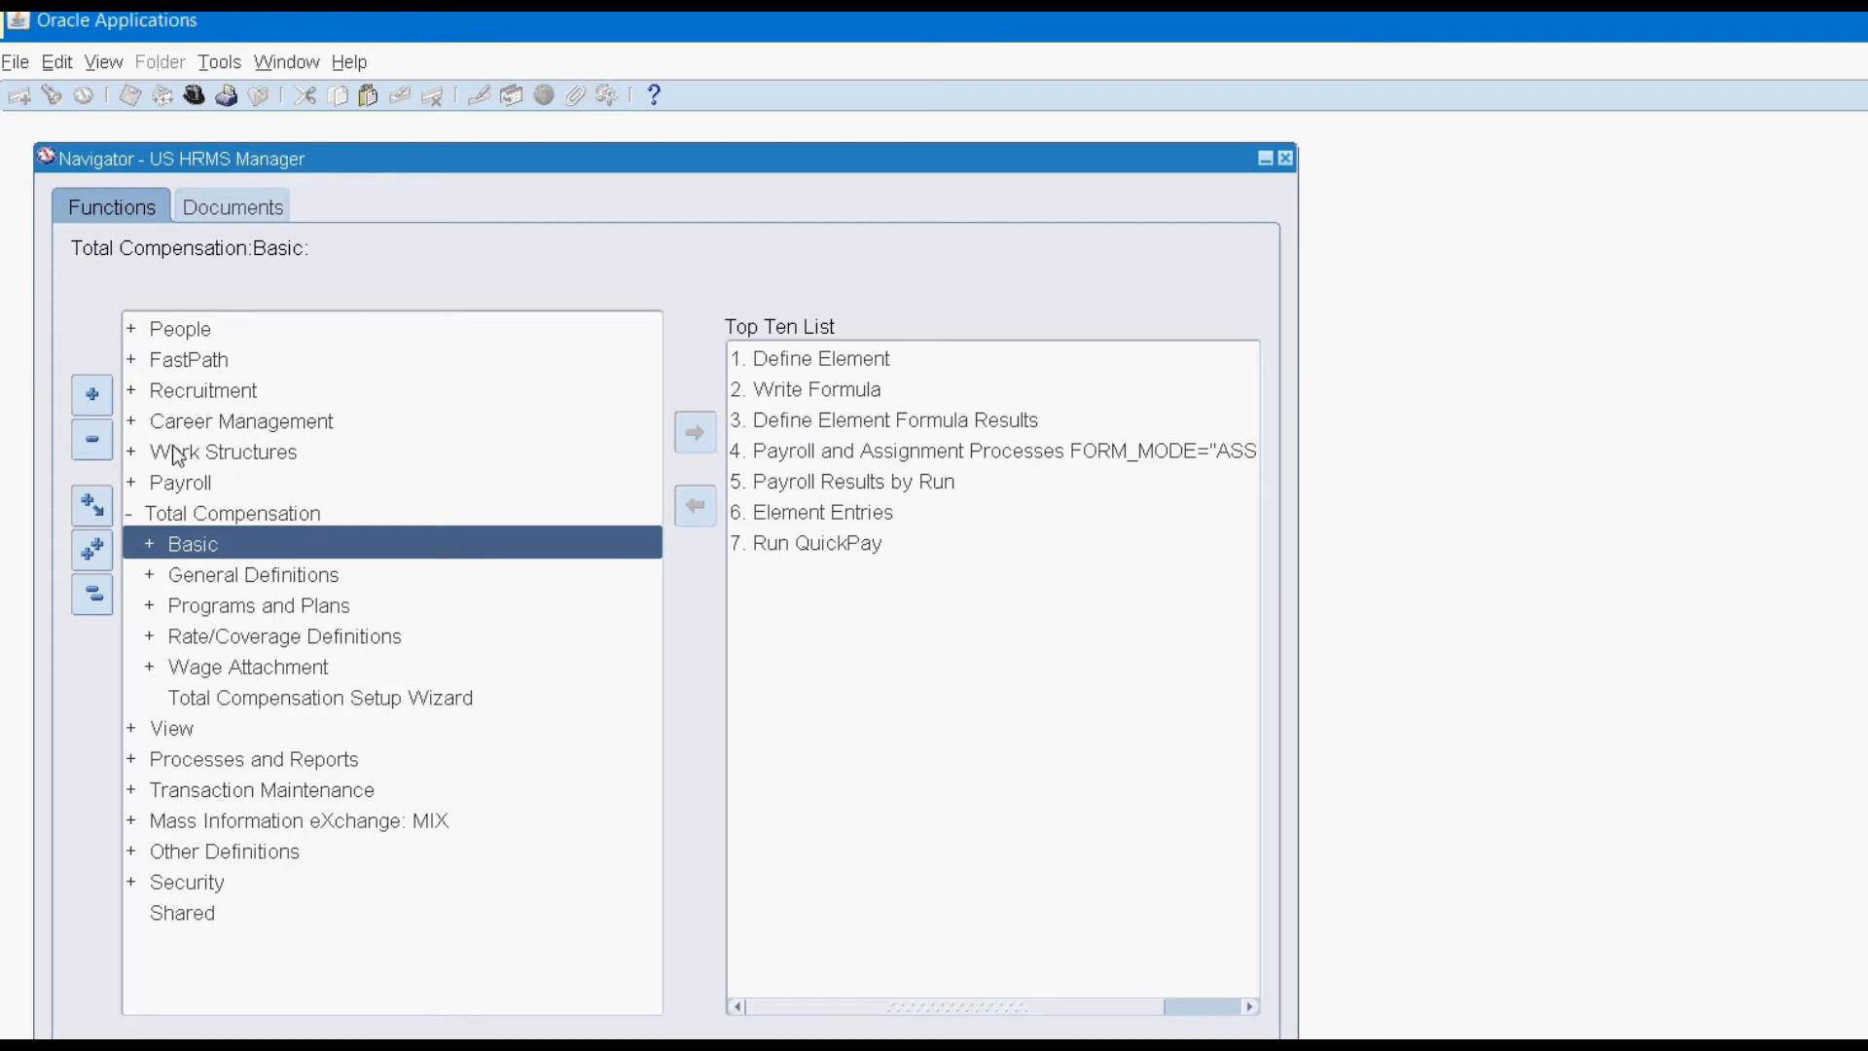
{"action": "key", "text": "Return"}
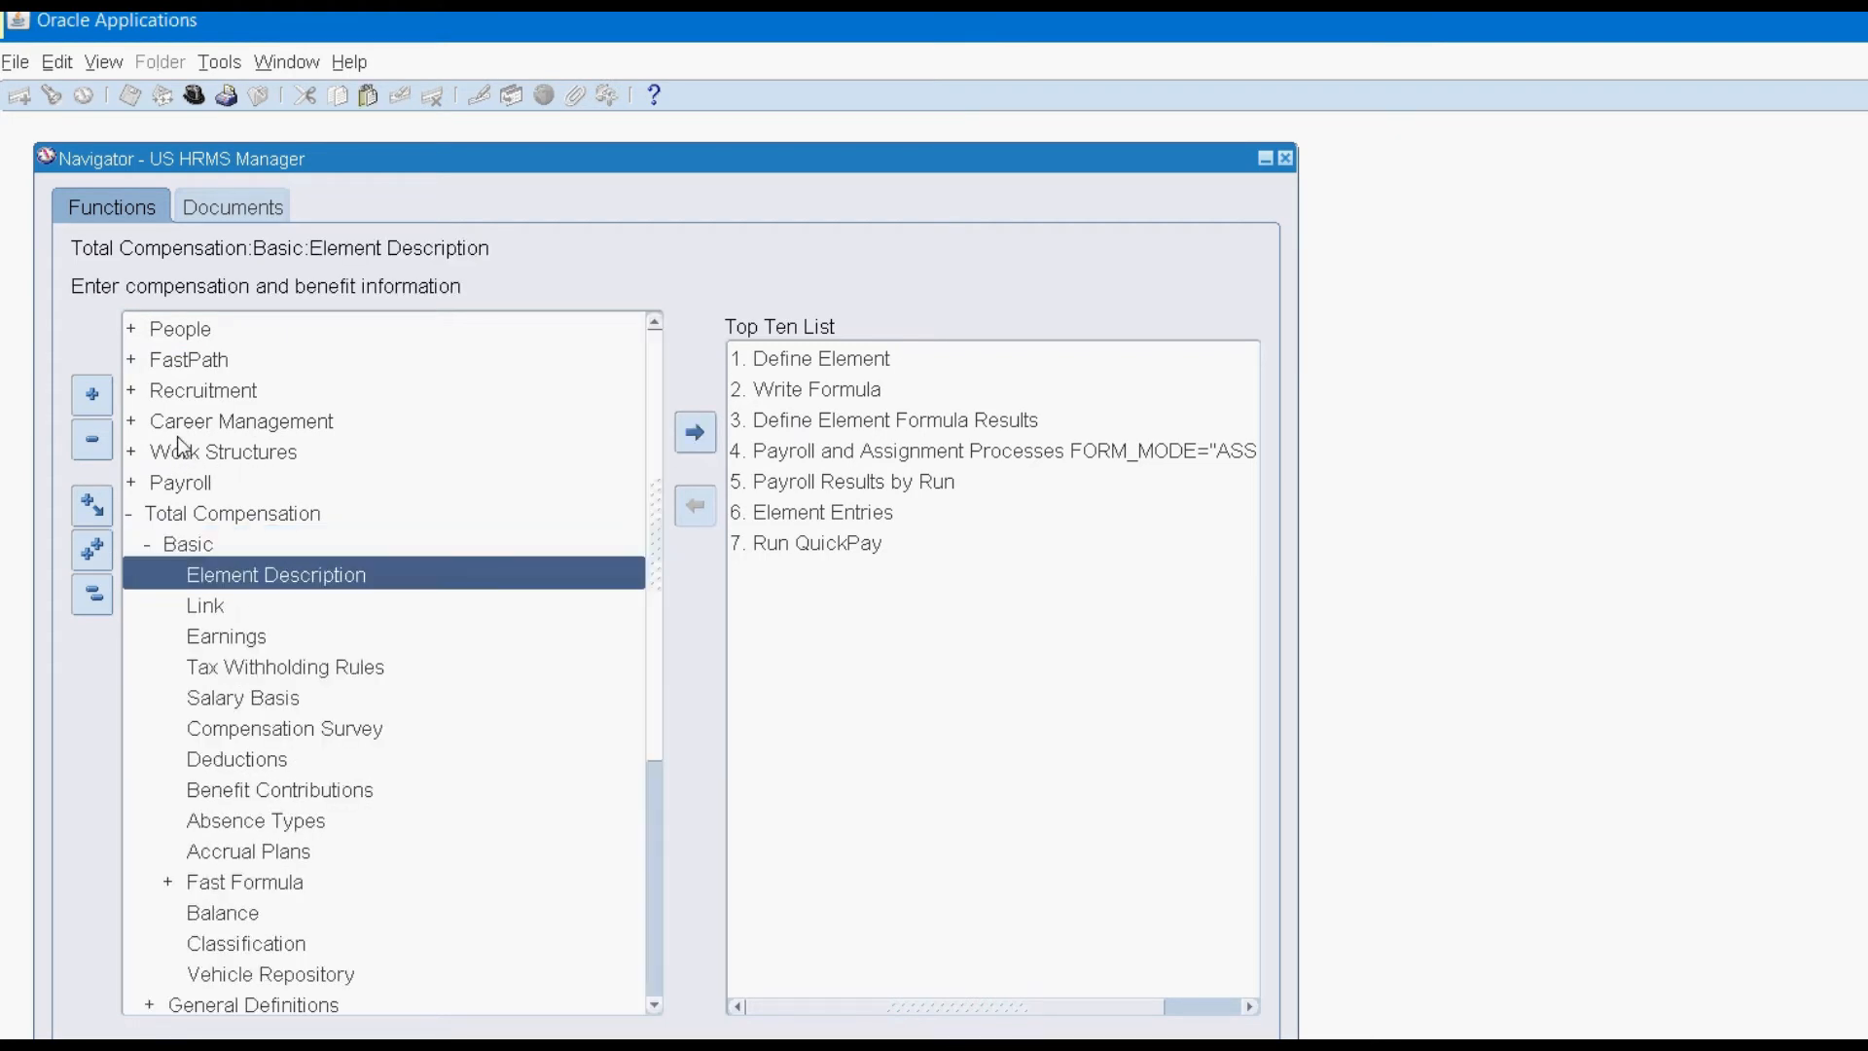
{"action": "double_click", "coordinate": [282, 883]}
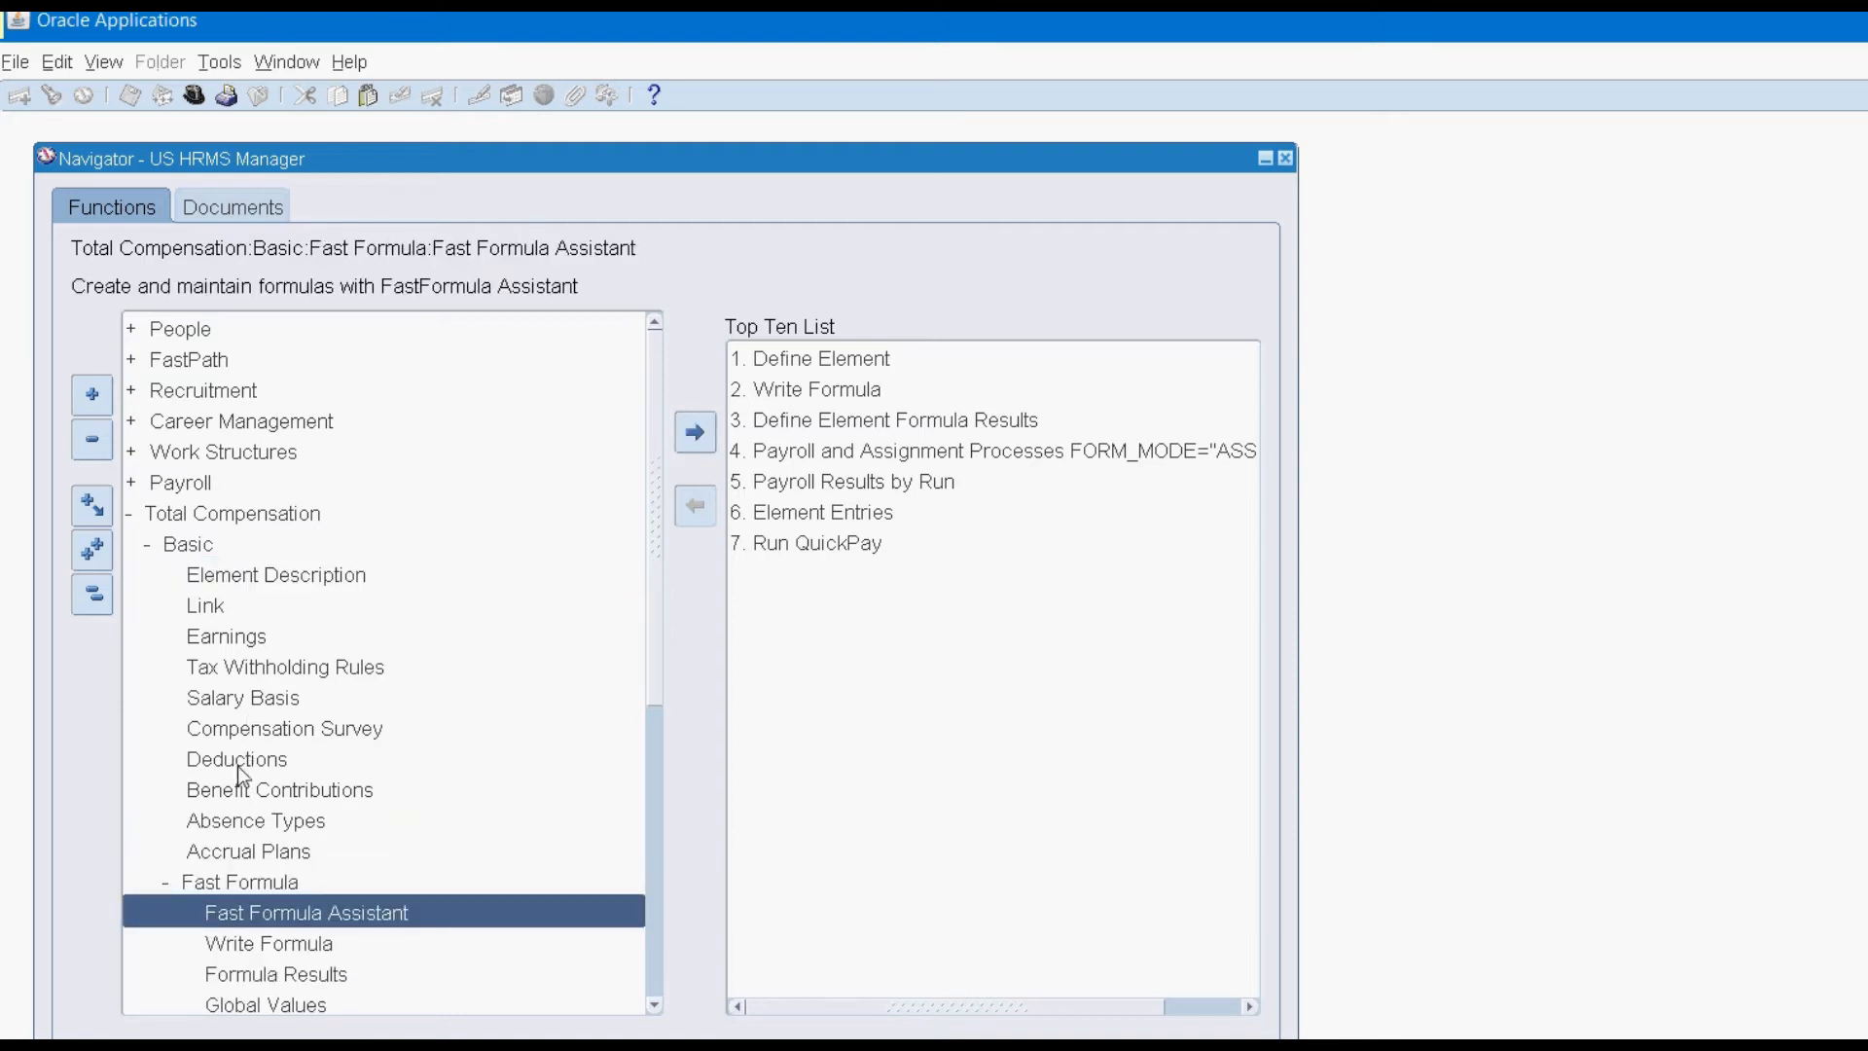
{"action": "double_click", "coordinate": [301, 943]}
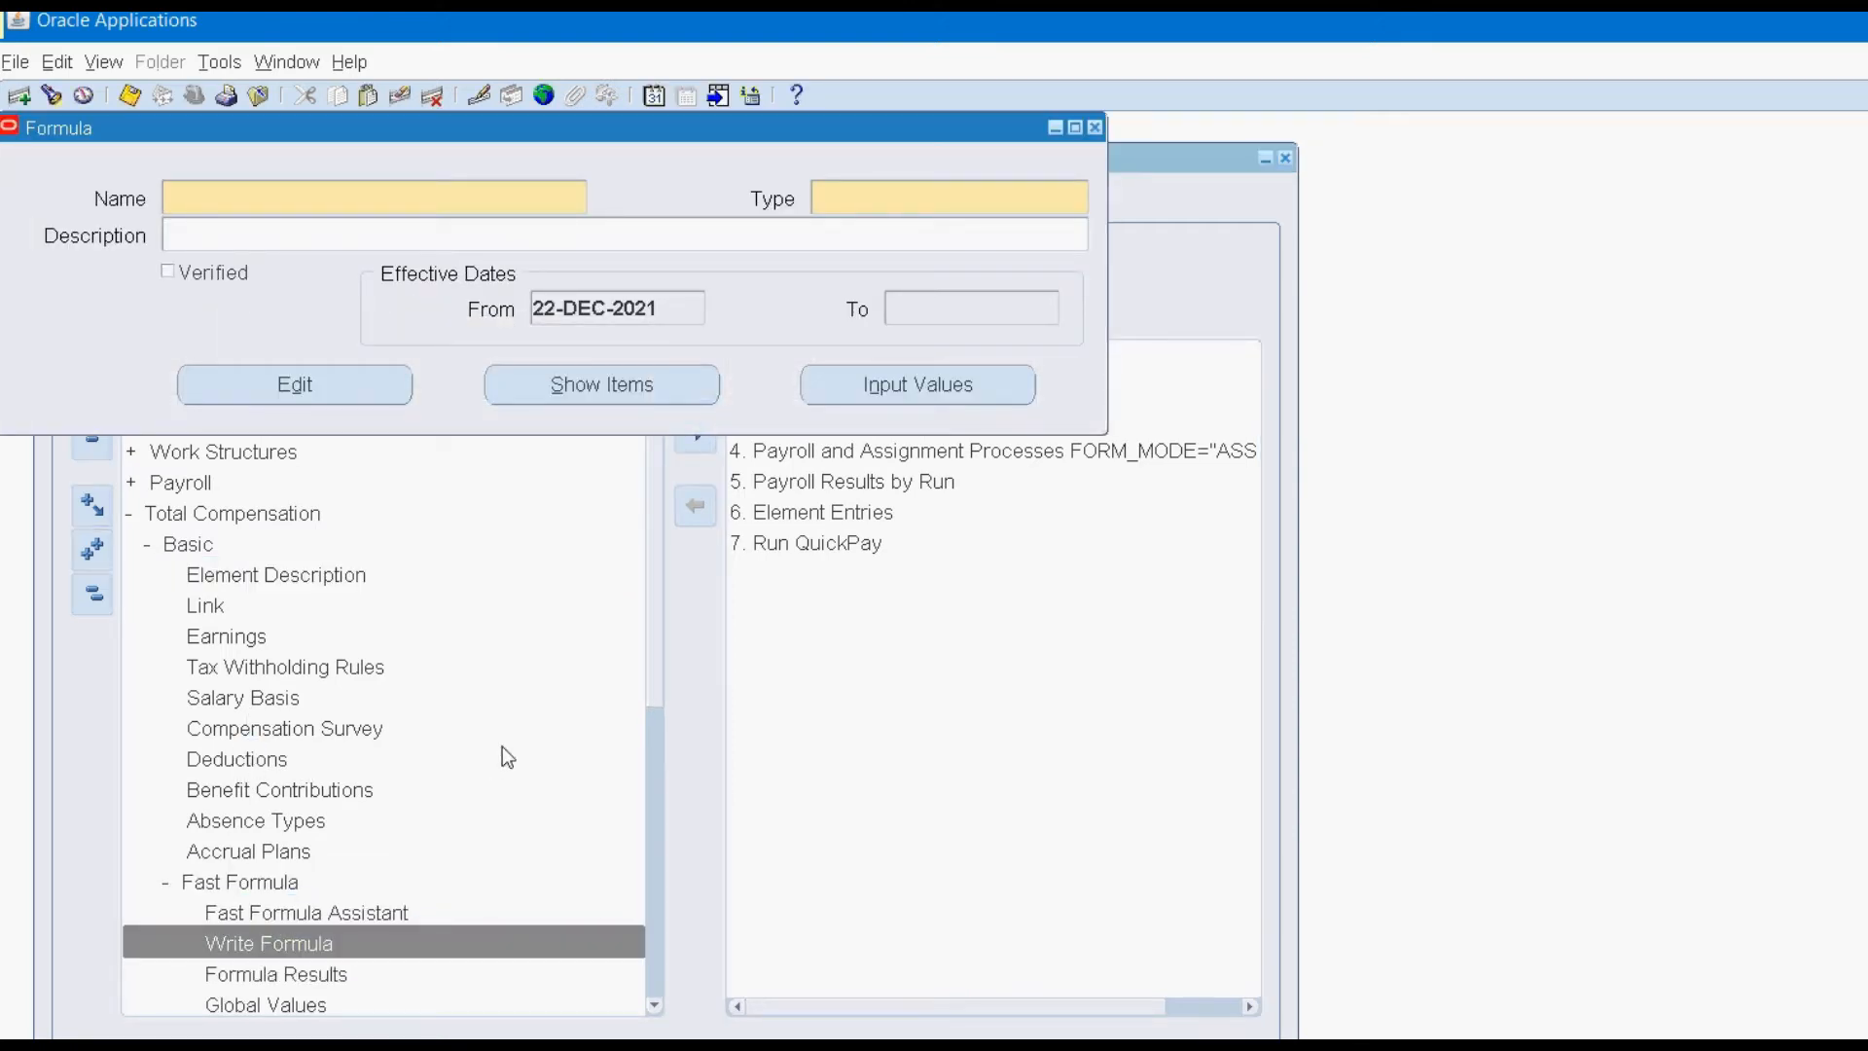
Query the formulas whose name matches XX%CALL%.
{"action": "key", "text": "F11"}
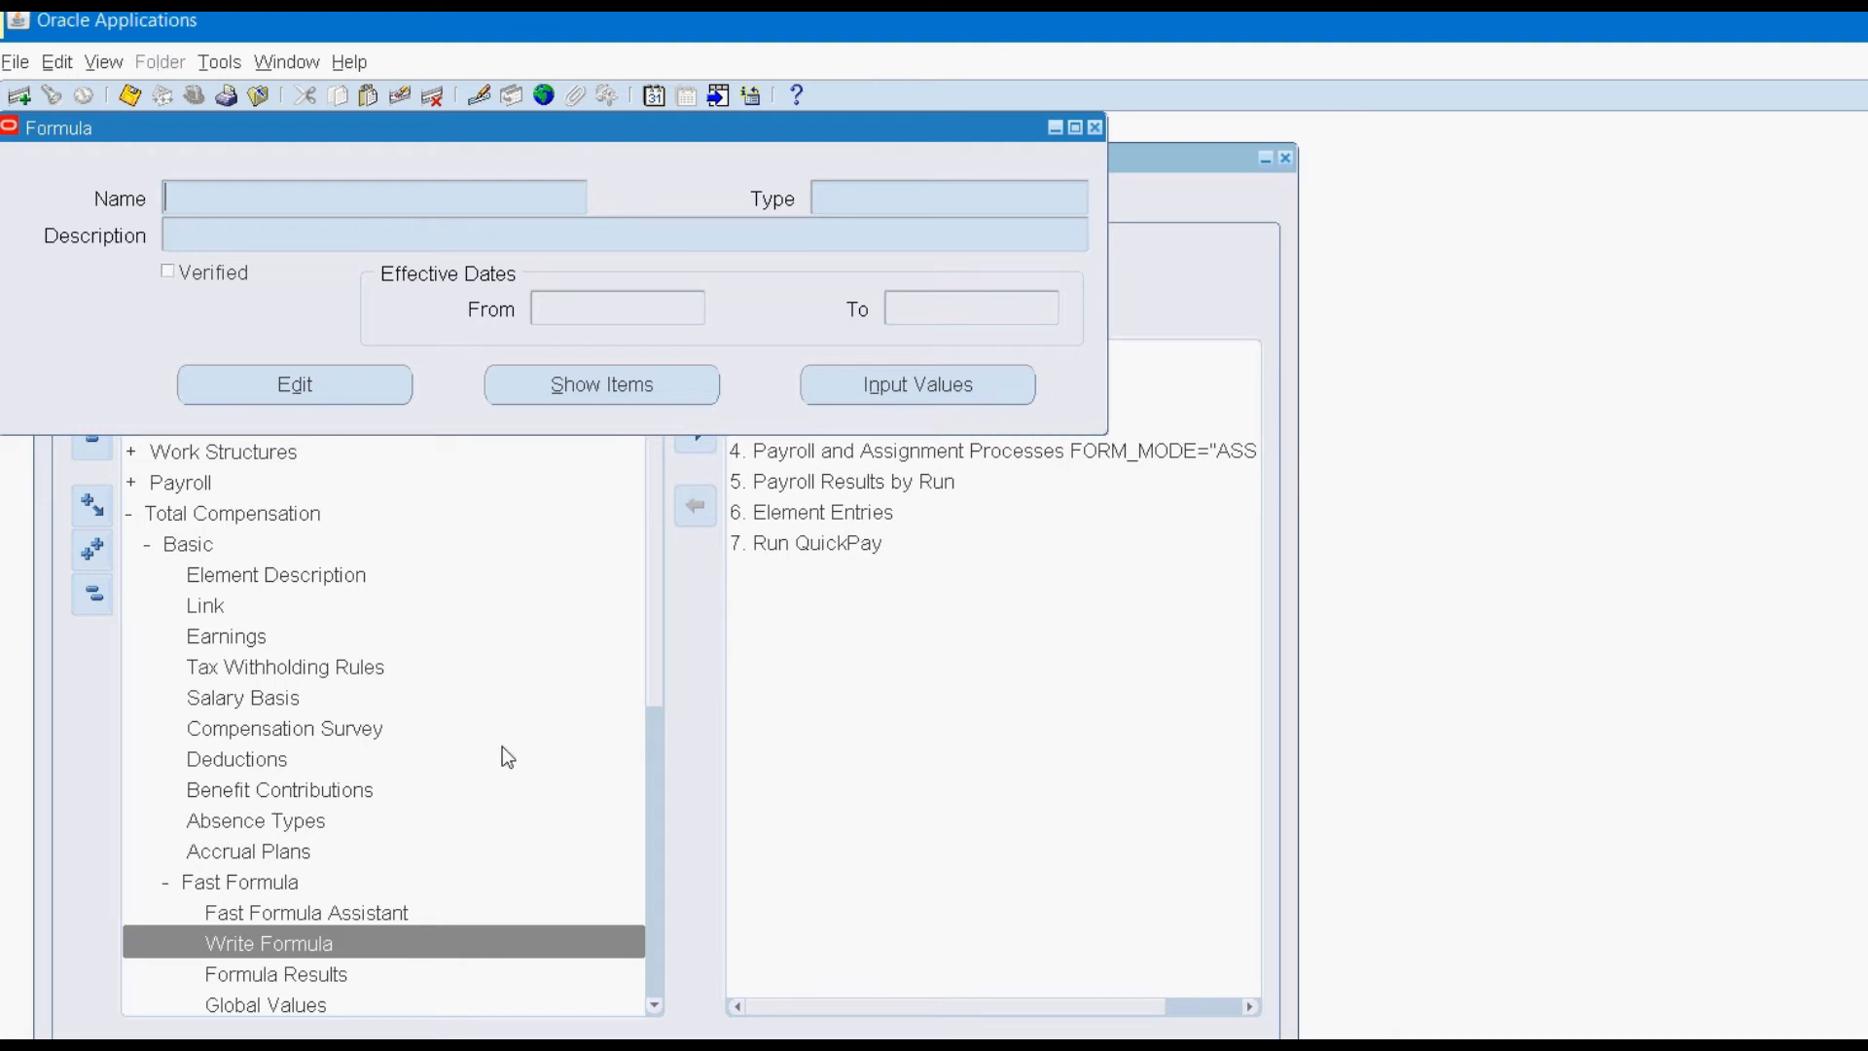
{"action": "type", "text": "XX%CALL%P"}
{"action": "key", "text": "shift+Home"}
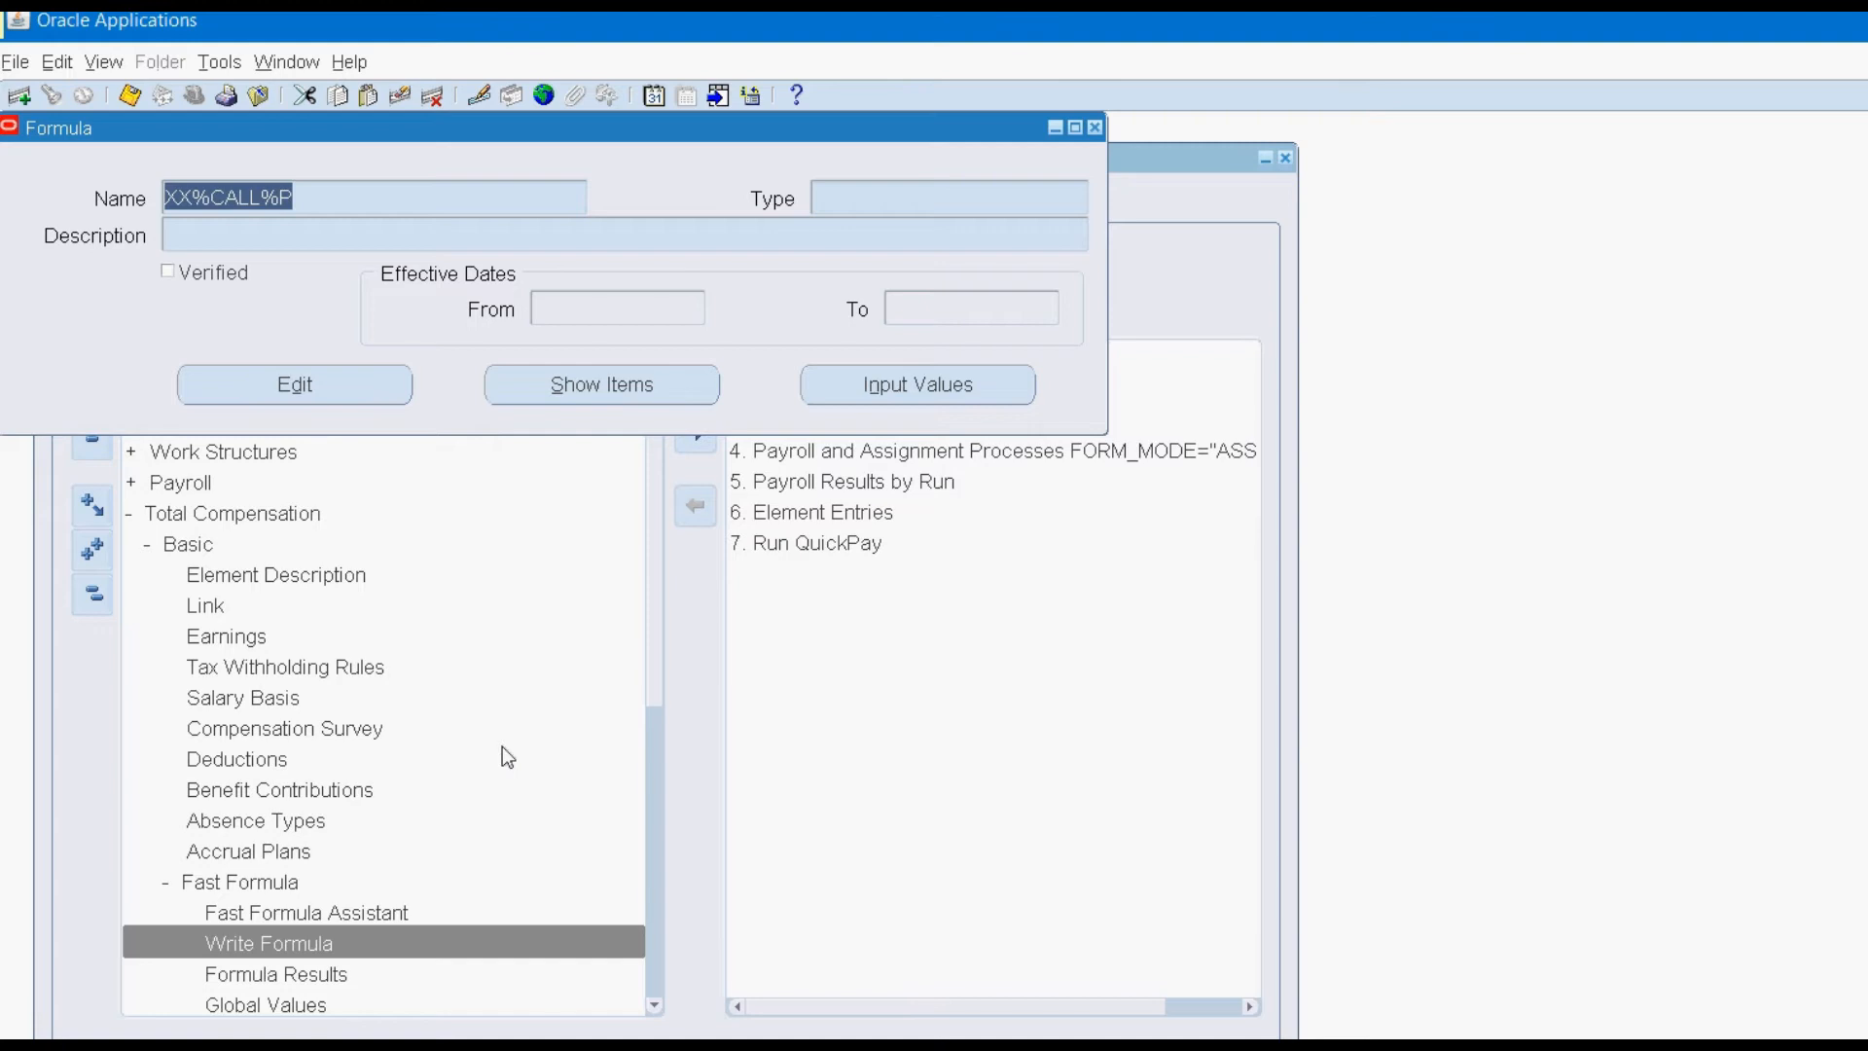
{"action": "key", "text": "End"}
{"action": "key", "text": "BackSpace"}
{"action": "key", "text": "ctrl+F11"}
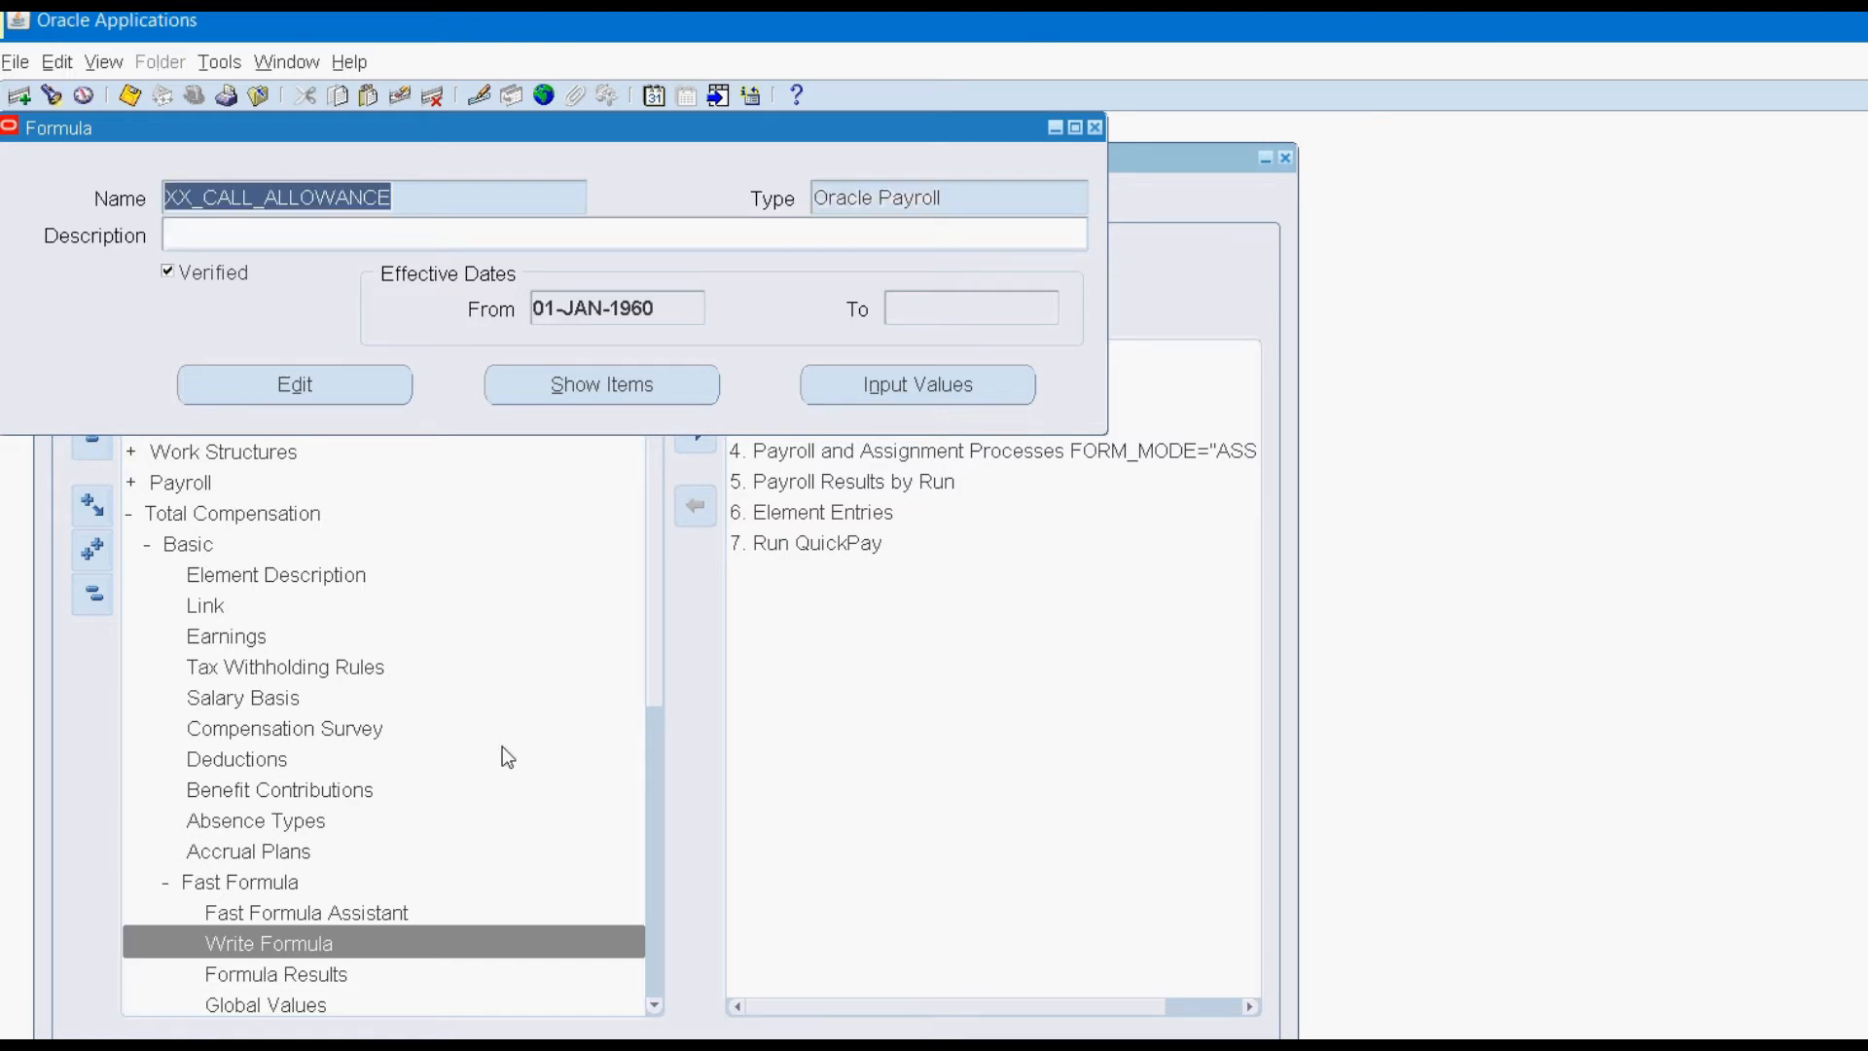
Go to the XX_CALL_PRORATION_F formula record, open its formula text and enlarge the Edit Formula window.
{"action": "key", "text": "Down"}
{"action": "key", "text": "Down"}
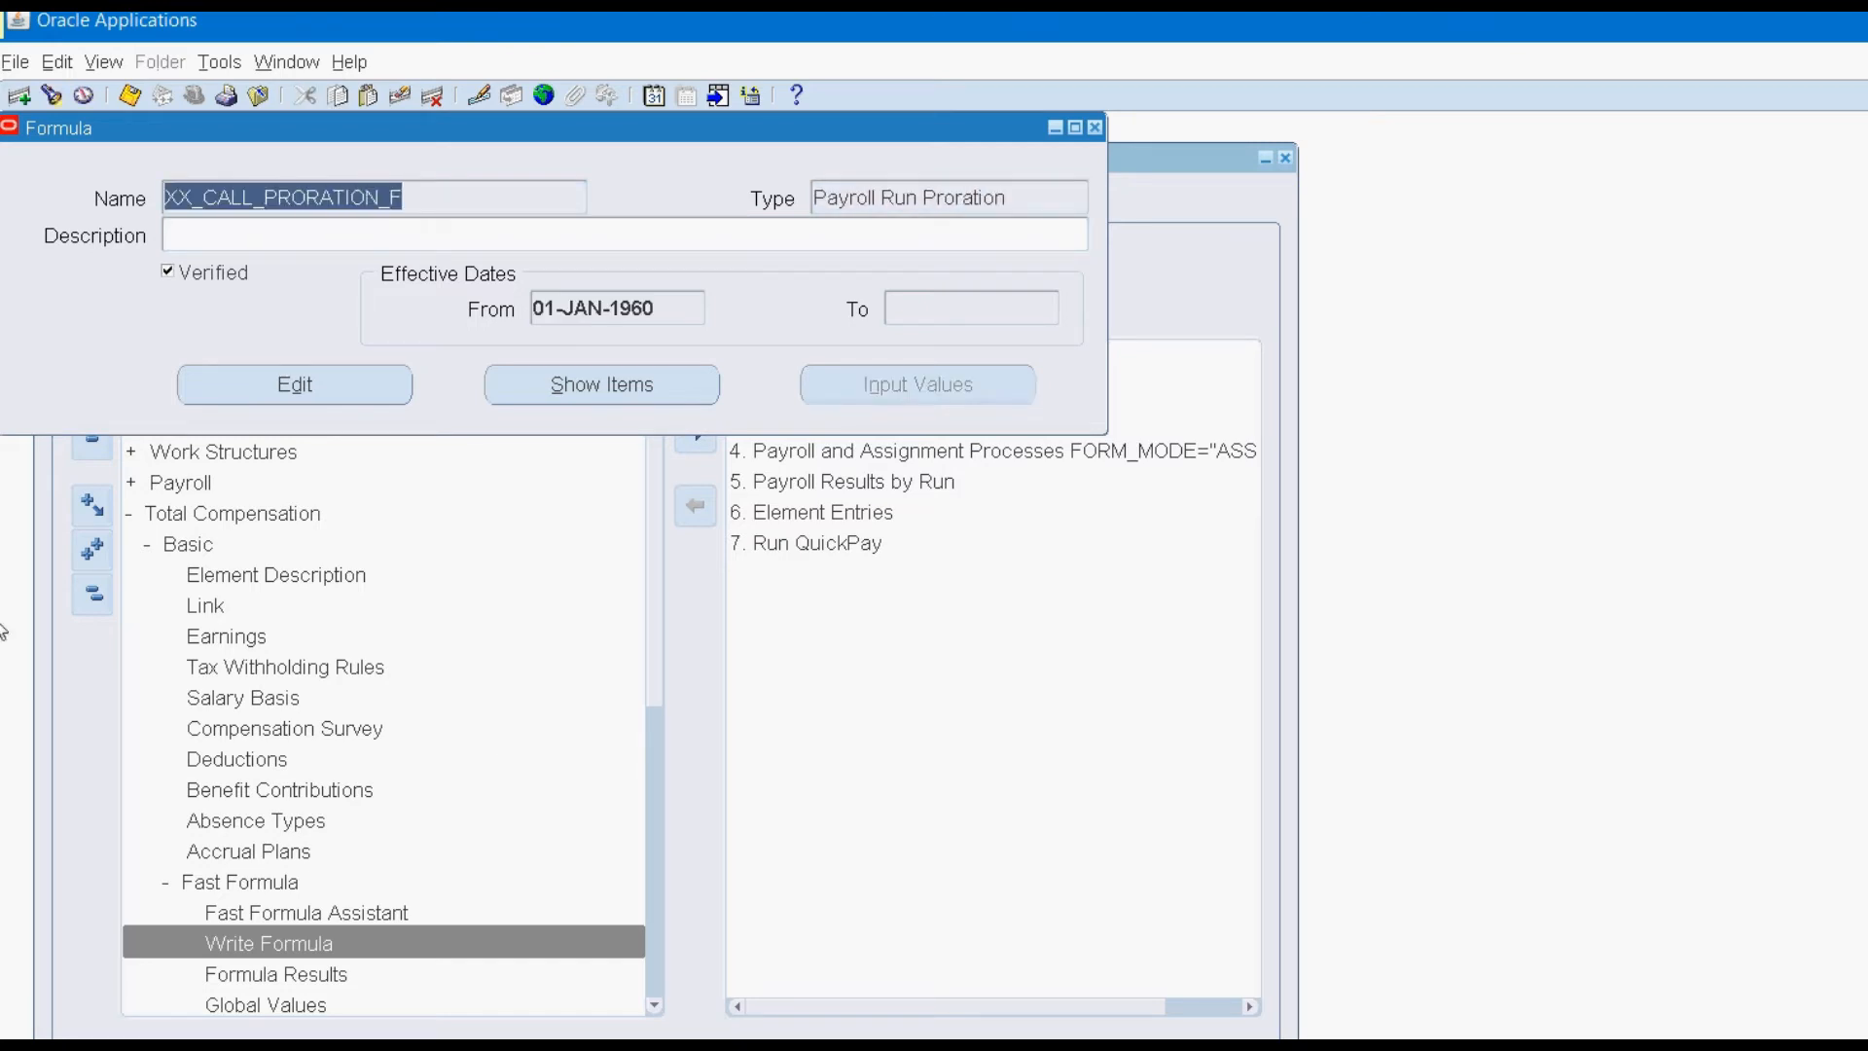
{"action": "key", "text": "End"}
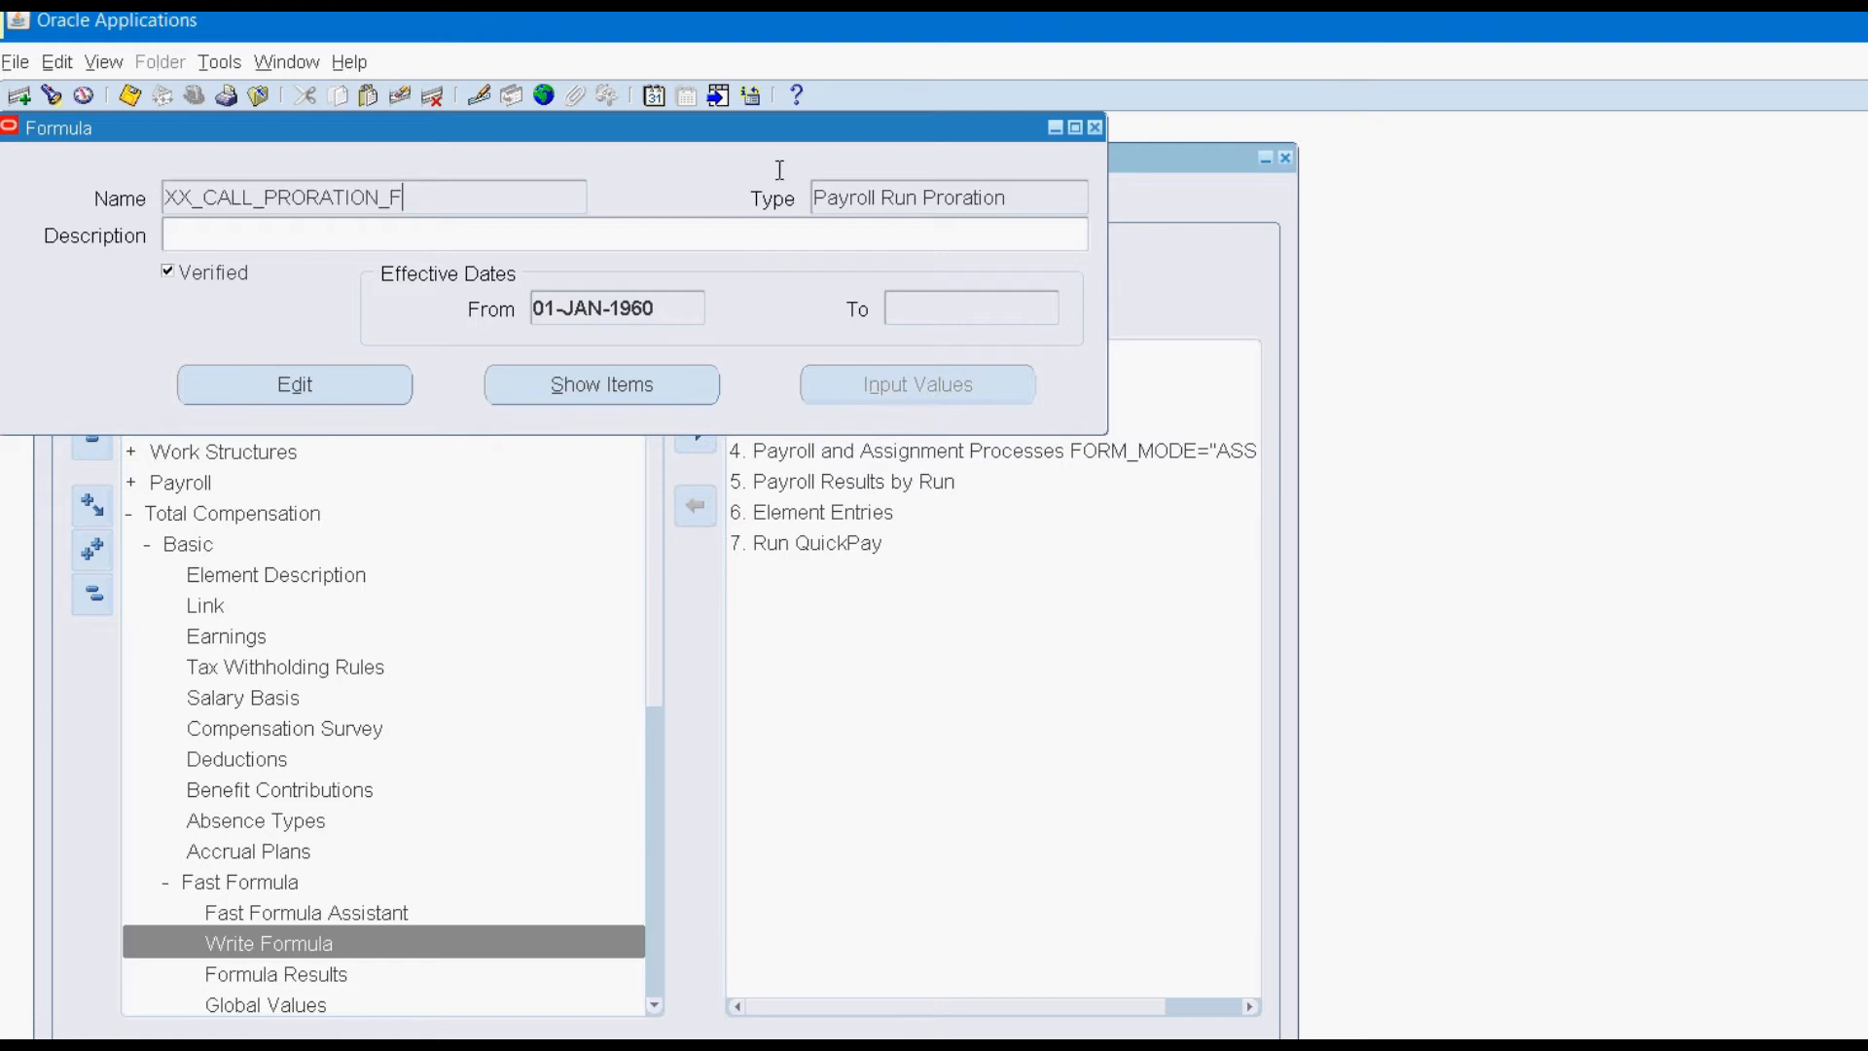
{"action": "key", "text": "Tab"}
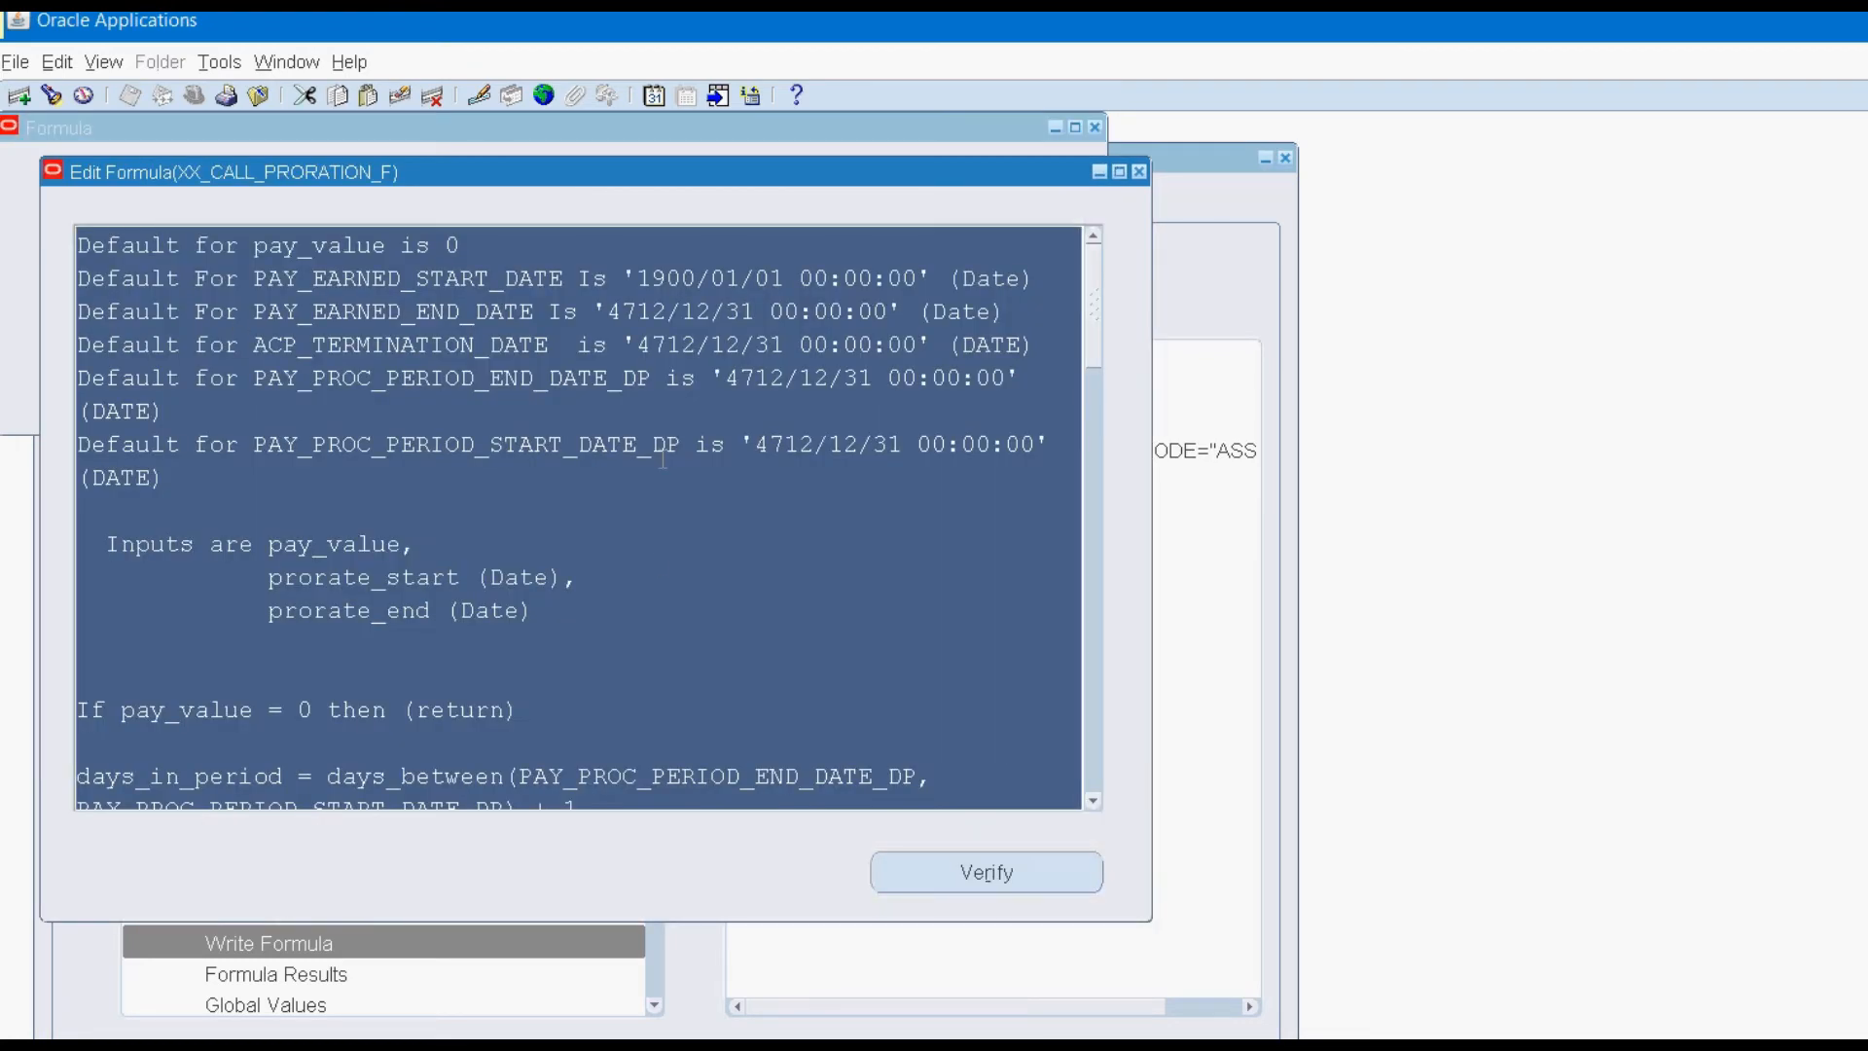
{"action": "left_click", "coordinate": [778, 580]}
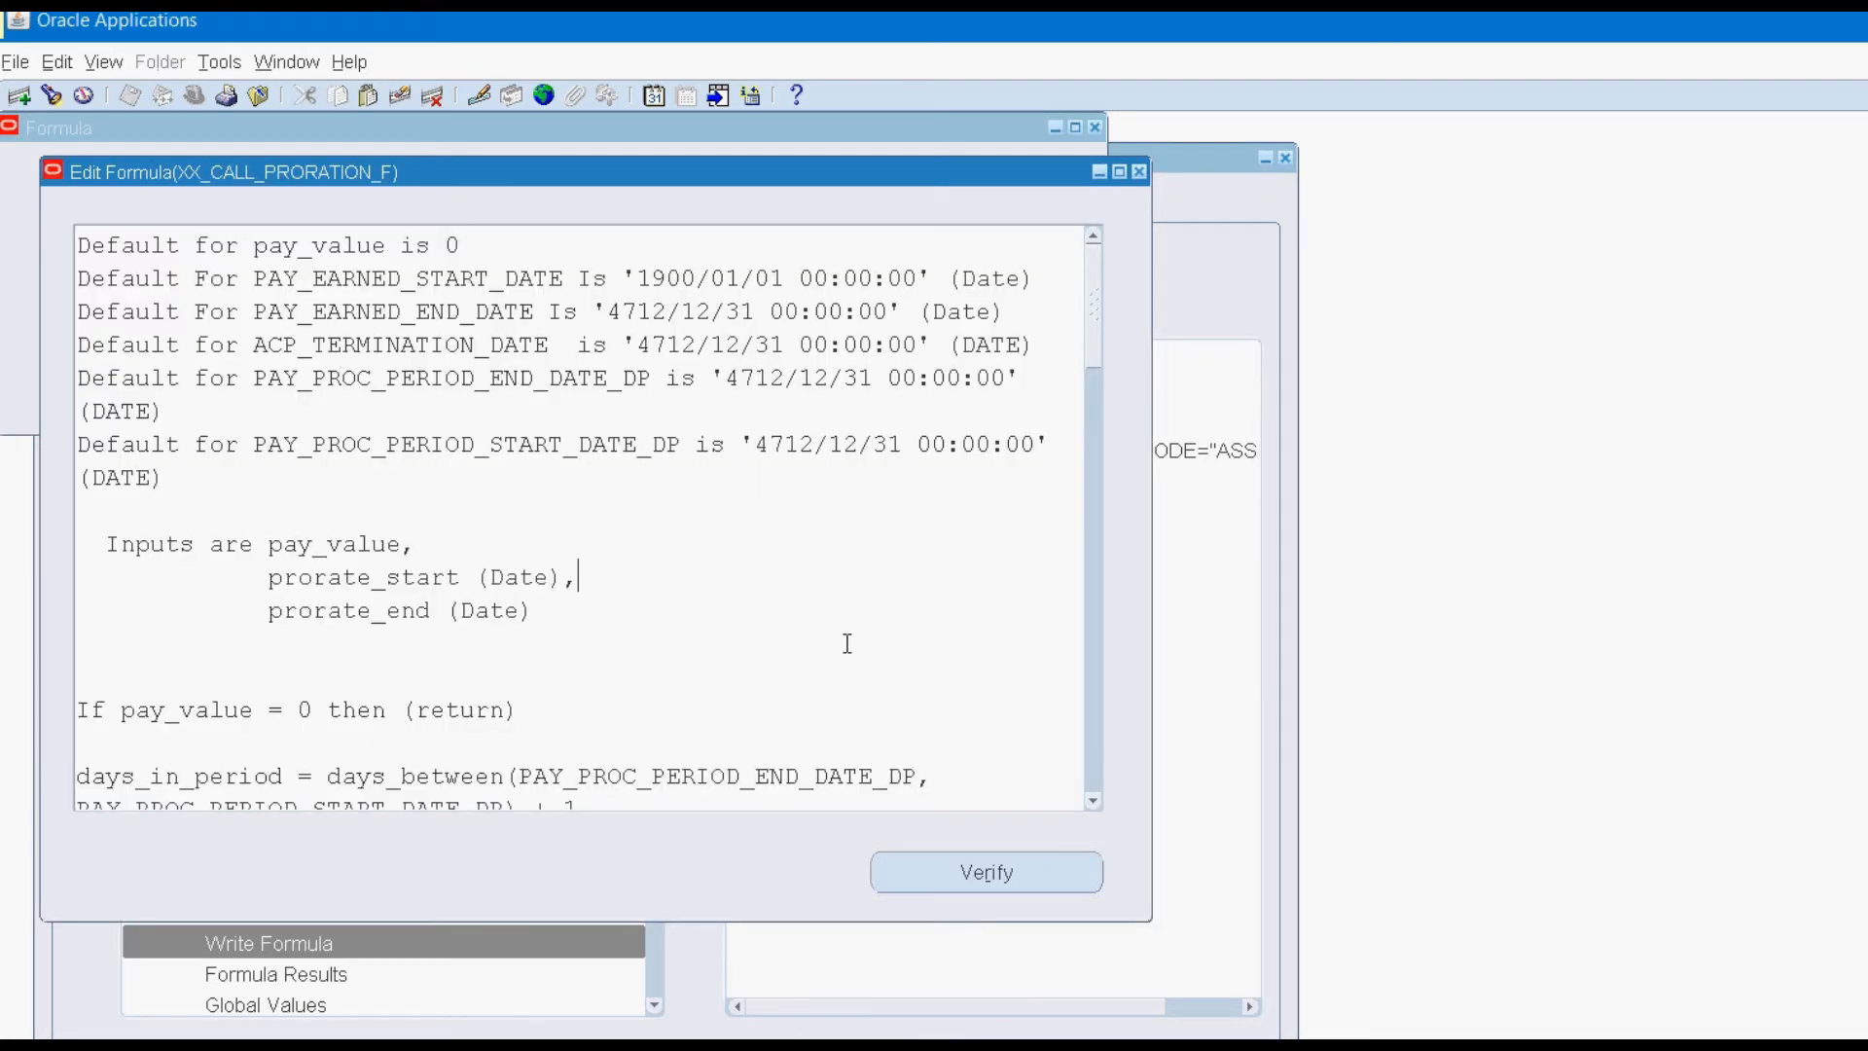
{"action": "left_click_drag", "start_coordinate": [1151, 920], "coordinate": [1867, 1050]}
{"action": "left_click", "coordinate": [831, 609]}
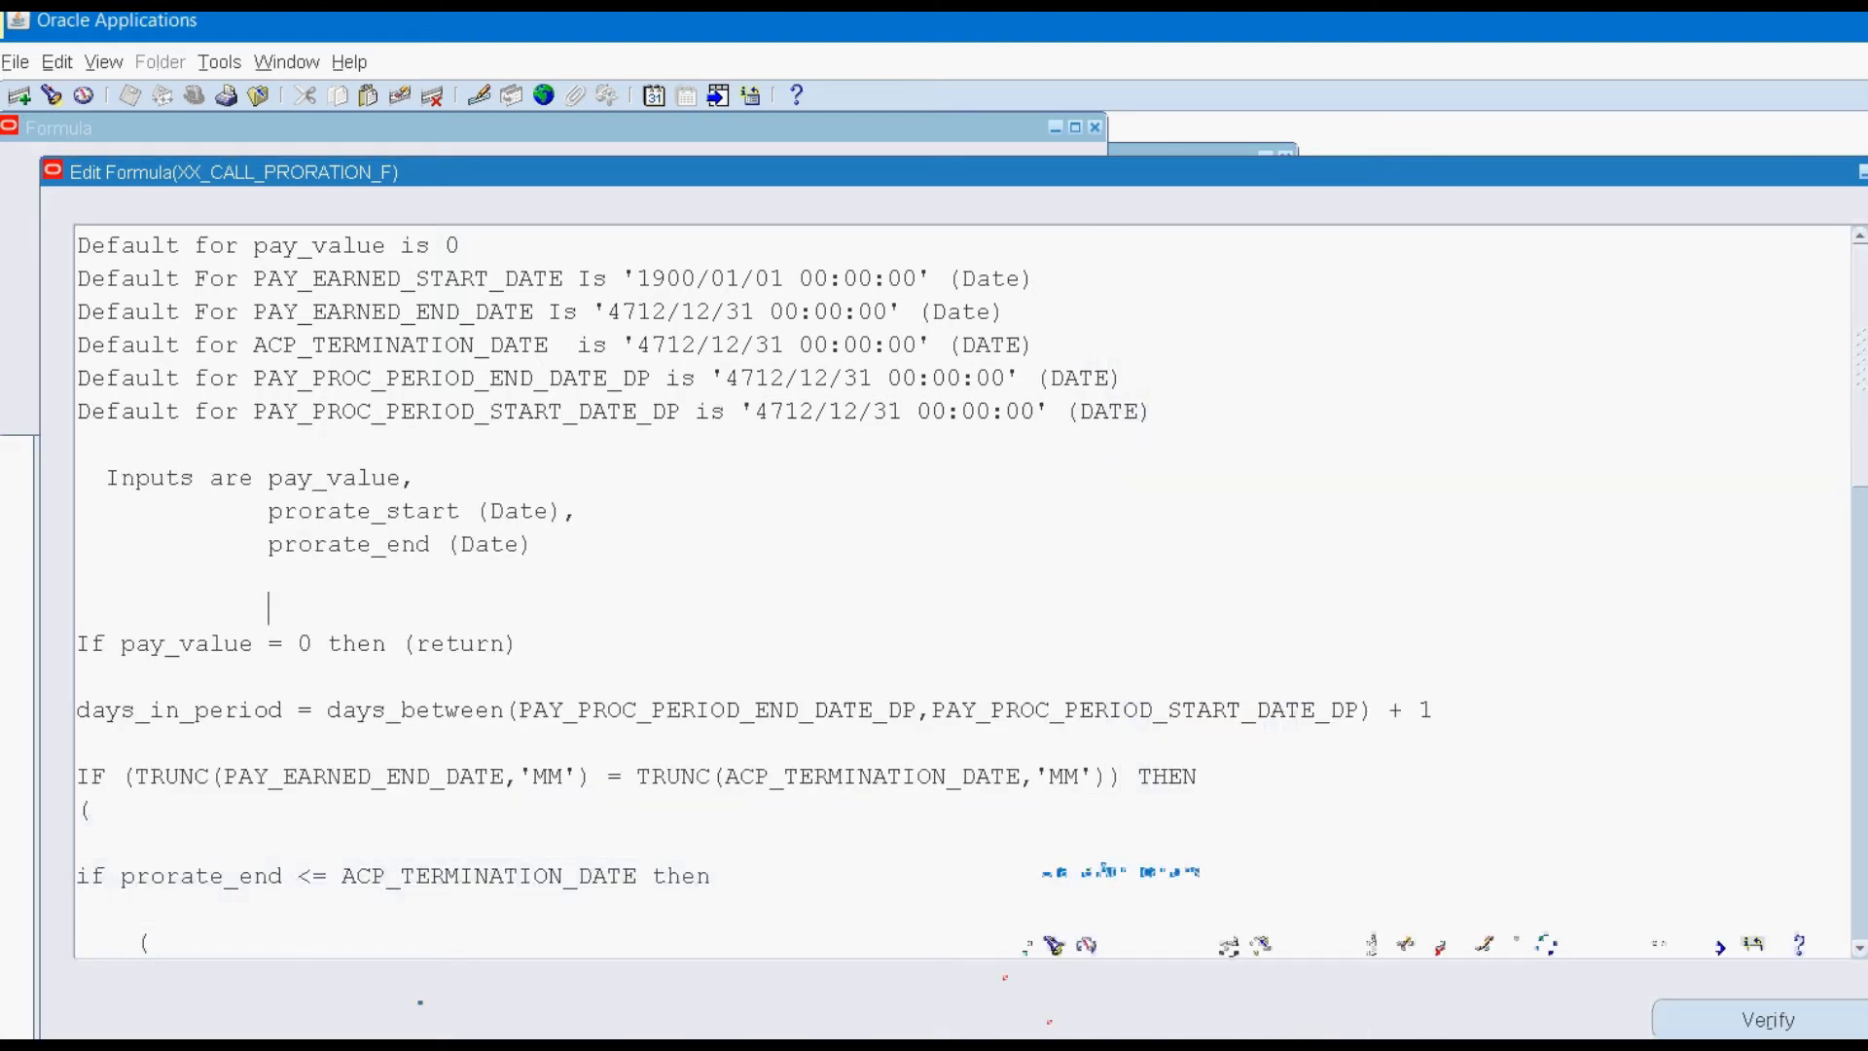
Switch to TextPad and examine the default statements for pay_value and the pay and termination dates in PRORATION FORMULA.txt.
{"action": "left_click", "coordinate": [1391, 1043]}
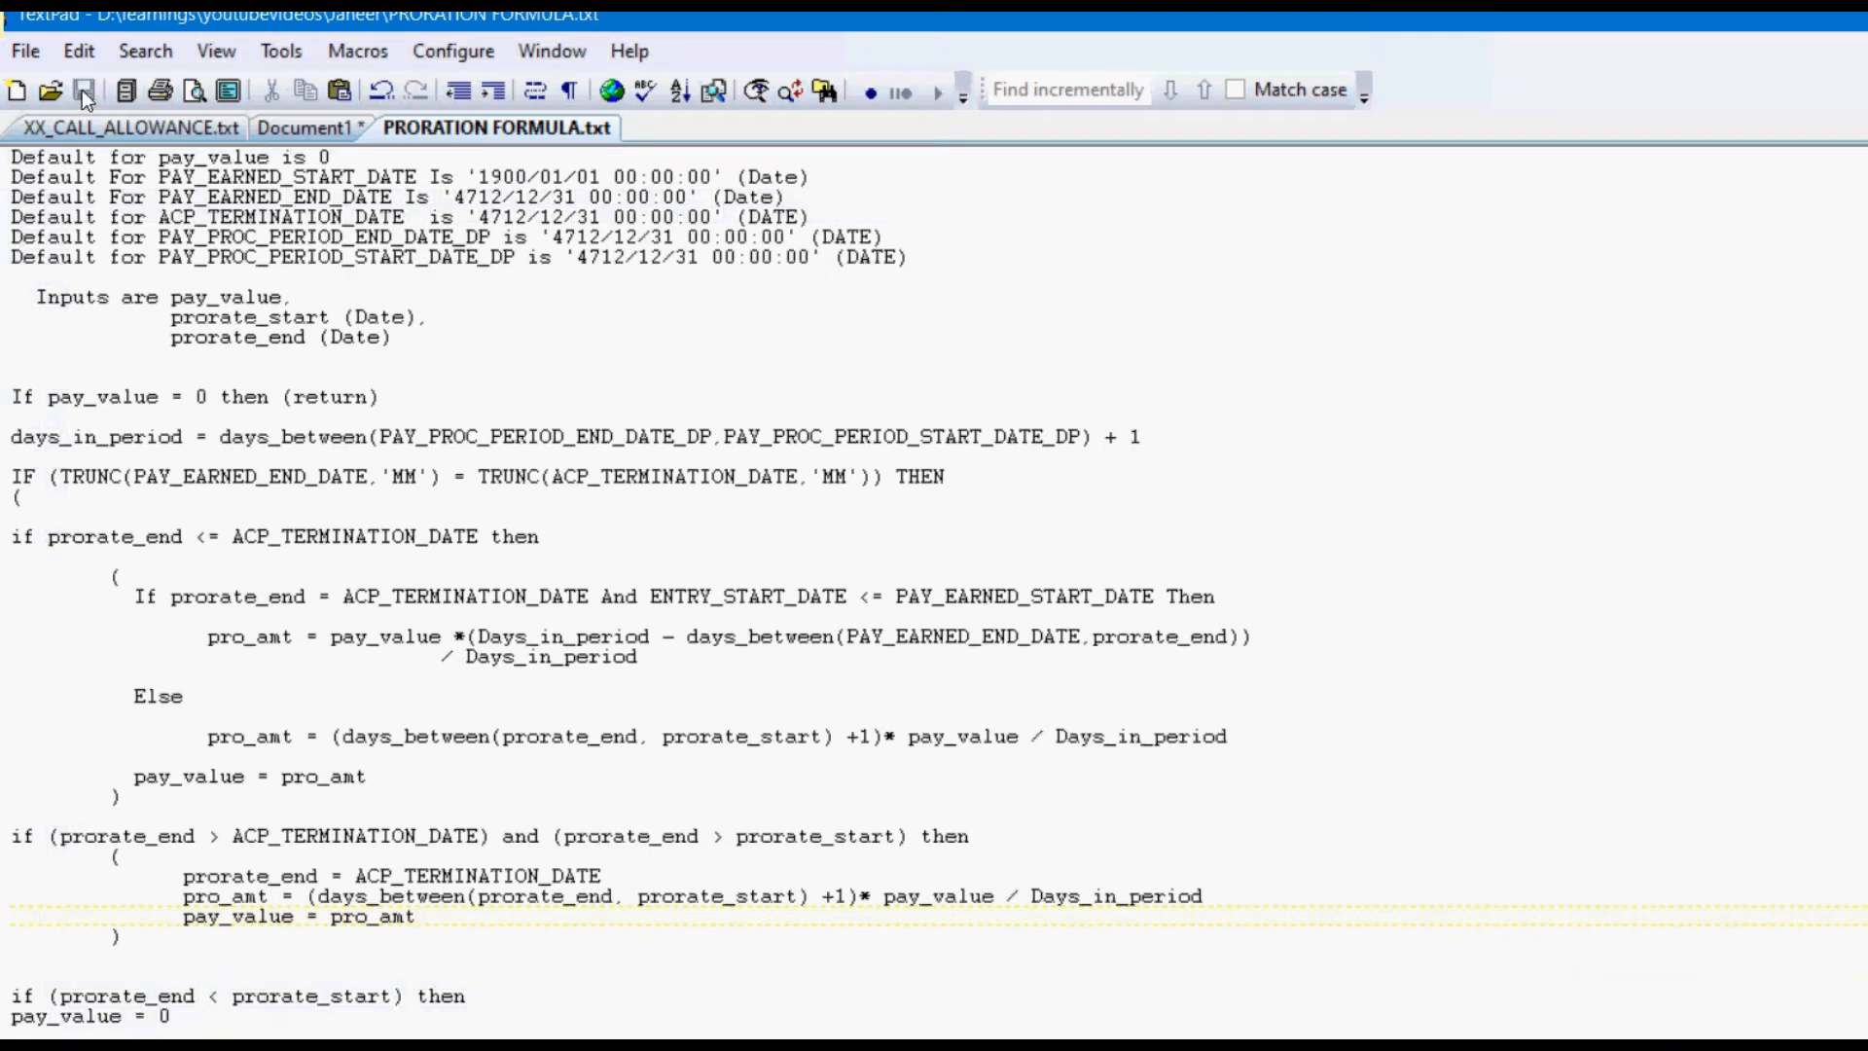
{"action": "key", "text": "Up"}
{"action": "key", "text": "Up"}
{"action": "key", "text": "Up"}
{"action": "key", "text": "Up"}
{"action": "key", "text": "Up"}
{"action": "key", "text": "Up"}
{"action": "key", "text": "Up"}
{"action": "double_click", "coordinate": [163, 156]}
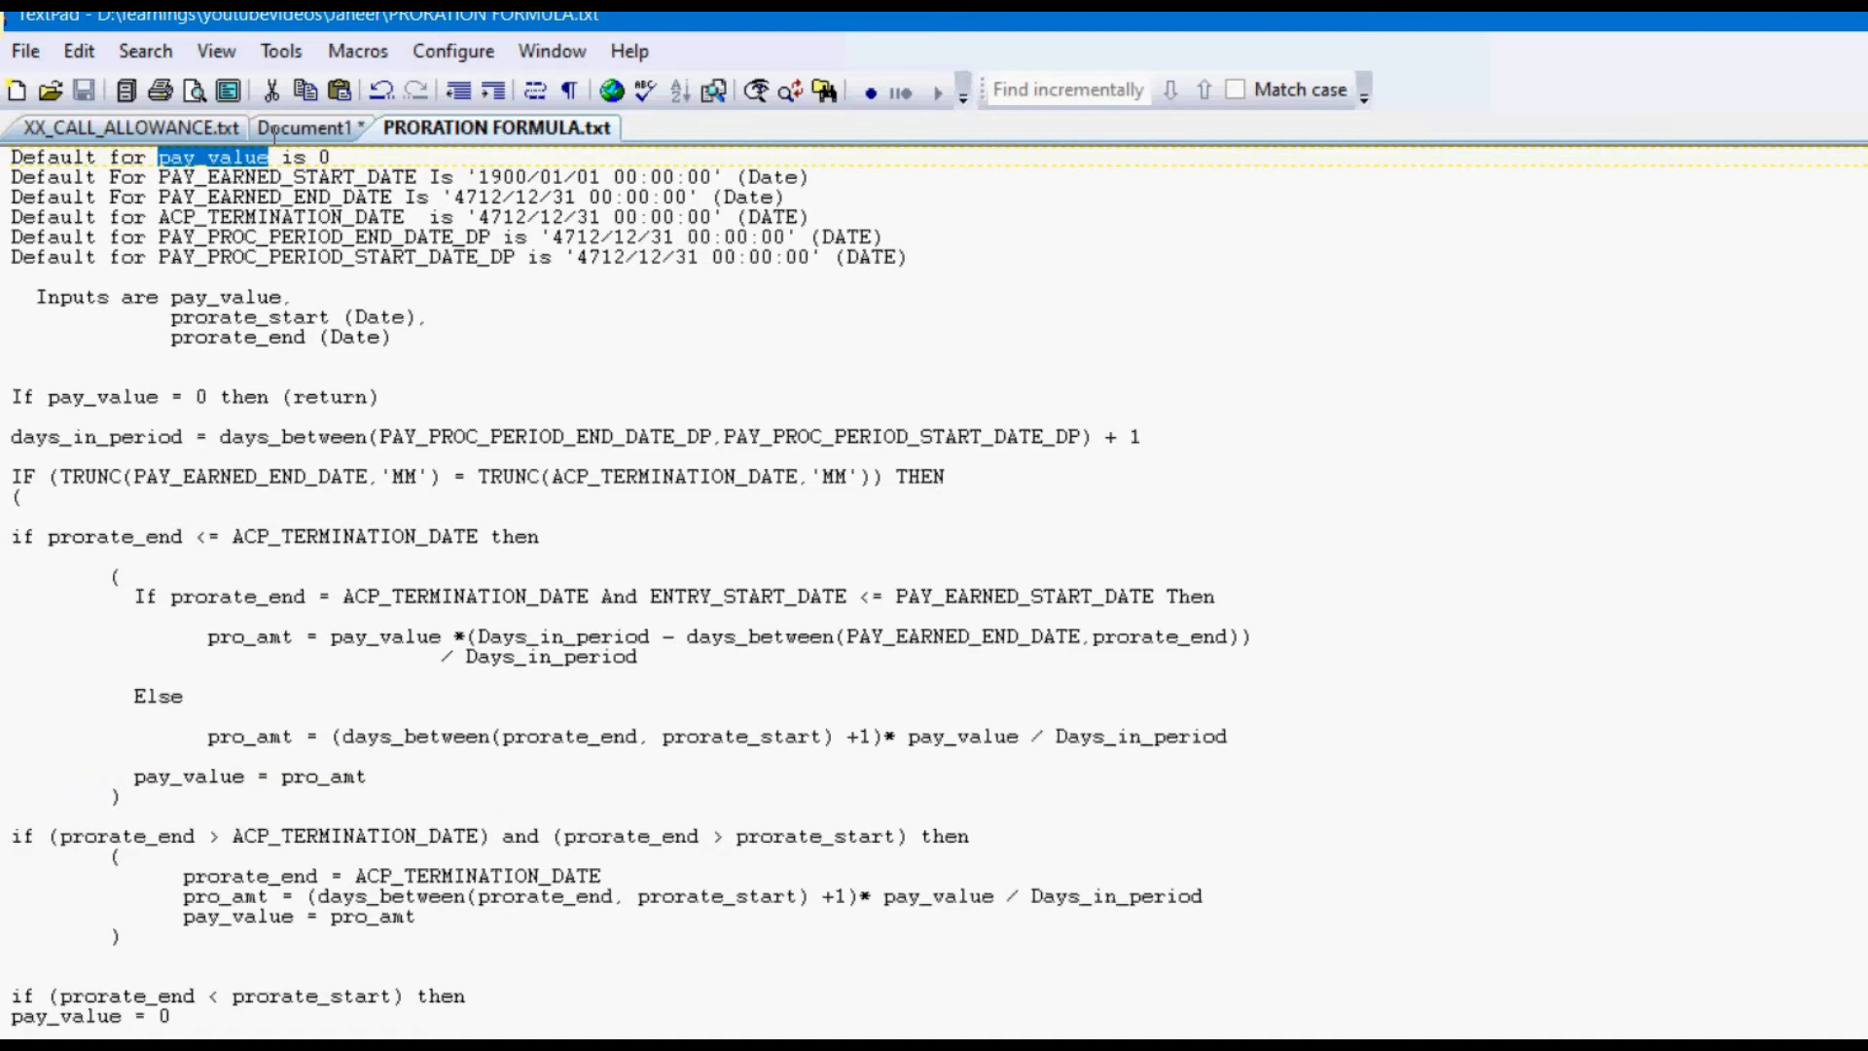
{"action": "key", "text": "End"}
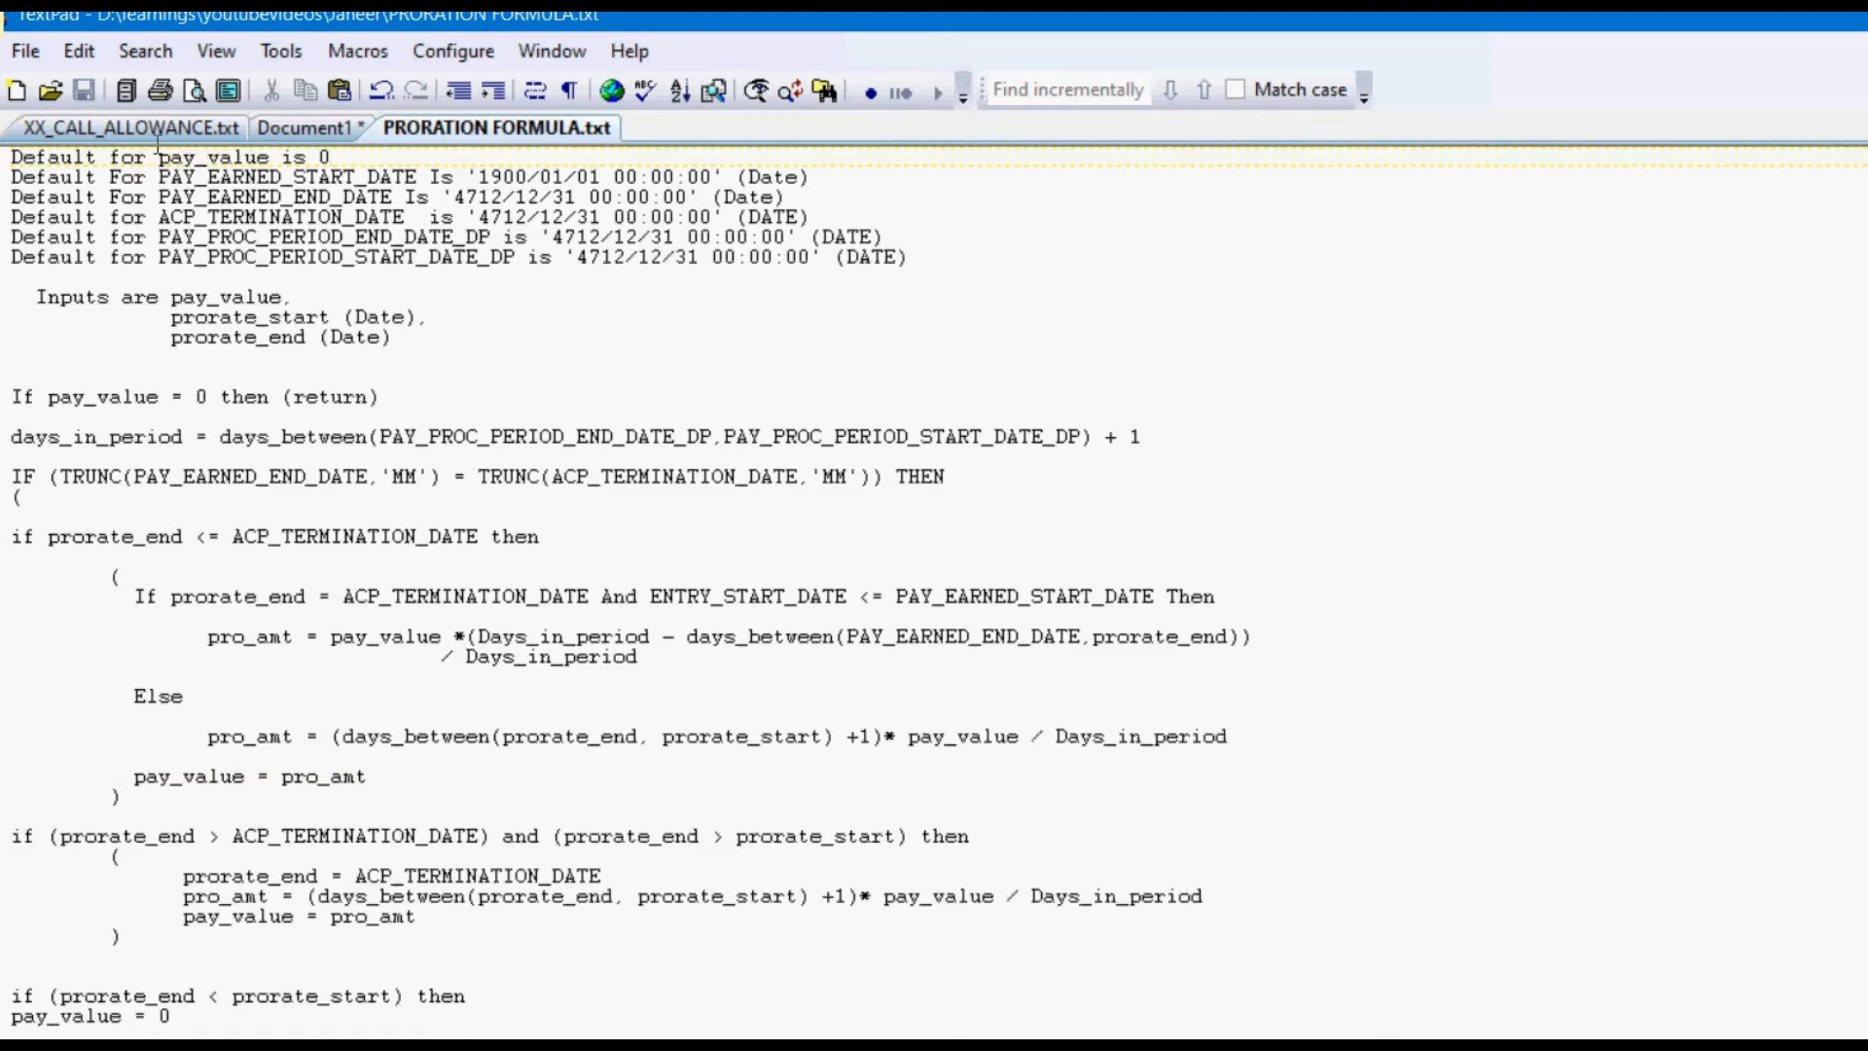
{"action": "double_click", "coordinate": [257, 177]}
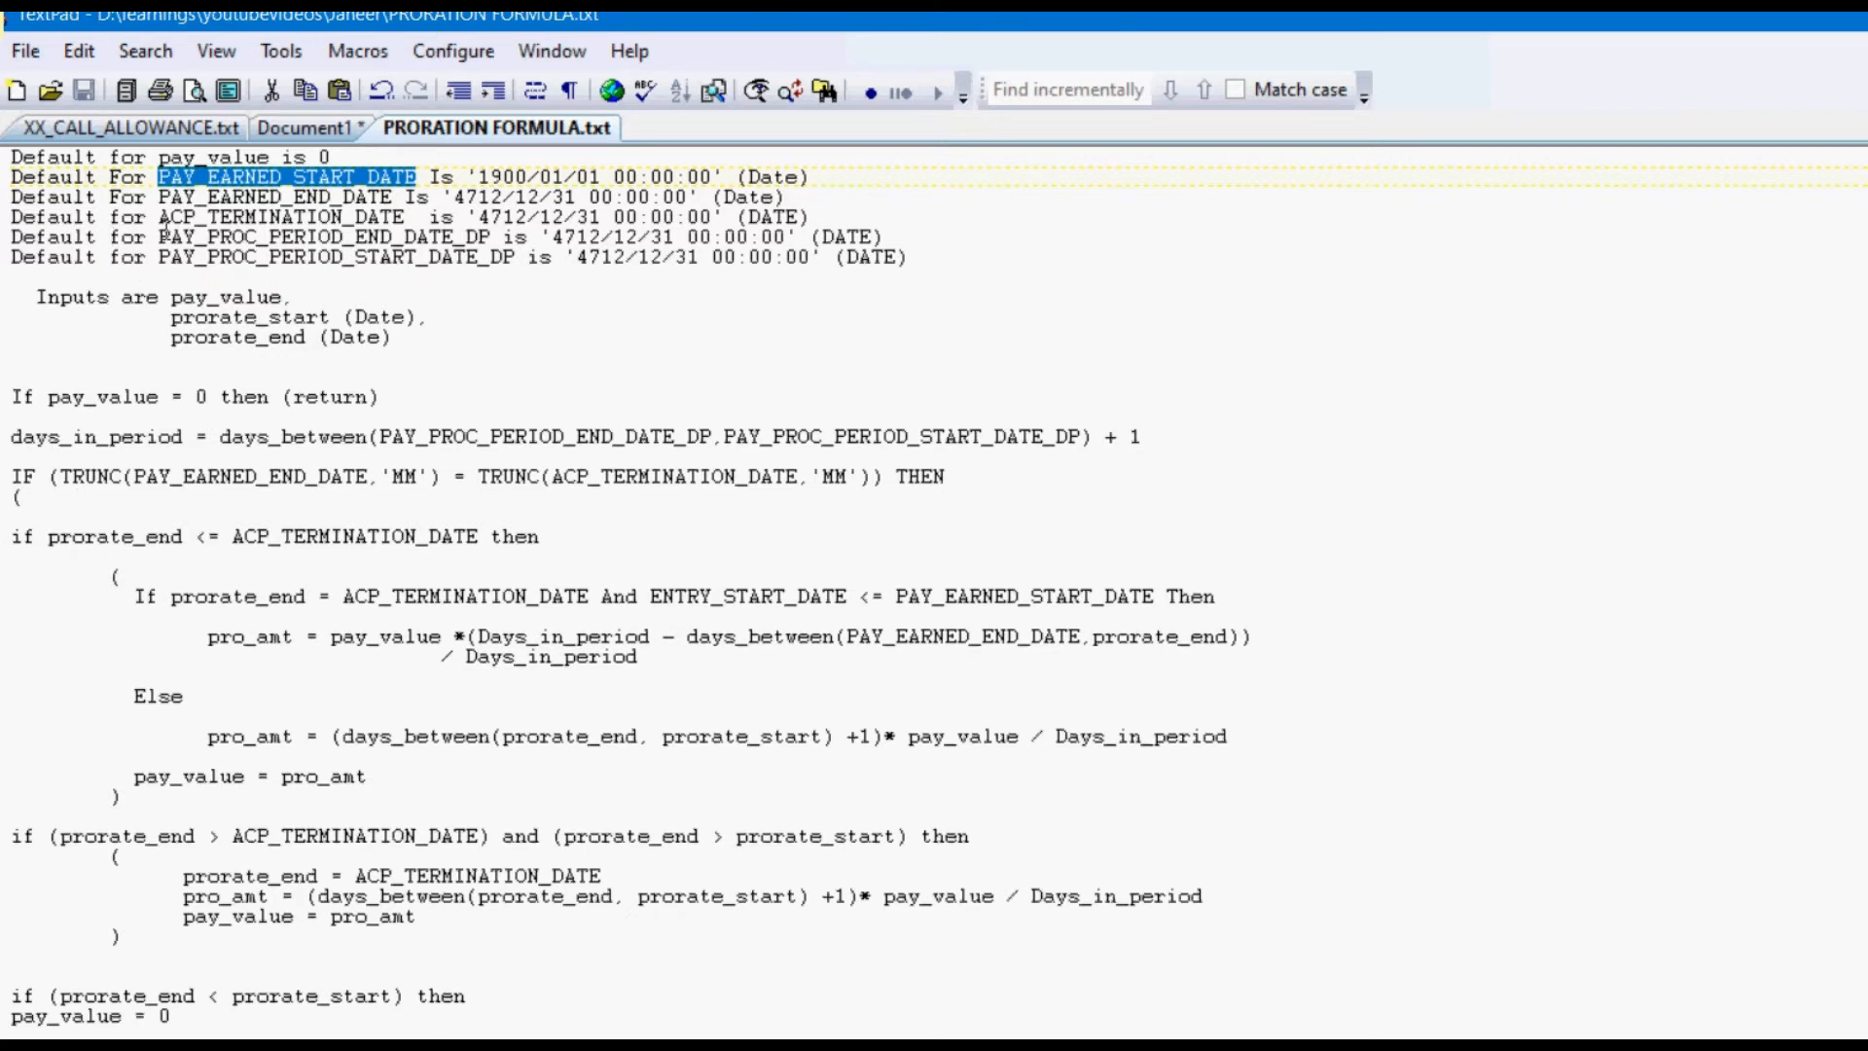
Examine the formula inputs pay_value, prorate_start and prorate_end in the Inputs statement.
{"action": "double_click", "coordinate": [216, 297]}
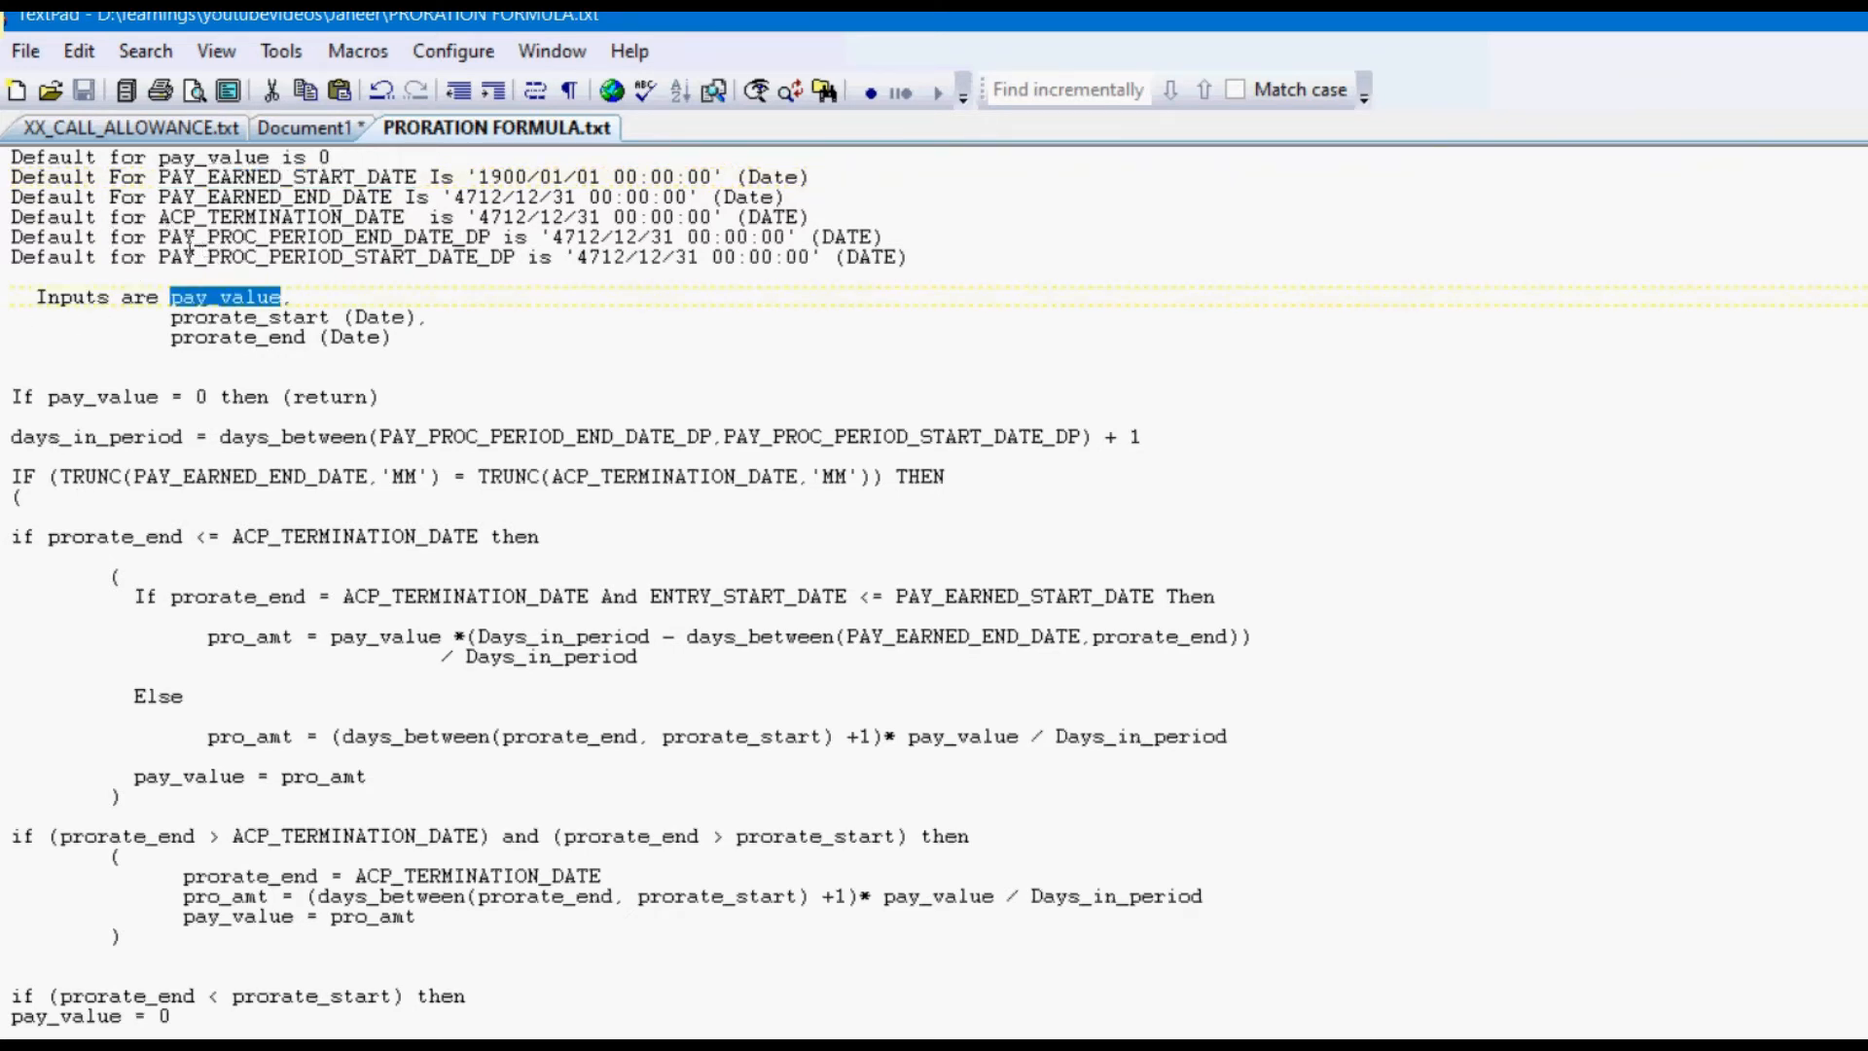
{"action": "left_click_drag", "start_coordinate": [171, 318], "coordinate": [391, 338]}
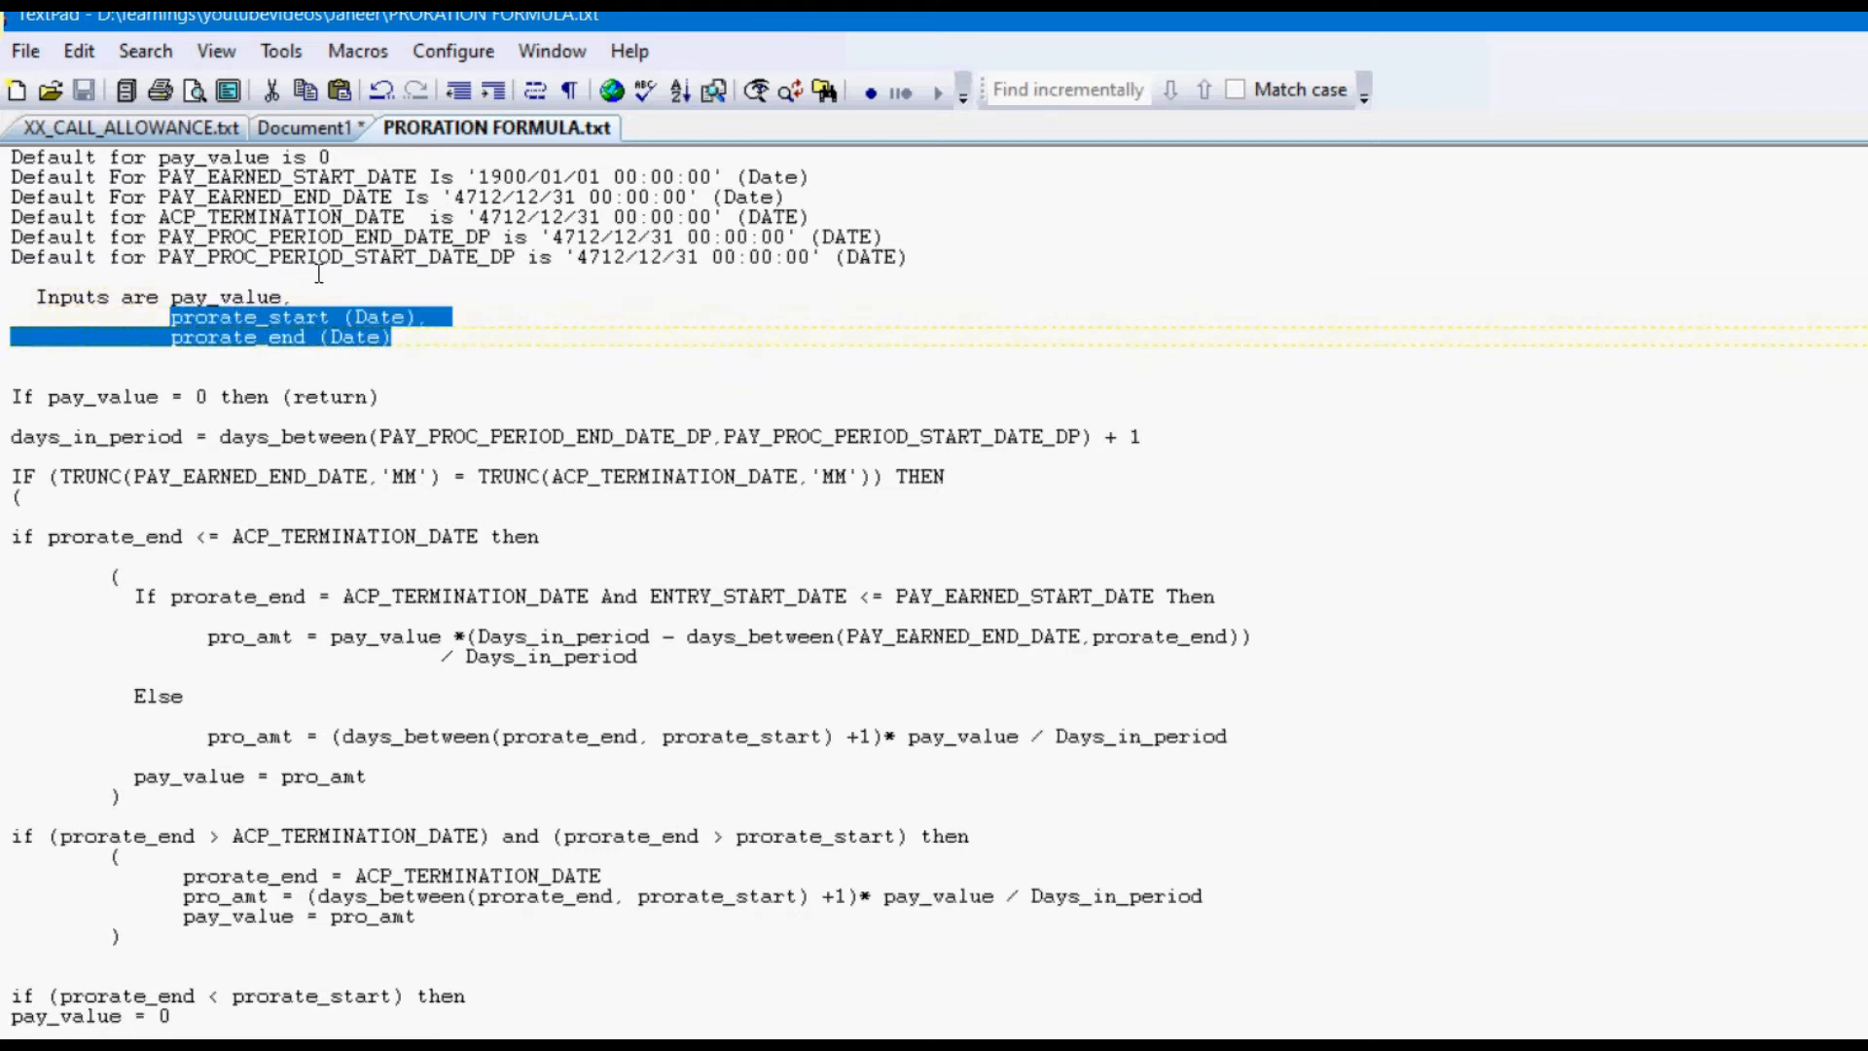
{"action": "double_click", "coordinate": [214, 317]}
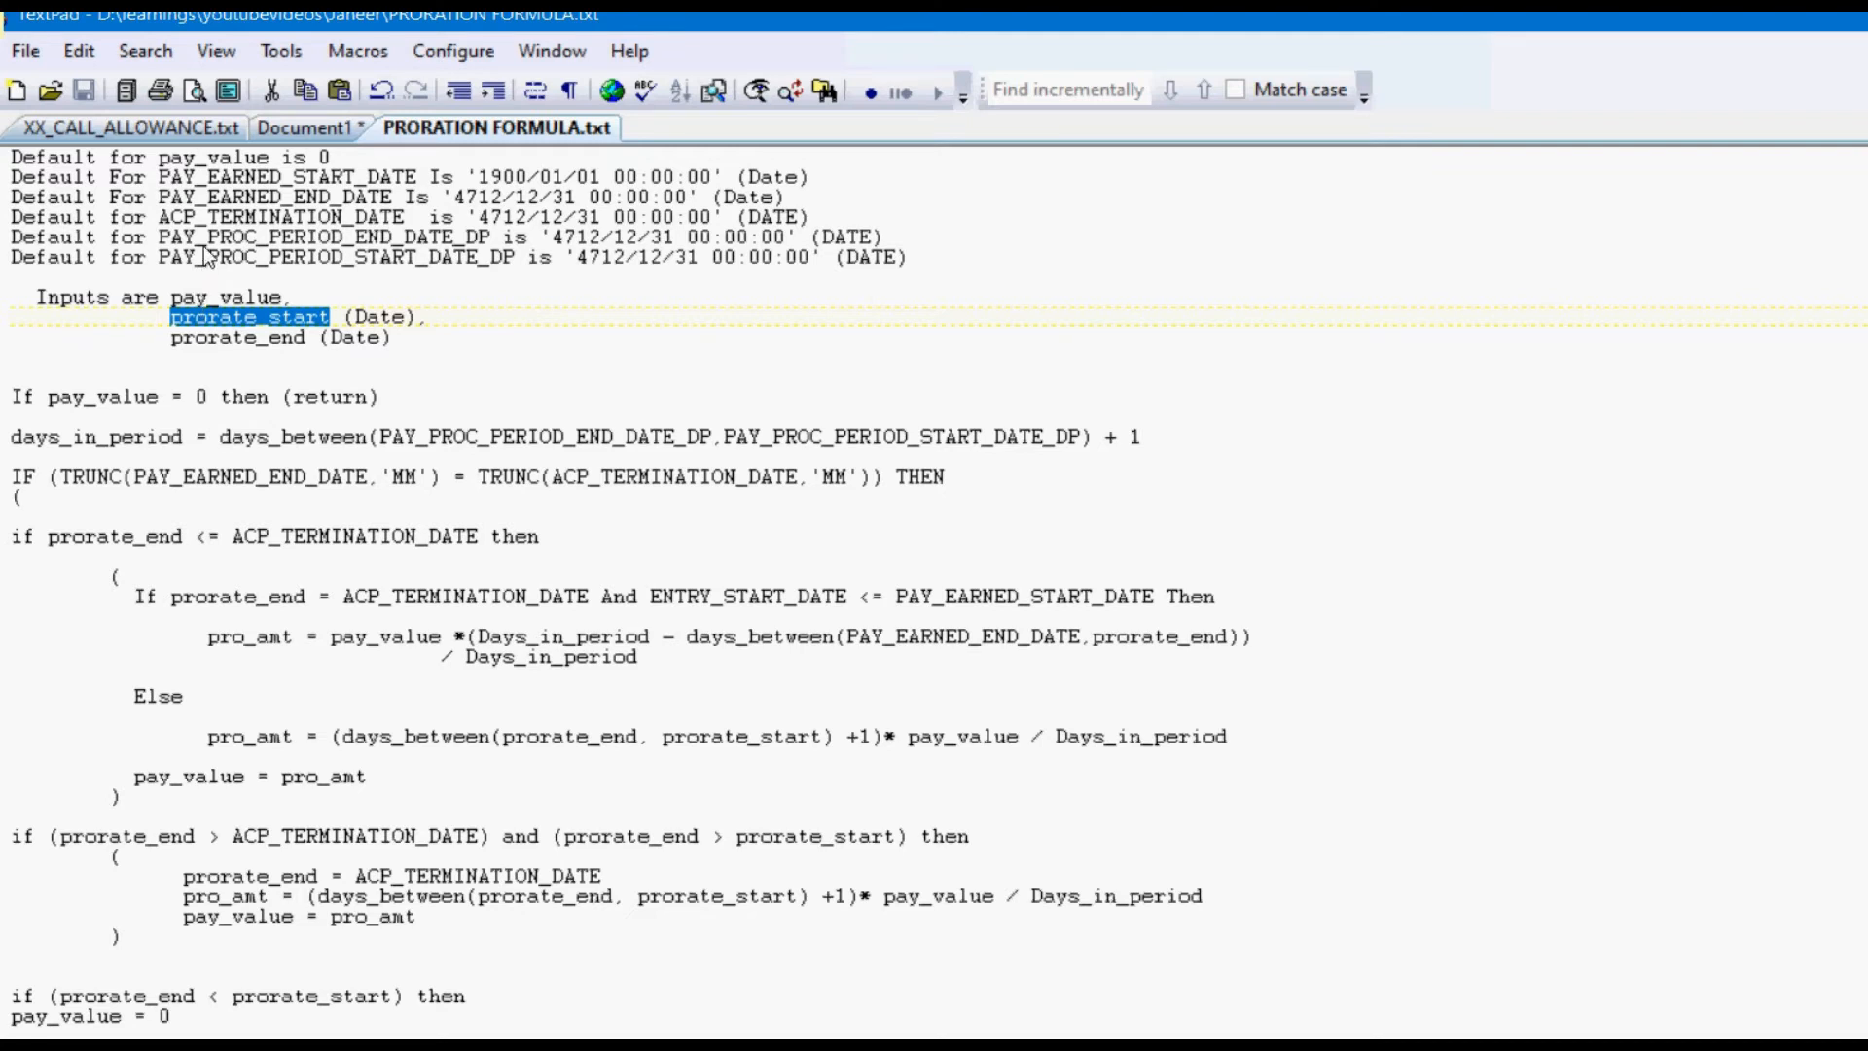
{"action": "left_click", "coordinate": [191, 272]}
{"action": "double_click", "coordinate": [195, 337]}
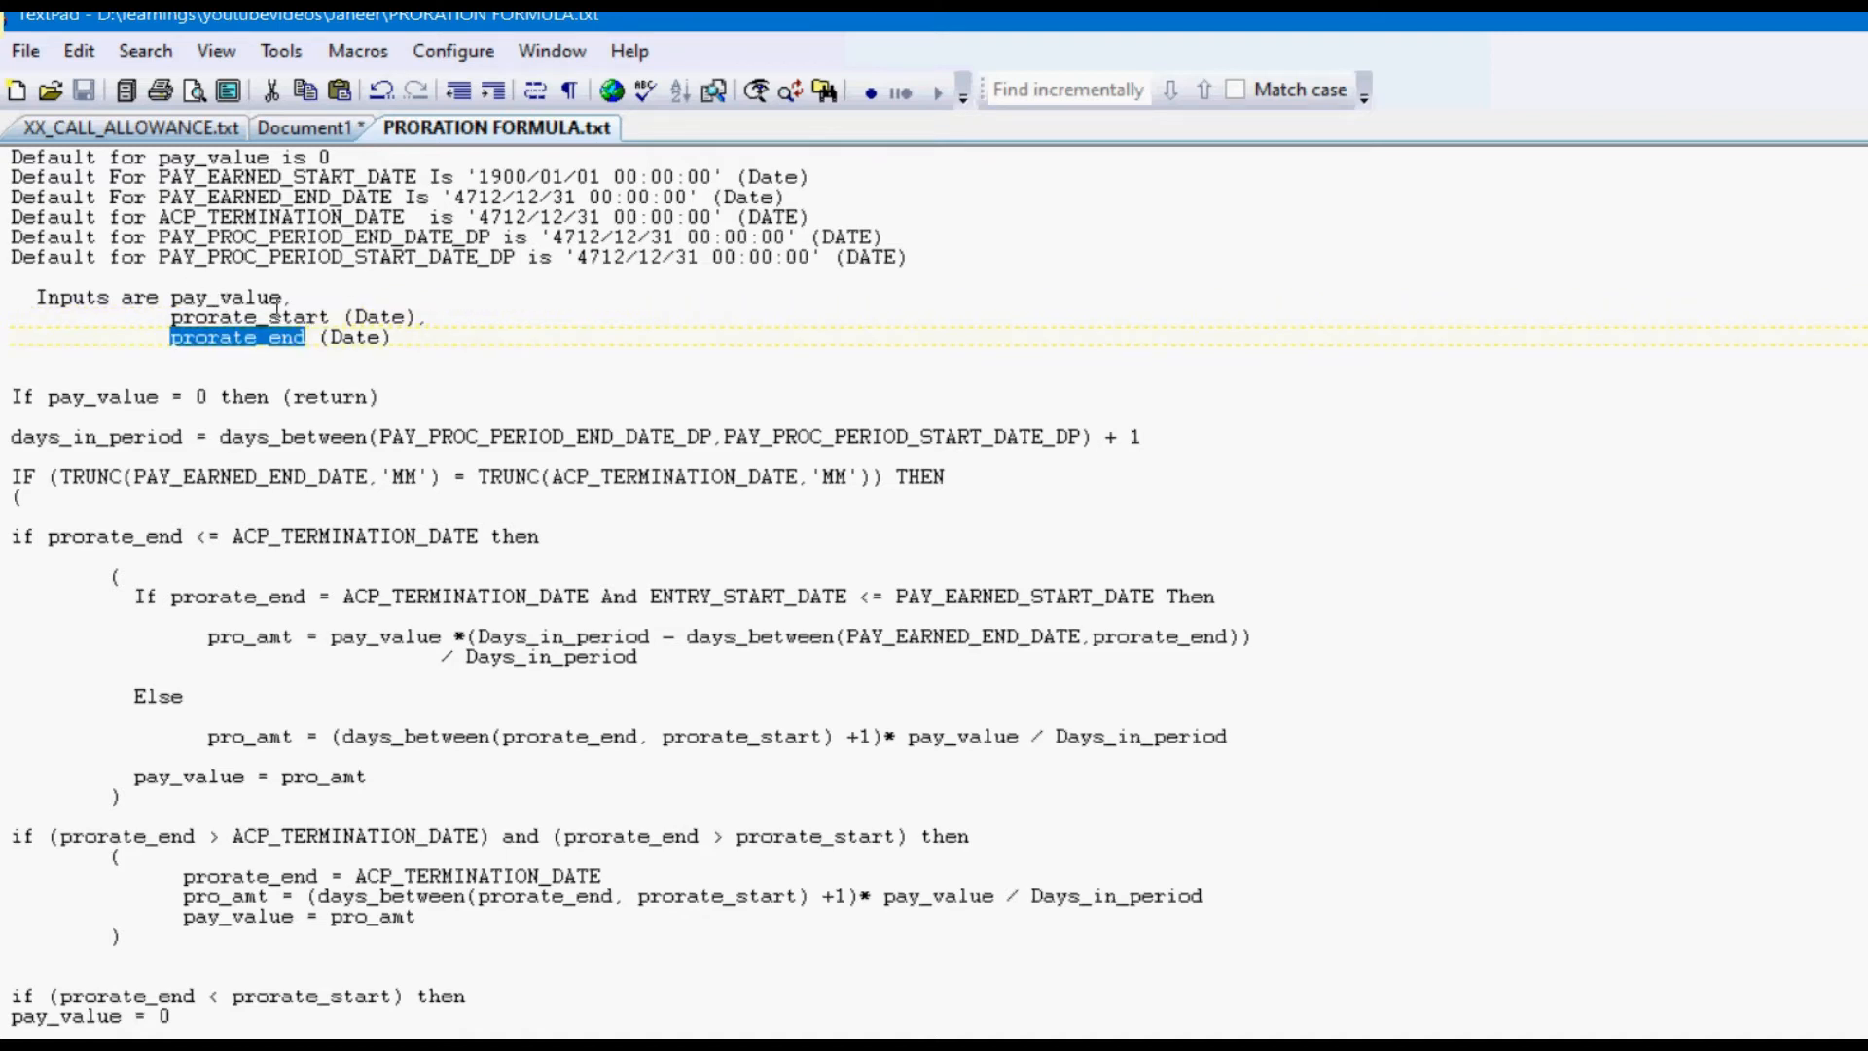
{"action": "key", "text": "End"}
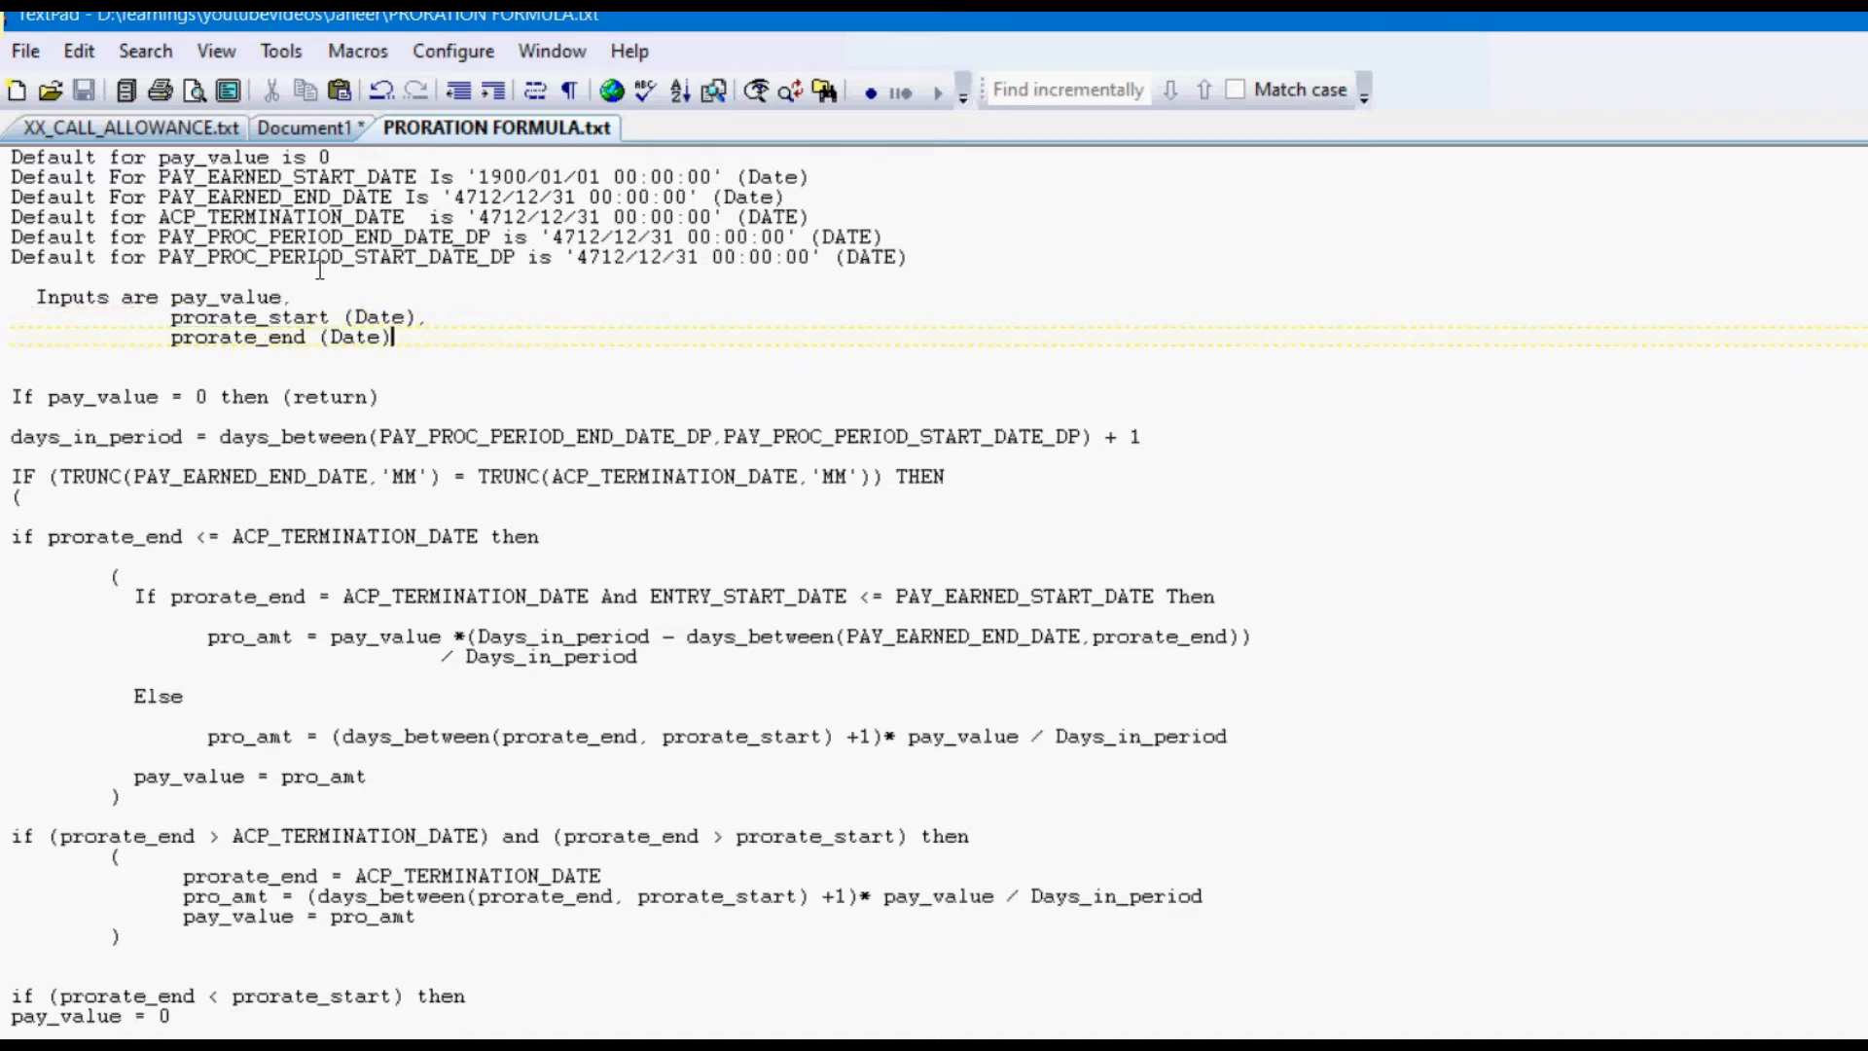
Examine the condition on pay_value and its return action below the Inputs statement.
{"action": "scroll", "coordinate": [110, 389], "scroll_direction": "down", "scroll_amount": 1}
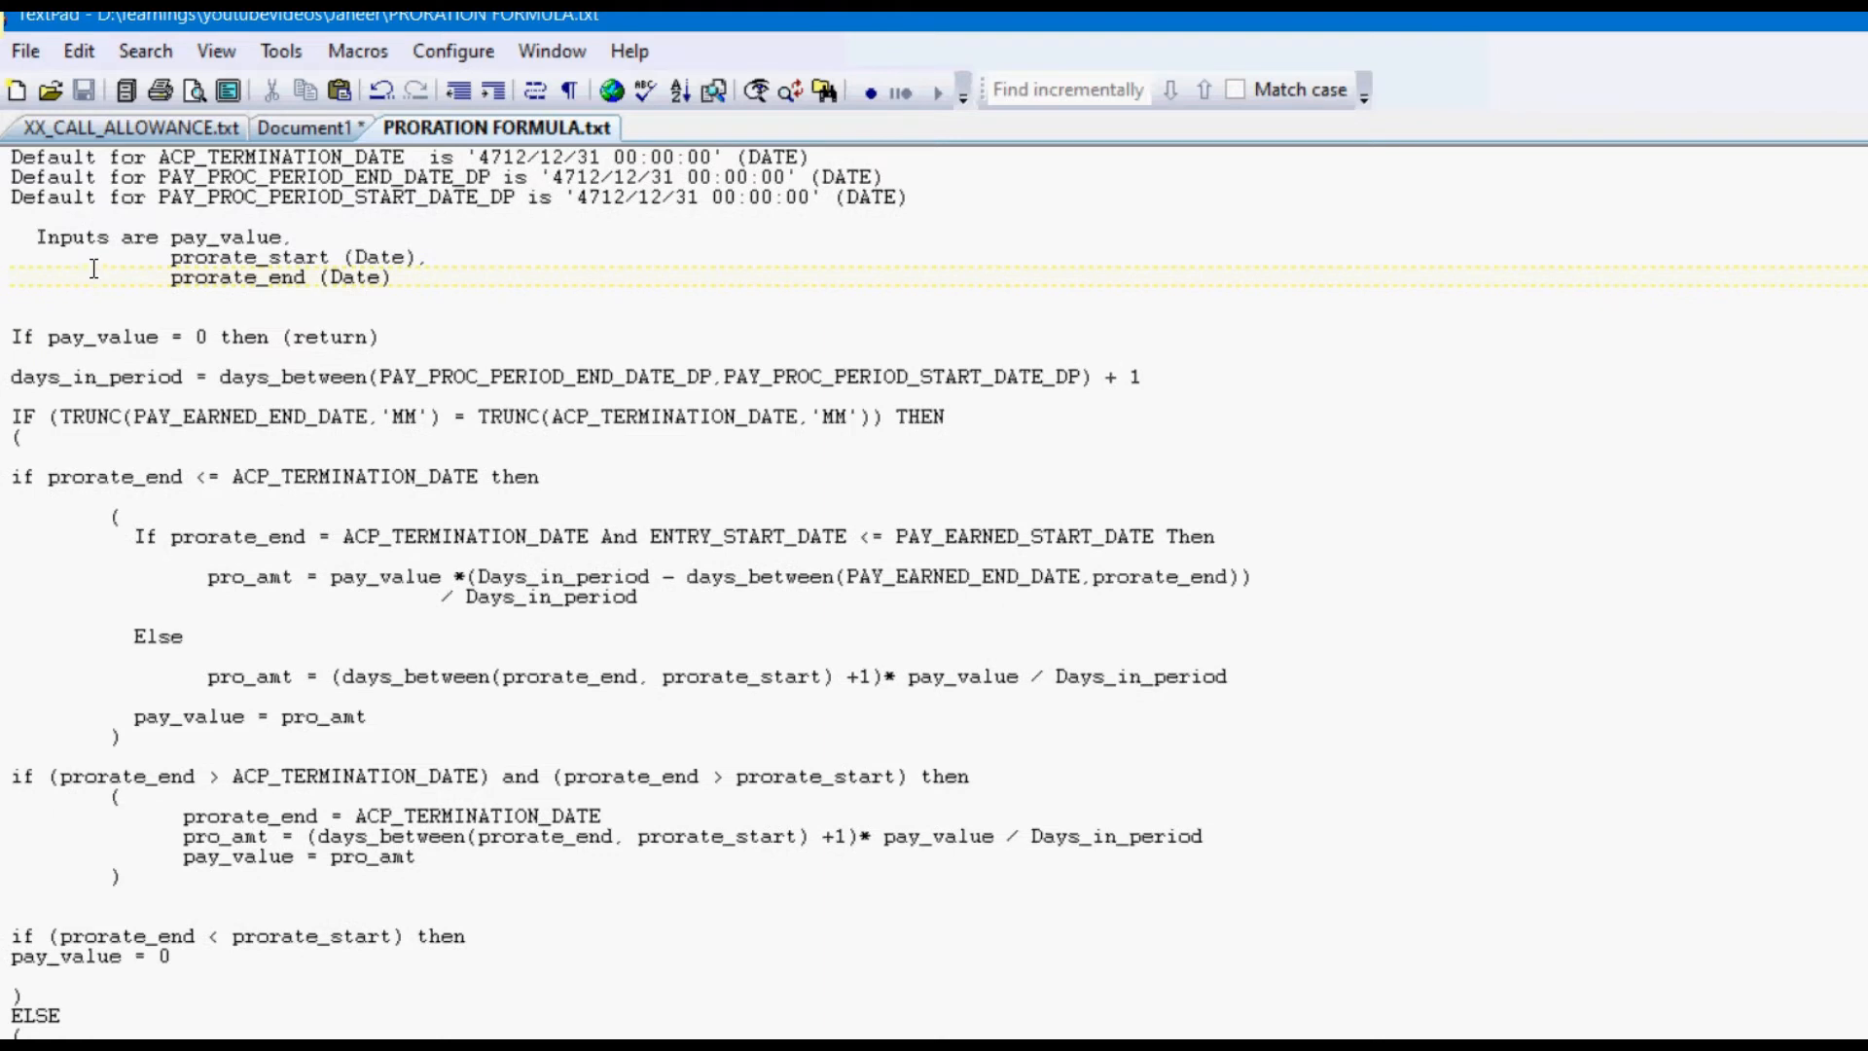
{"action": "double_click", "coordinate": [102, 336]}
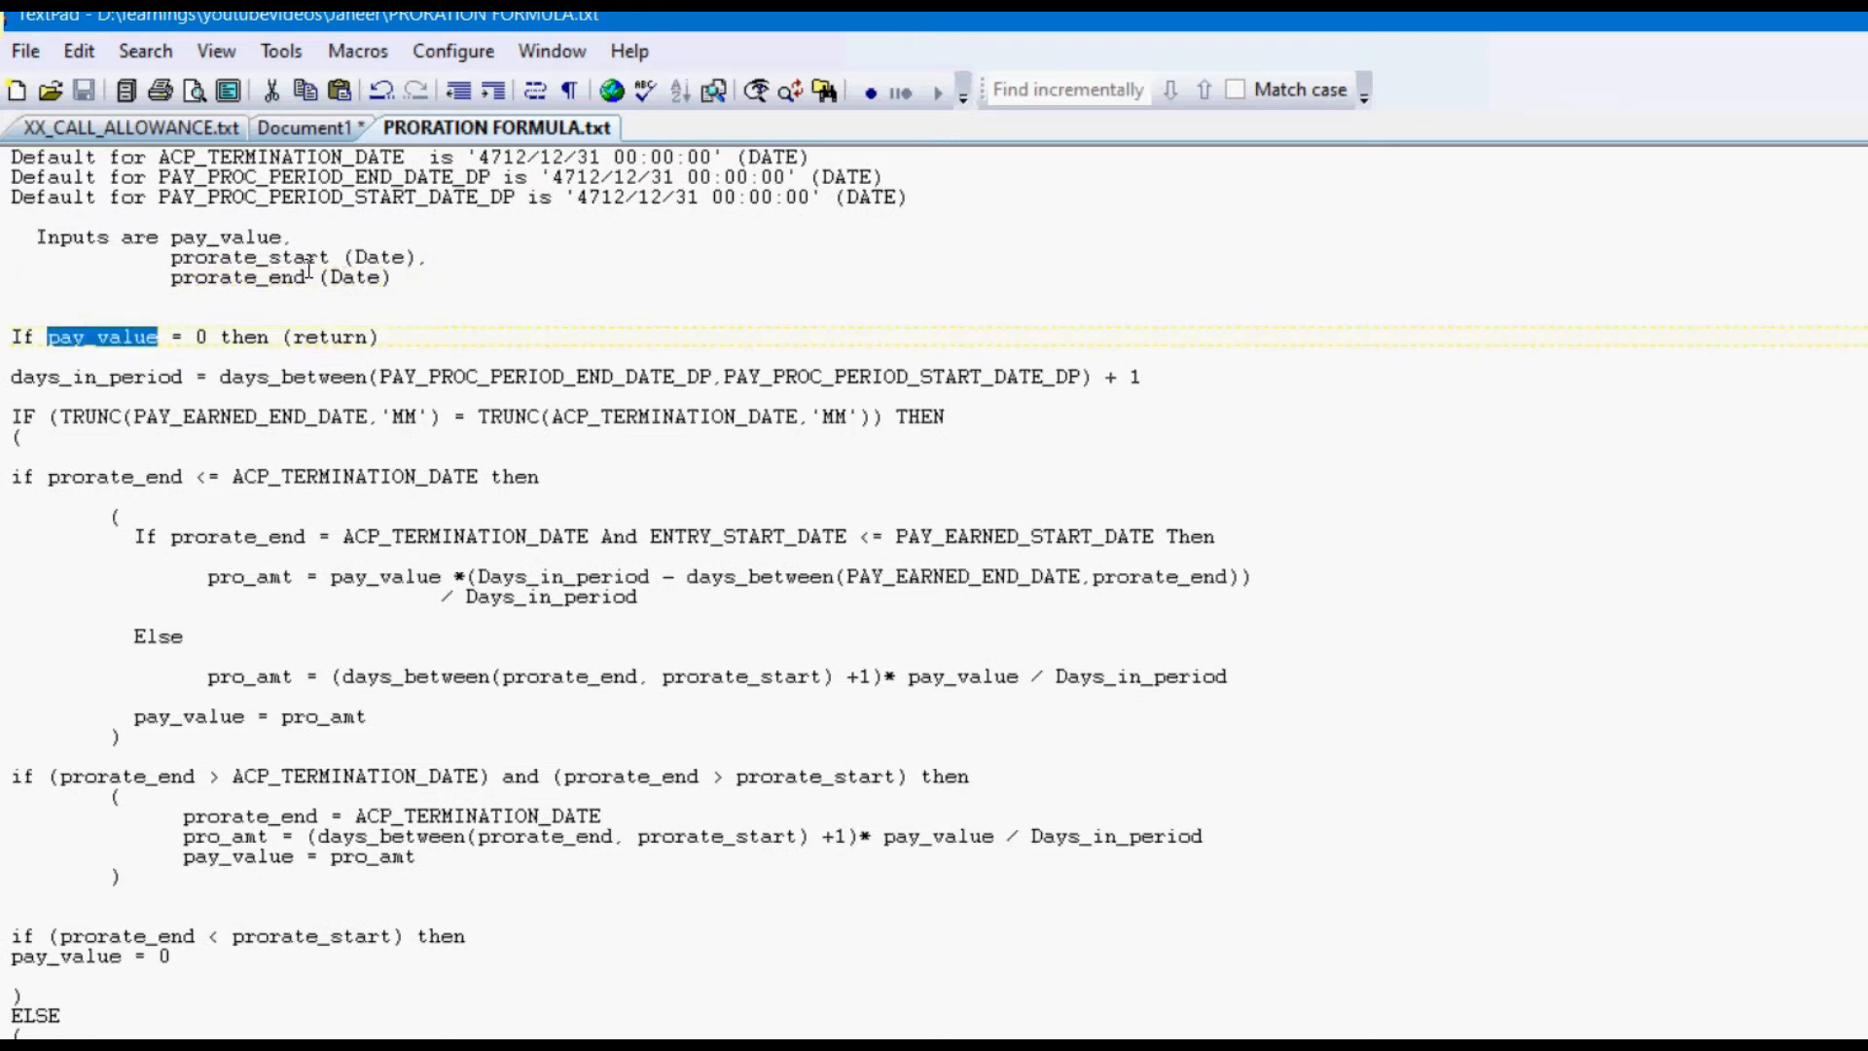
{"action": "key", "text": "End"}
{"action": "key", "text": "shift+Left"}
{"action": "key", "text": "shift+Left"}
{"action": "key", "text": "shift+Left"}
{"action": "key", "text": "shift+Left"}
{"action": "key", "text": "shift+Left"}
{"action": "key", "text": "shift+Left"}
{"action": "key", "text": "shift+Left"}
{"action": "key", "text": "shift+Left"}
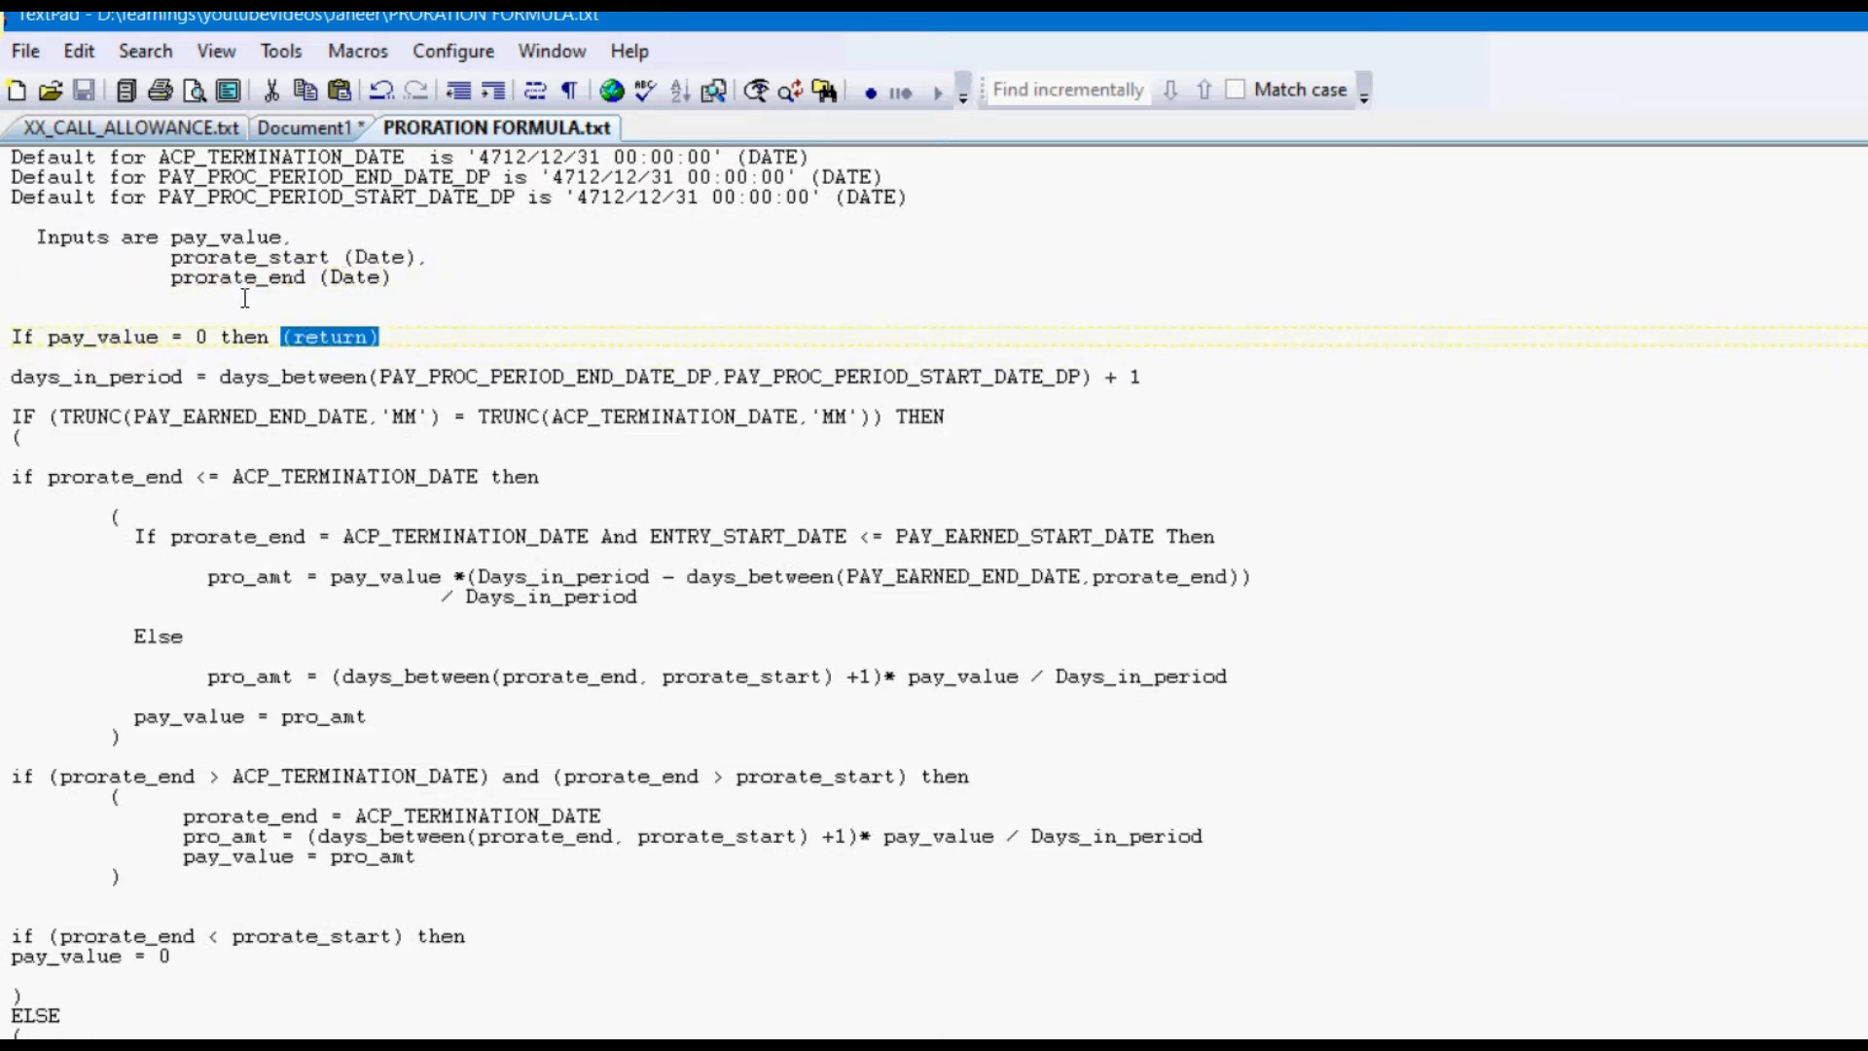
Examine the days_in_period calculation and the IF condition comparing the months of PAY_EARNED_END_DATE and ACP_TERMINATION_DATE.
{"action": "double_click", "coordinate": [90, 376]}
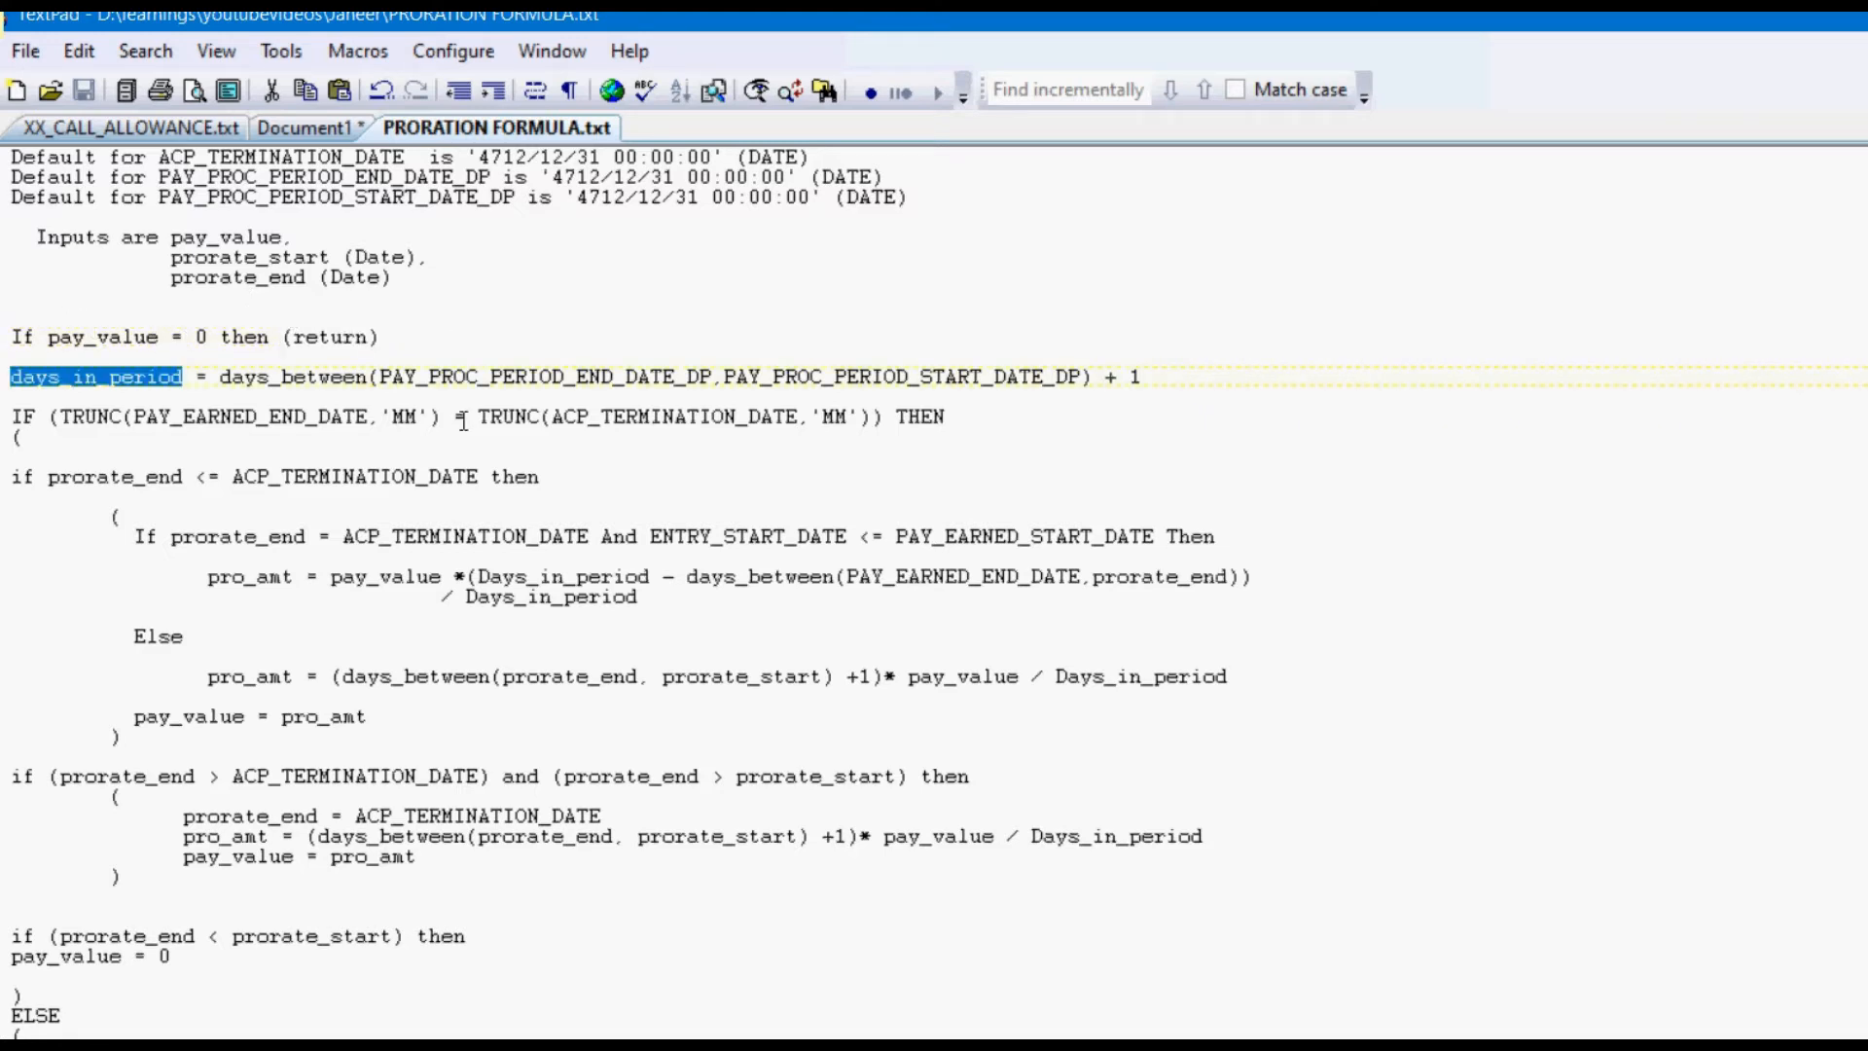
{"action": "scroll", "coordinate": [441, 510], "scroll_direction": "down", "scroll_amount": 1}
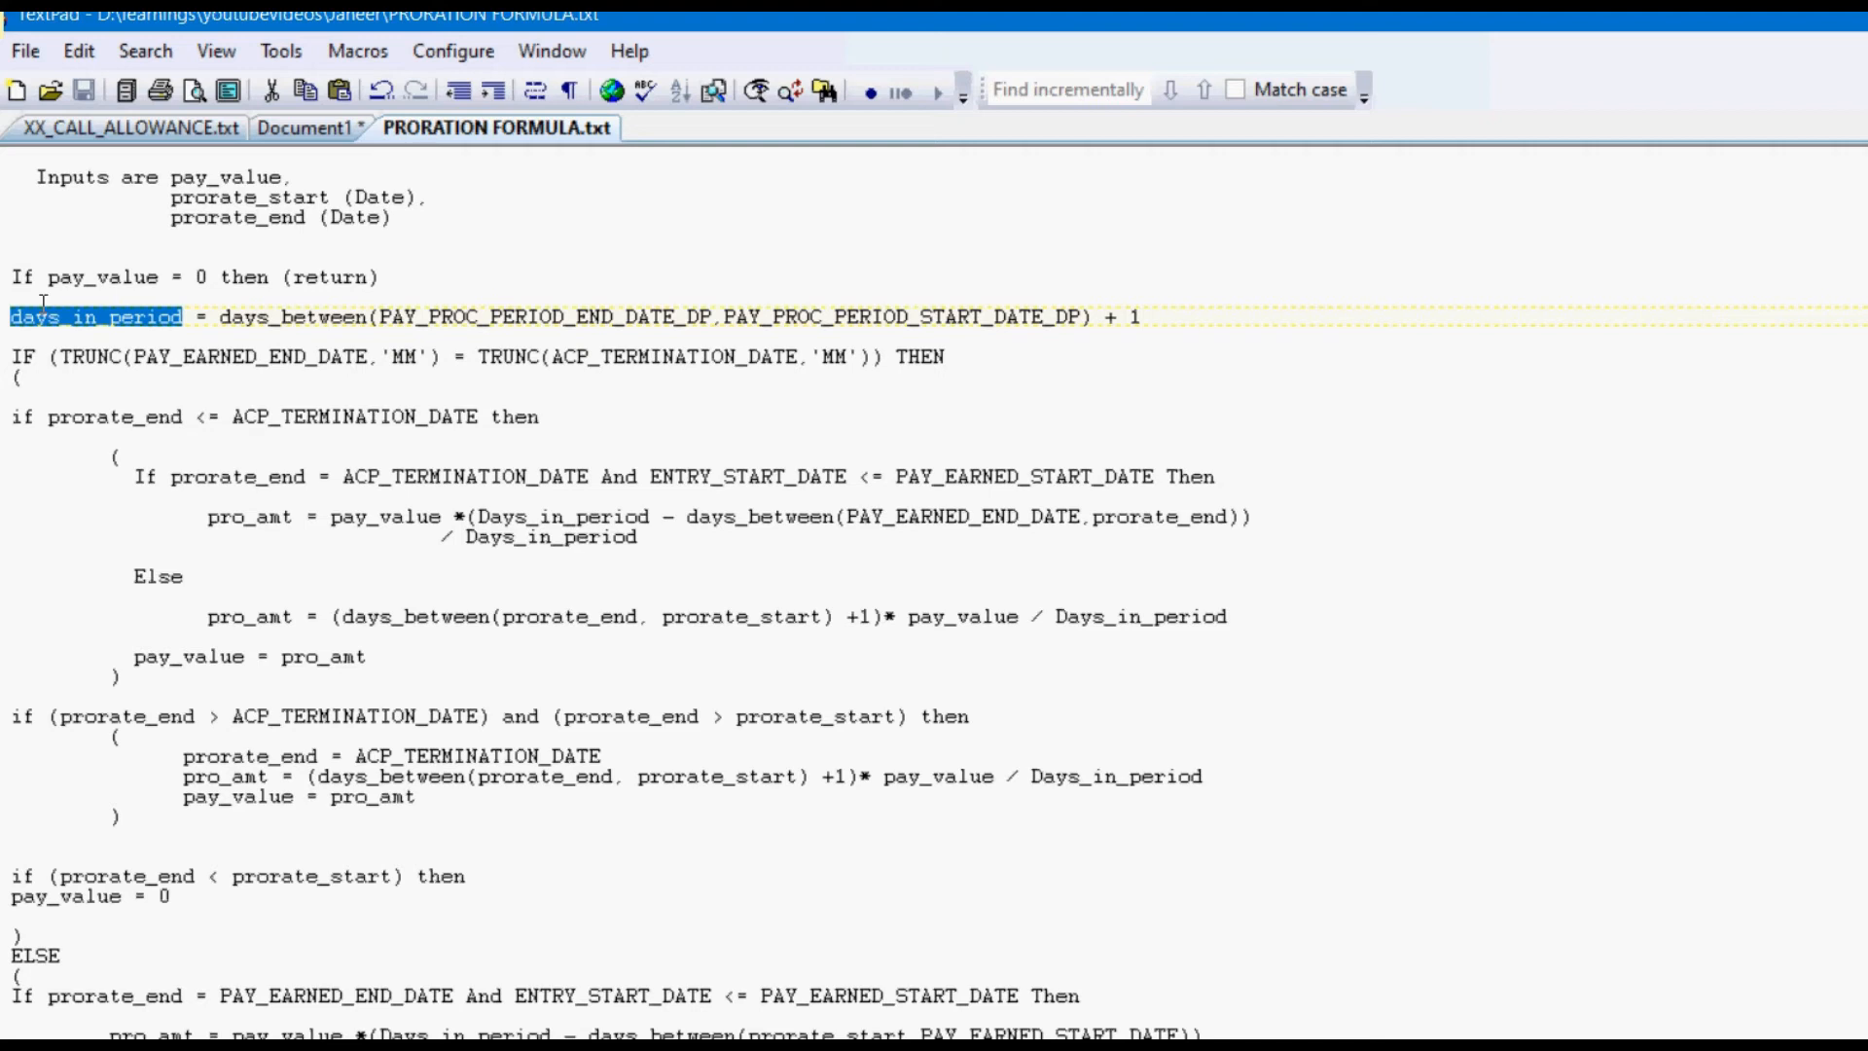
{"action": "left_click_drag", "start_coordinate": [11, 357], "coordinate": [29, 378]}
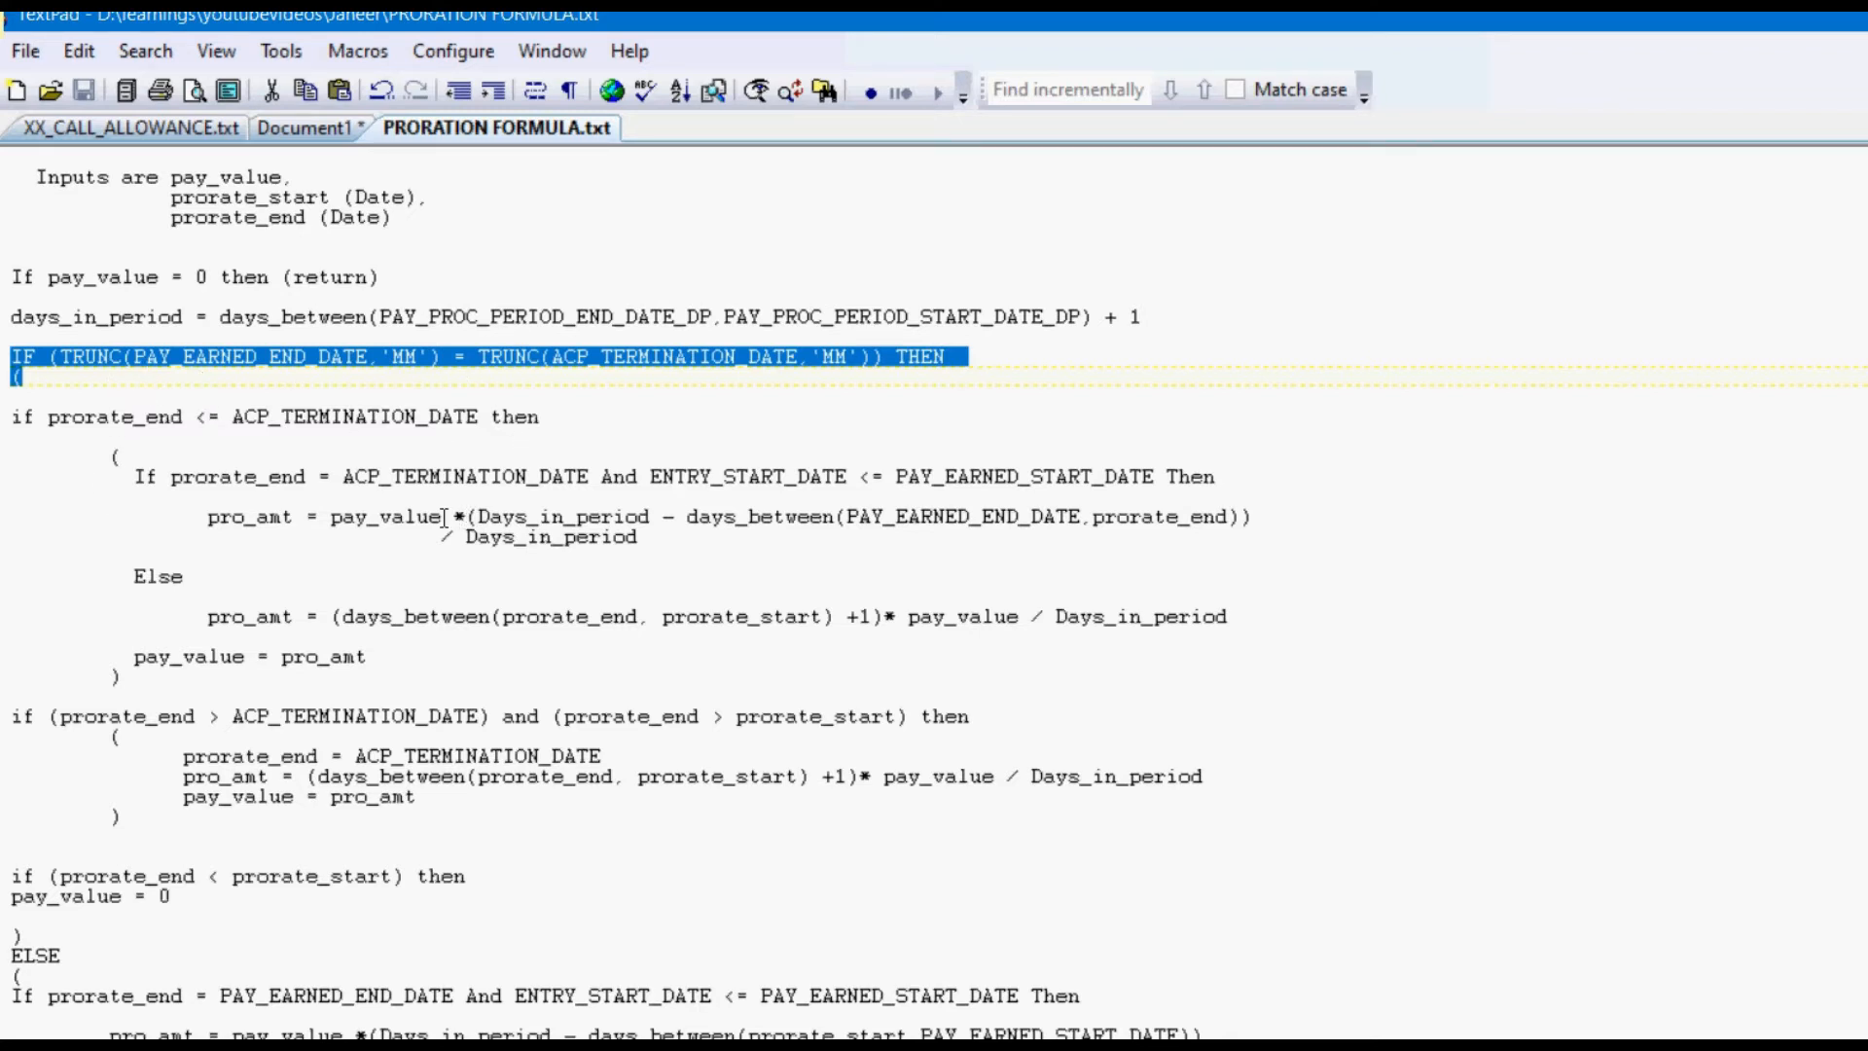
Examine the nested If and Else calculations of pro_amt for prorate_end on or before ACP_TERMINATION_DATE.
{"action": "left_click_drag", "start_coordinate": [134, 475], "coordinate": [366, 657]}
{"action": "scroll", "coordinate": [361, 642], "scroll_direction": "down", "scroll_amount": 1}
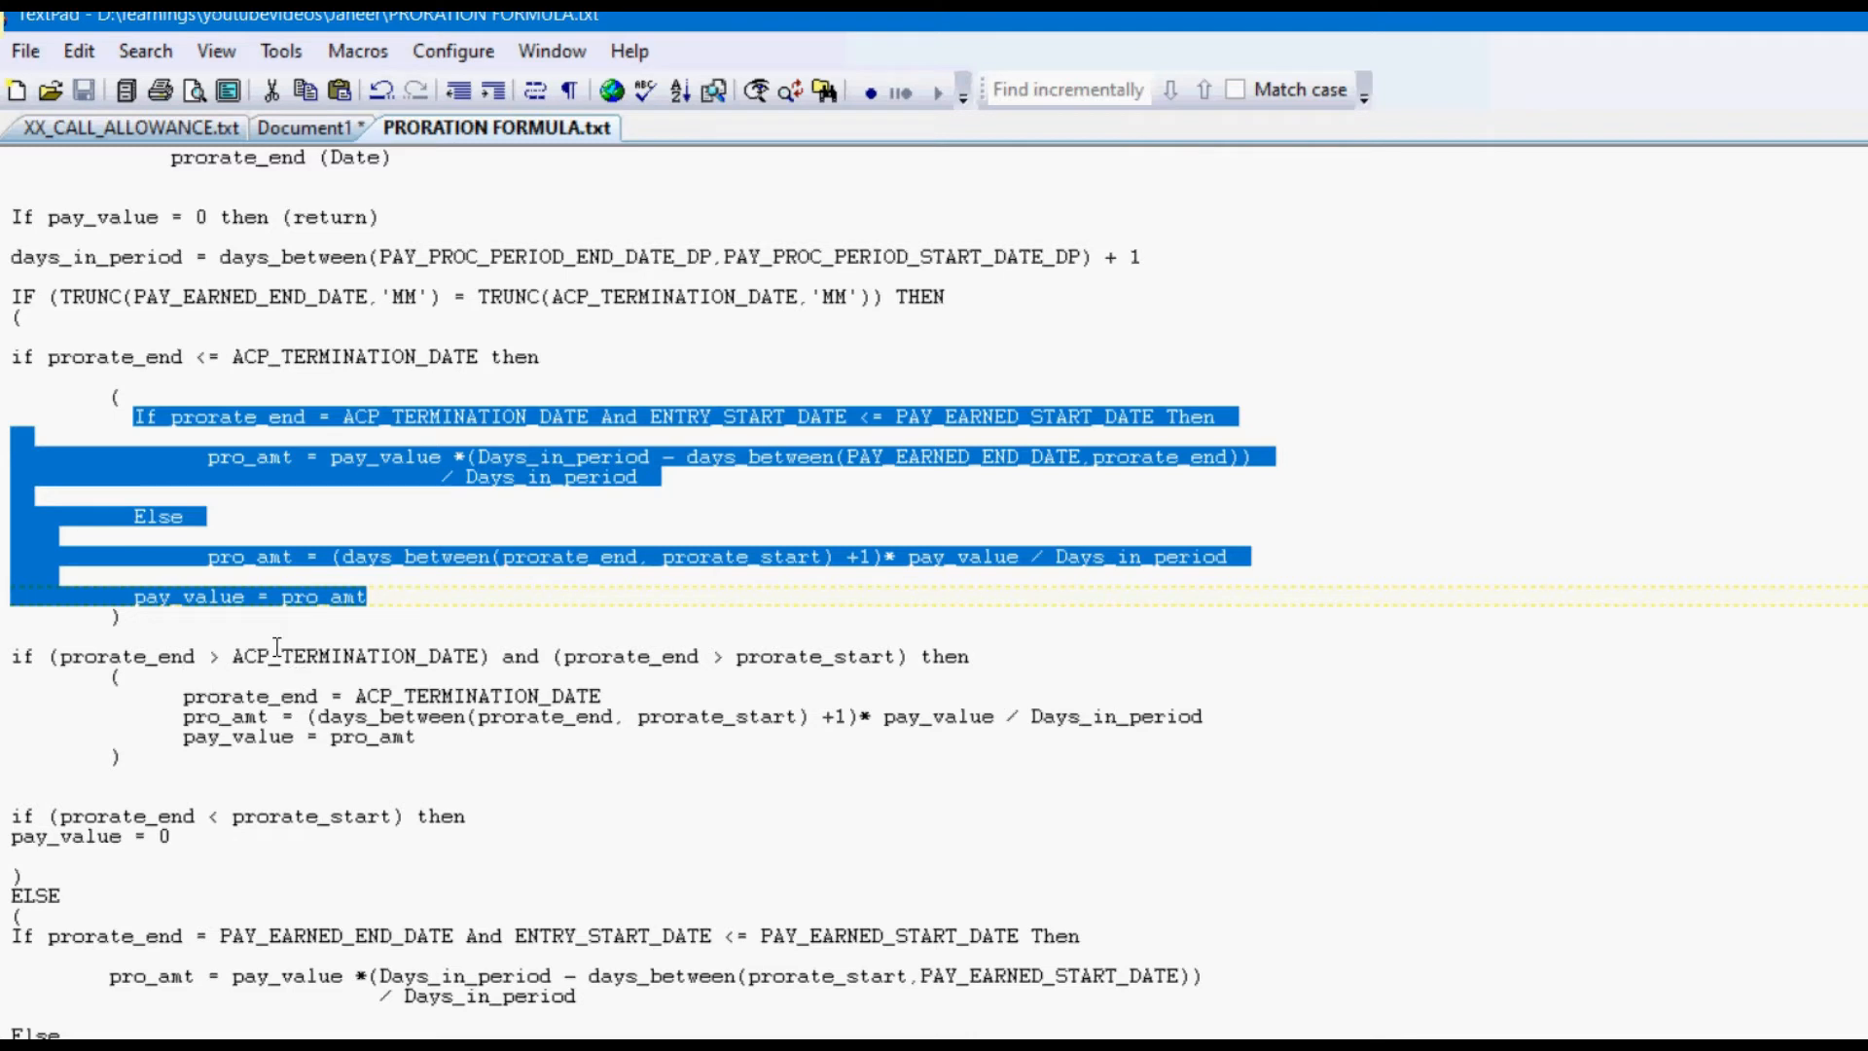
{"action": "scroll", "coordinate": [264, 640], "scroll_direction": "down", "scroll_amount": 1}
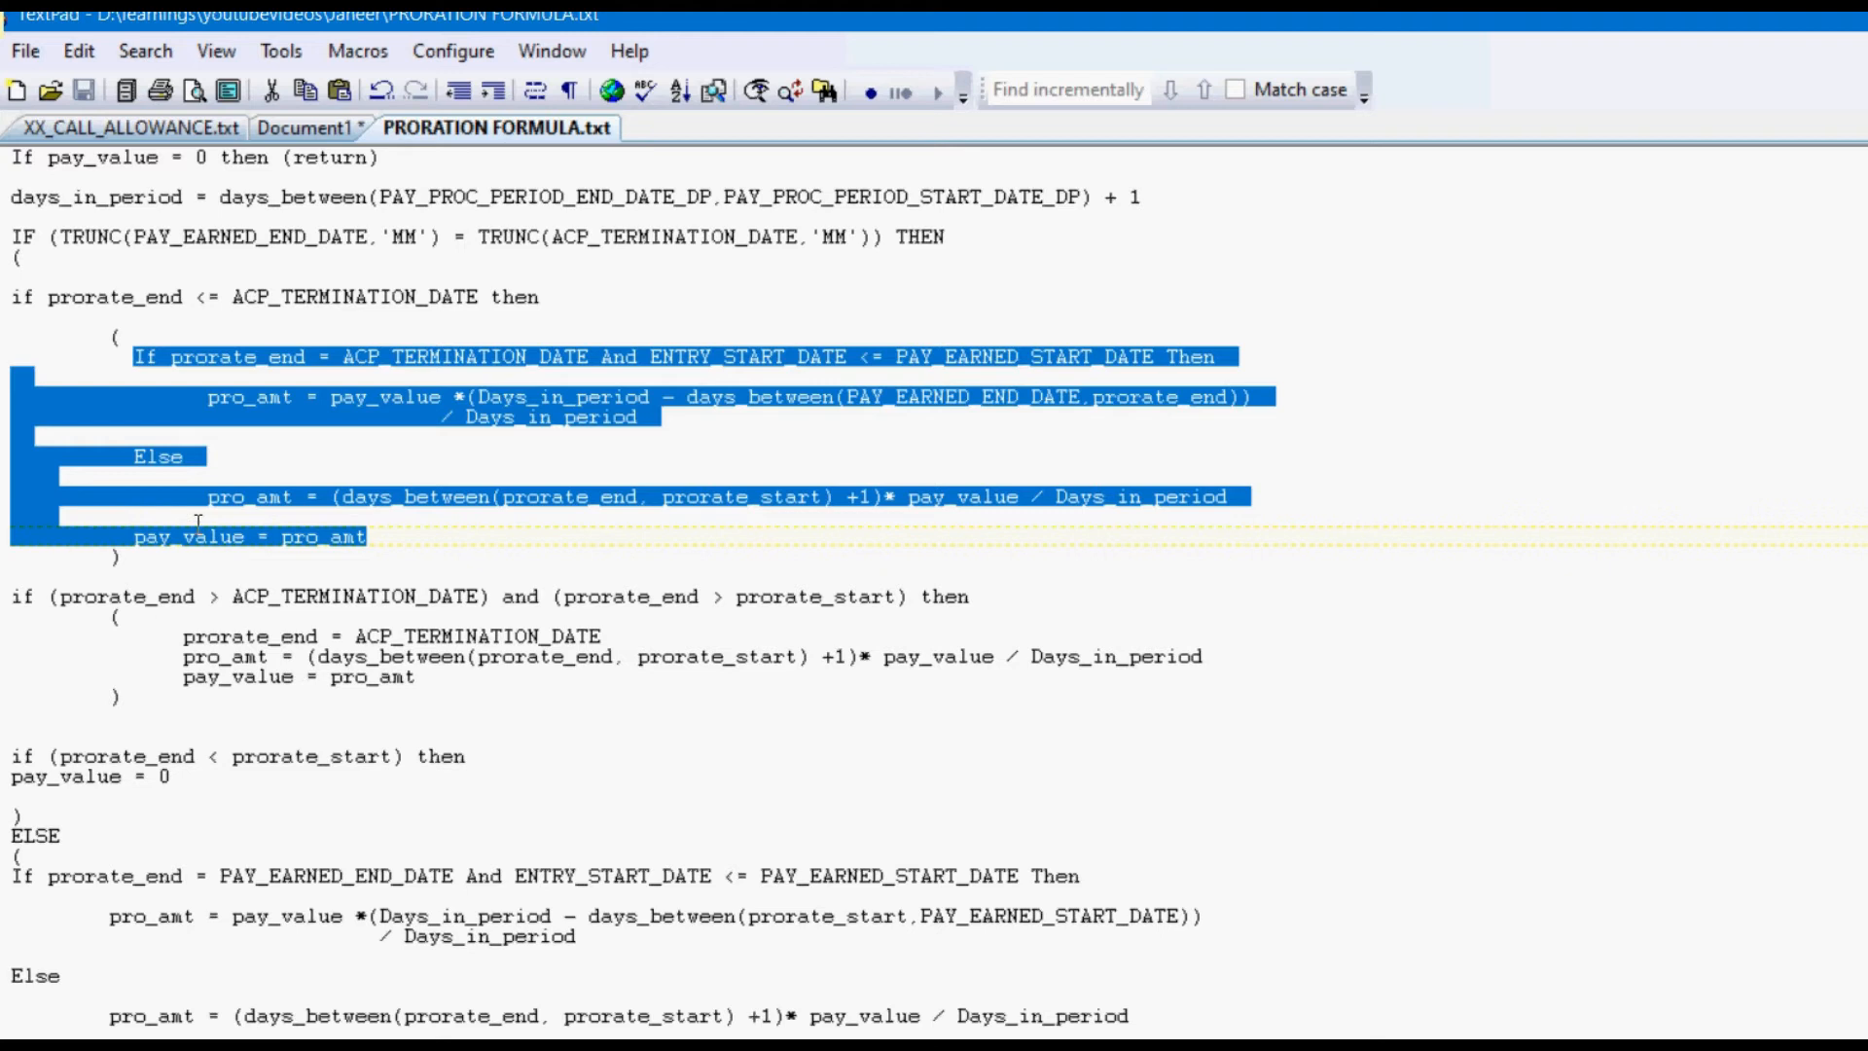
Examine how pro_amt is calculated from days_between prorate_end and prorate_start, pay_value and Days_in_period when prorate_end exceeds ACP_TERMINATION_DATE.
{"action": "key", "text": "F3"}
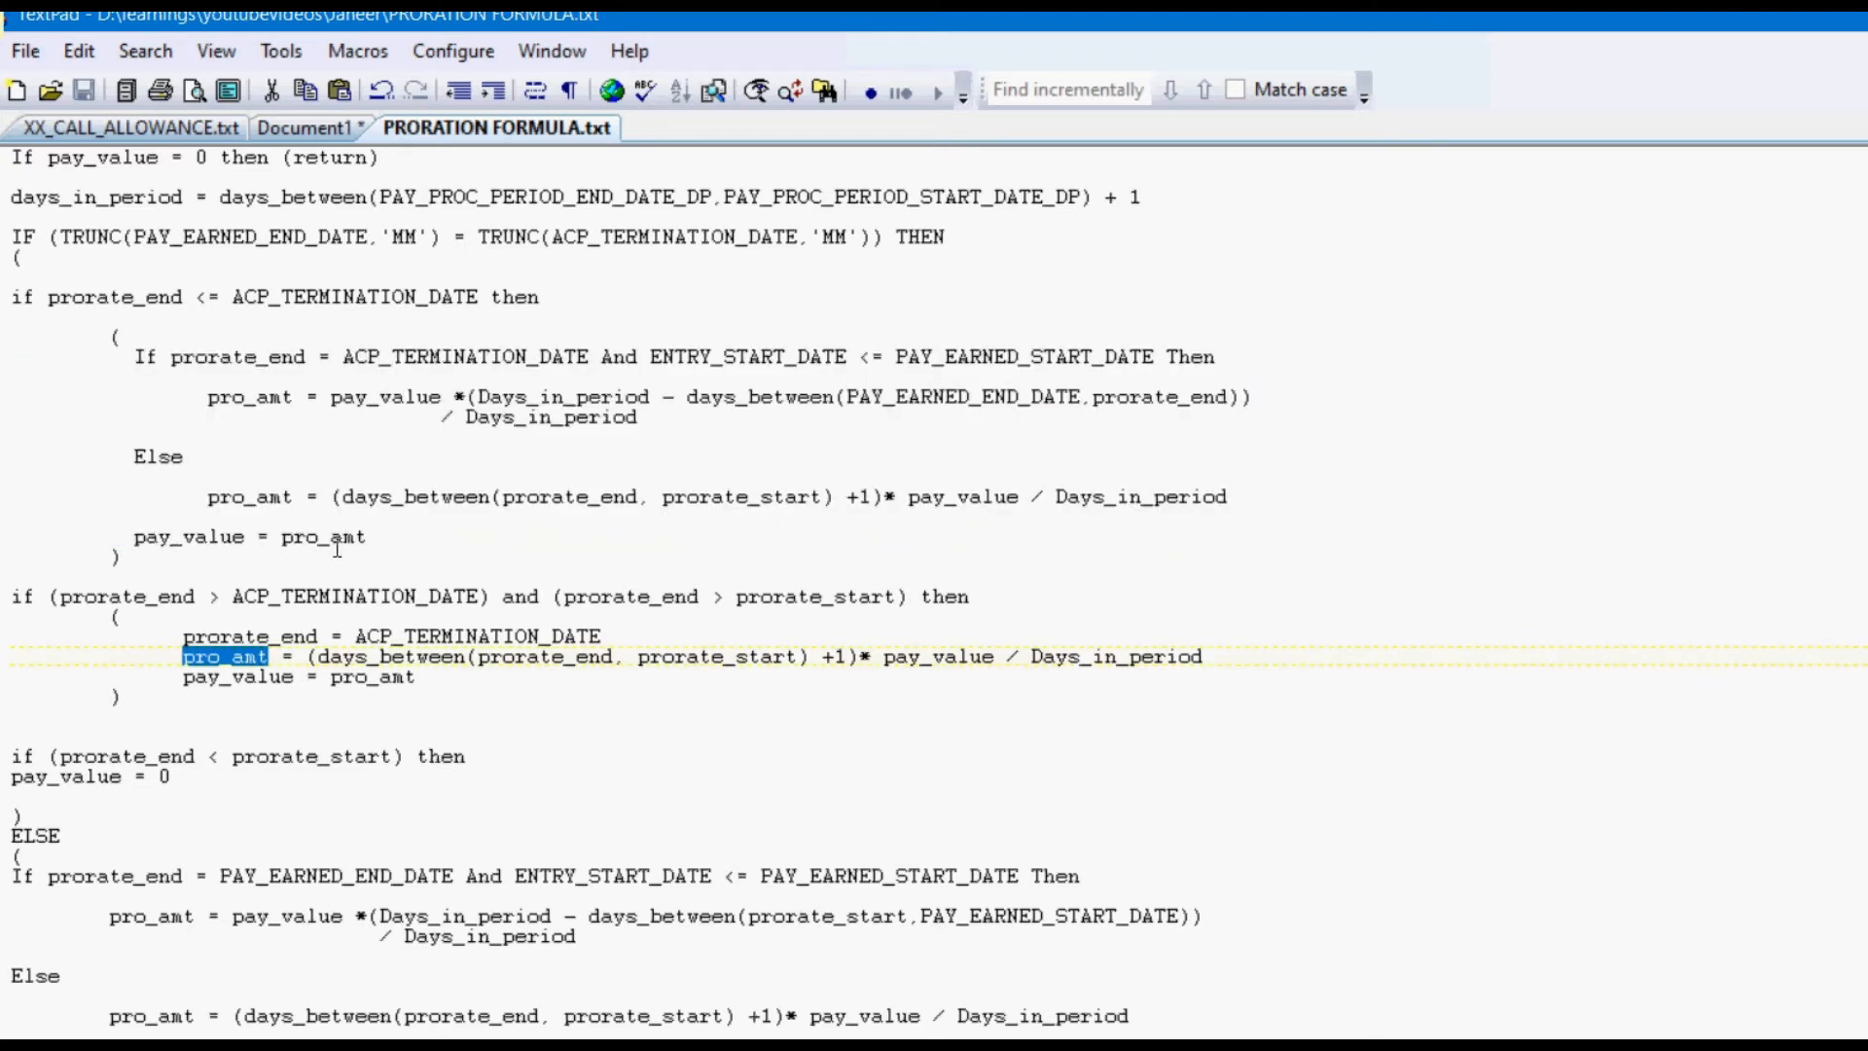
{"action": "double_click", "coordinate": [903, 658]}
{"action": "left_click", "coordinate": [1081, 658]}
{"action": "double_click", "coordinate": [1082, 658]}
{"action": "mouse_move", "coordinate": [856, 657]}
{"action": "left_mouse_down"}
{"action": "mouse_move", "coordinate": [365, 677]}
{"action": "mouse_move", "coordinate": [342, 657]}
{"action": "left_mouse_up"}
{"action": "left_click_drag", "start_coordinate": [266, 526], "coordinate": [254, 528]}
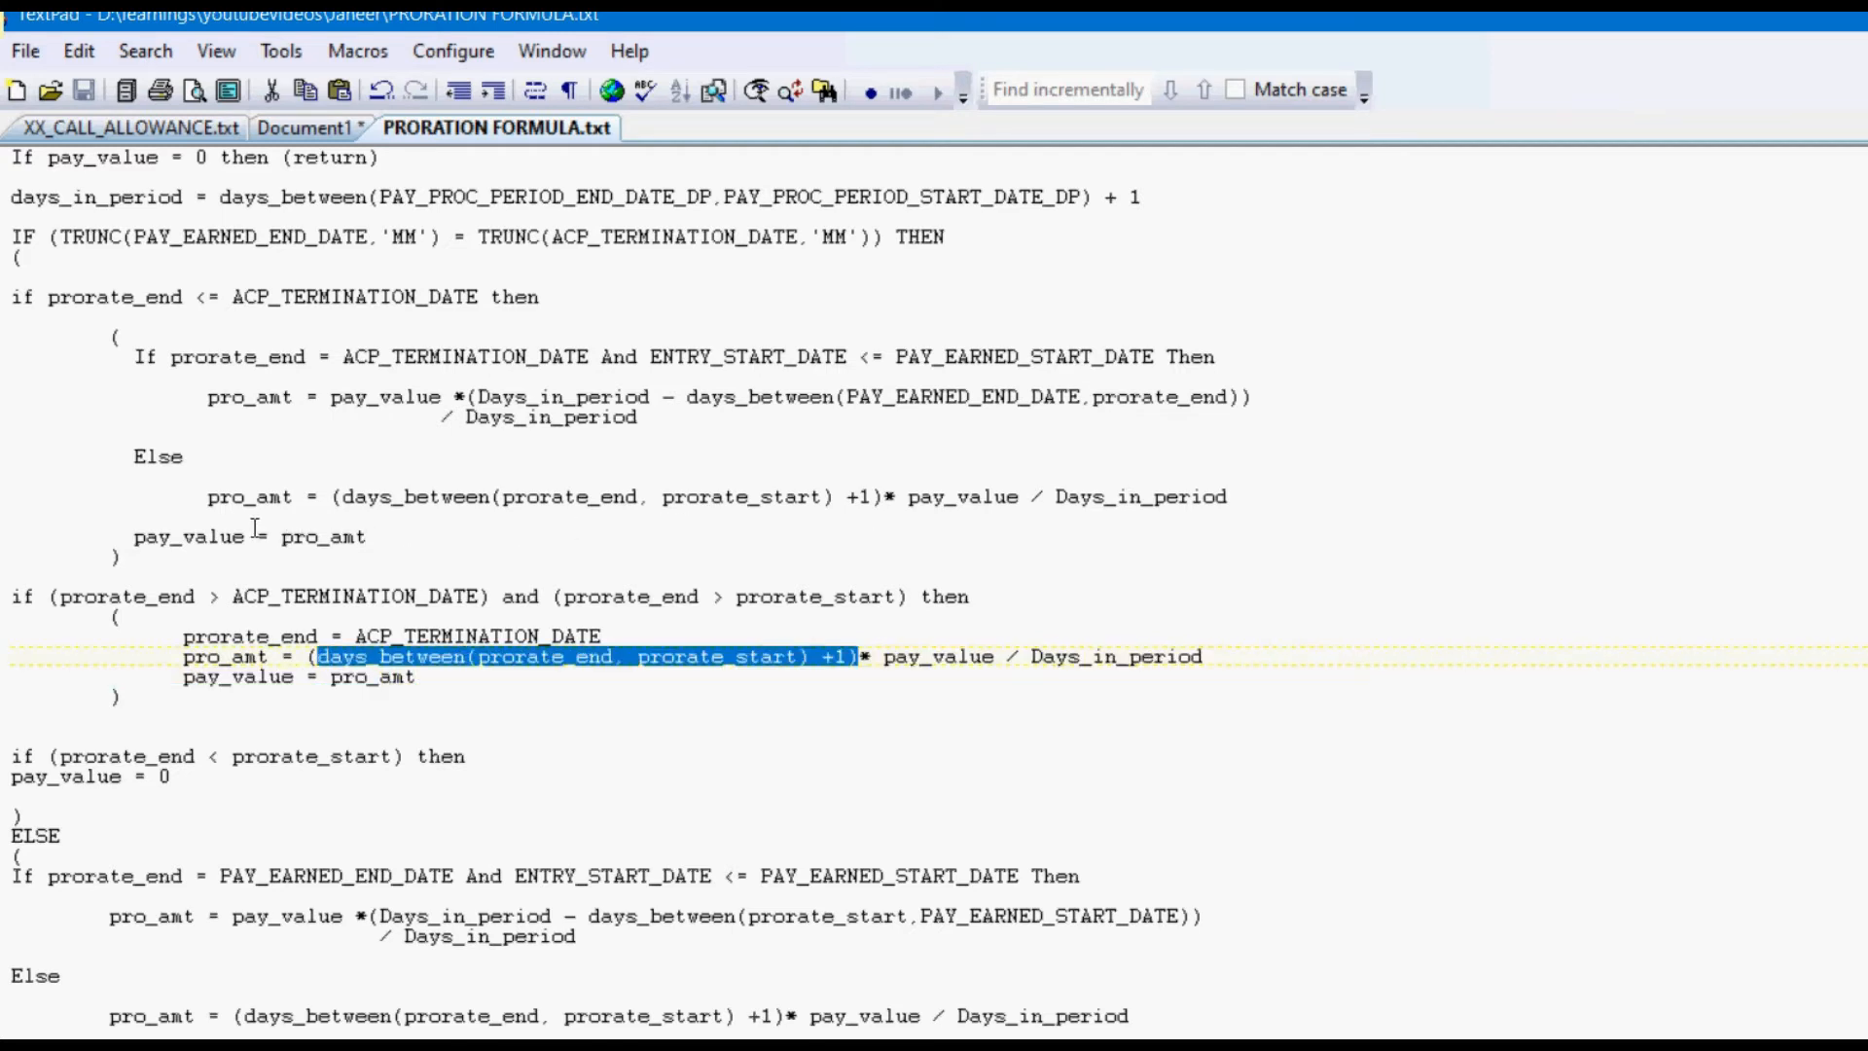
{"action": "double_click", "coordinate": [584, 657]}
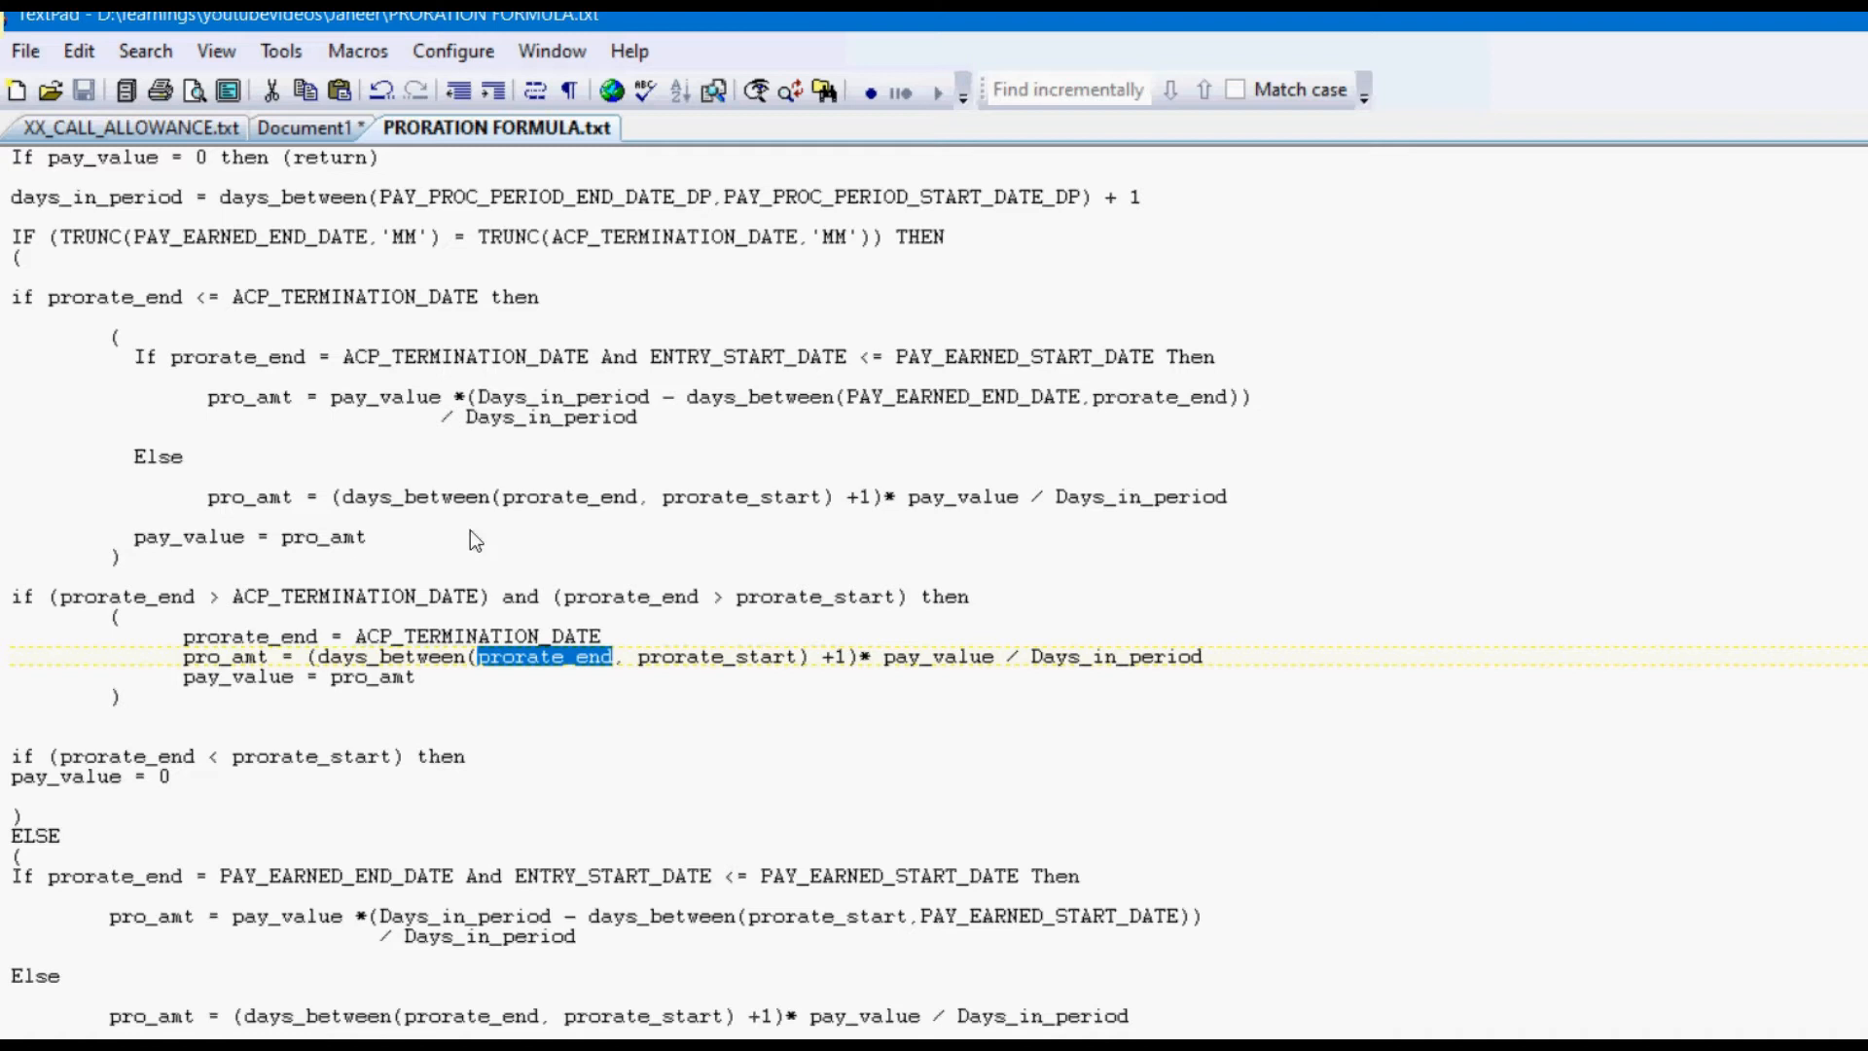
{"action": "double_click", "coordinate": [714, 657]}
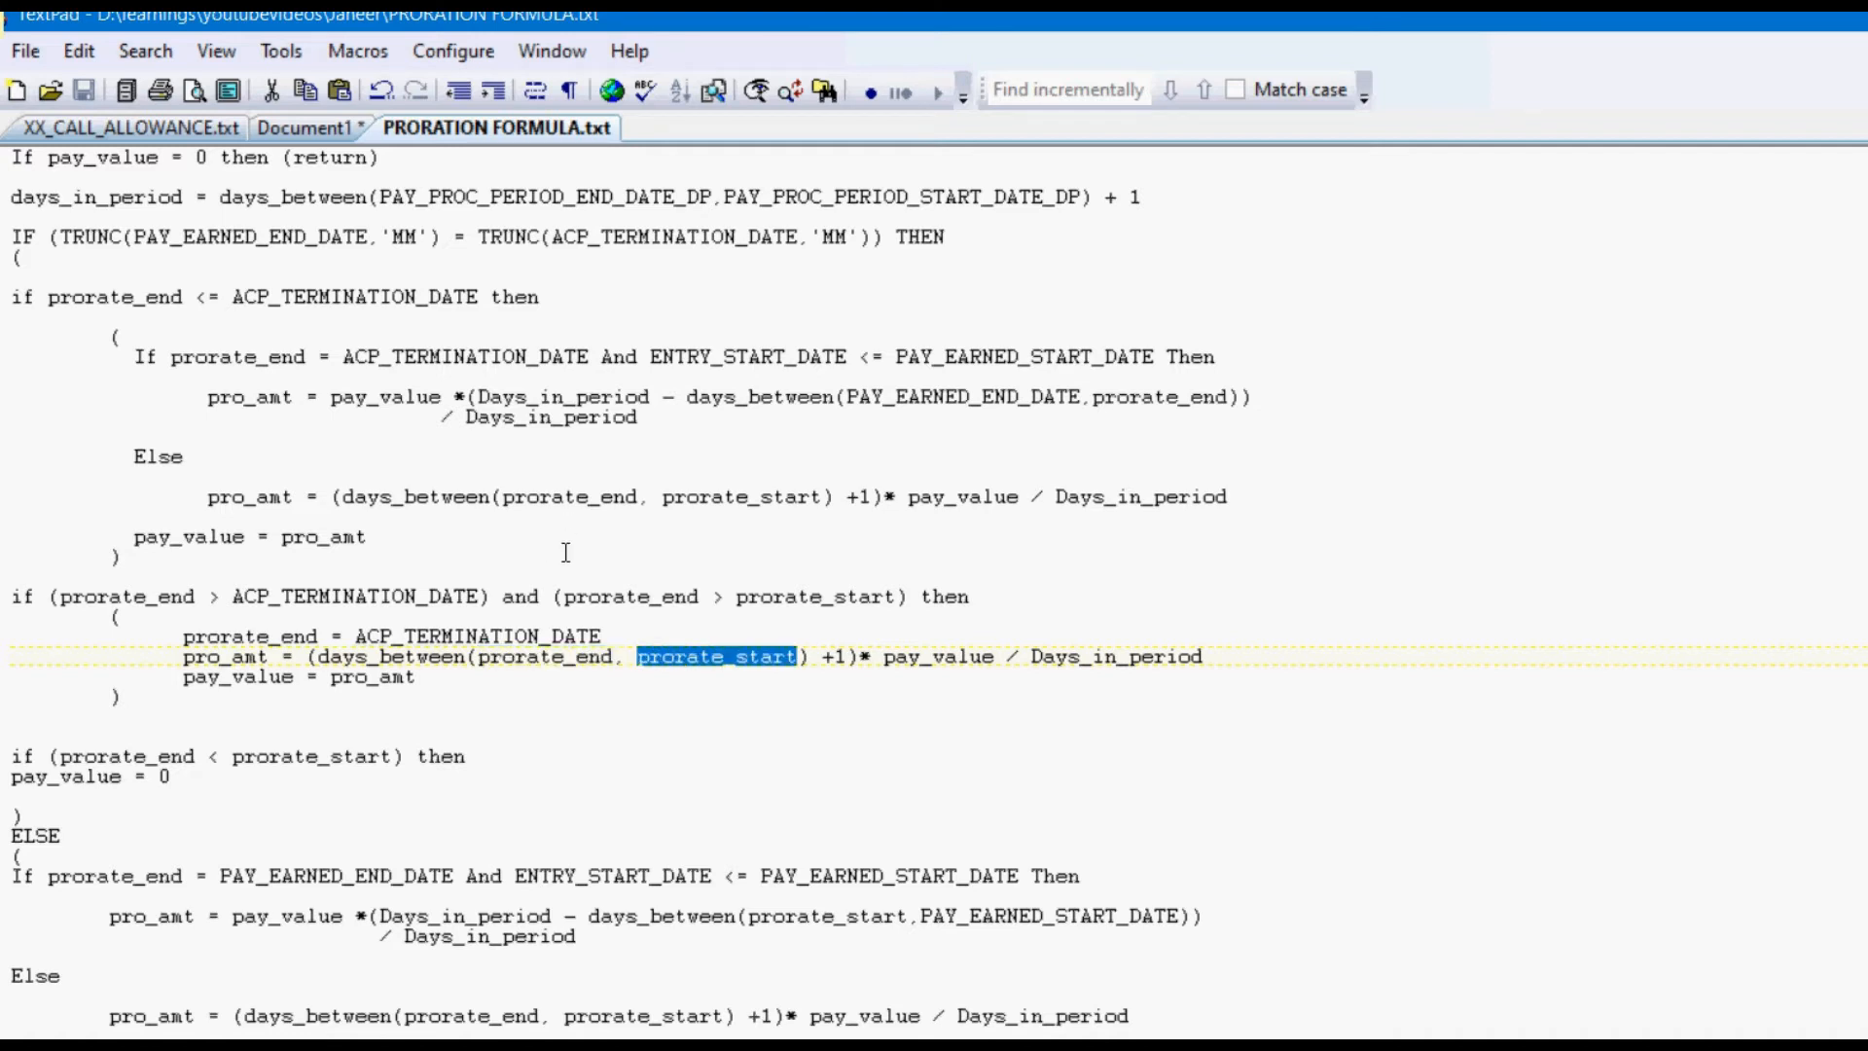
{"action": "scroll", "coordinate": [492, 575], "scroll_direction": "up", "scroll_amount": 4}
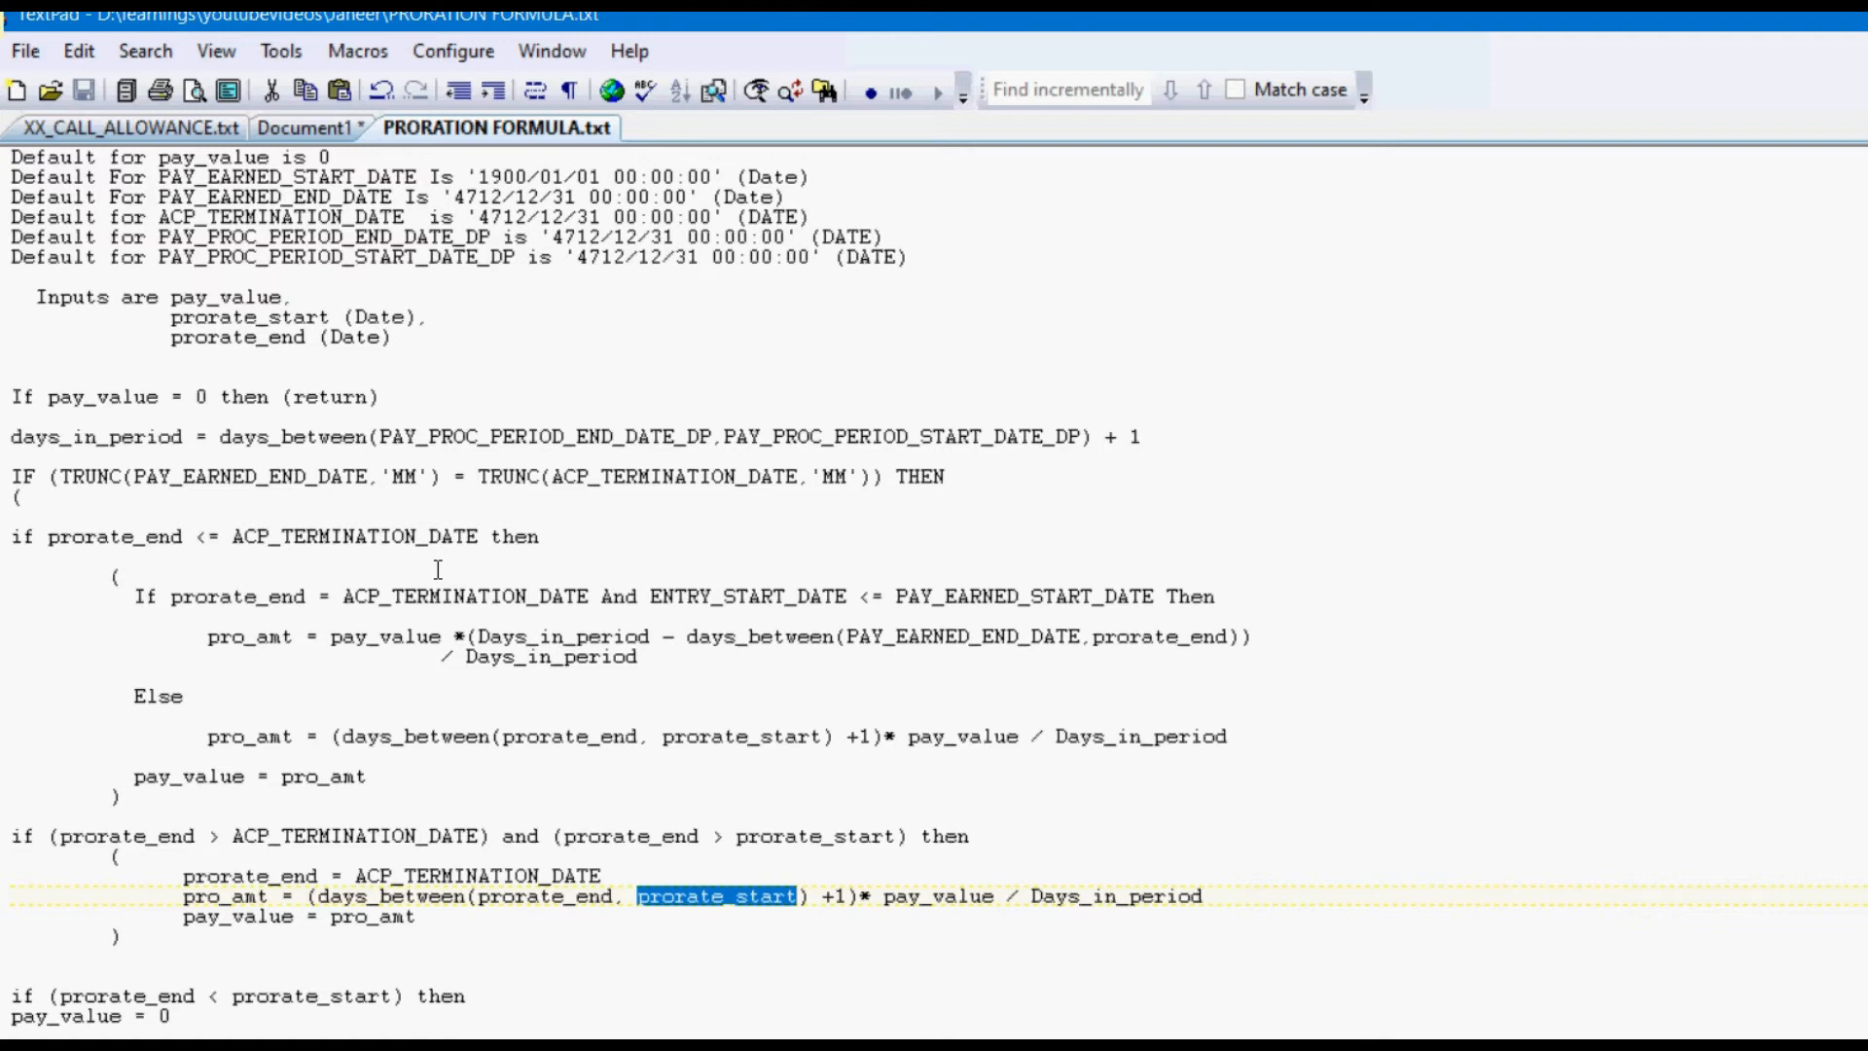
{"action": "scroll", "coordinate": [437, 569], "scroll_direction": "down", "scroll_amount": 5}
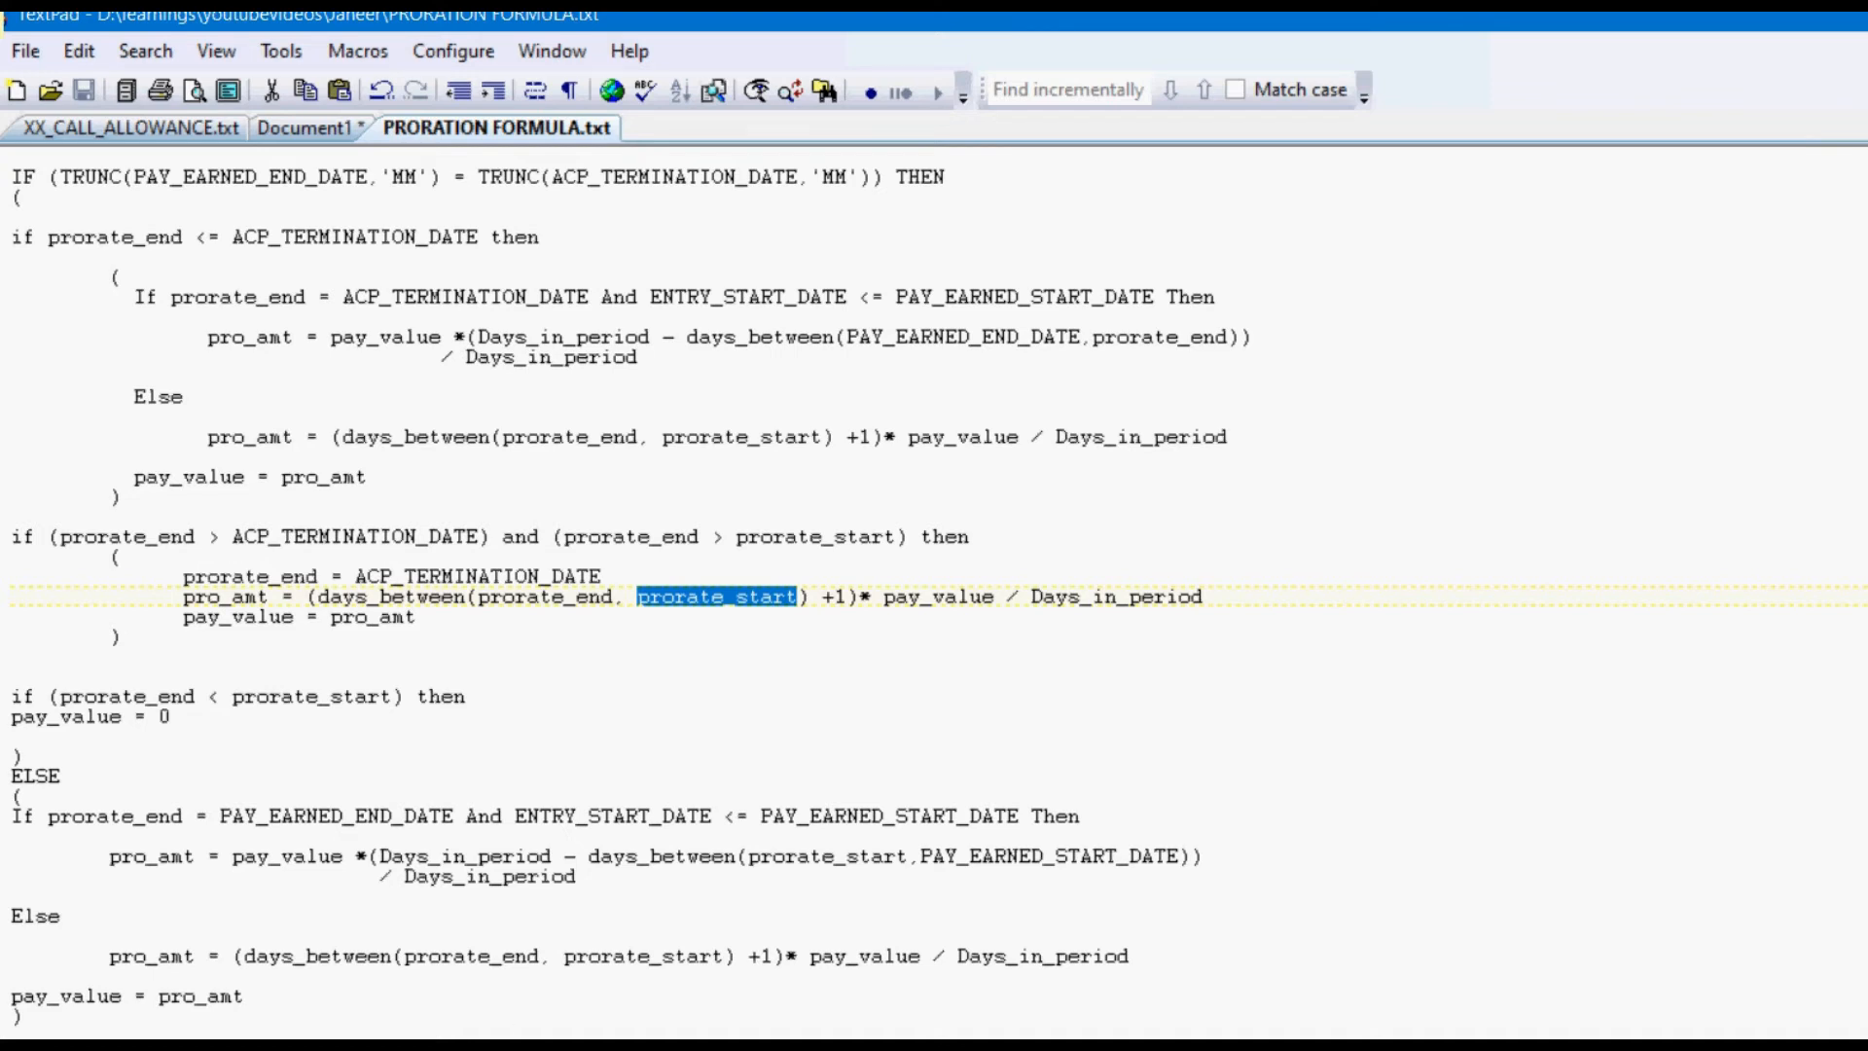
Switch to Oracle Applications, close the proration formula and open the XX_CALL_ALLOWANCE formula text.
{"action": "left_click", "coordinate": [407, 1043]}
{"action": "left_click", "coordinate": [610, 954]}
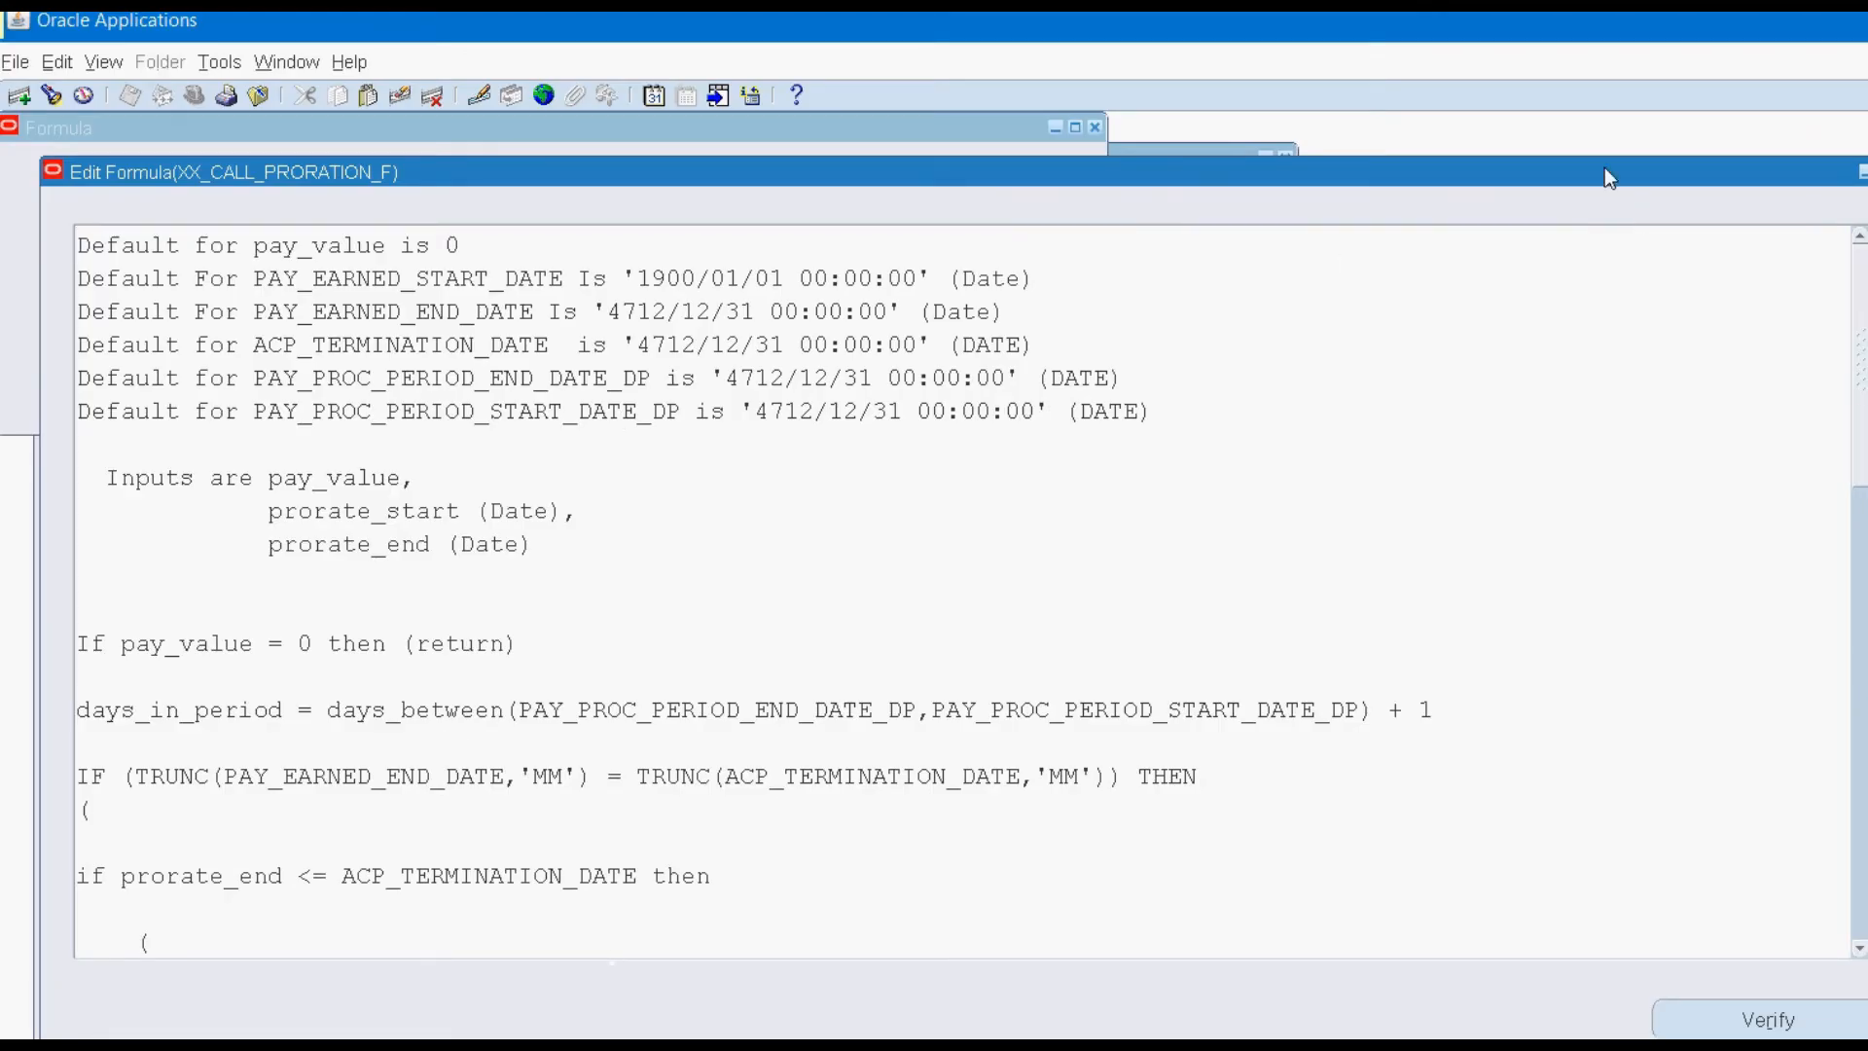
{"action": "key", "text": "F4"}
{"action": "key", "text": "Up"}
{"action": "key", "text": "Up"}
{"action": "left_click", "coordinate": [269, 378]}
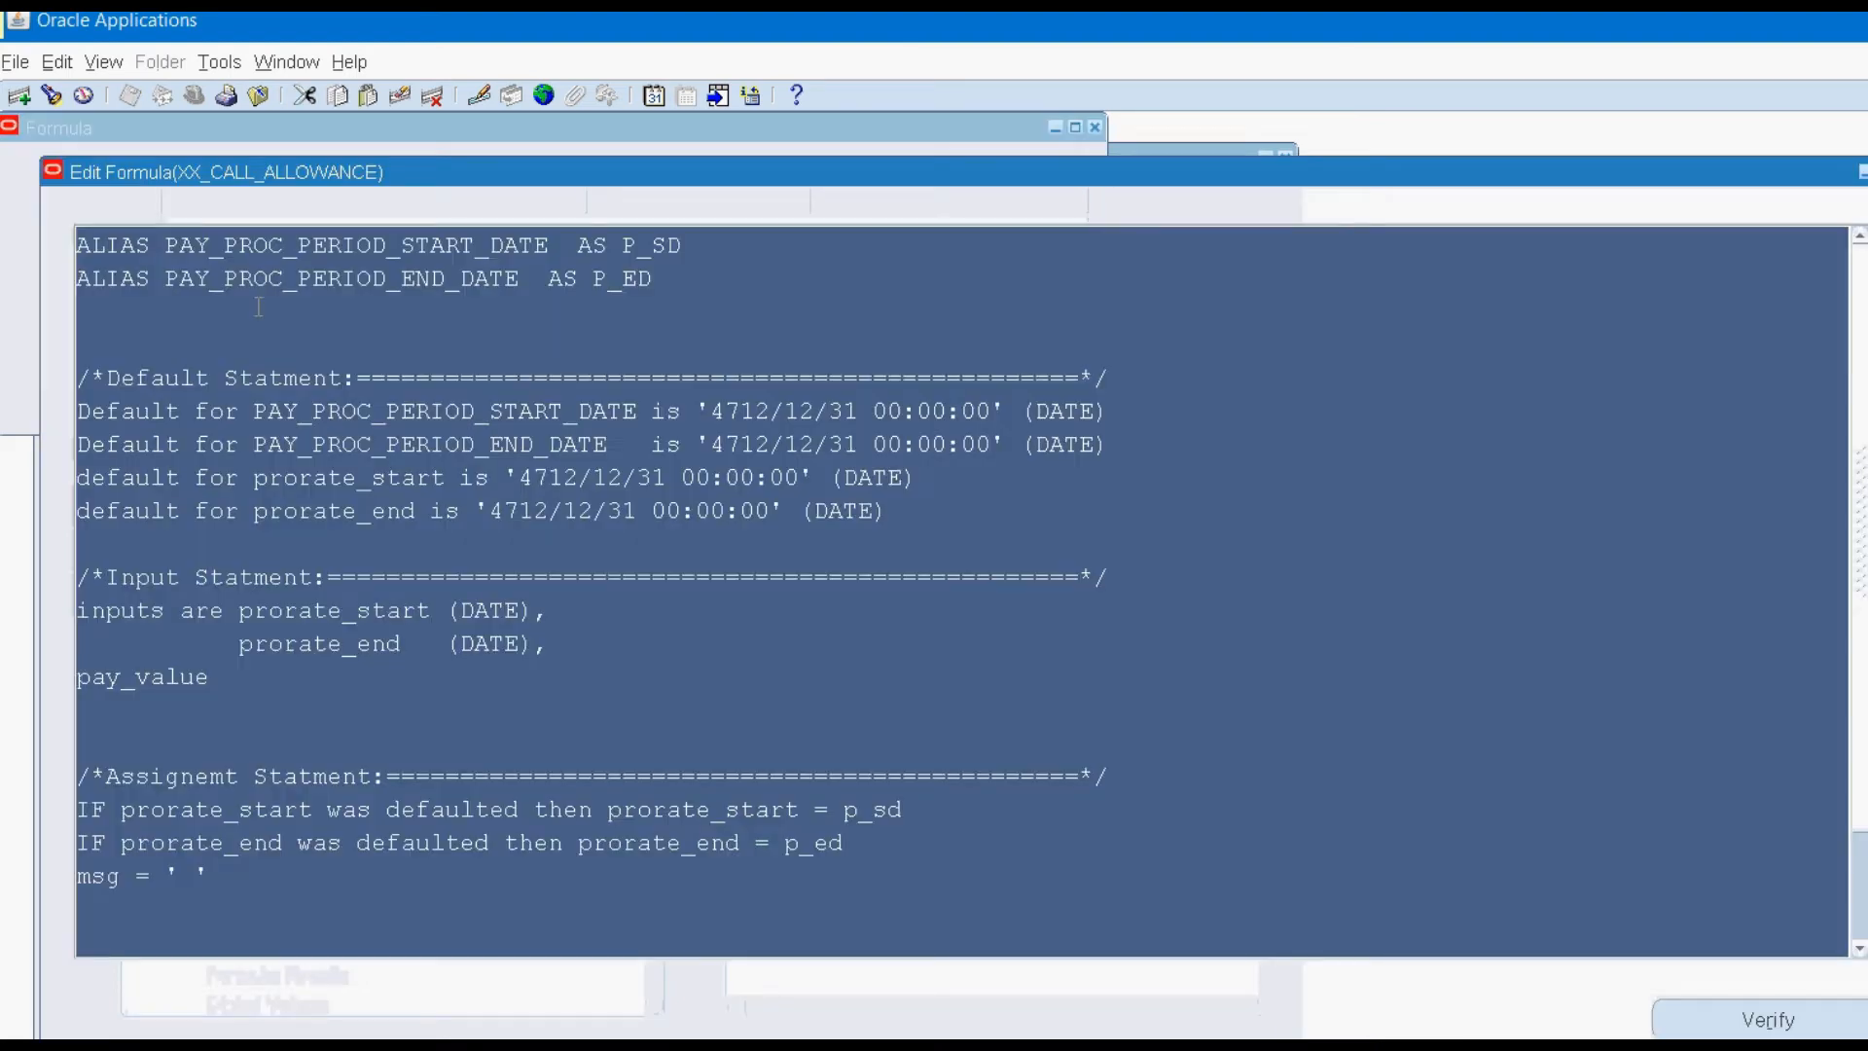
{"action": "left_click", "coordinate": [1126, 576]}
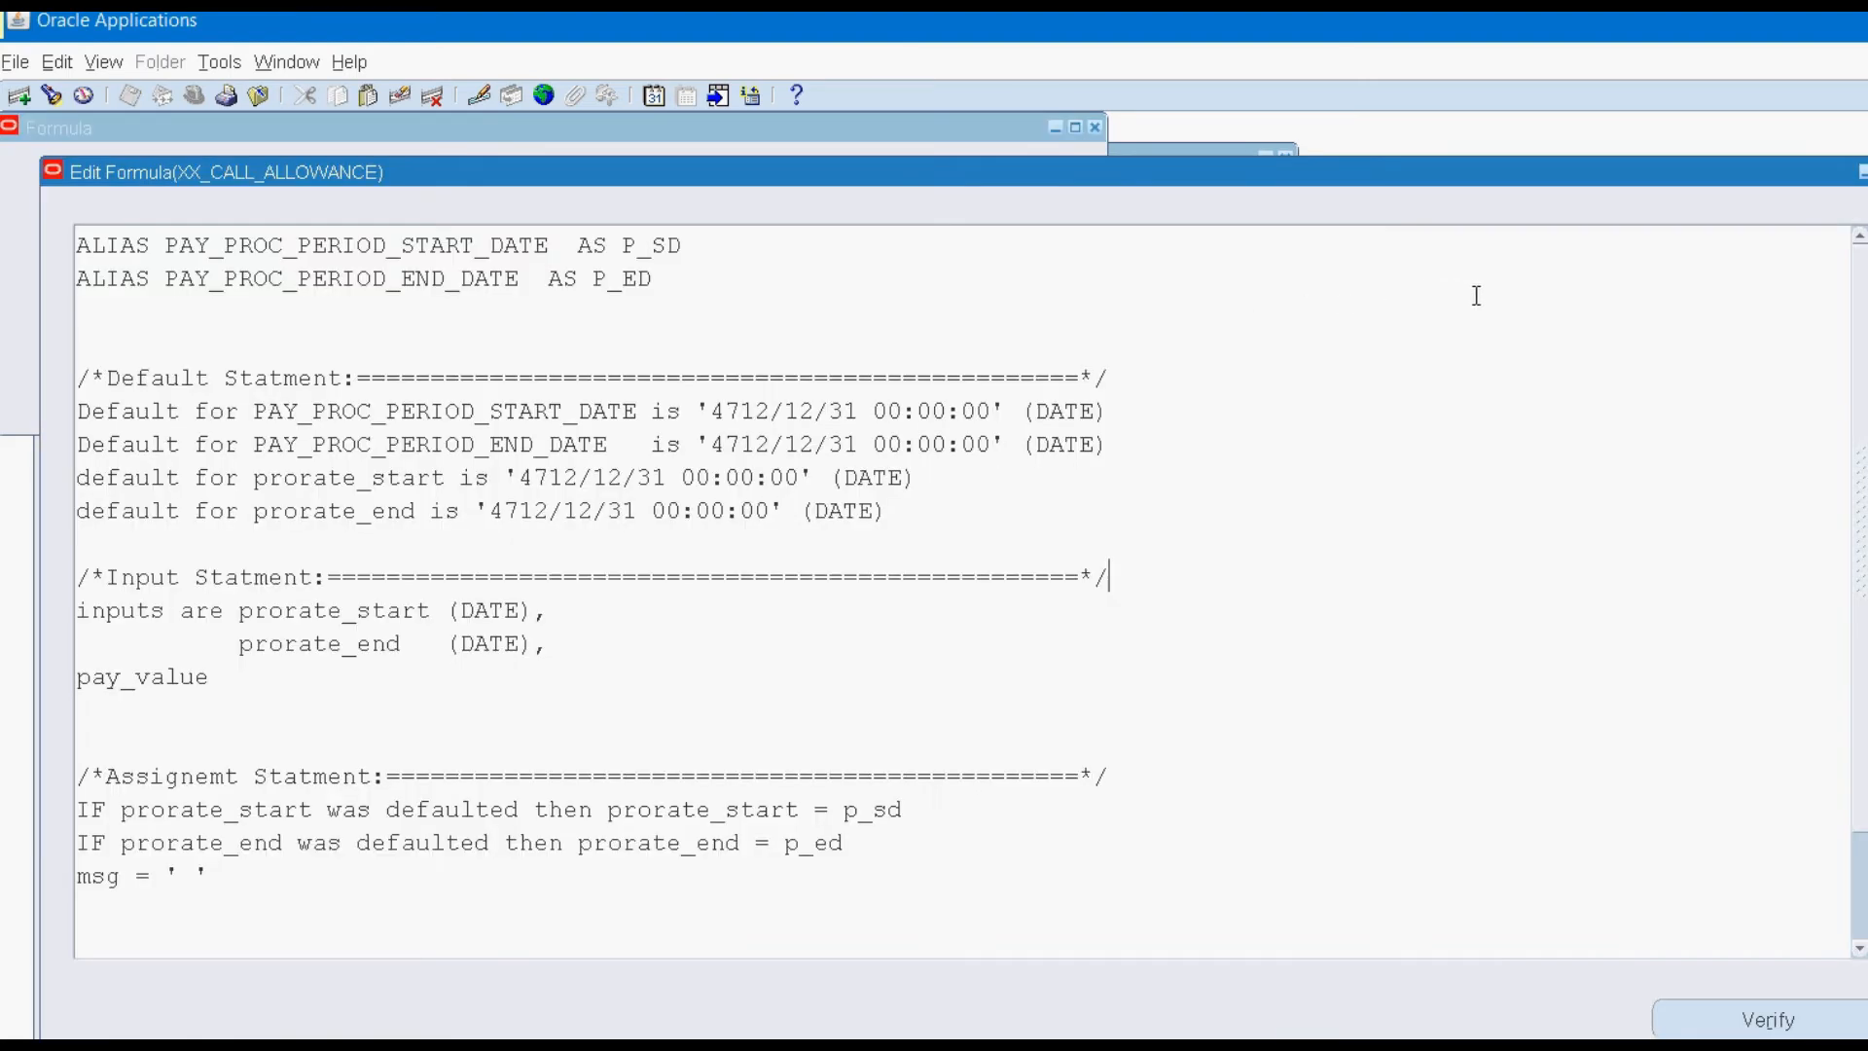
{"action": "scroll", "coordinate": [1485, 331], "scroll_direction": "down", "scroll_amount": 3}
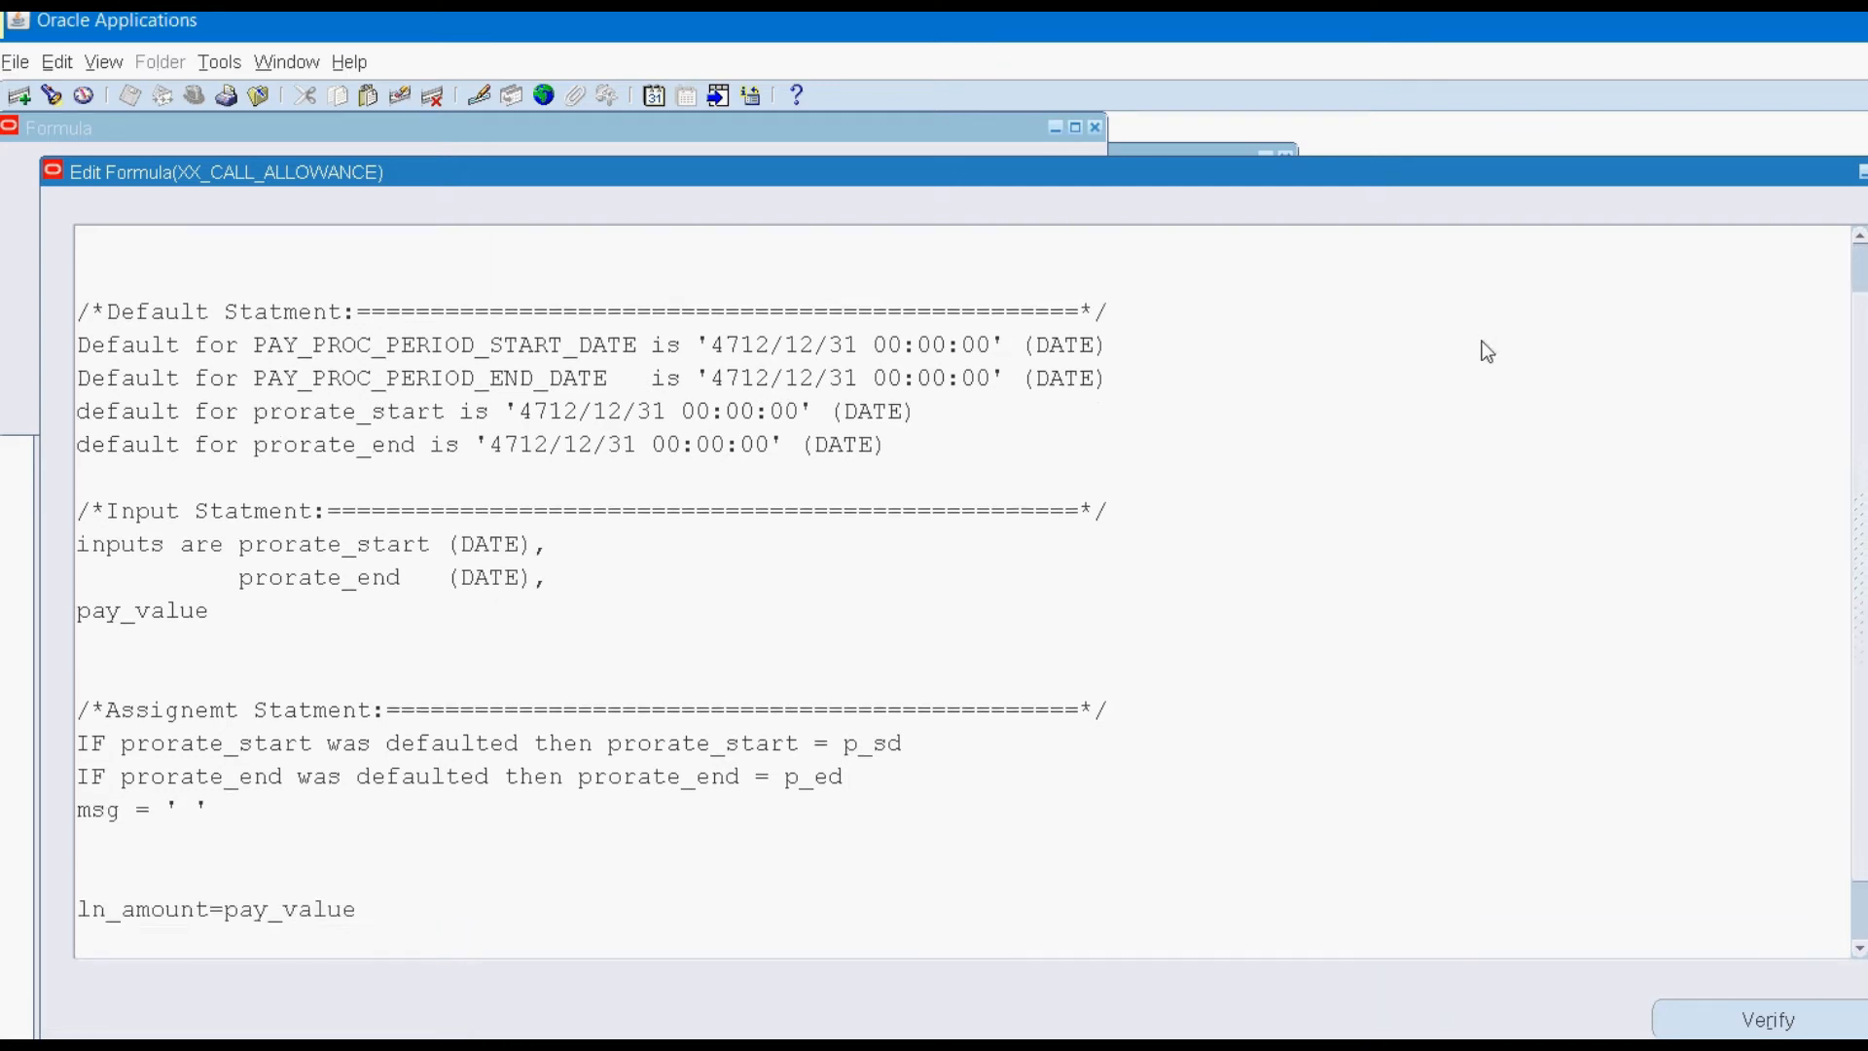
Examine the prorate_start and prorate_end inputs, their default assignments and the ln_amount=pay_value line in the XX_CALL_ALLOWANCE formula.
{"action": "left_click_drag", "start_coordinate": [551, 443], "coordinate": [195, 418]}
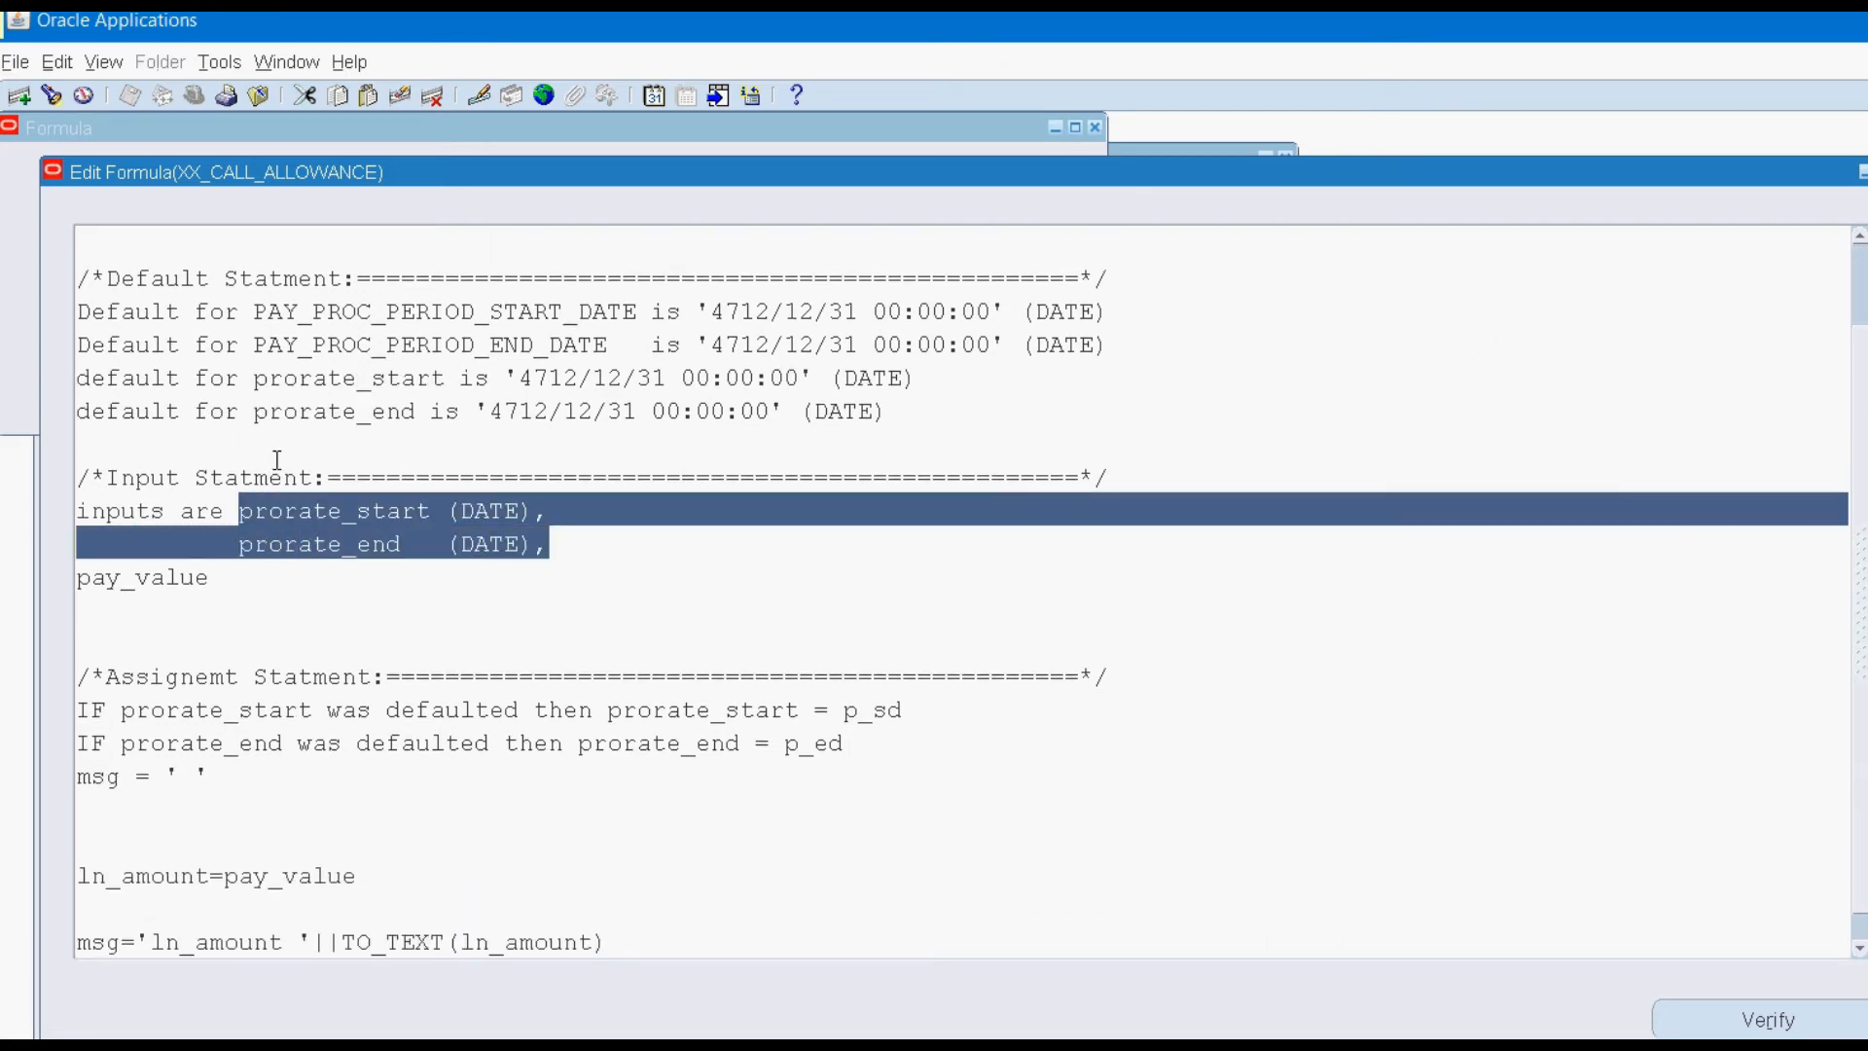
{"action": "left_click", "coordinate": [229, 480]}
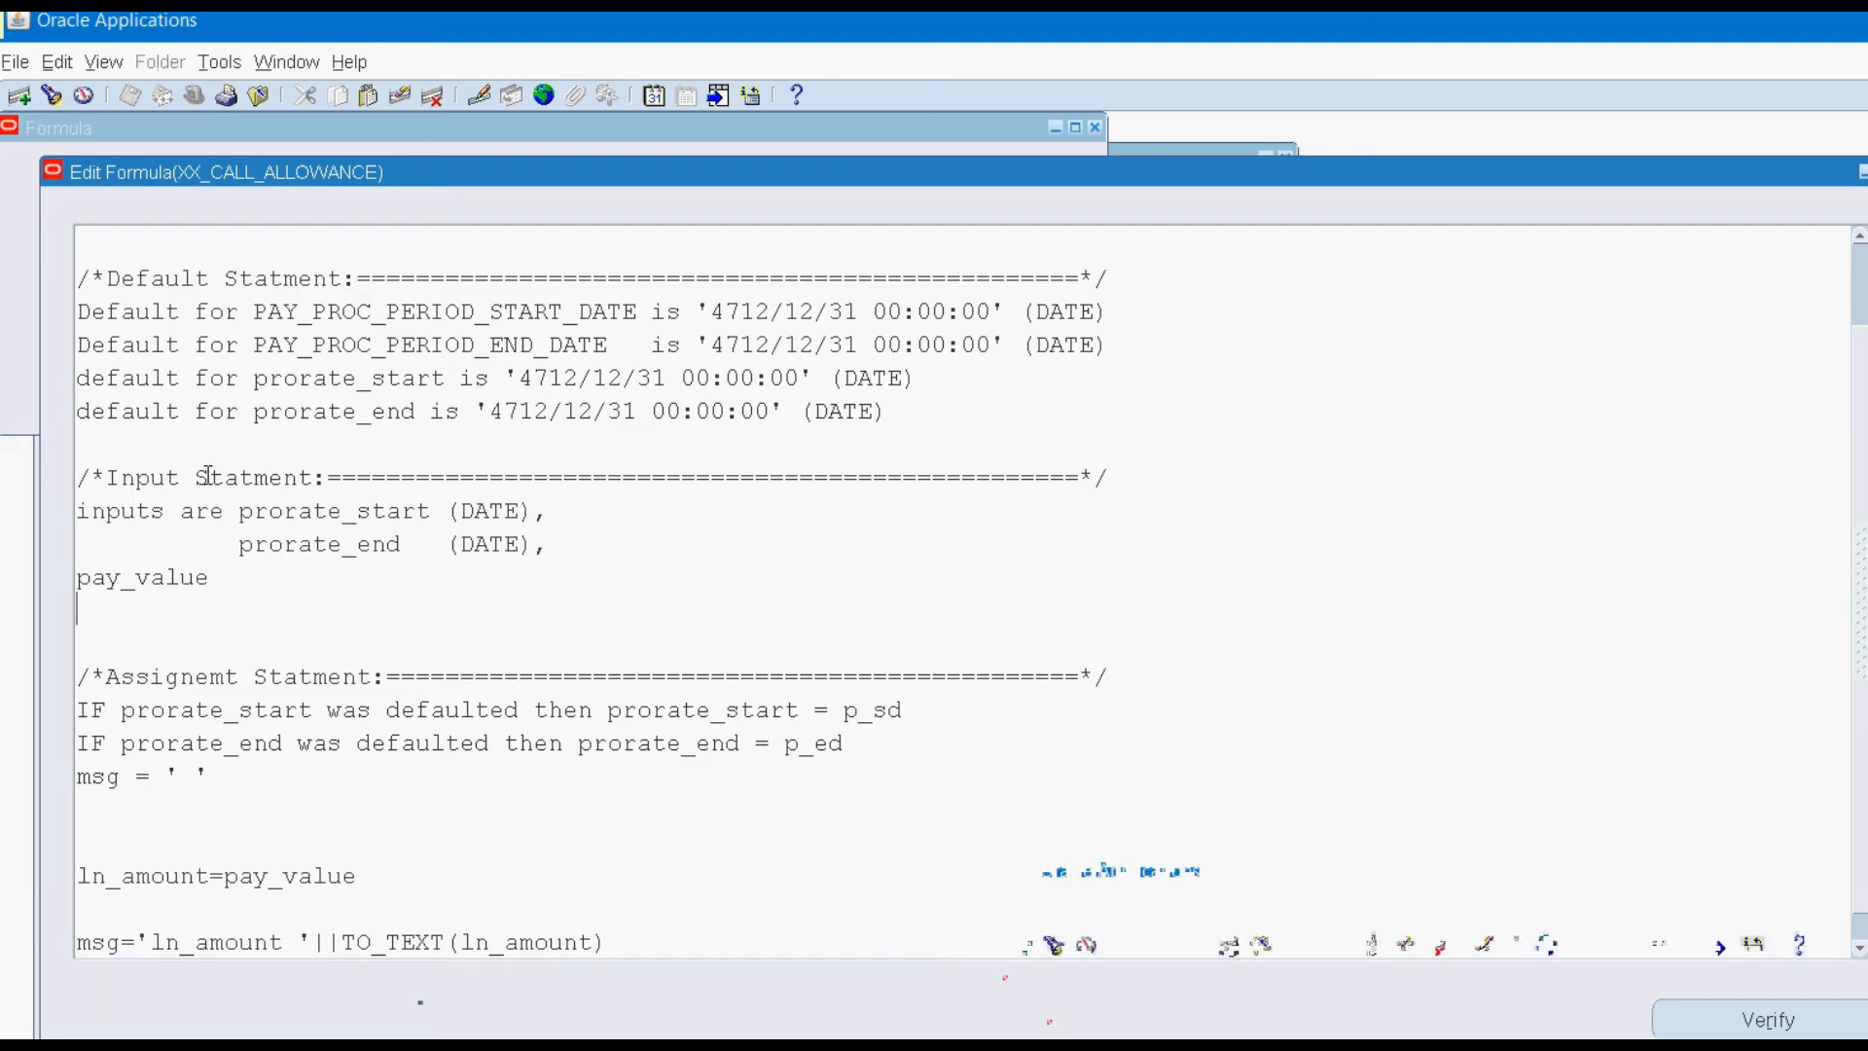
{"action": "scroll", "coordinate": [1489, 392], "scroll_direction": "down", "scroll_amount": 1}
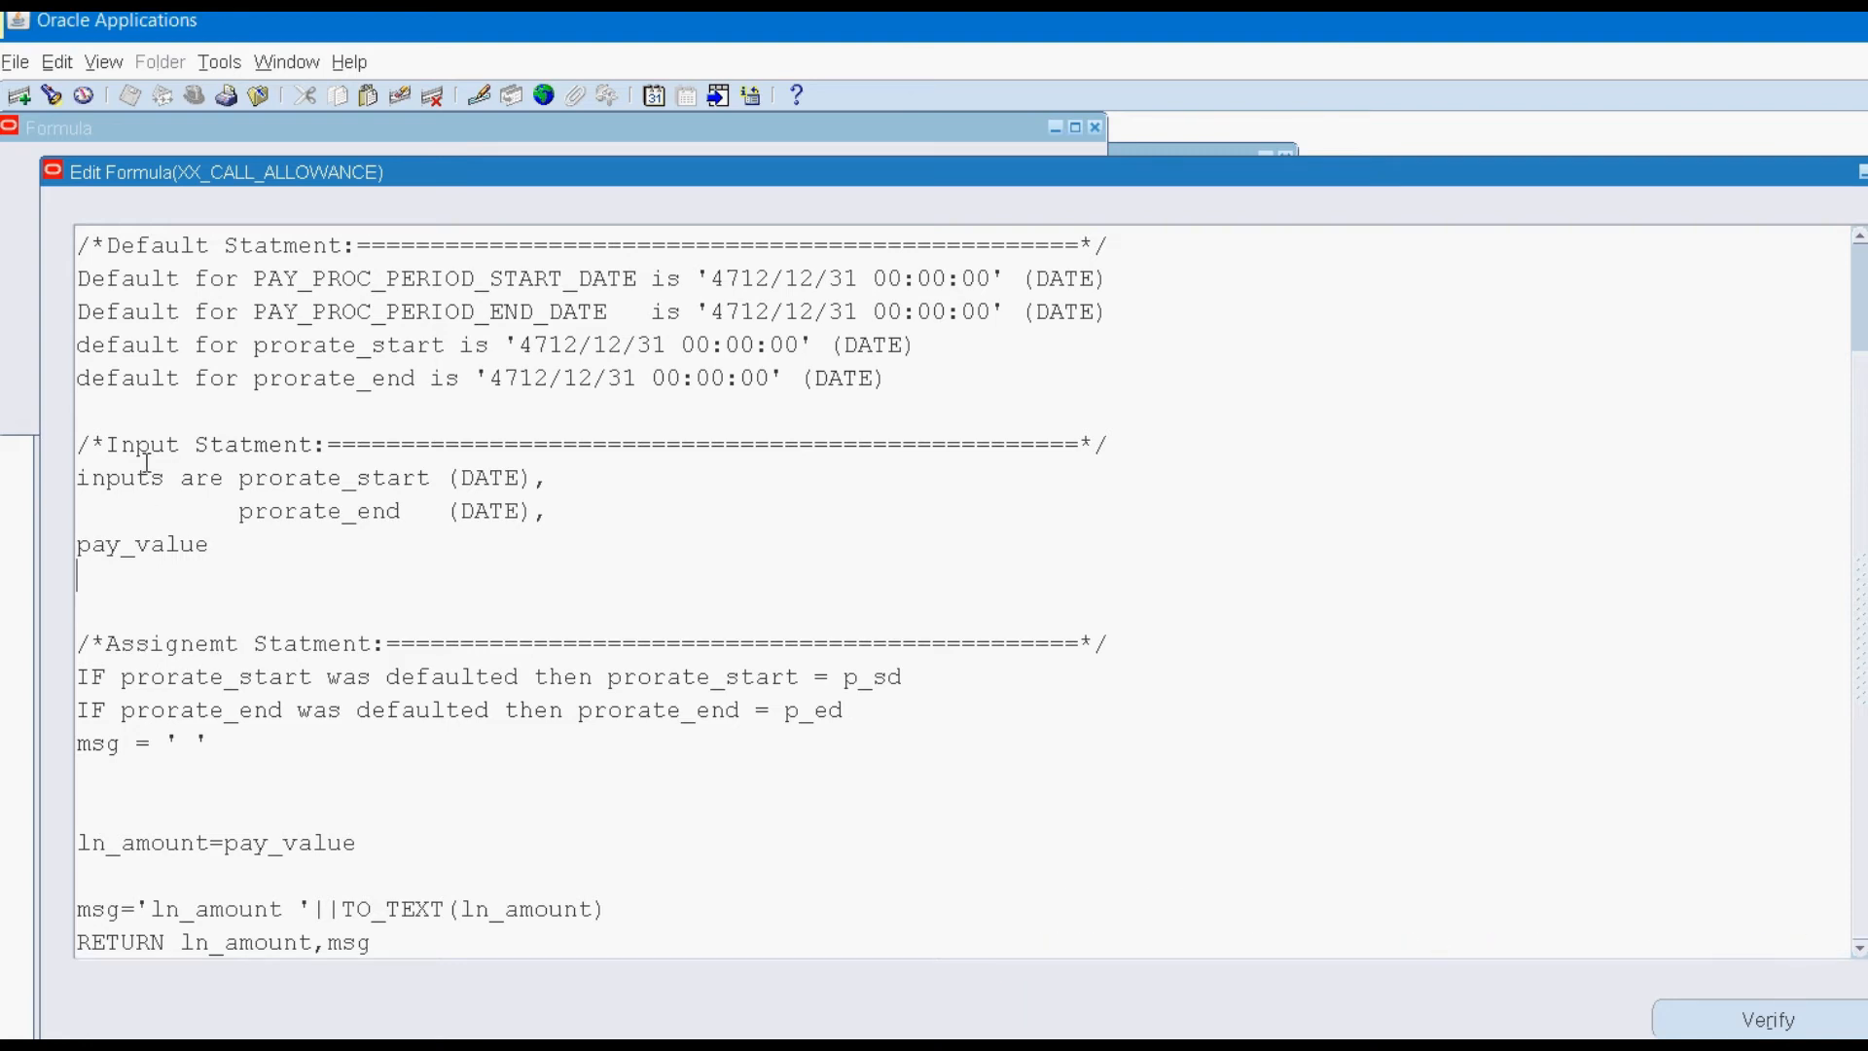
{"action": "left_click_drag", "start_coordinate": [210, 843], "coordinate": [77, 842]}
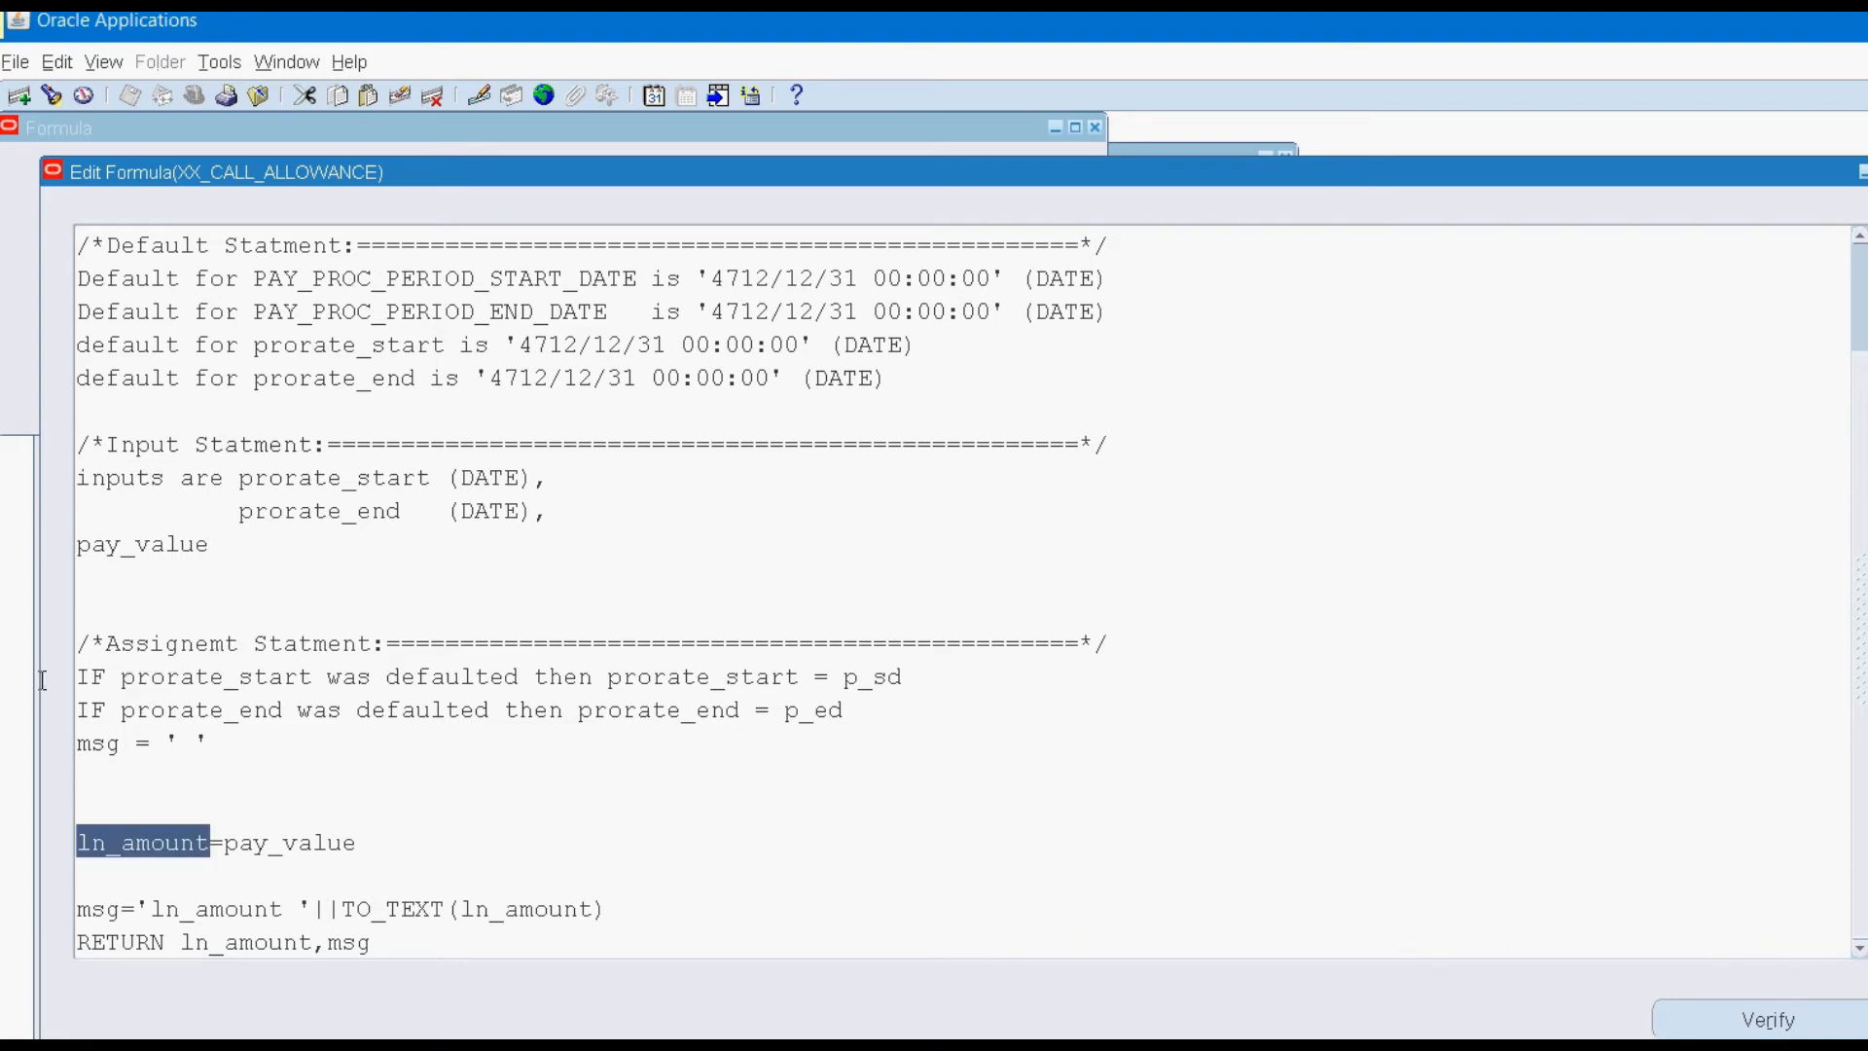
{"action": "left_click_drag", "start_coordinate": [844, 710], "coordinate": [77, 677]}
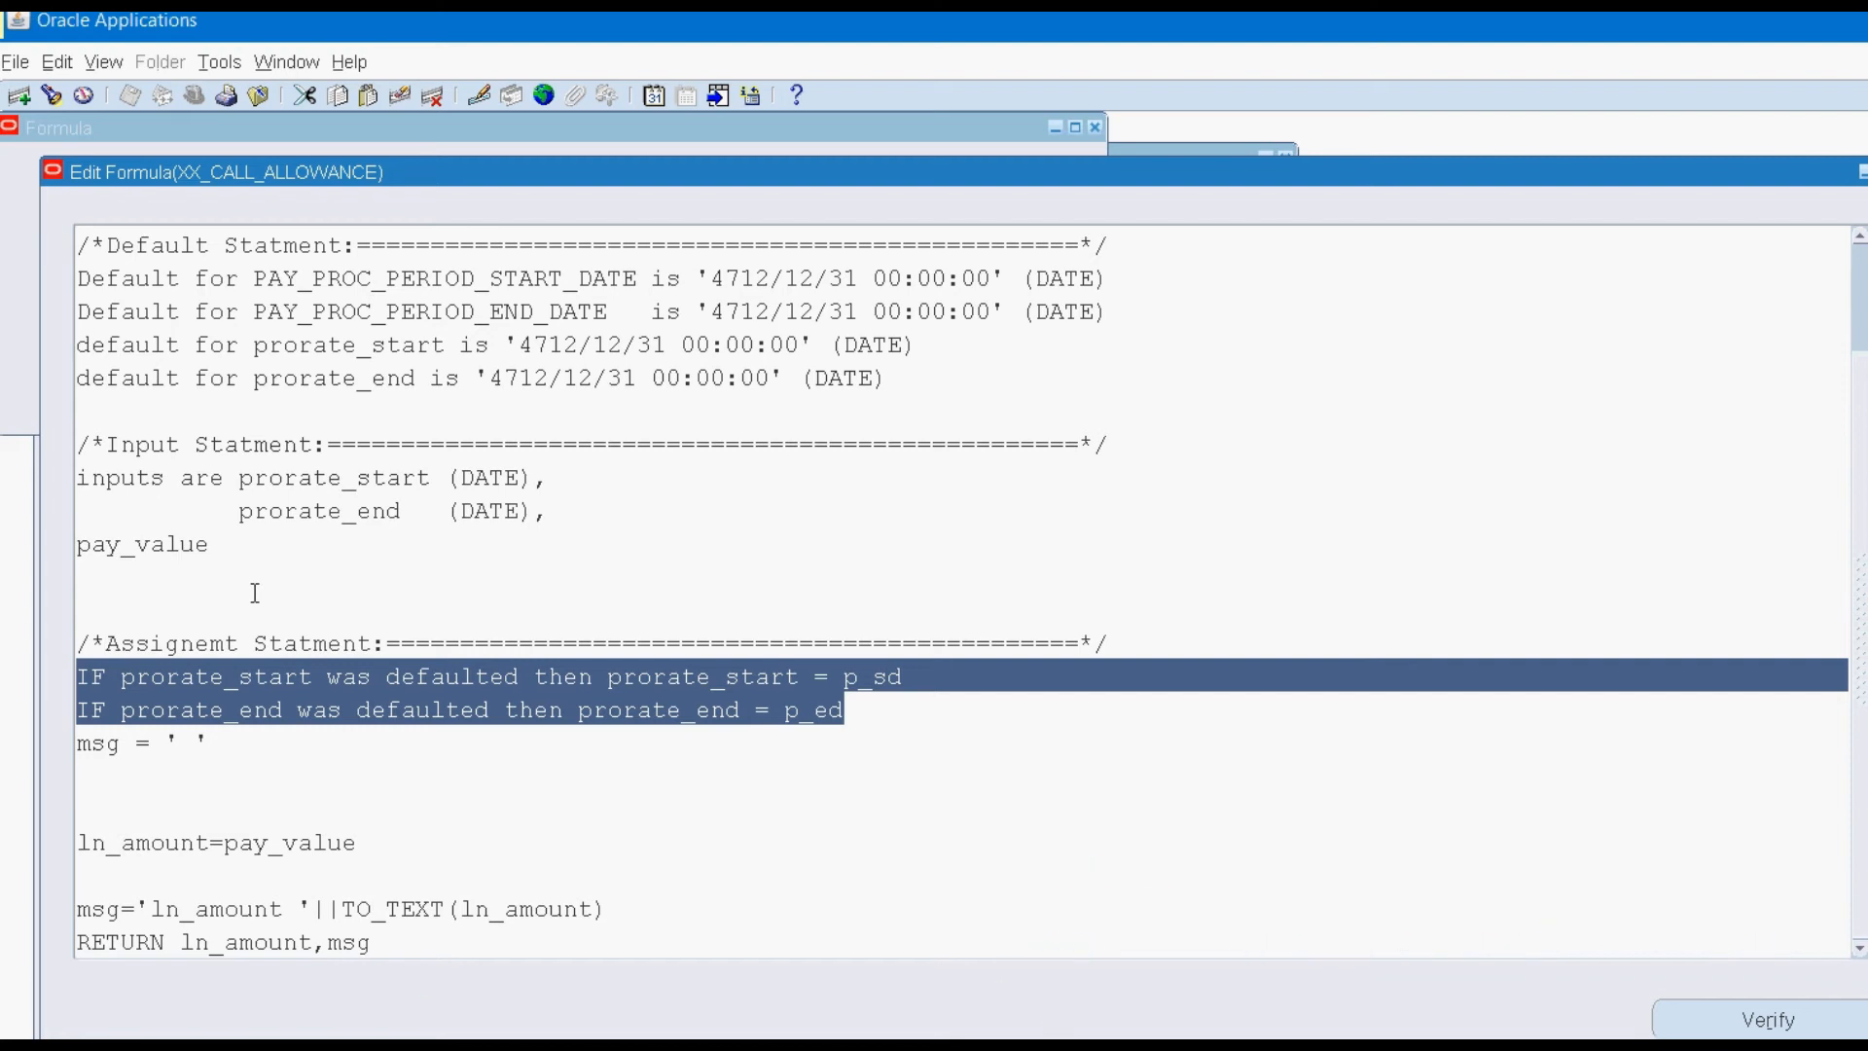
{"action": "left_click", "coordinate": [418, 842]}
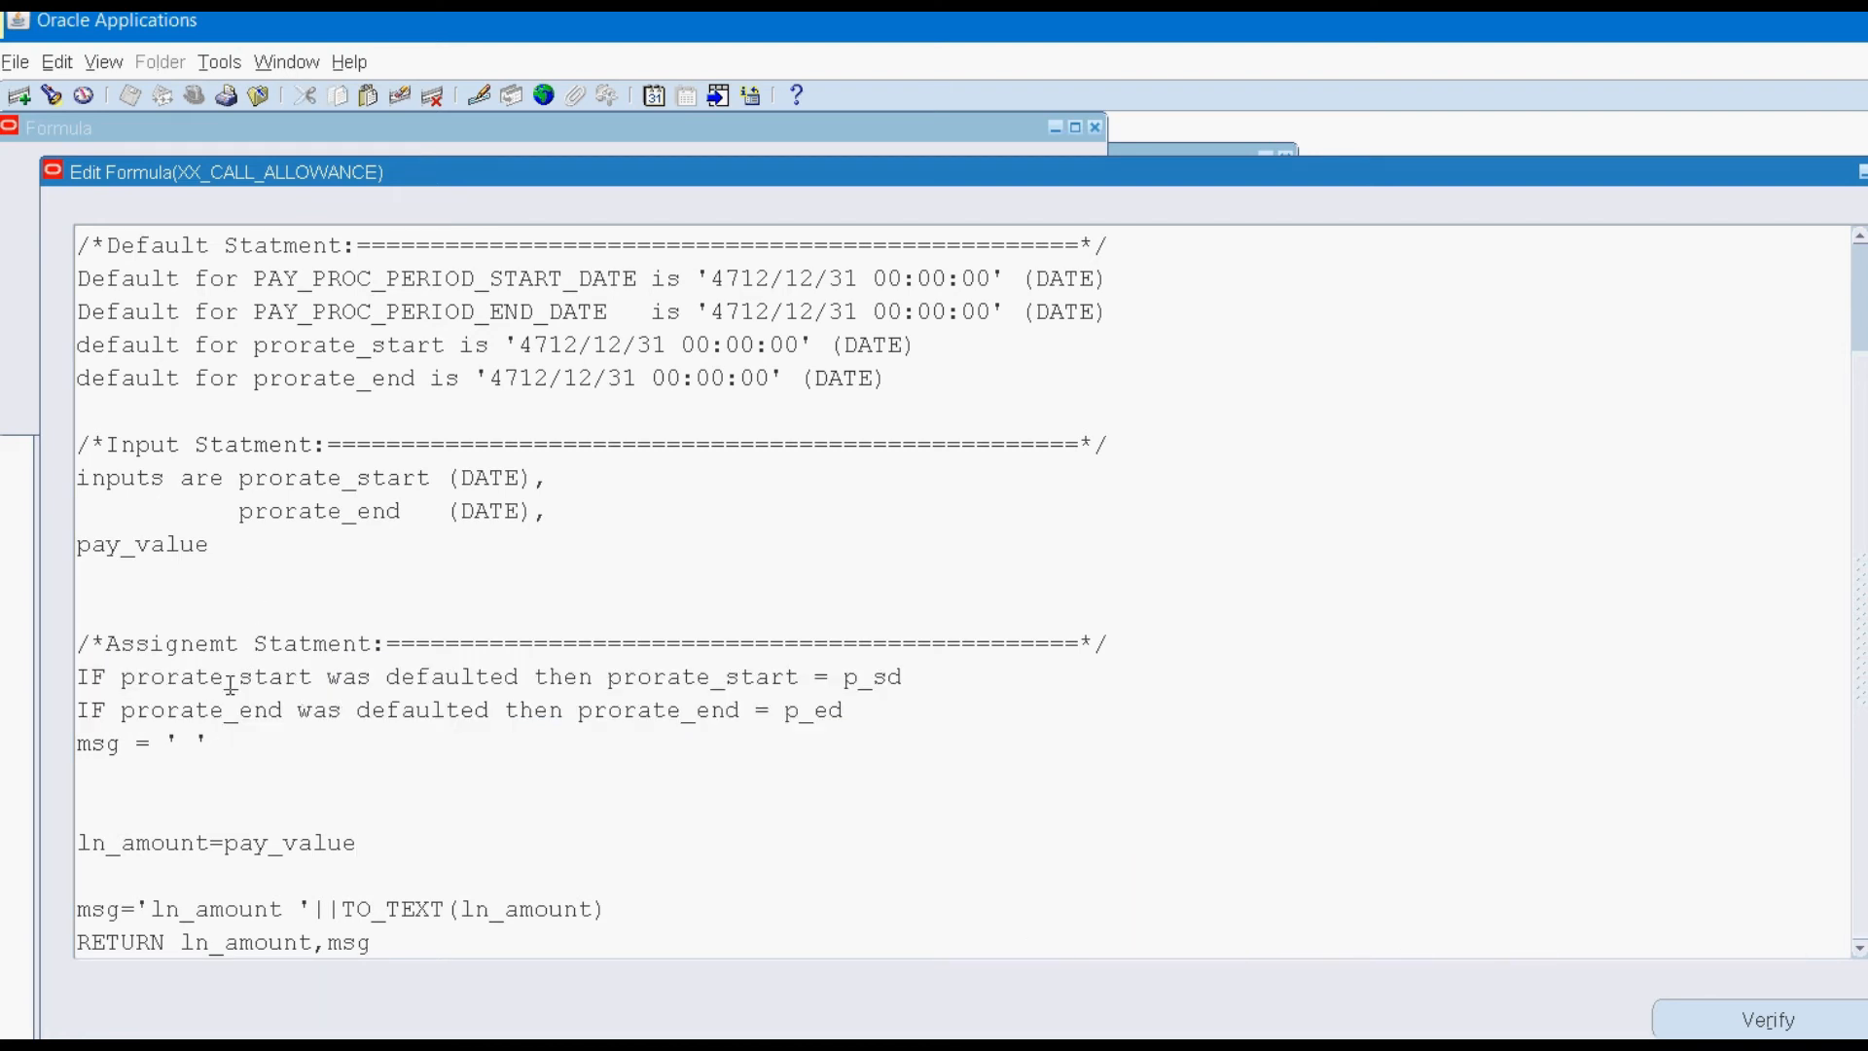
{"action": "left_click_drag", "start_coordinate": [361, 843], "coordinate": [223, 842]}
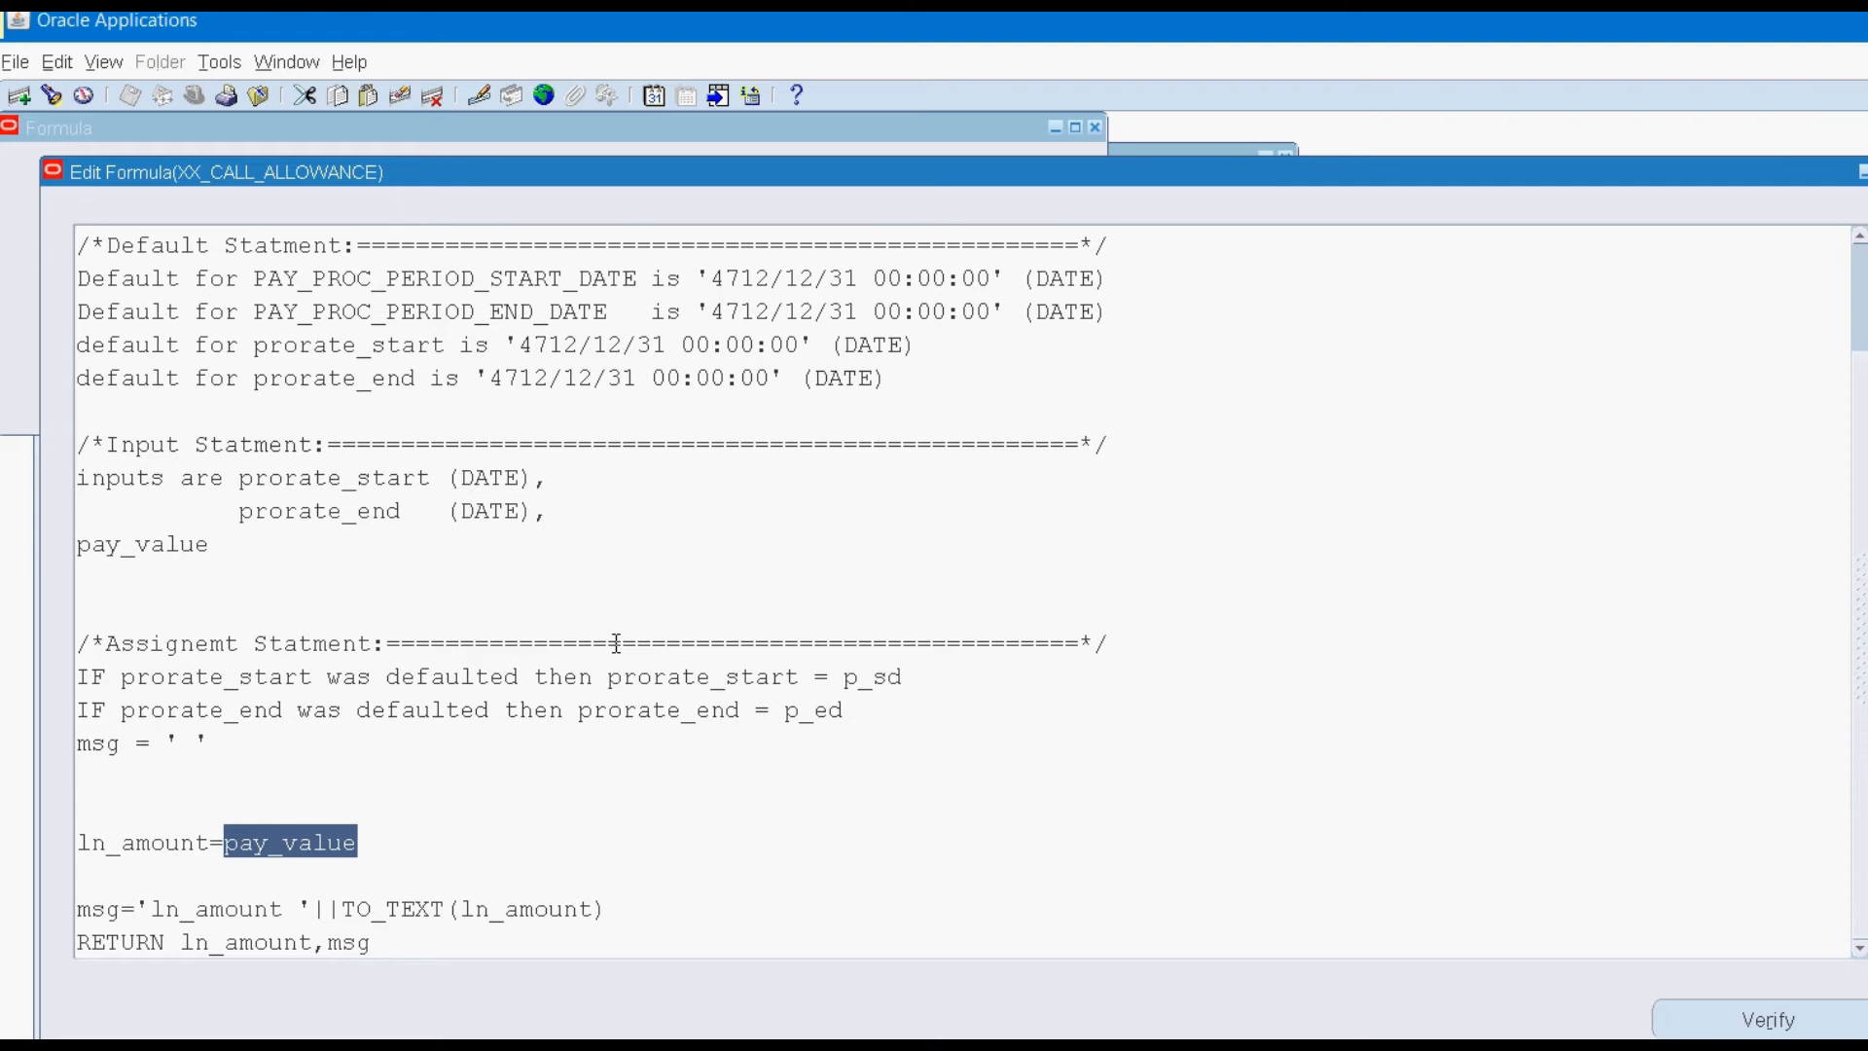
Close the formula and retrieve the formula result rules for the Call Allowance element.
{"action": "left_click", "coordinate": [1526, 136]}
{"action": "key", "text": "F4"}
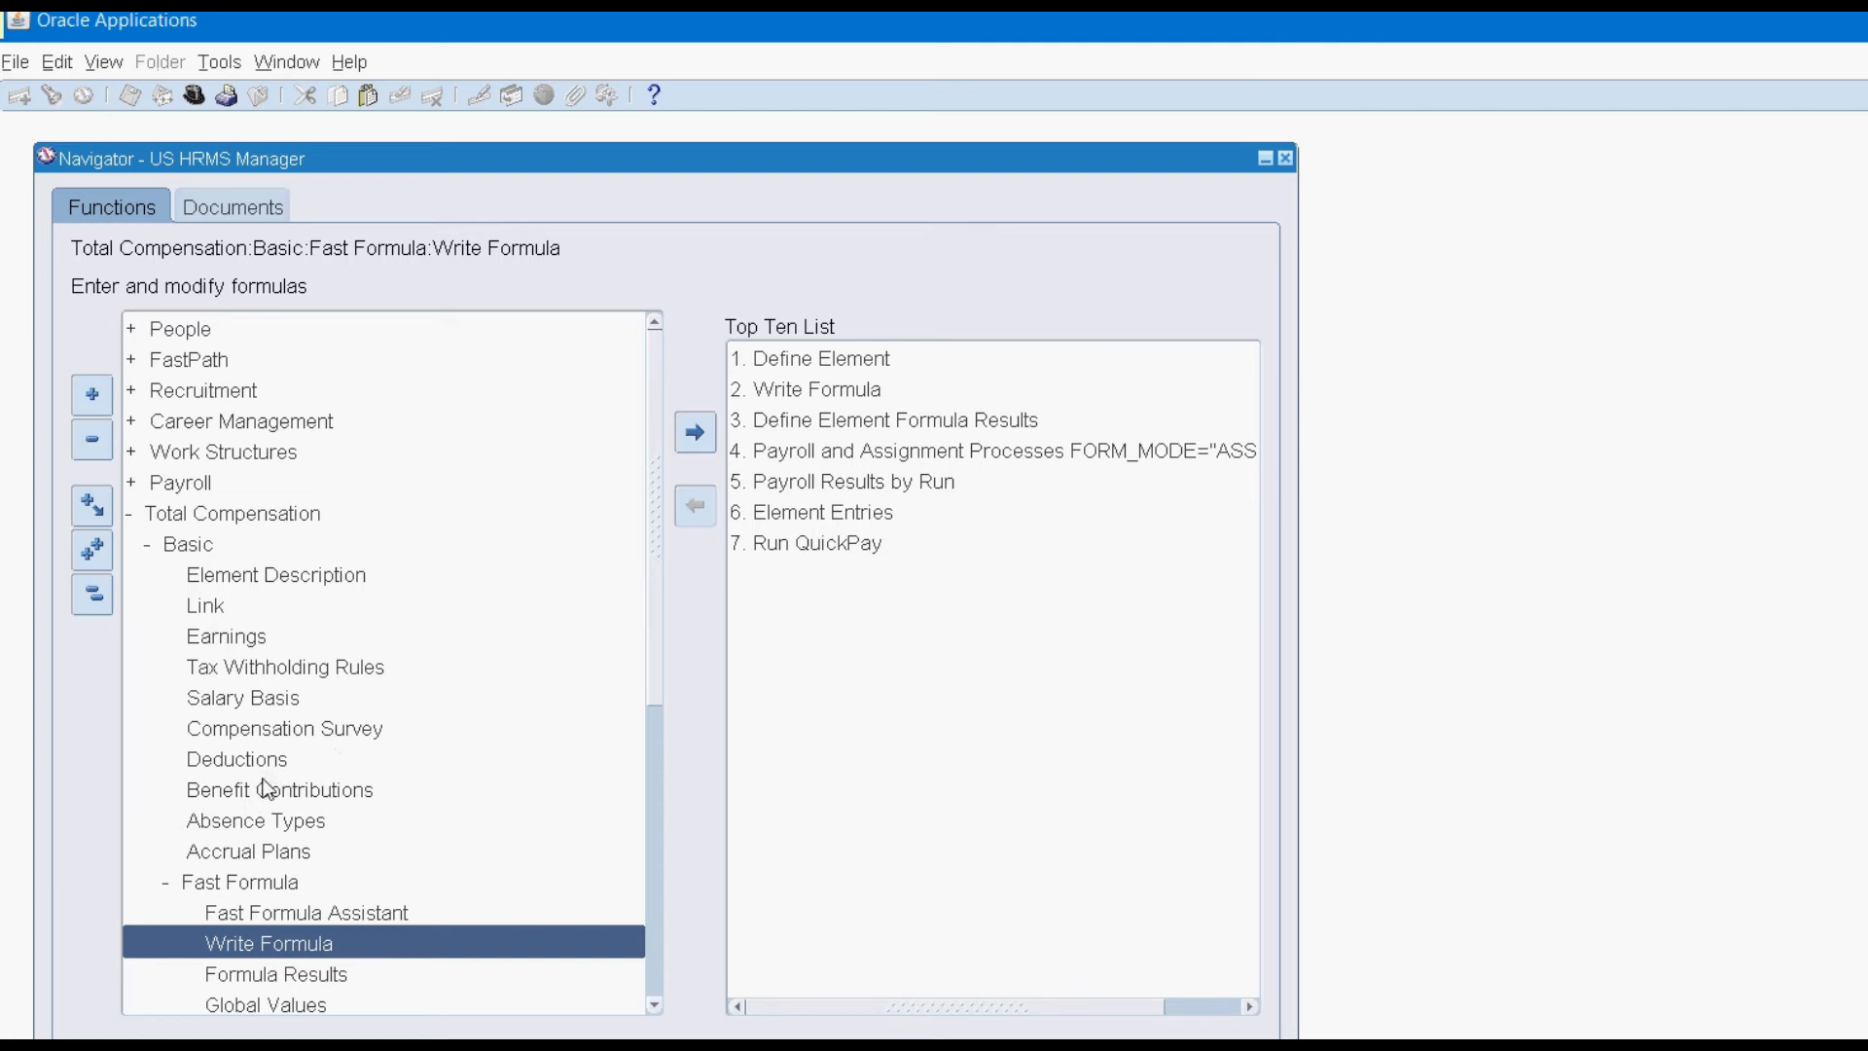
{"action": "key", "text": "Down"}
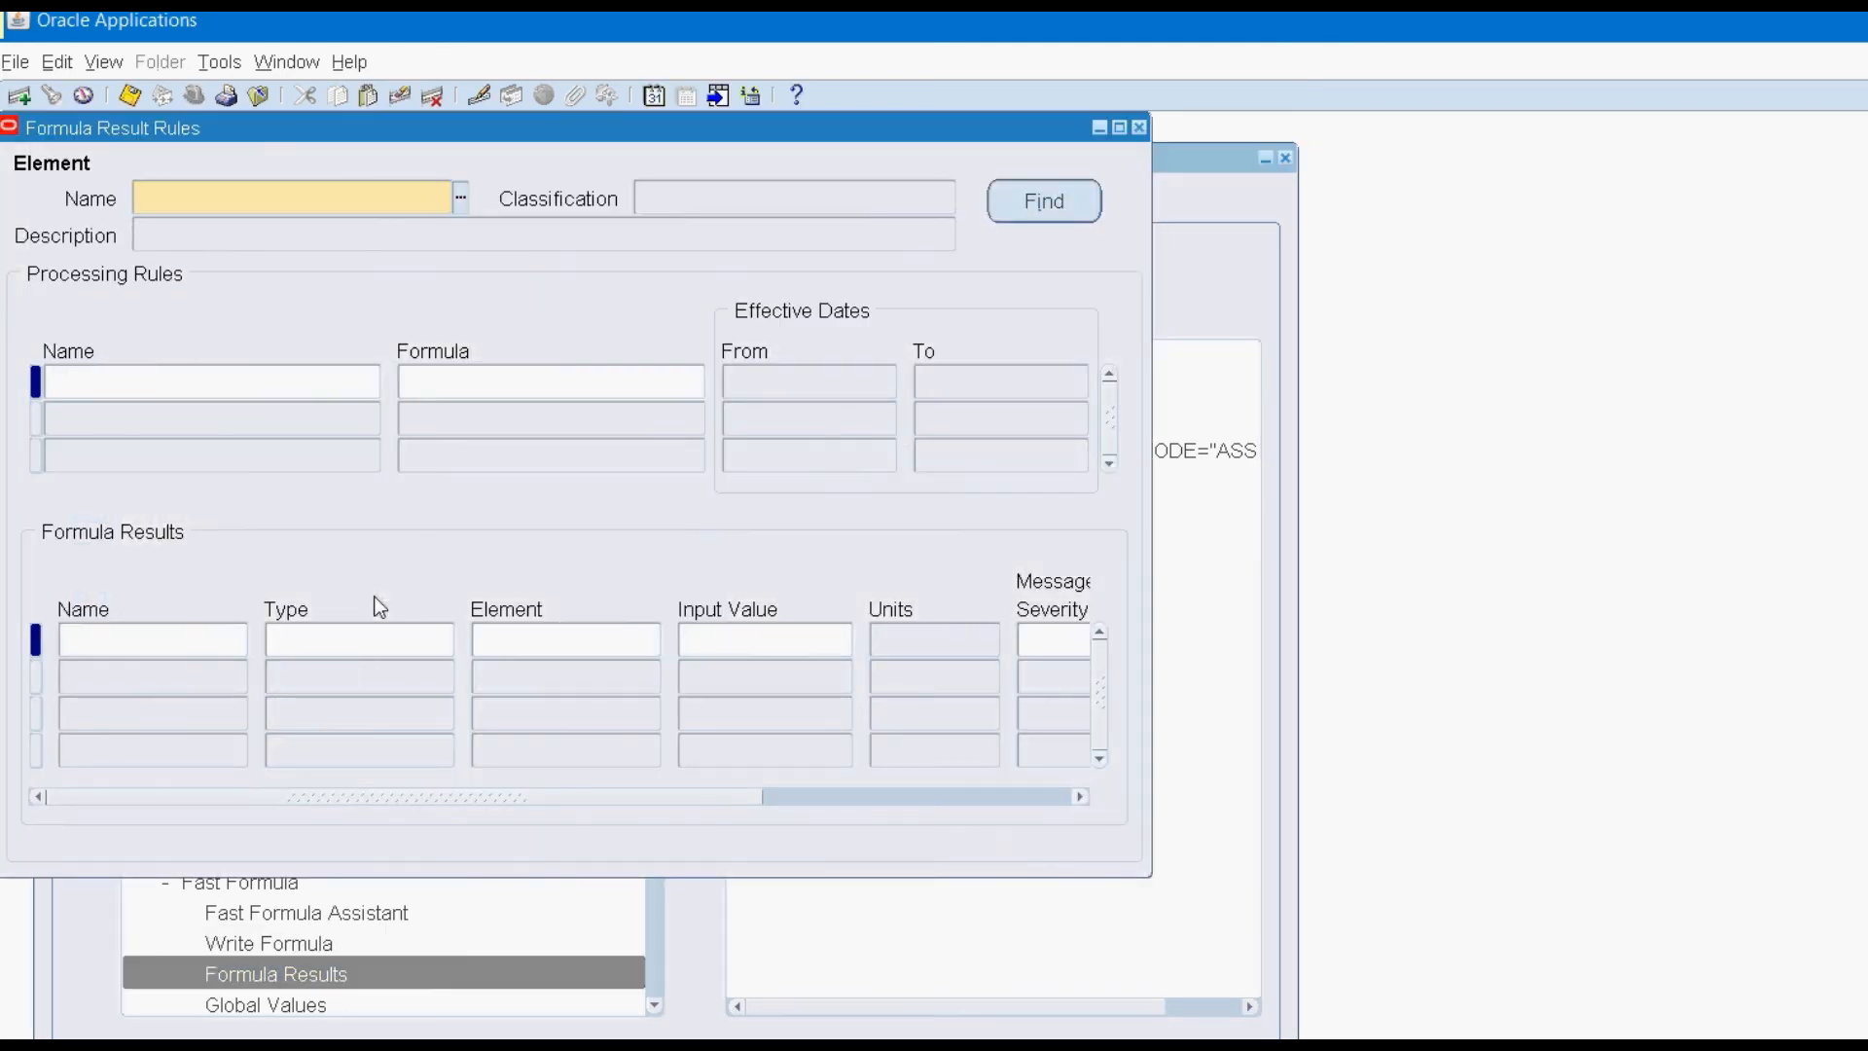
{"action": "type", "text": "Call Al"}
{"action": "key", "text": "Tab"}
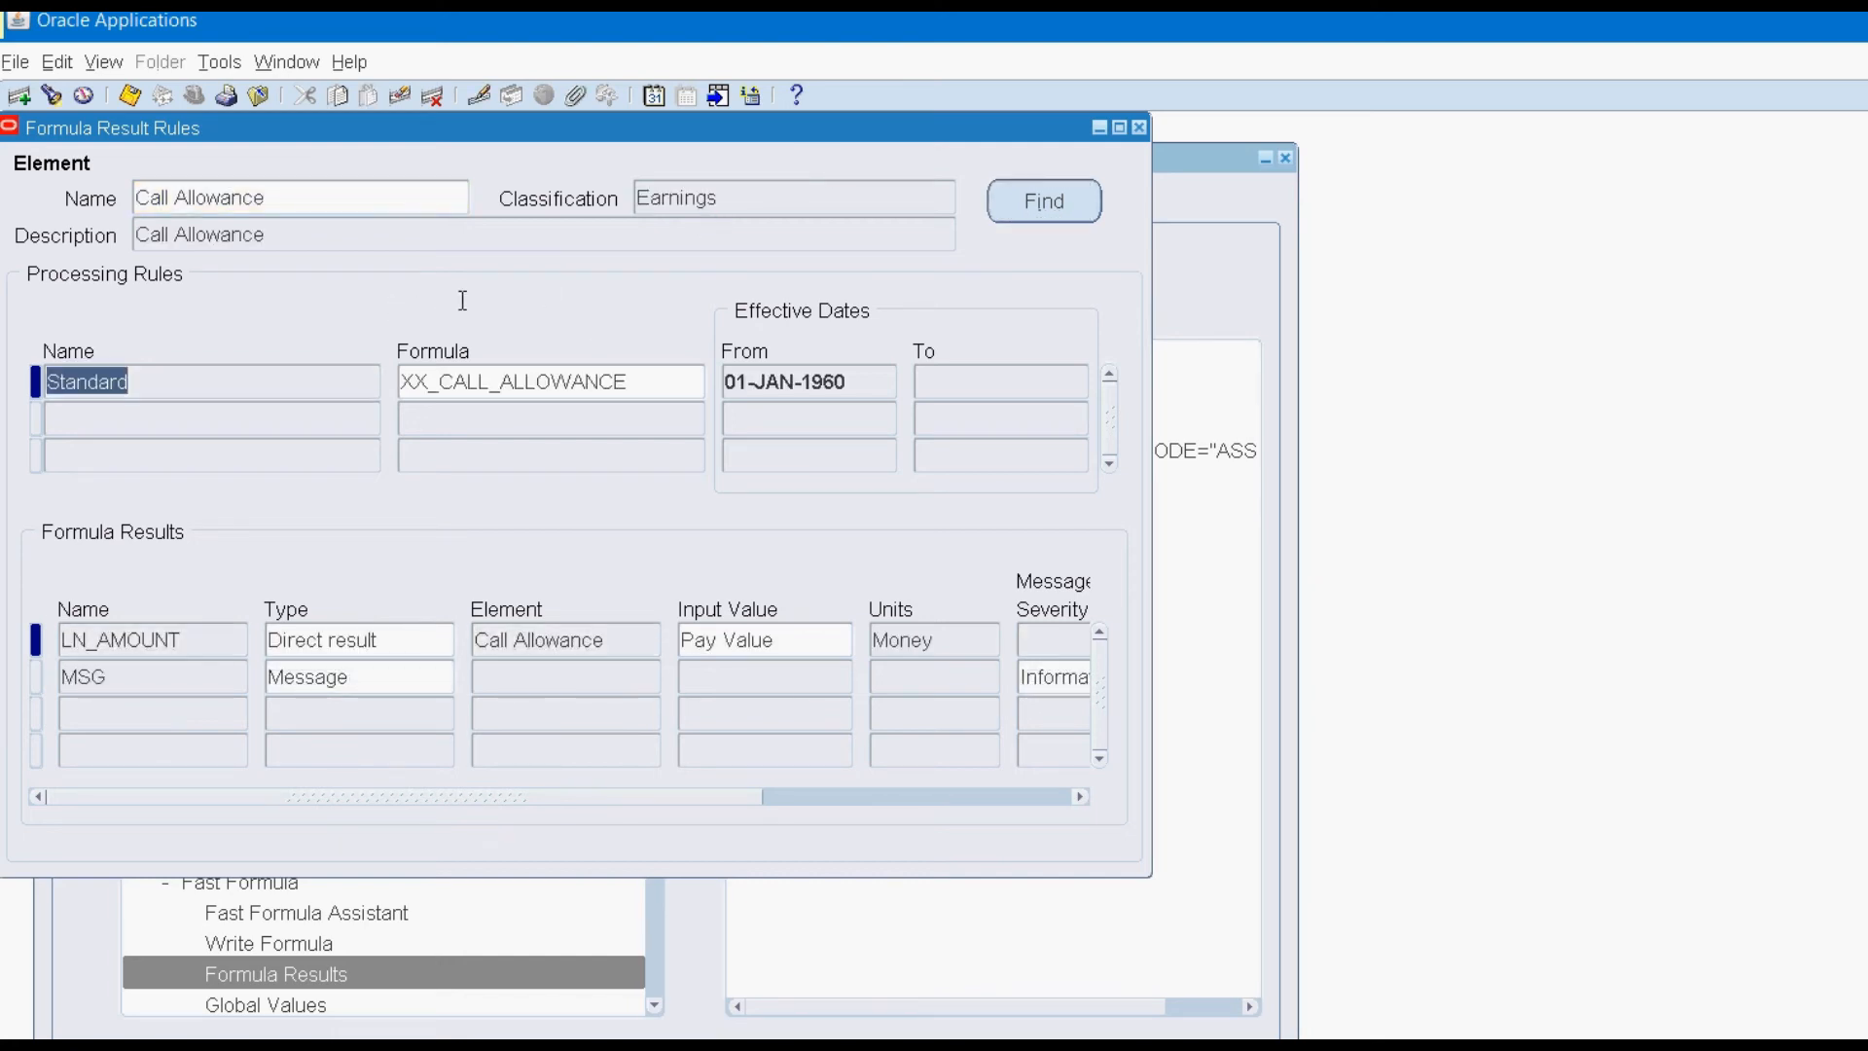
{"action": "key", "text": "Tab"}
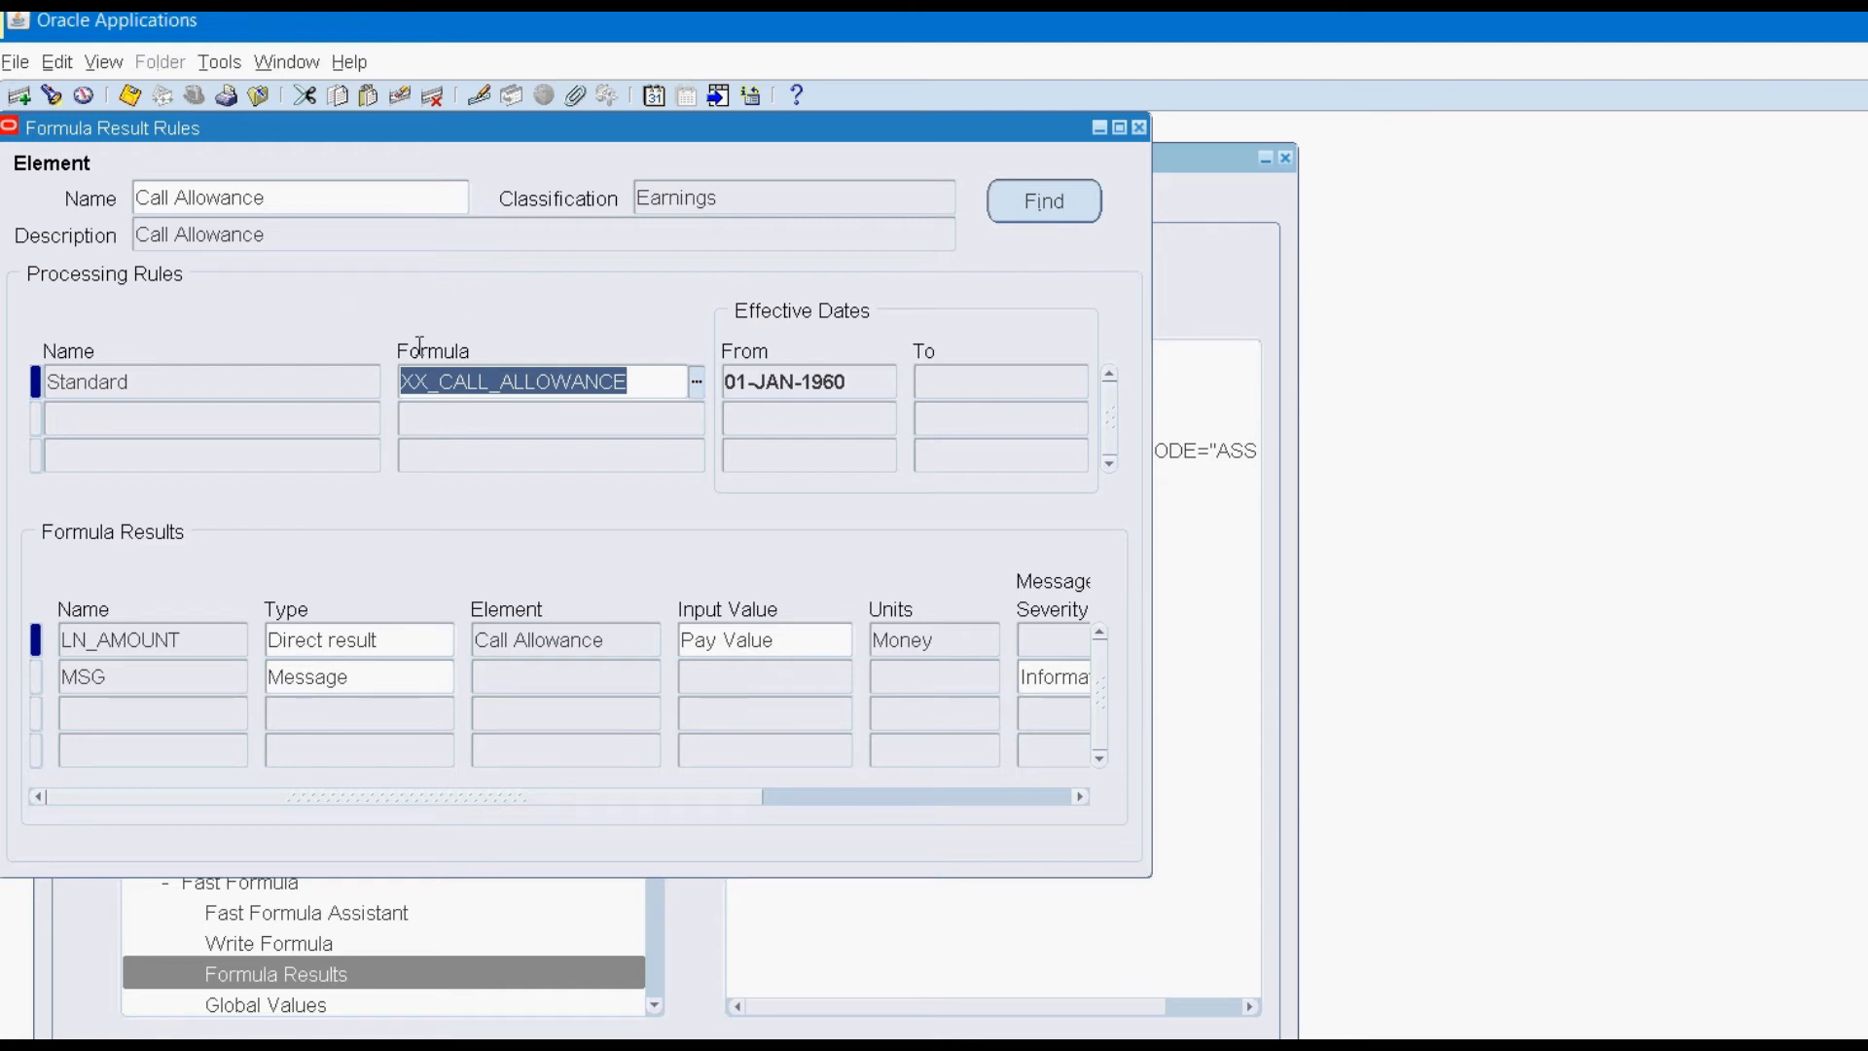
Examine the LN_AMOUNT and MSG formula results of Call Allowance with their result types and input value.
{"action": "left_click", "coordinate": [166, 640]}
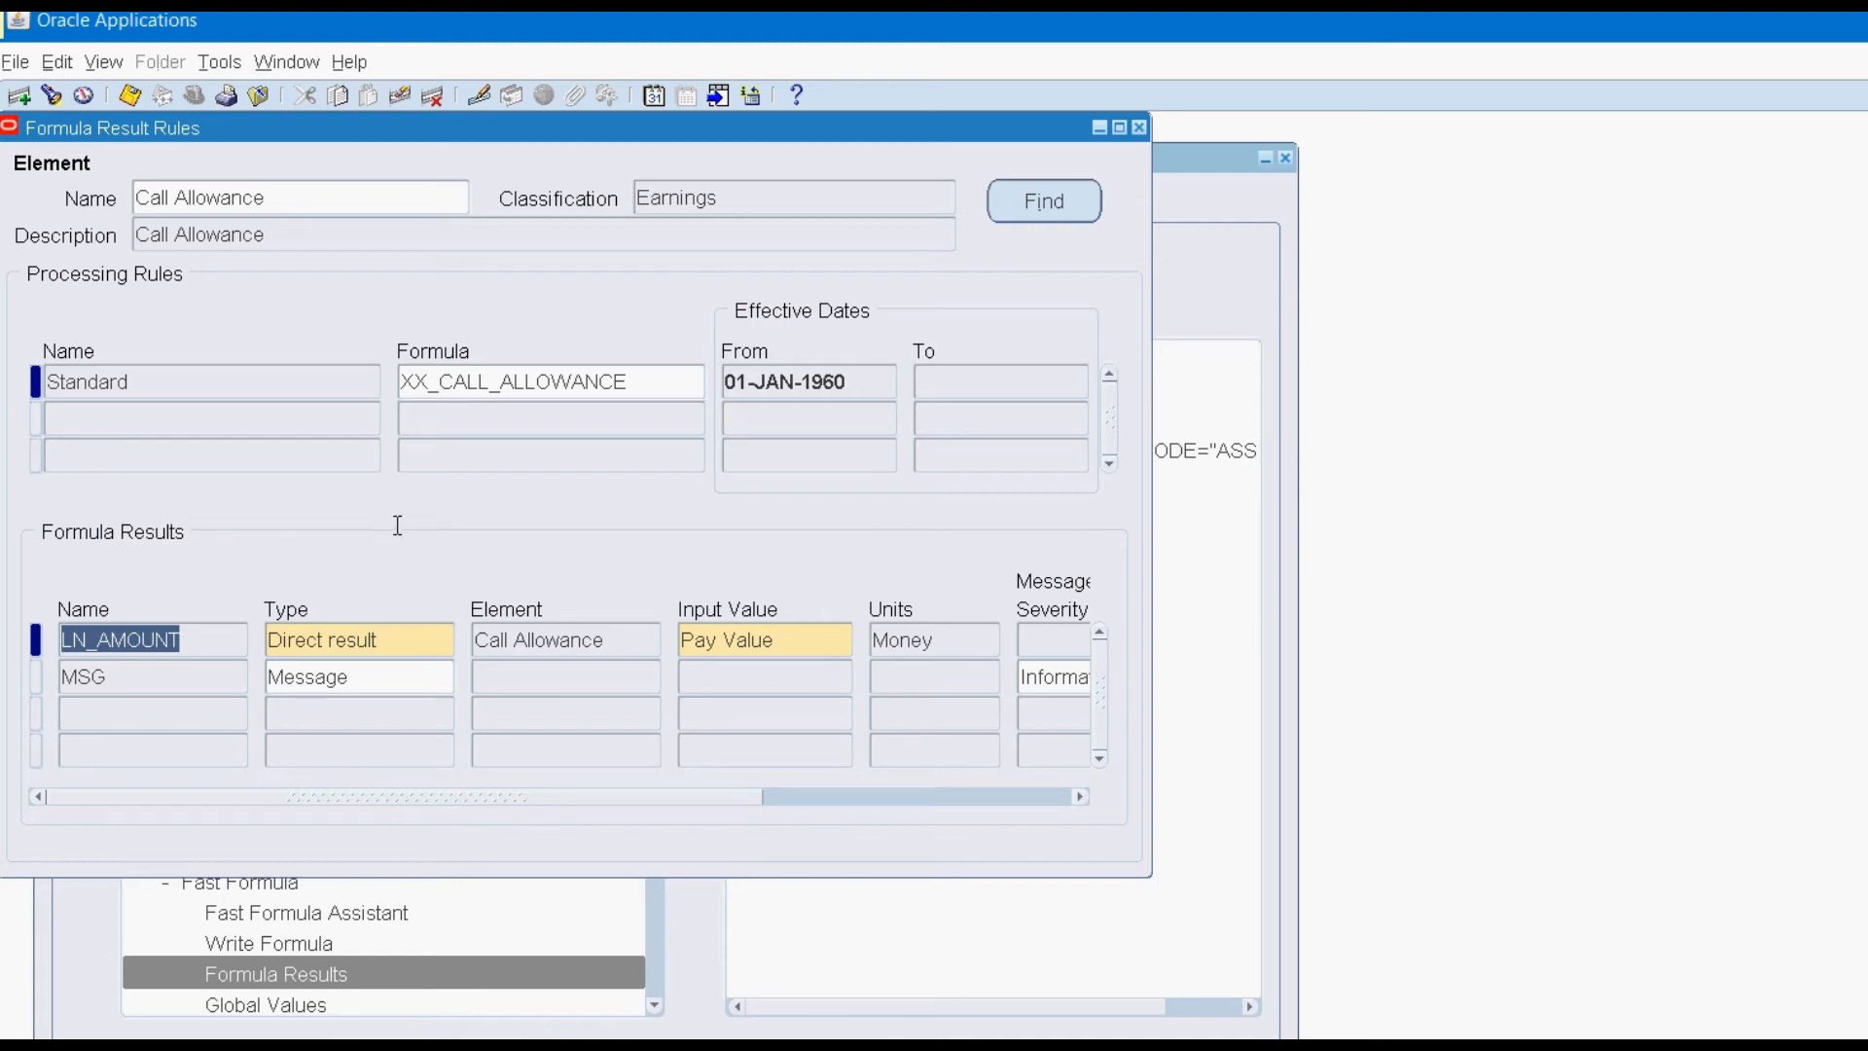
{"action": "key", "text": "Tab"}
{"action": "key", "text": "Tab"}
{"action": "left_click", "coordinate": [131, 677]}
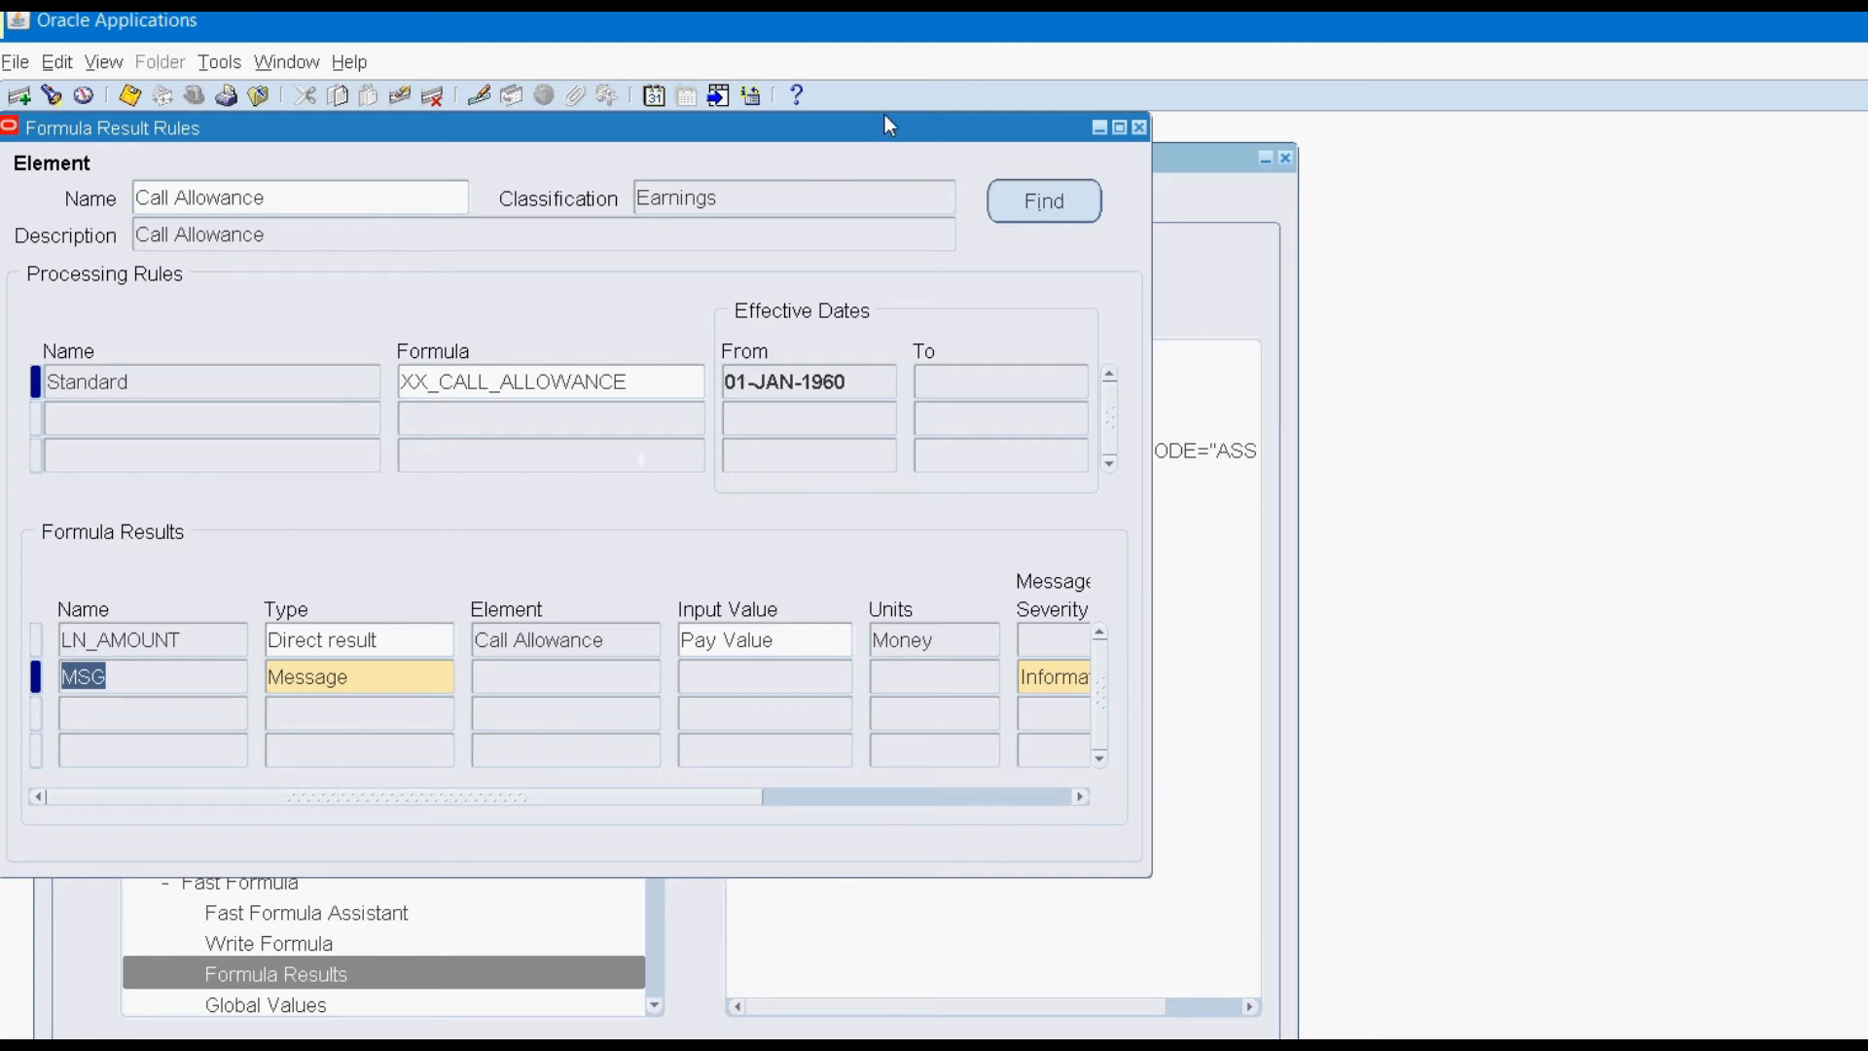
Close the formula result rules and query the element definition with the name pattern Call%Allow%.
{"action": "left_click", "coordinate": [1139, 127]}
{"action": "key", "text": "1"}
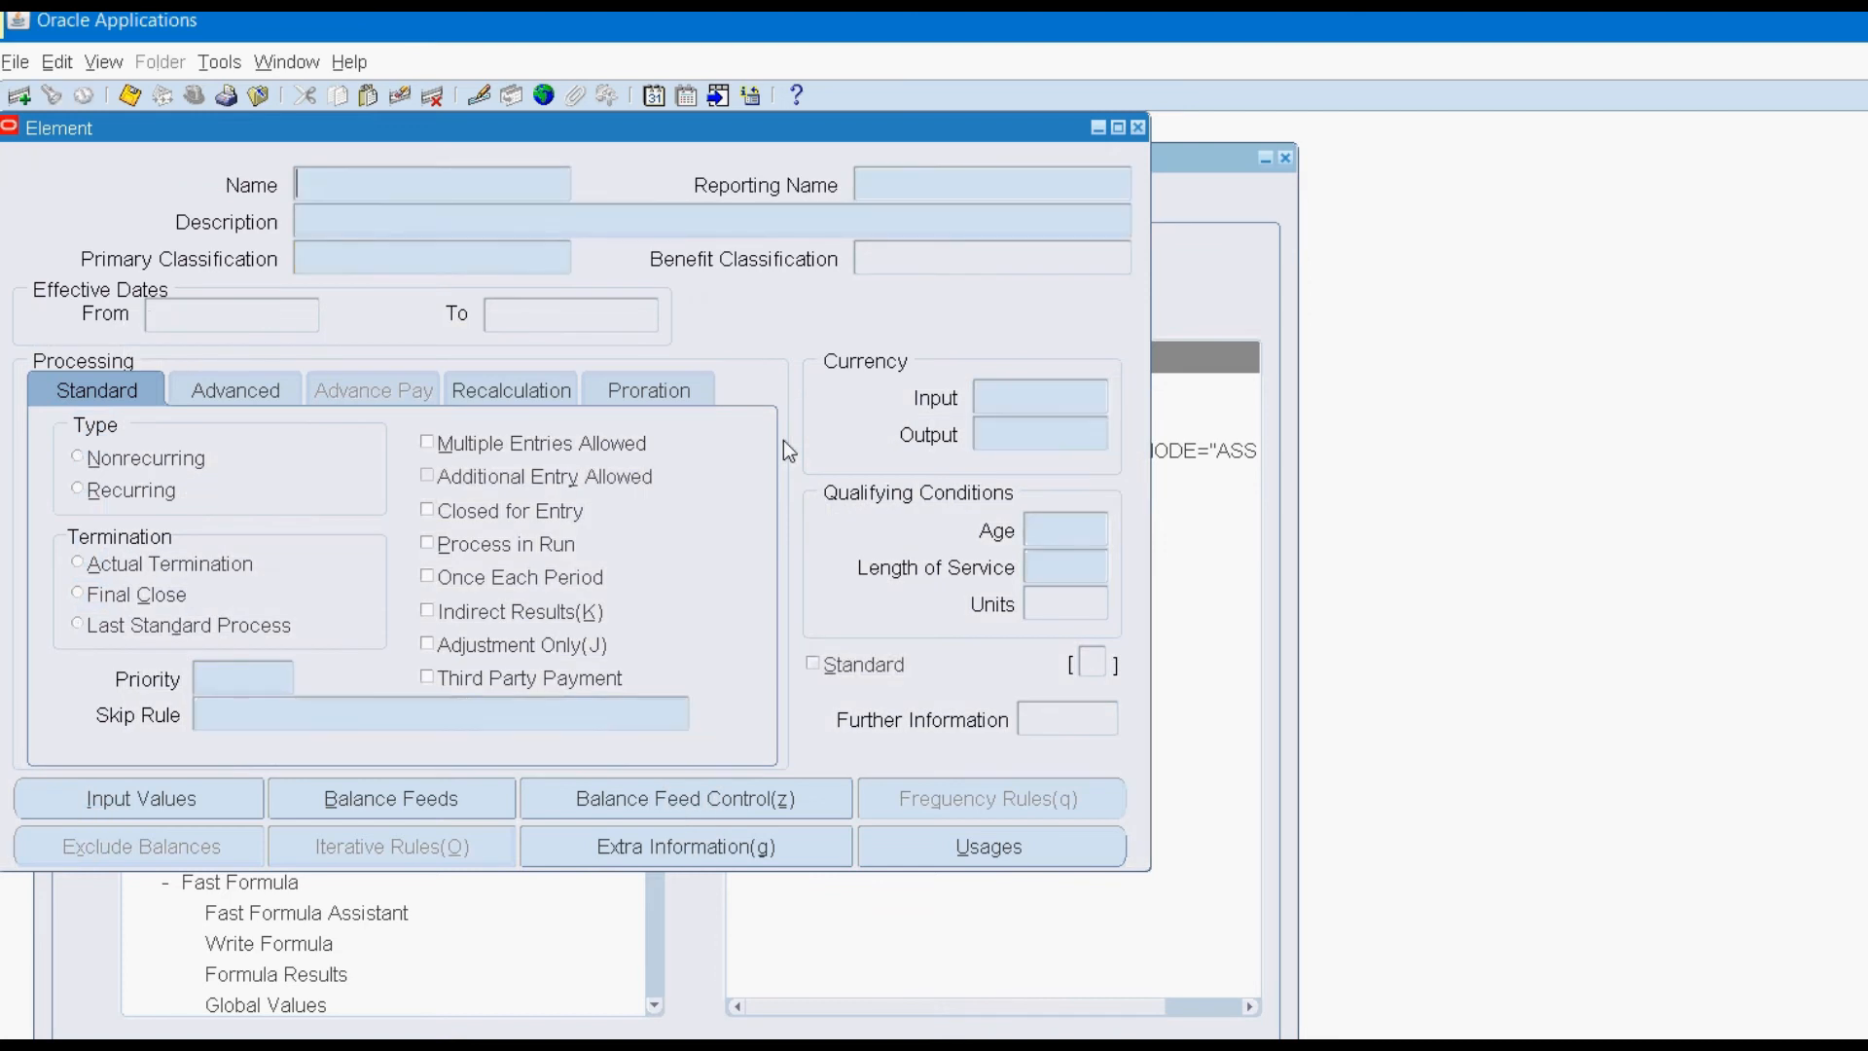
{"action": "type", "text": "Call"}
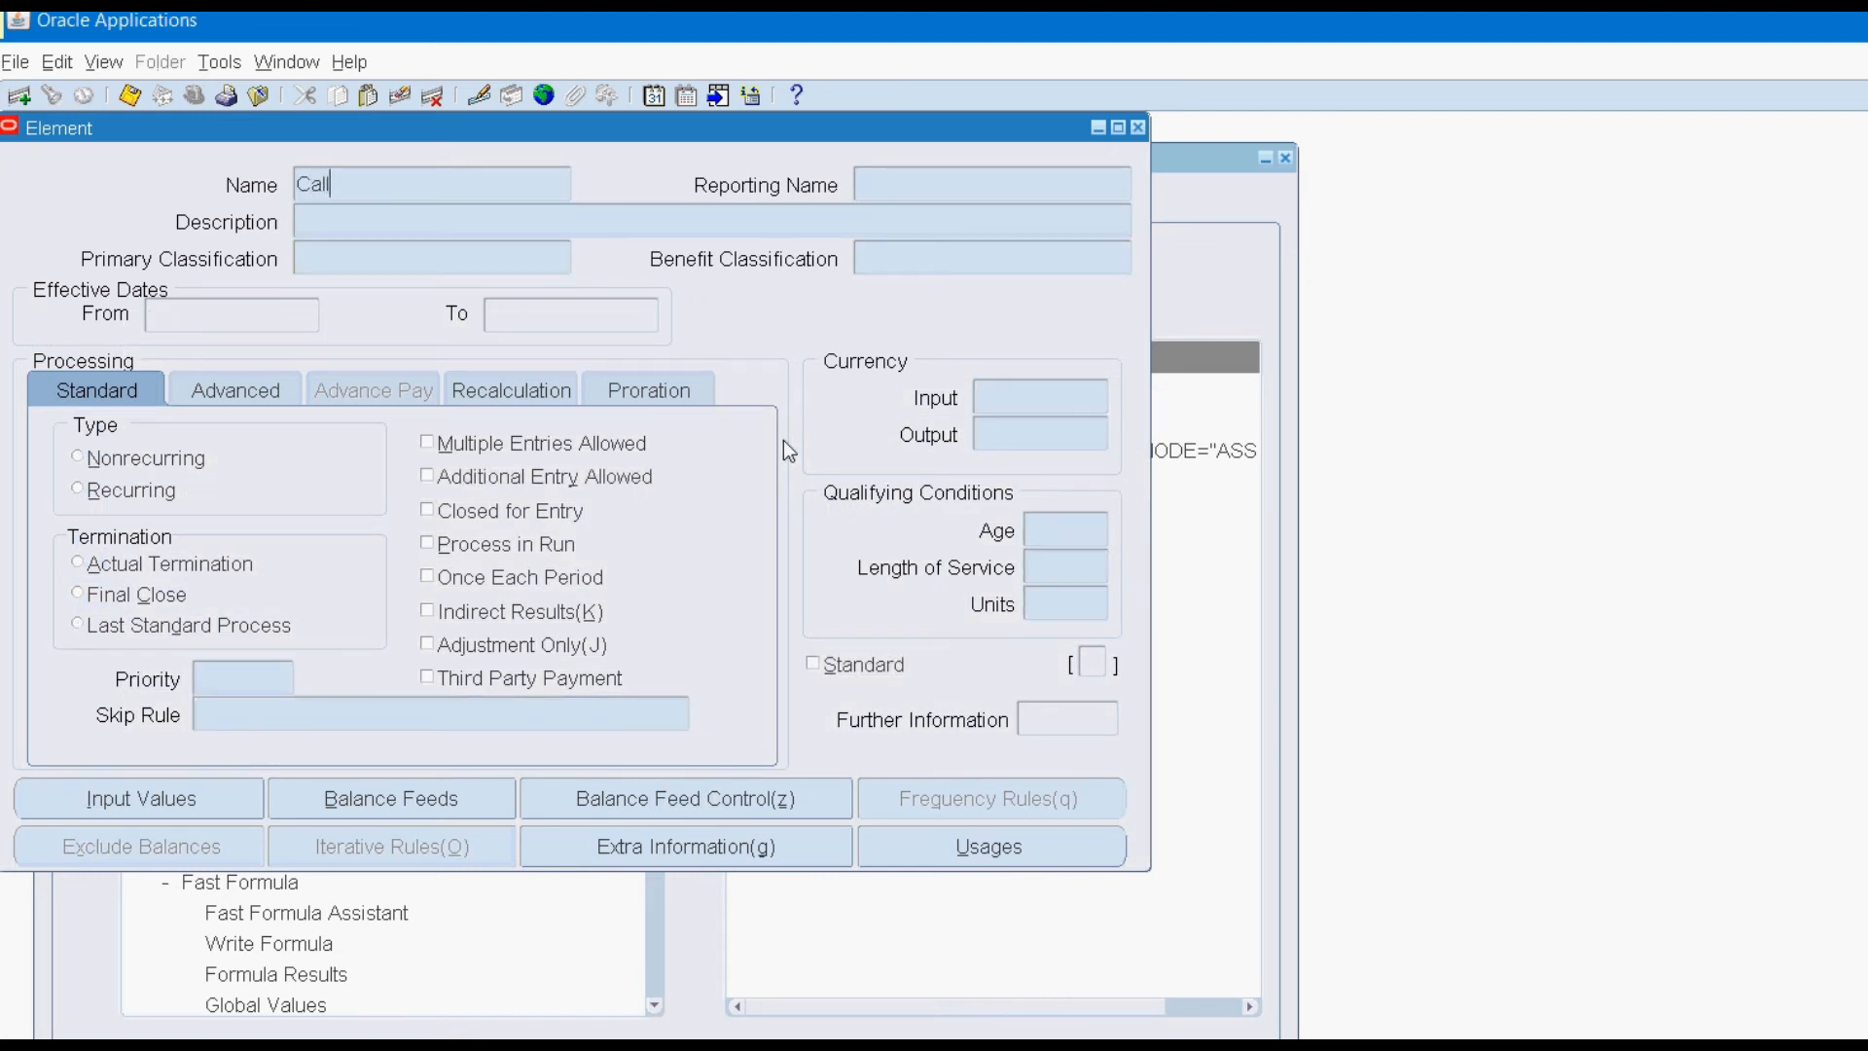
{"action": "type", "text": "%Allo%"}
{"action": "key", "text": "ctrl+F11"}
{"action": "type", "text": "Call%Allo%"}
{"action": "key", "text": "ctrl+F11"}
{"action": "type", "text": "Call%Allo%"}
{"action": "key", "text": "ctrl+F11"}
{"action": "type", "text": "Call%Allow%"}
{"action": "key", "text": "ctrl+F11"}
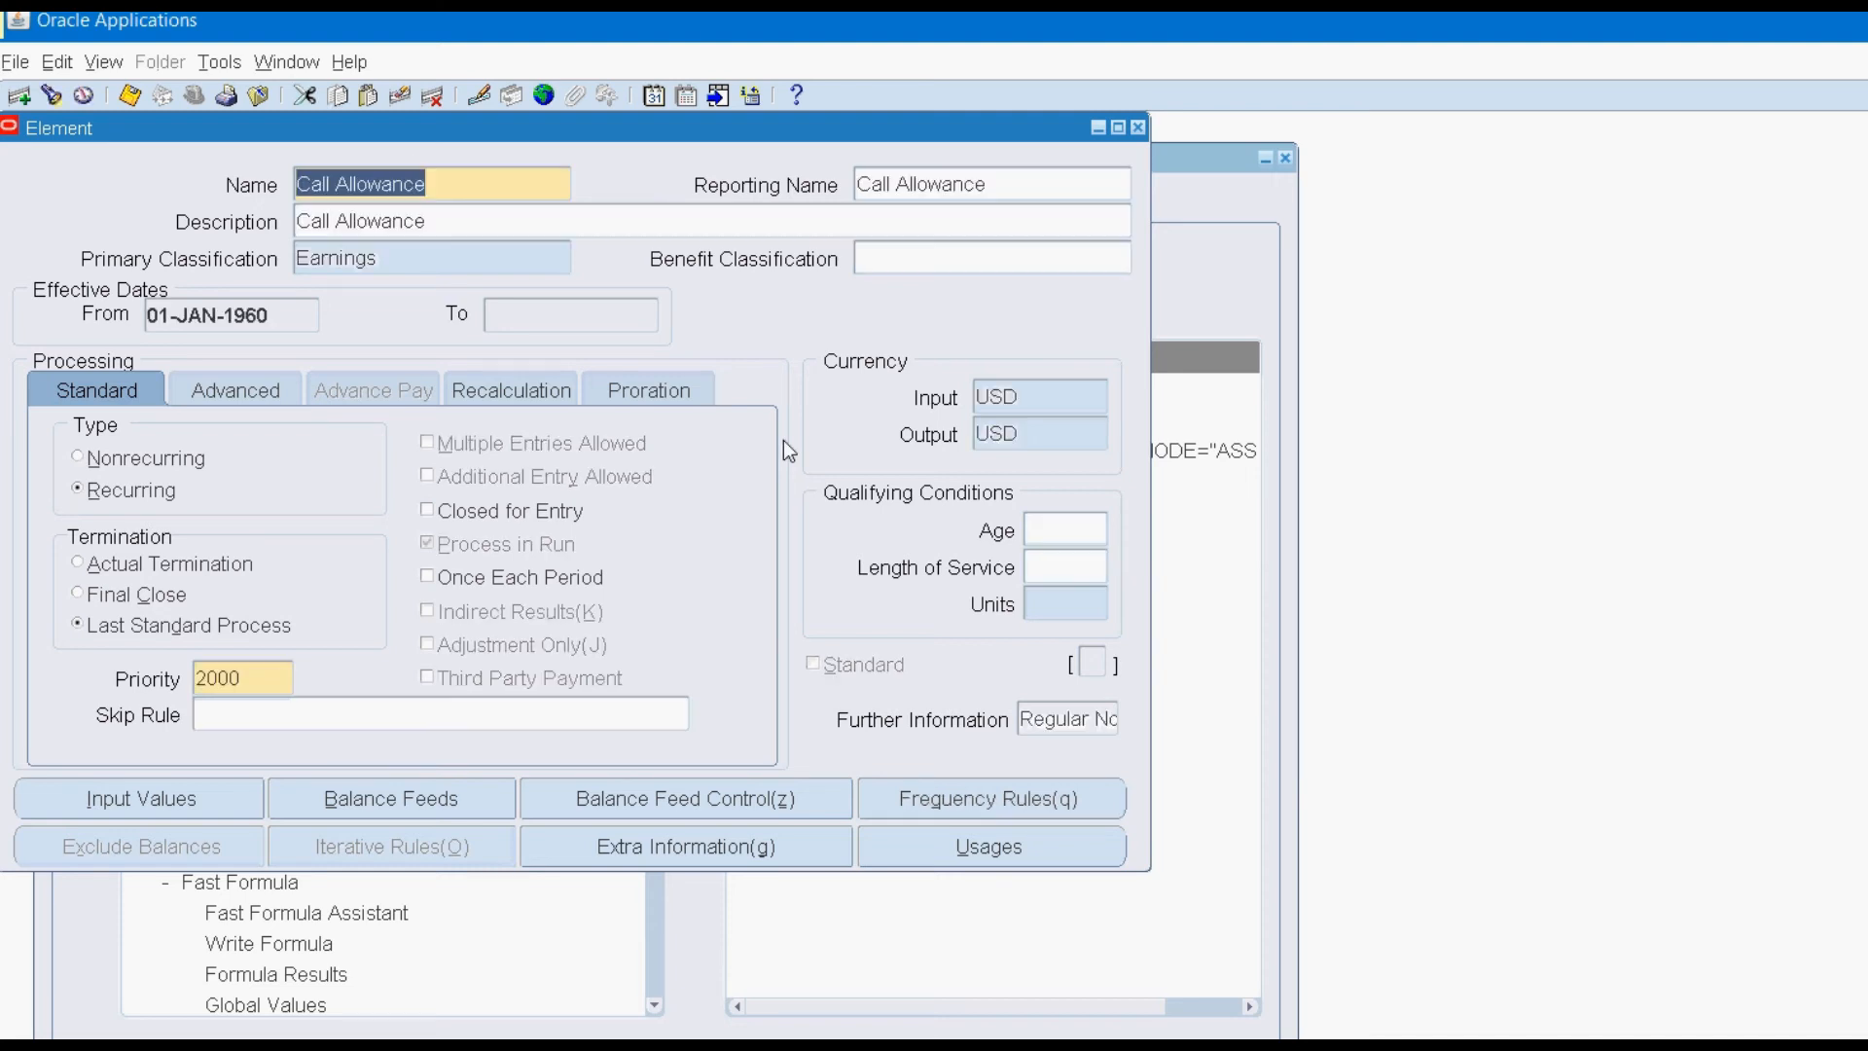
Review the recalculation and proration settings of the Call Allowance element, including its proration group and formula, and close the definition.
{"action": "left_click", "coordinate": [508, 390]}
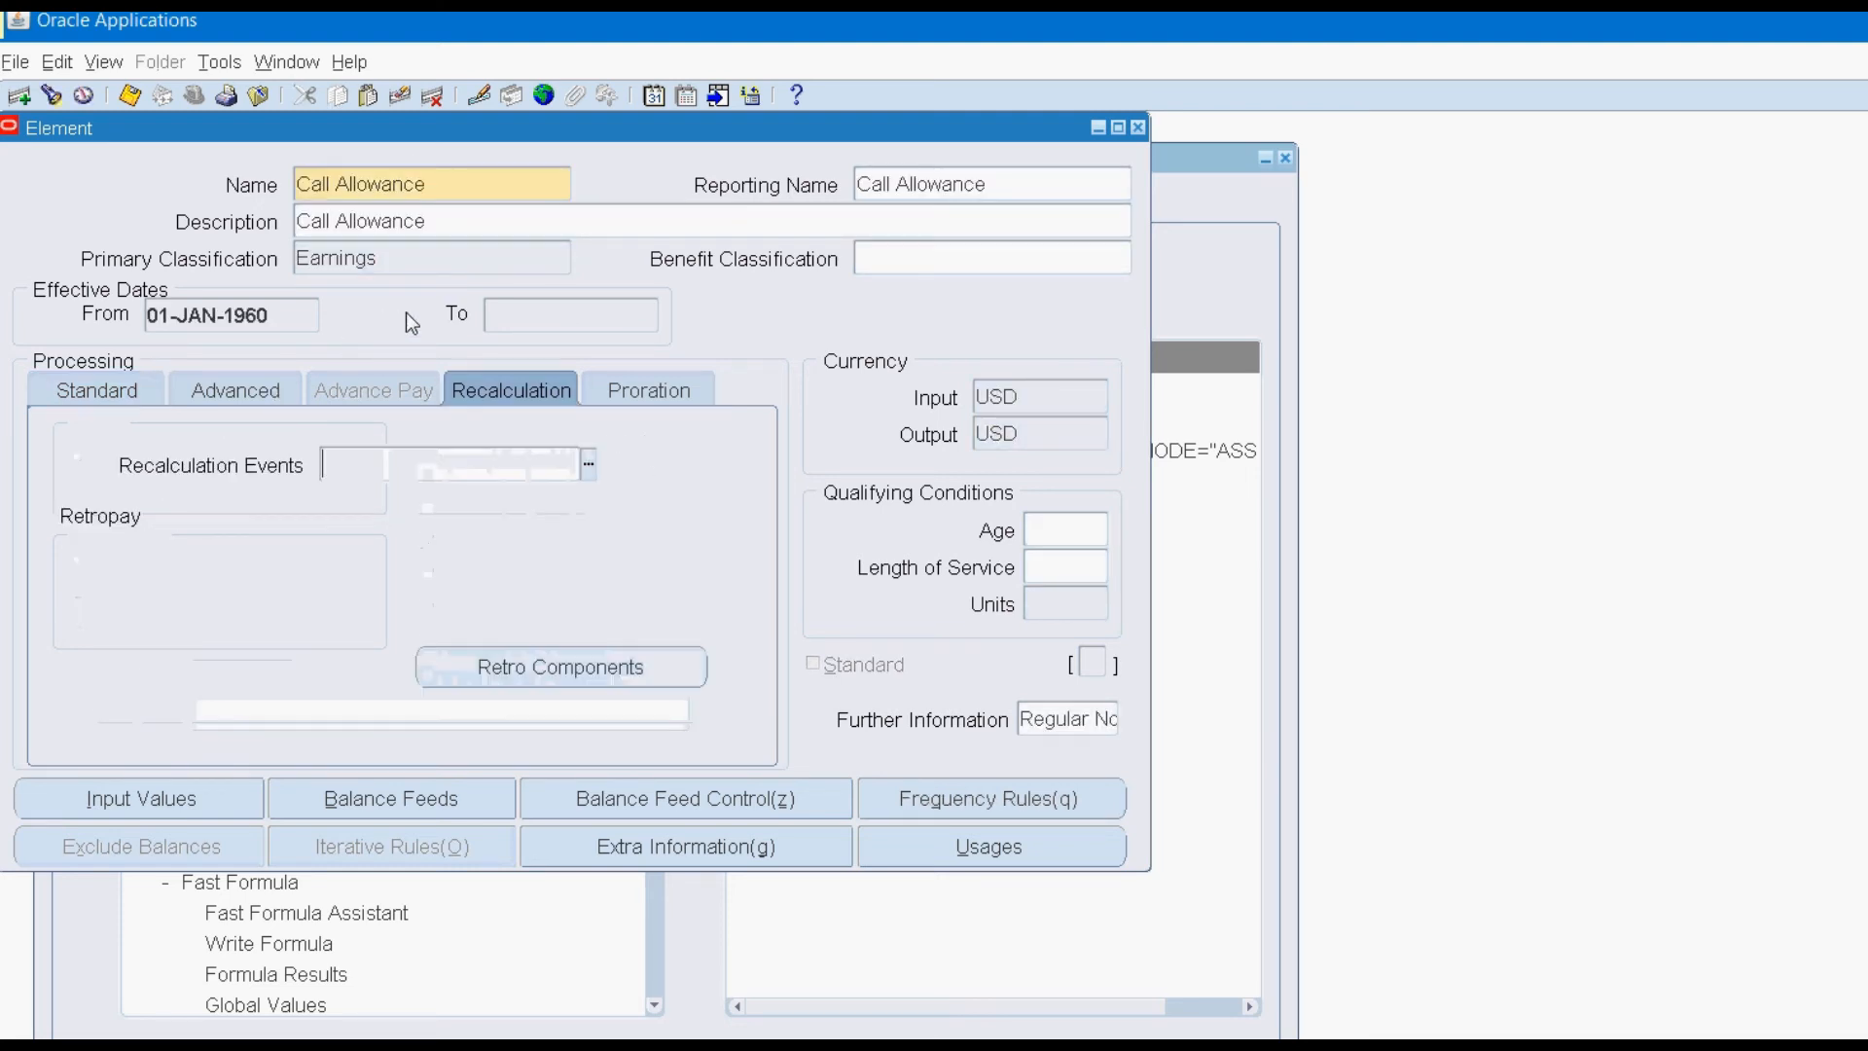
{"action": "left_click", "coordinate": [626, 390]}
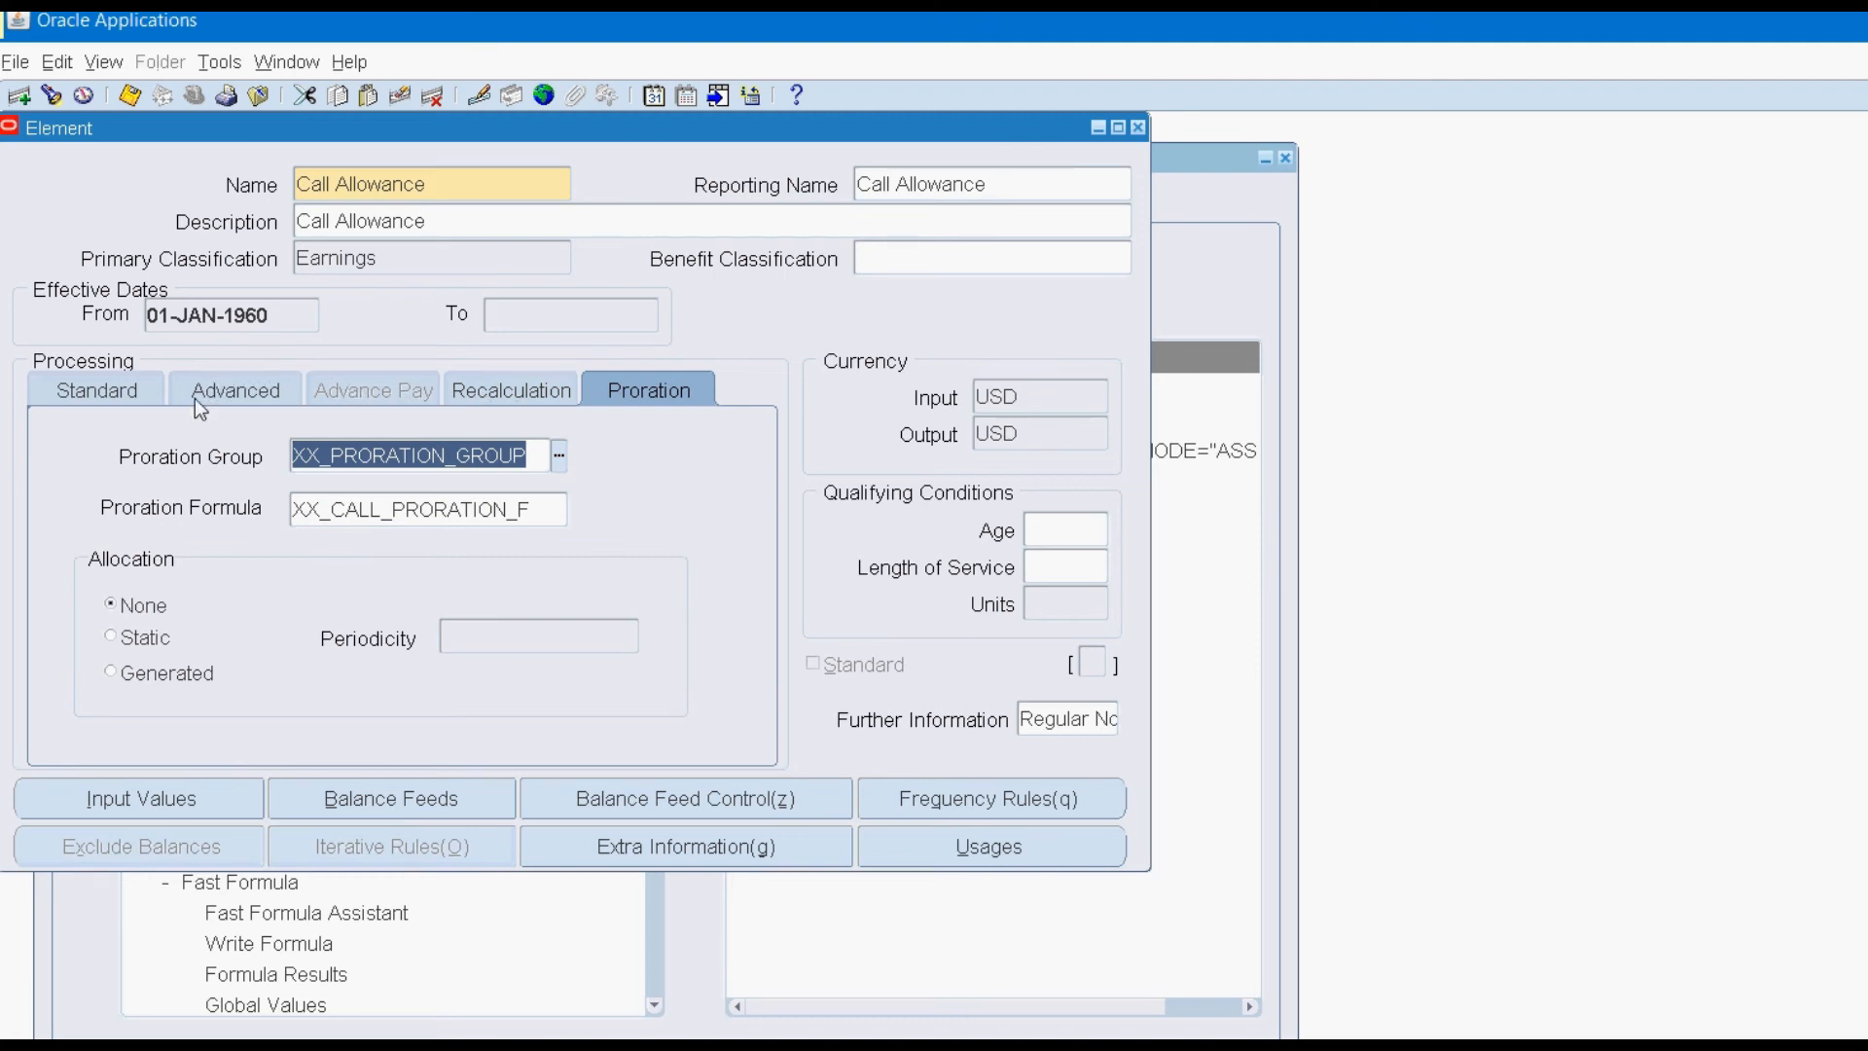
{"action": "left_click_drag", "start_coordinate": [389, 127], "coordinate": [1142, 224]}
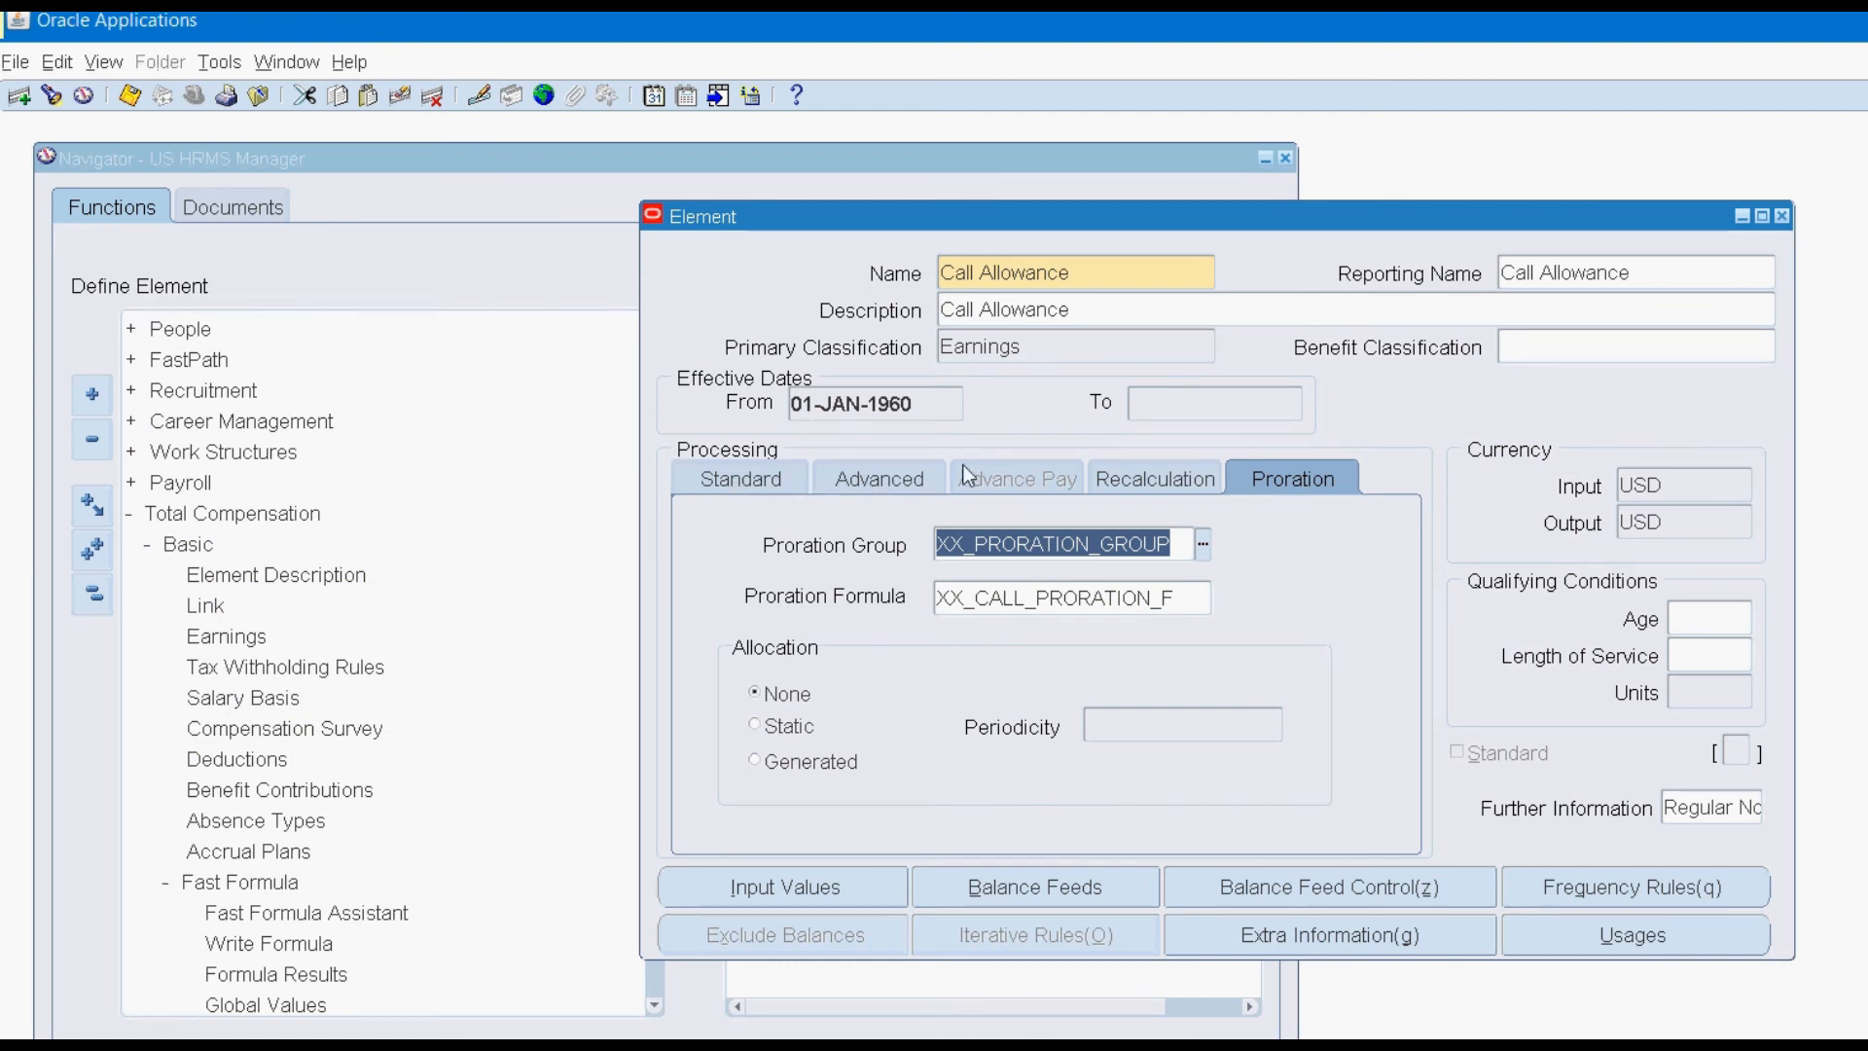
{"action": "left_click_drag", "start_coordinate": [983, 216], "coordinate": [780, 239]}
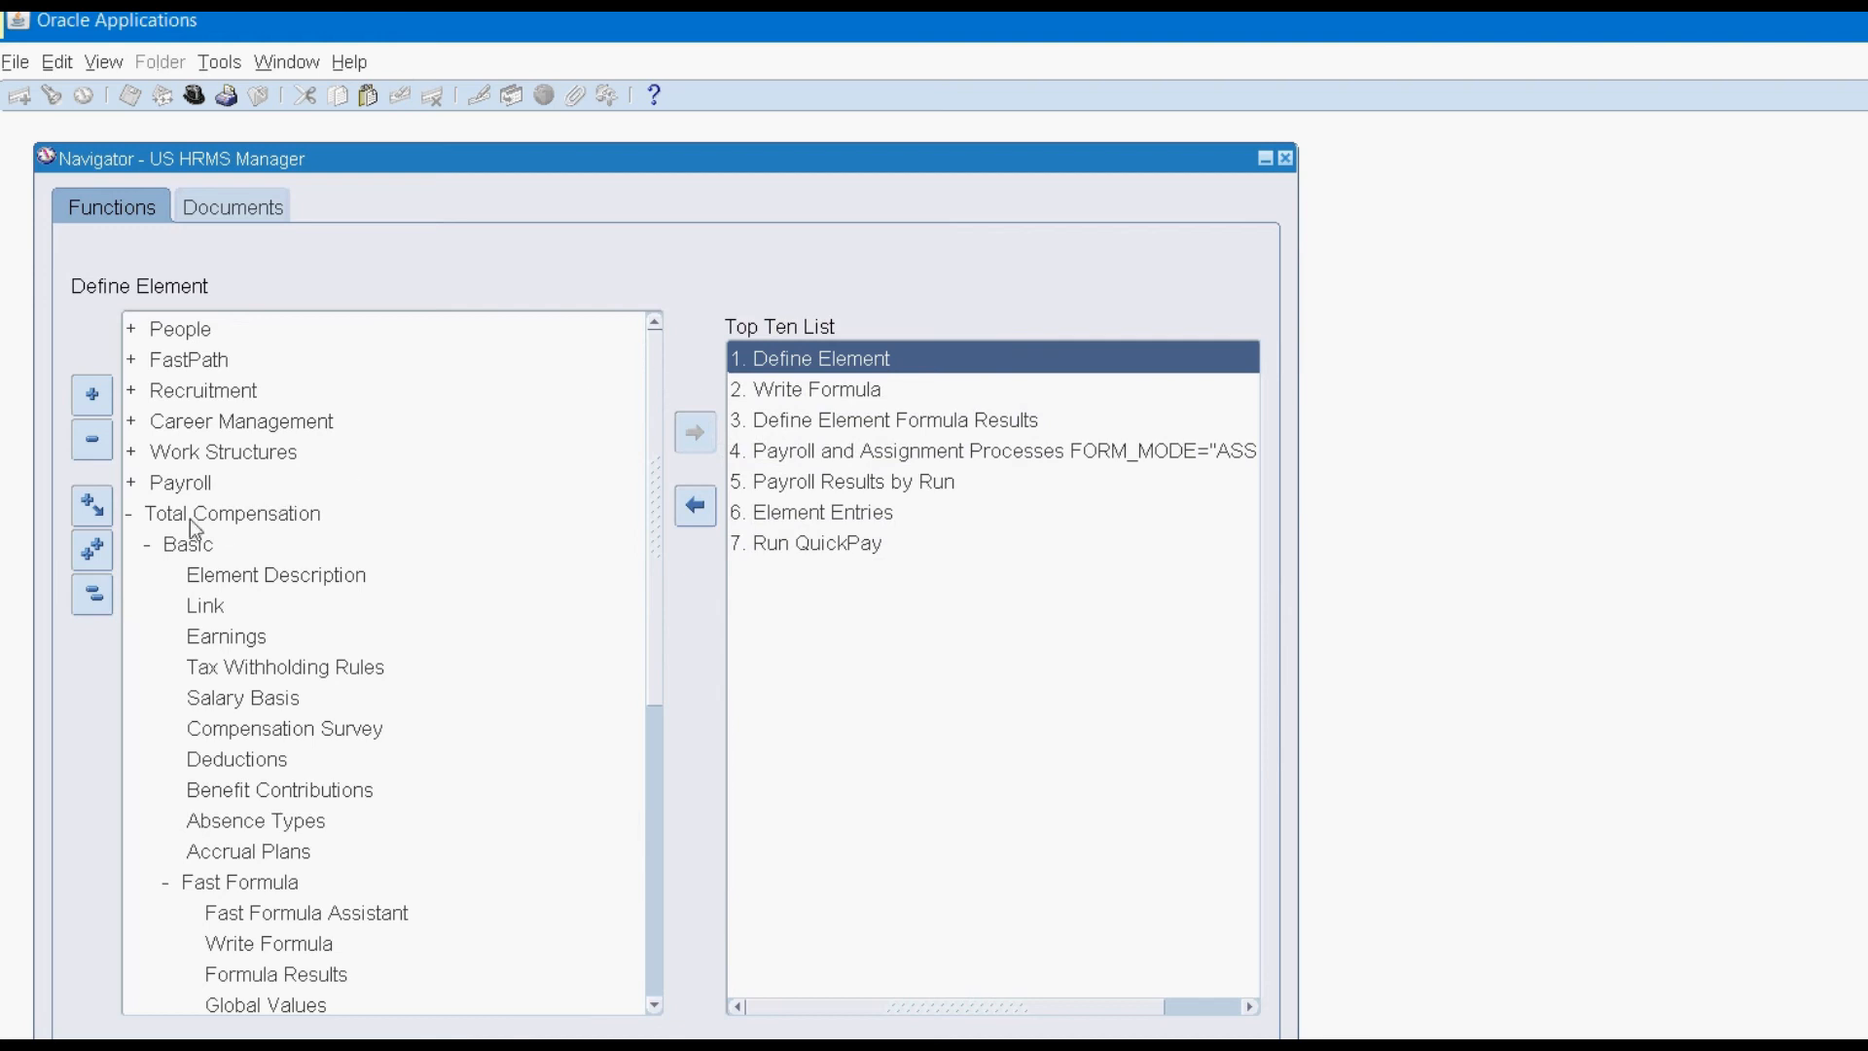
Query the element link for Call Allowance, review its eligibility criteria and close it.
{"action": "double_click", "coordinate": [205, 605]}
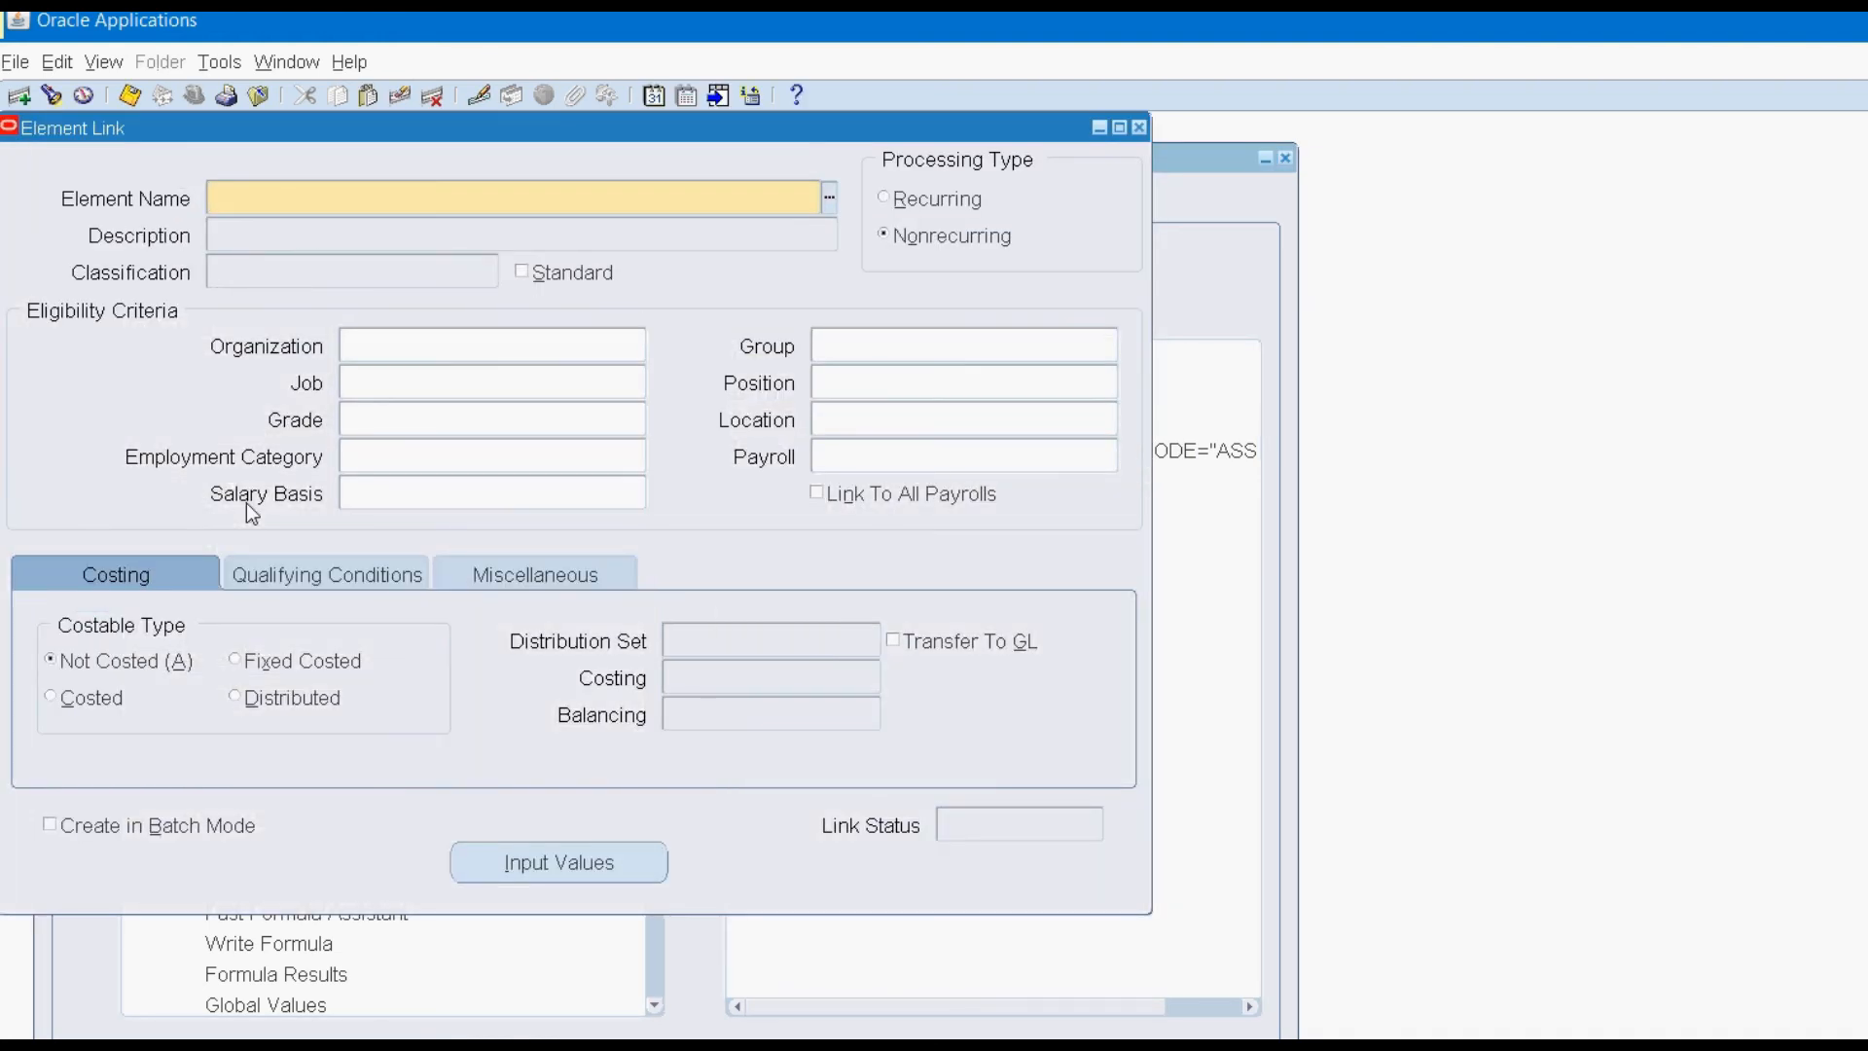
{"action": "key", "text": "F11"}
{"action": "type", "text": "Call Allowance"}
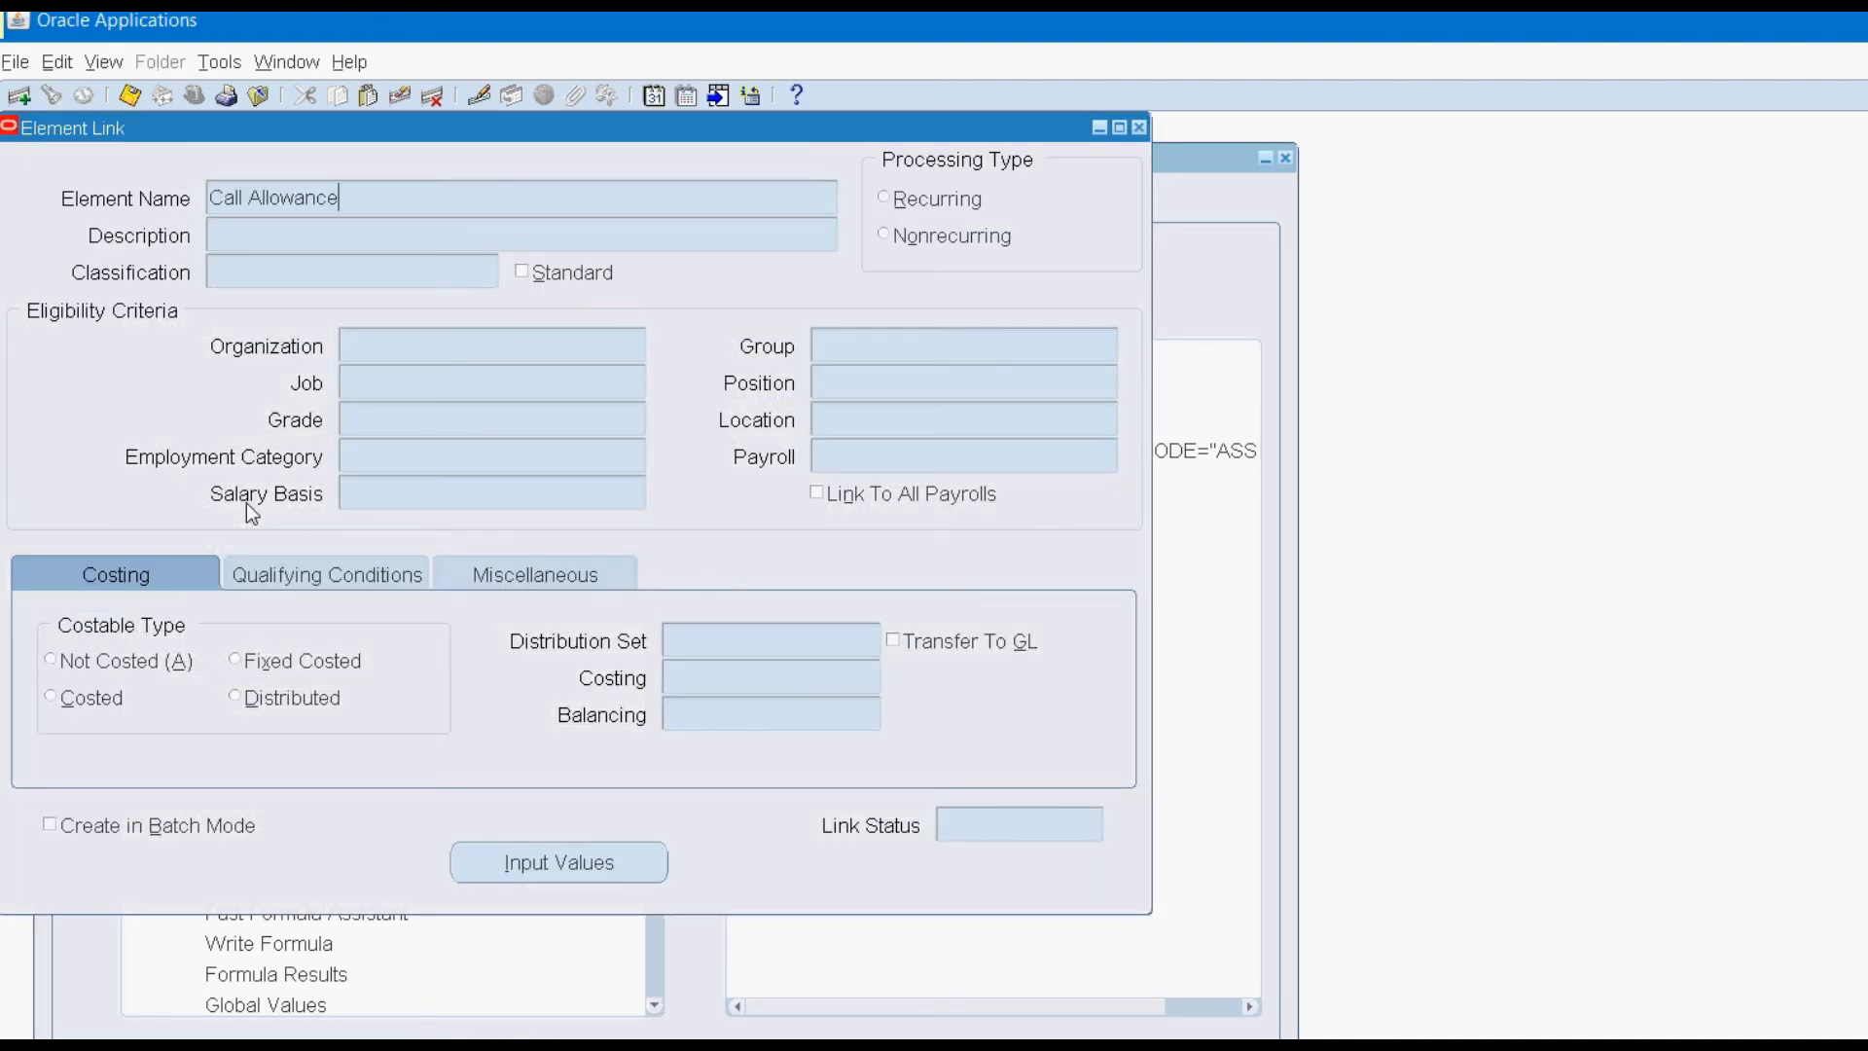
{"action": "key", "text": "ctrl+F11"}
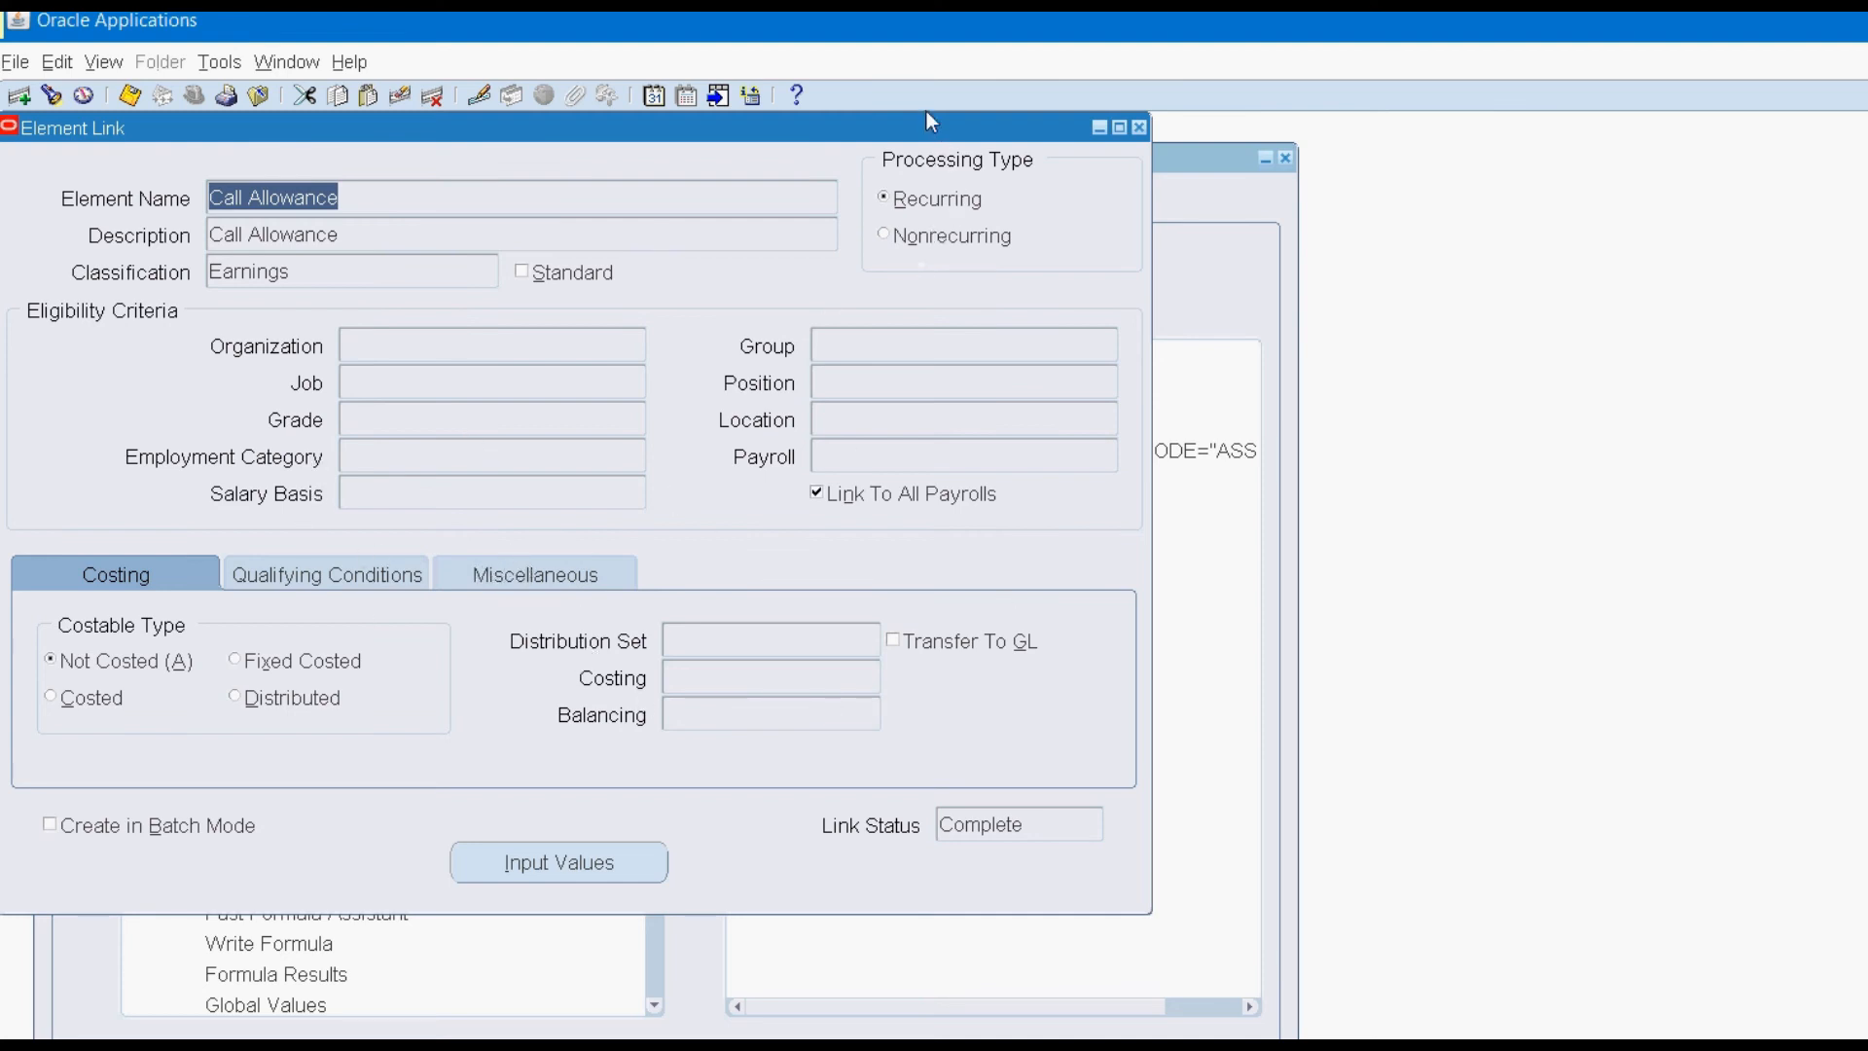
{"action": "left_click", "coordinate": [1138, 128]}
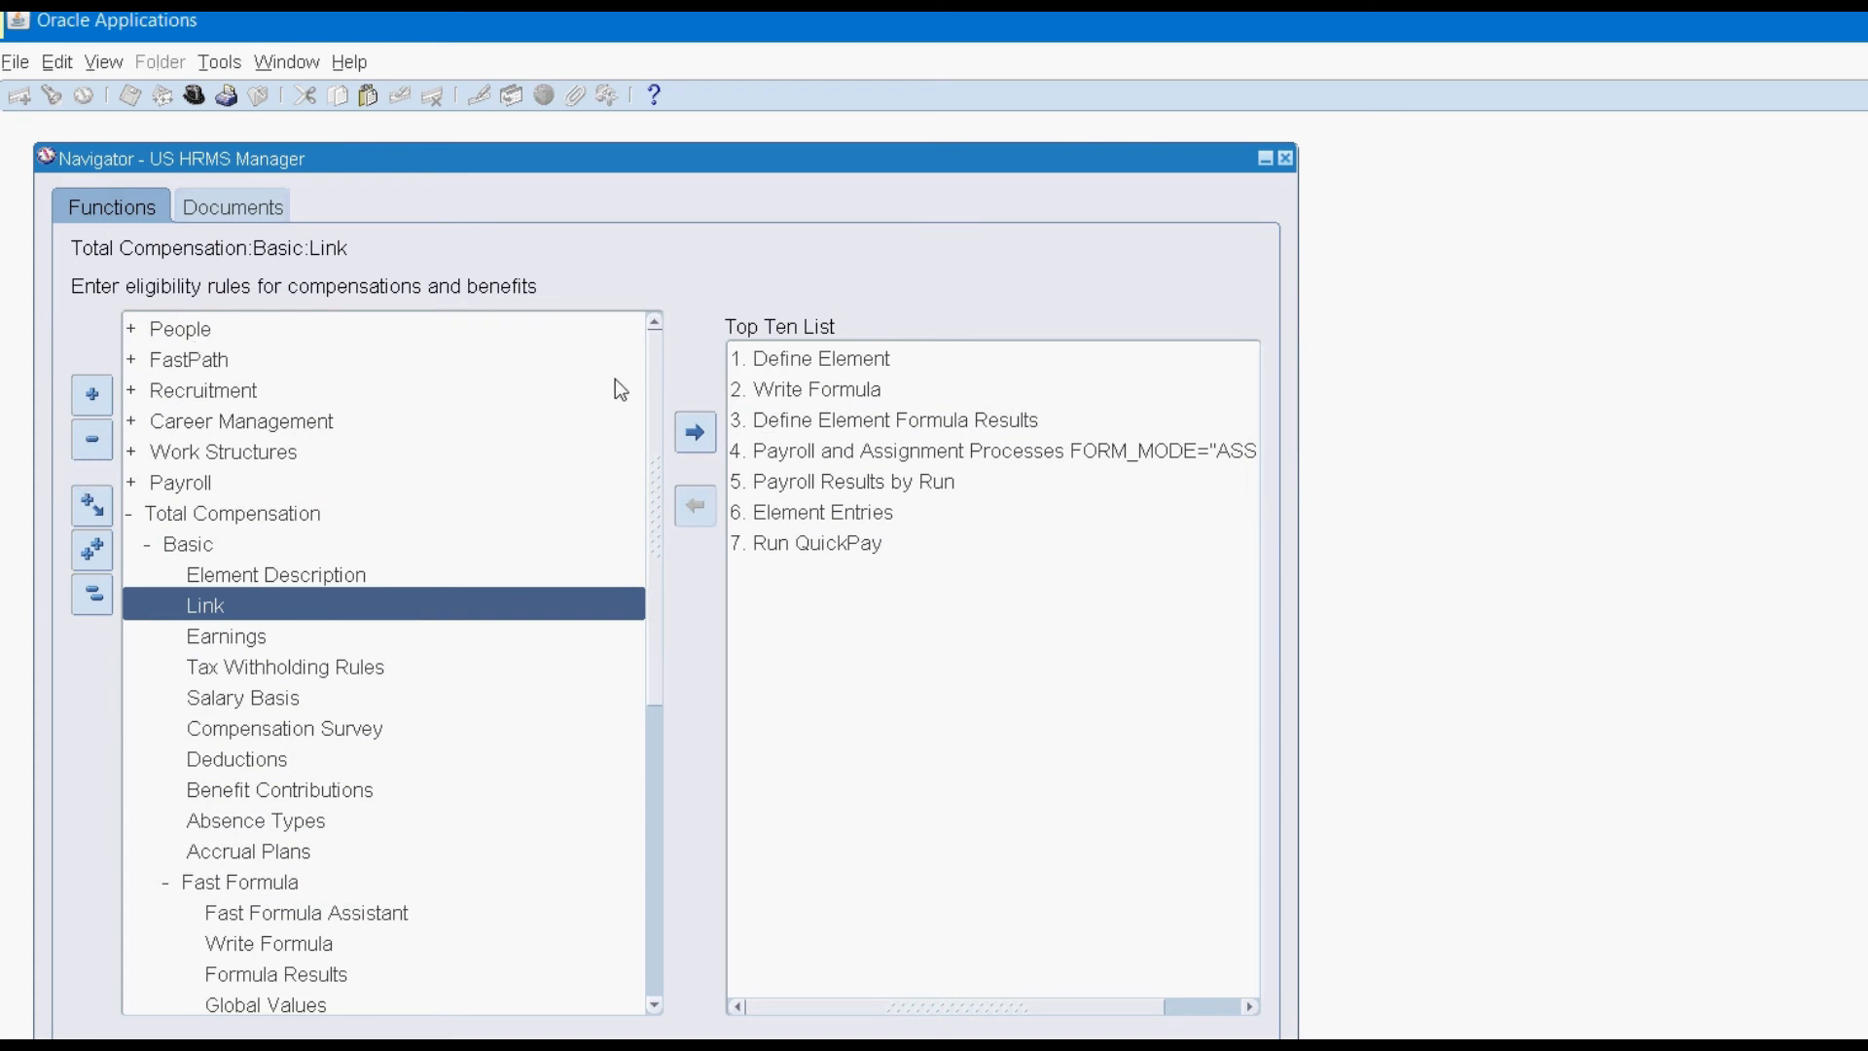
Open Element Entries and find the employee by employee number.
{"action": "key", "text": "6"}
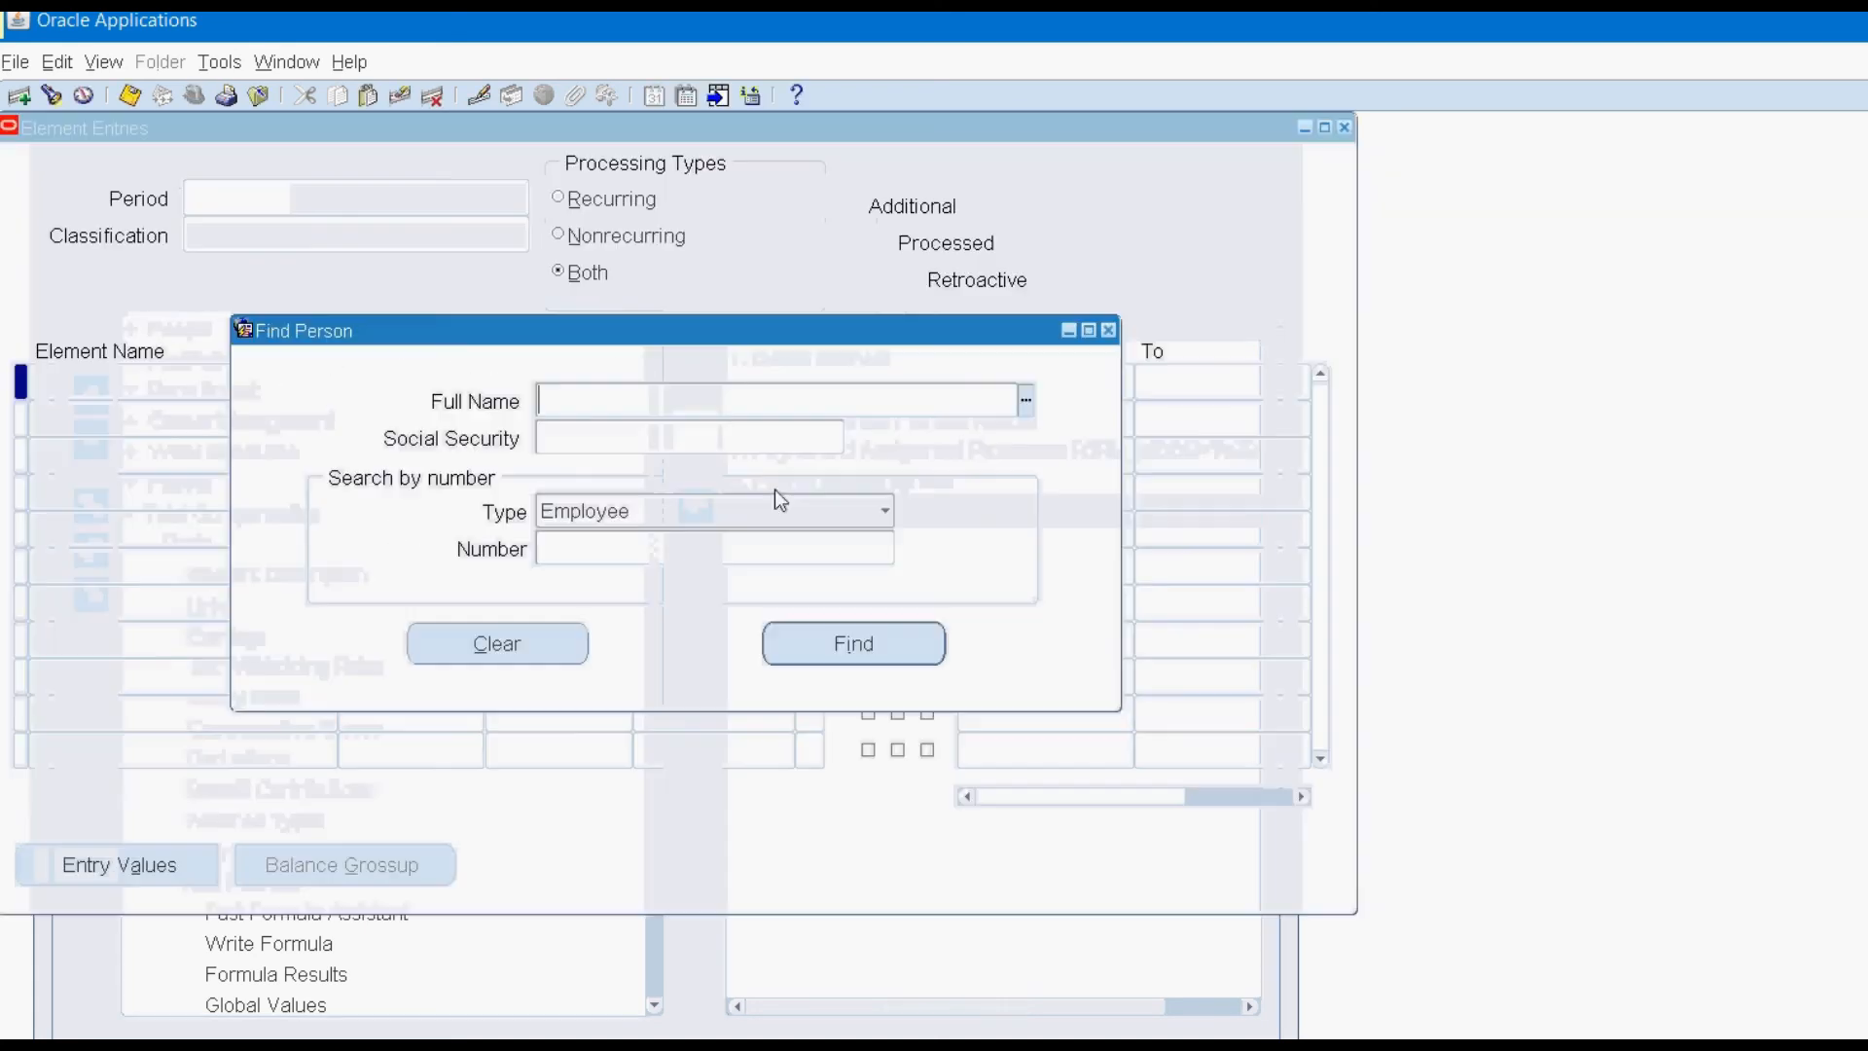
{"action": "key", "text": "Tab"}
{"action": "key", "text": "Tab"}
{"action": "key", "text": "Tab"}
{"action": "type", "text": "405"}
{"action": "key", "text": "Return"}
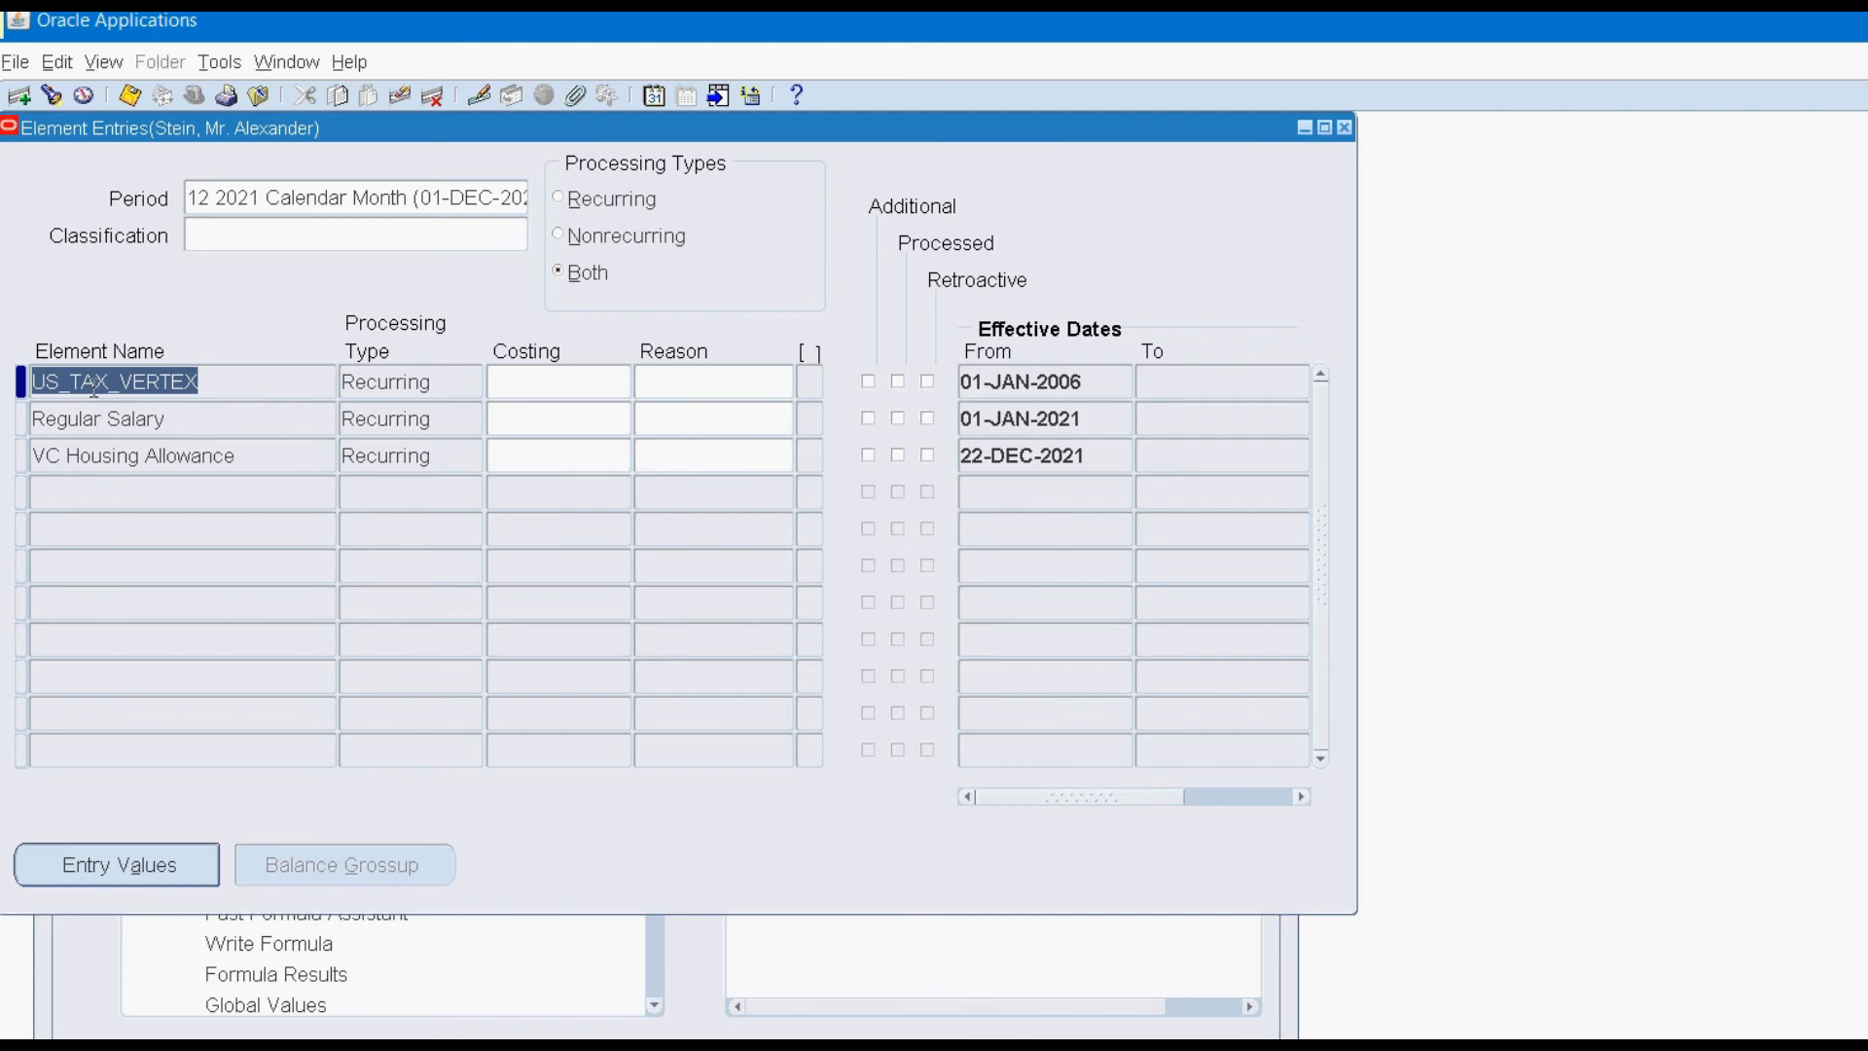
Add Call Allowance as a new element entry for the employee, leaving the cost allocation blank.
{"action": "key", "text": "Down"}
{"action": "key", "text": "Down"}
{"action": "key", "text": "Down"}
{"action": "type", "text": "CAll%"}
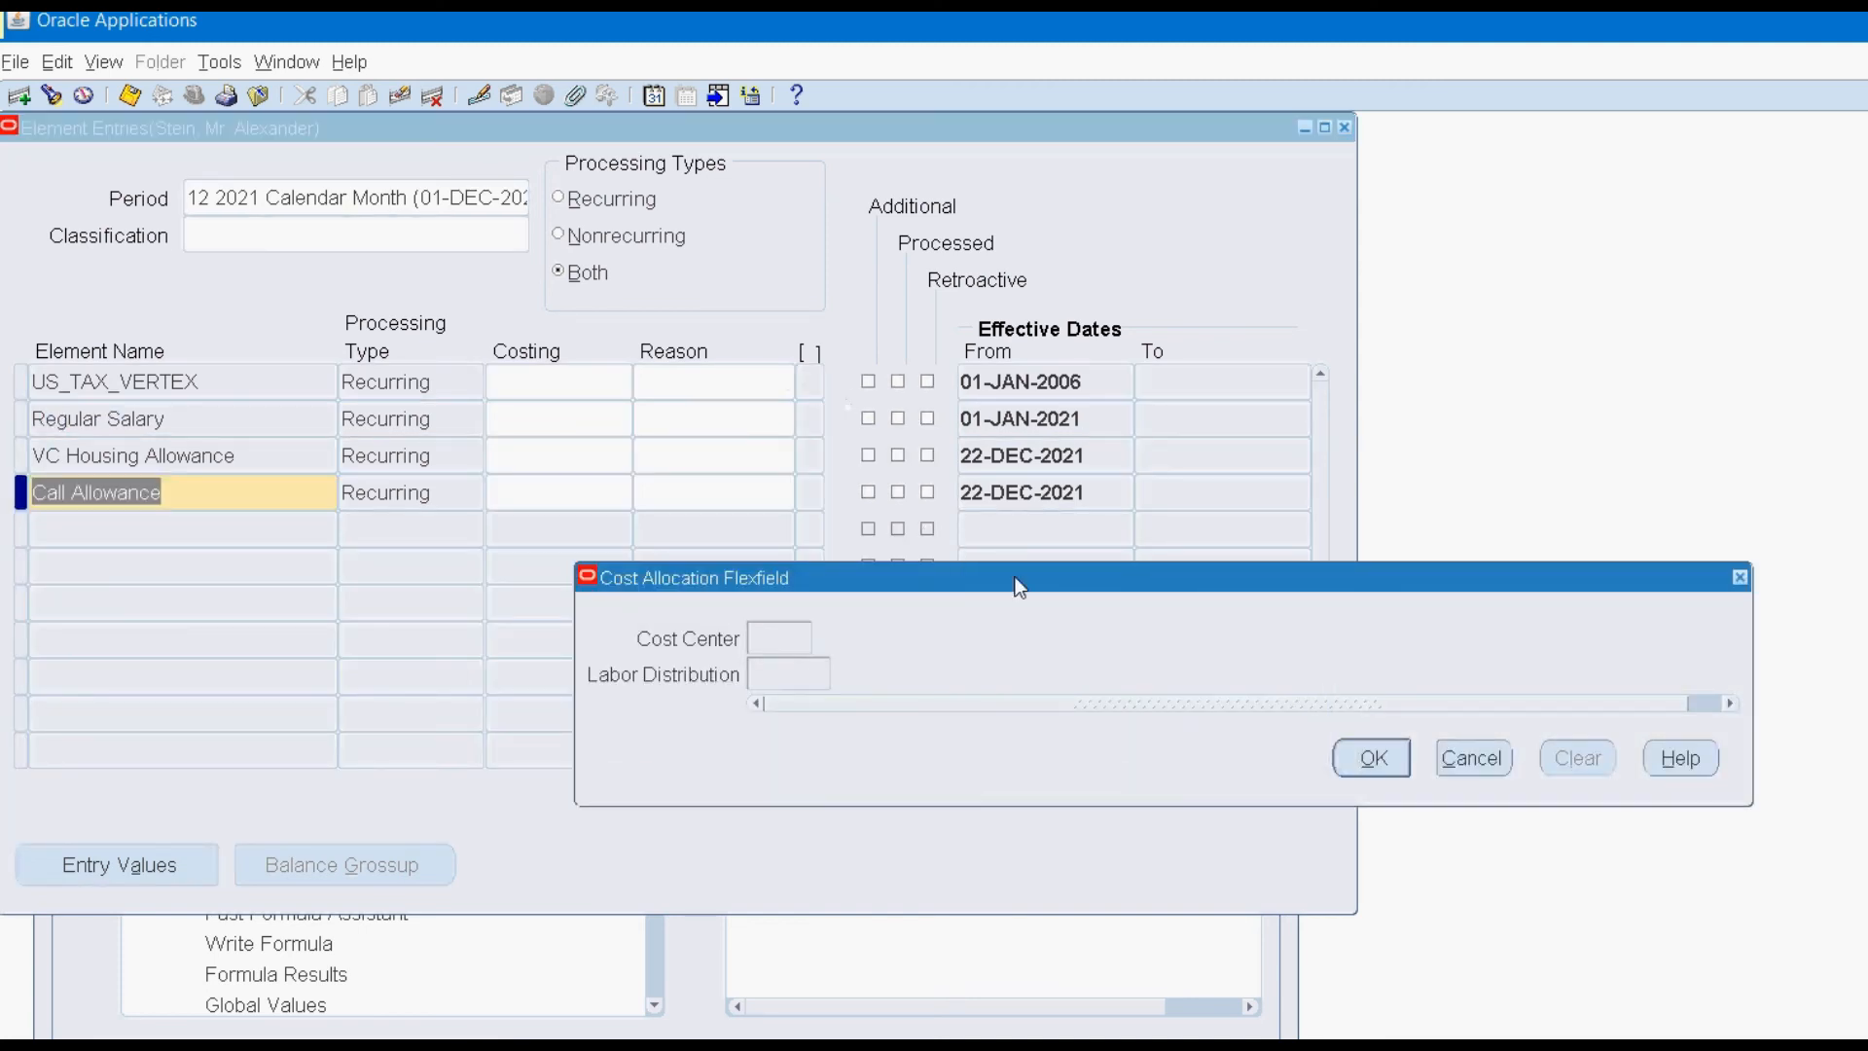
{"action": "left_click", "coordinate": [1372, 757]}
Set the Pay Value of the Call Allowance entry to 100 and save it.
{"action": "left_click", "coordinate": [119, 865]}
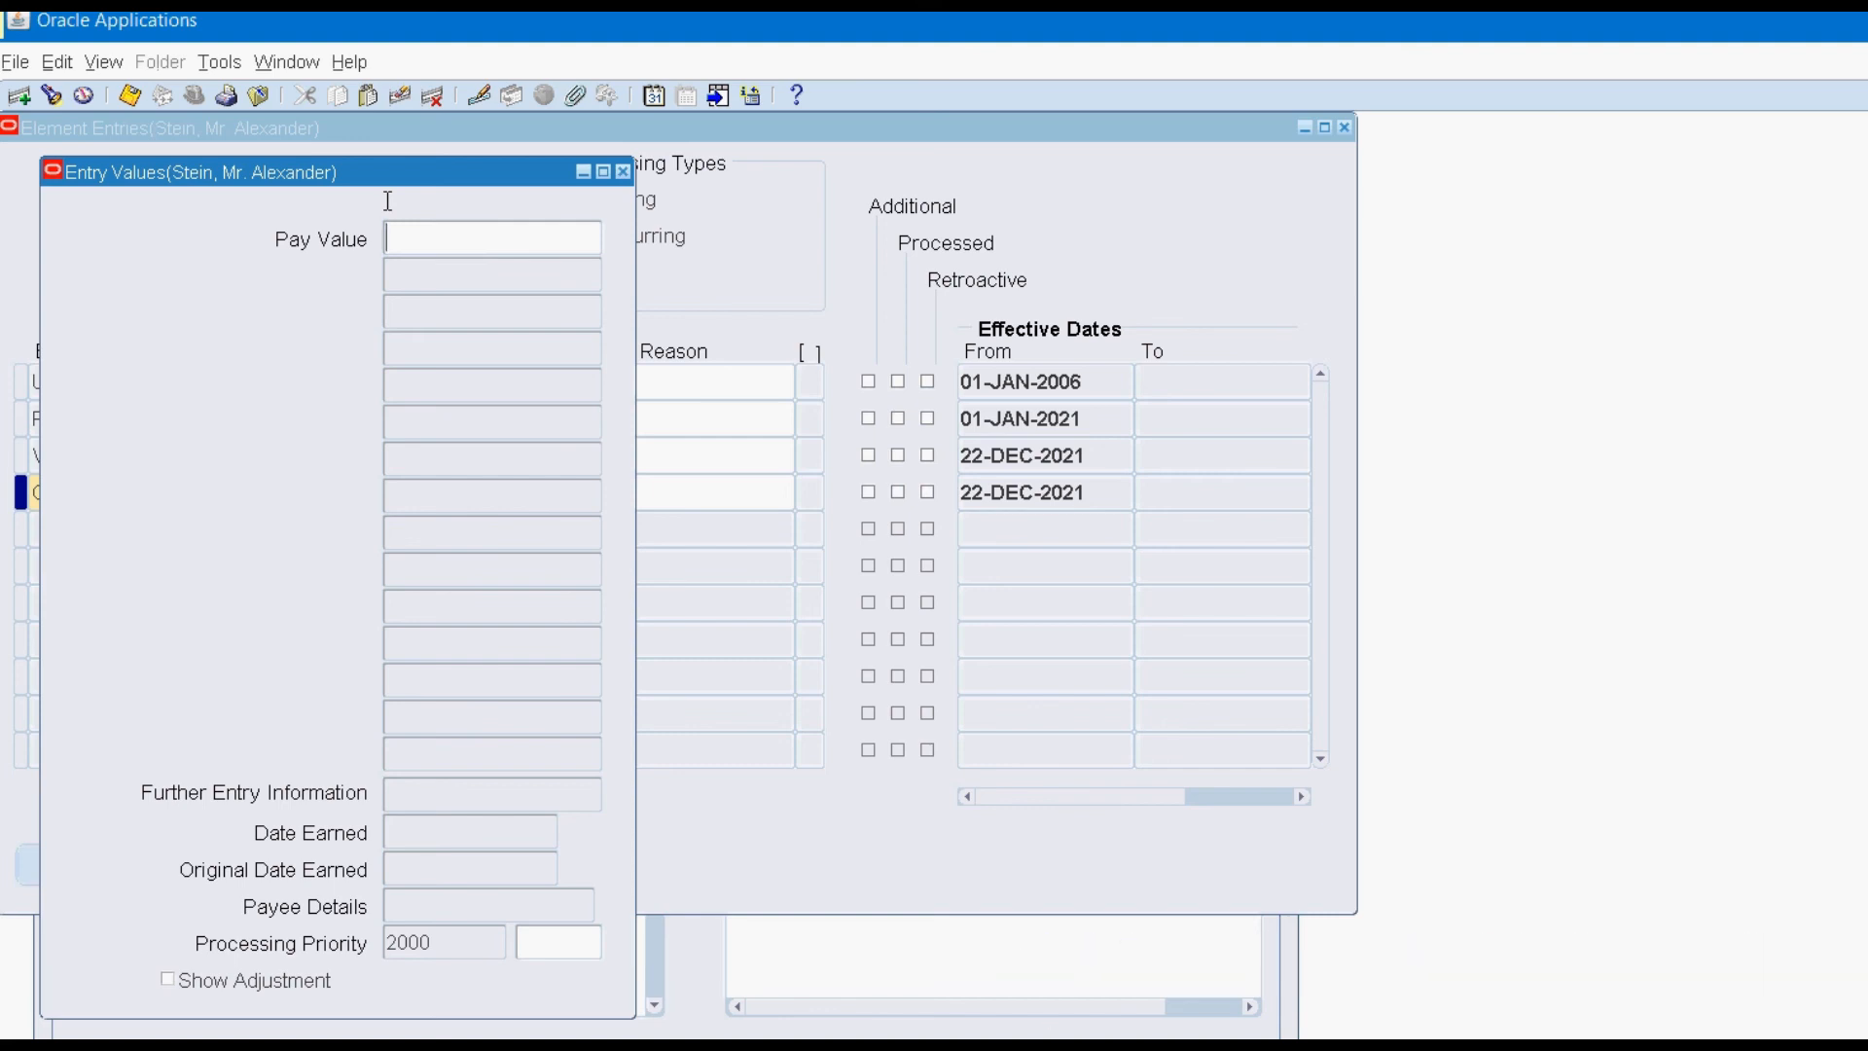
{"action": "type", "text": "100"}
{"action": "key", "text": "ctrl+s"}
{"action": "left_click", "coordinate": [494, 136]}
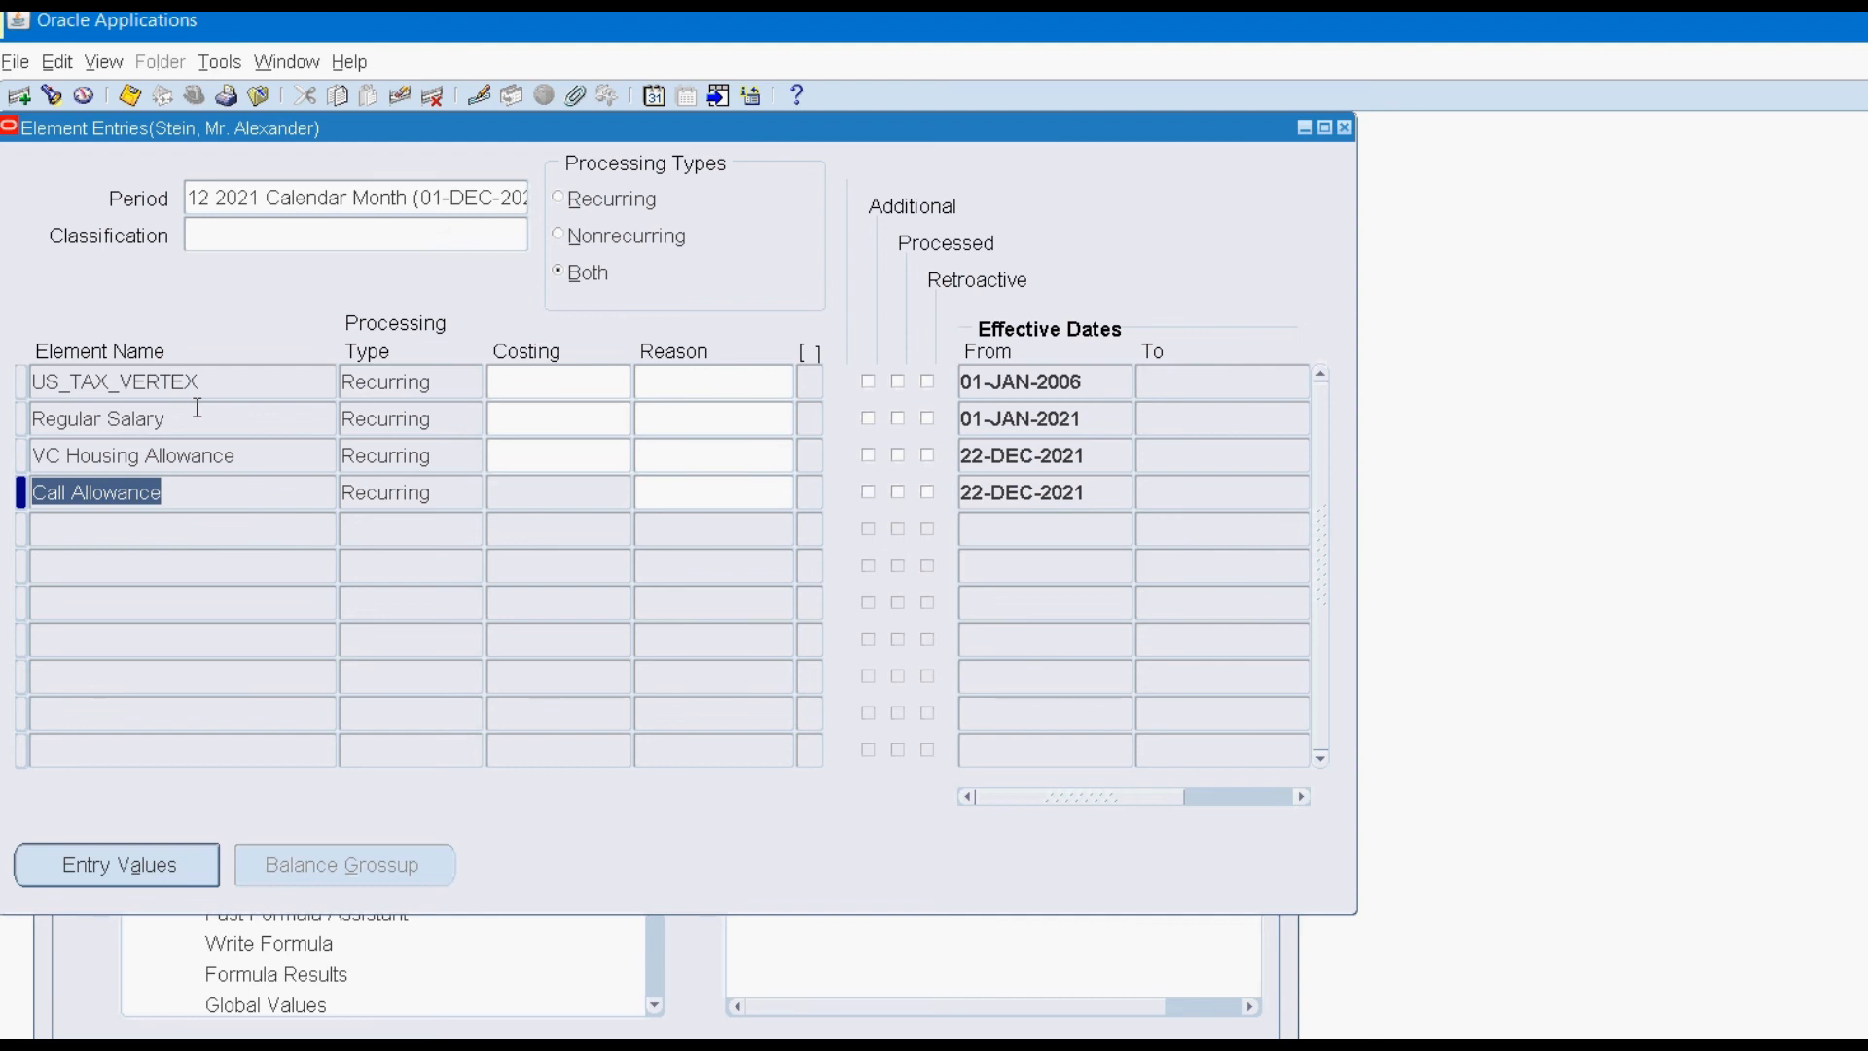
Check the effective start date of the Call Allowance entry and reopen its entry values.
{"action": "left_click", "coordinate": [864, 382]}
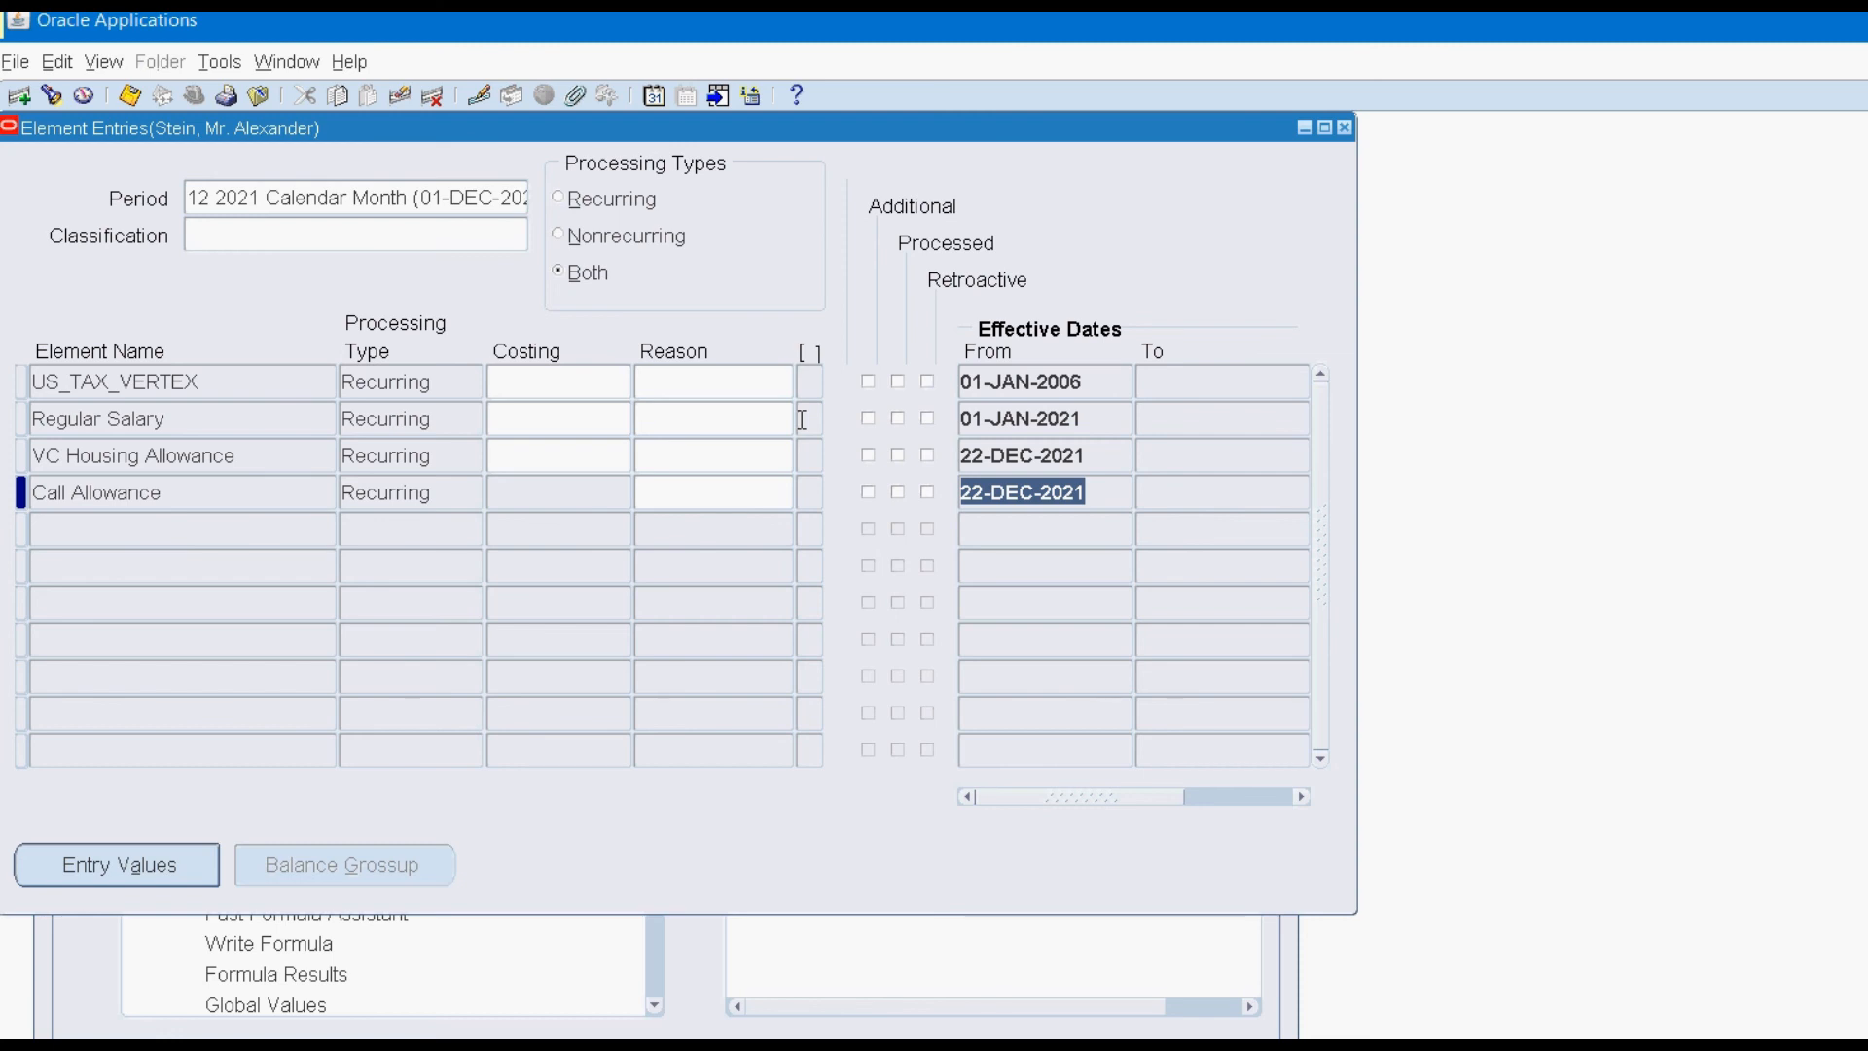
{"action": "left_click", "coordinate": [121, 864]}
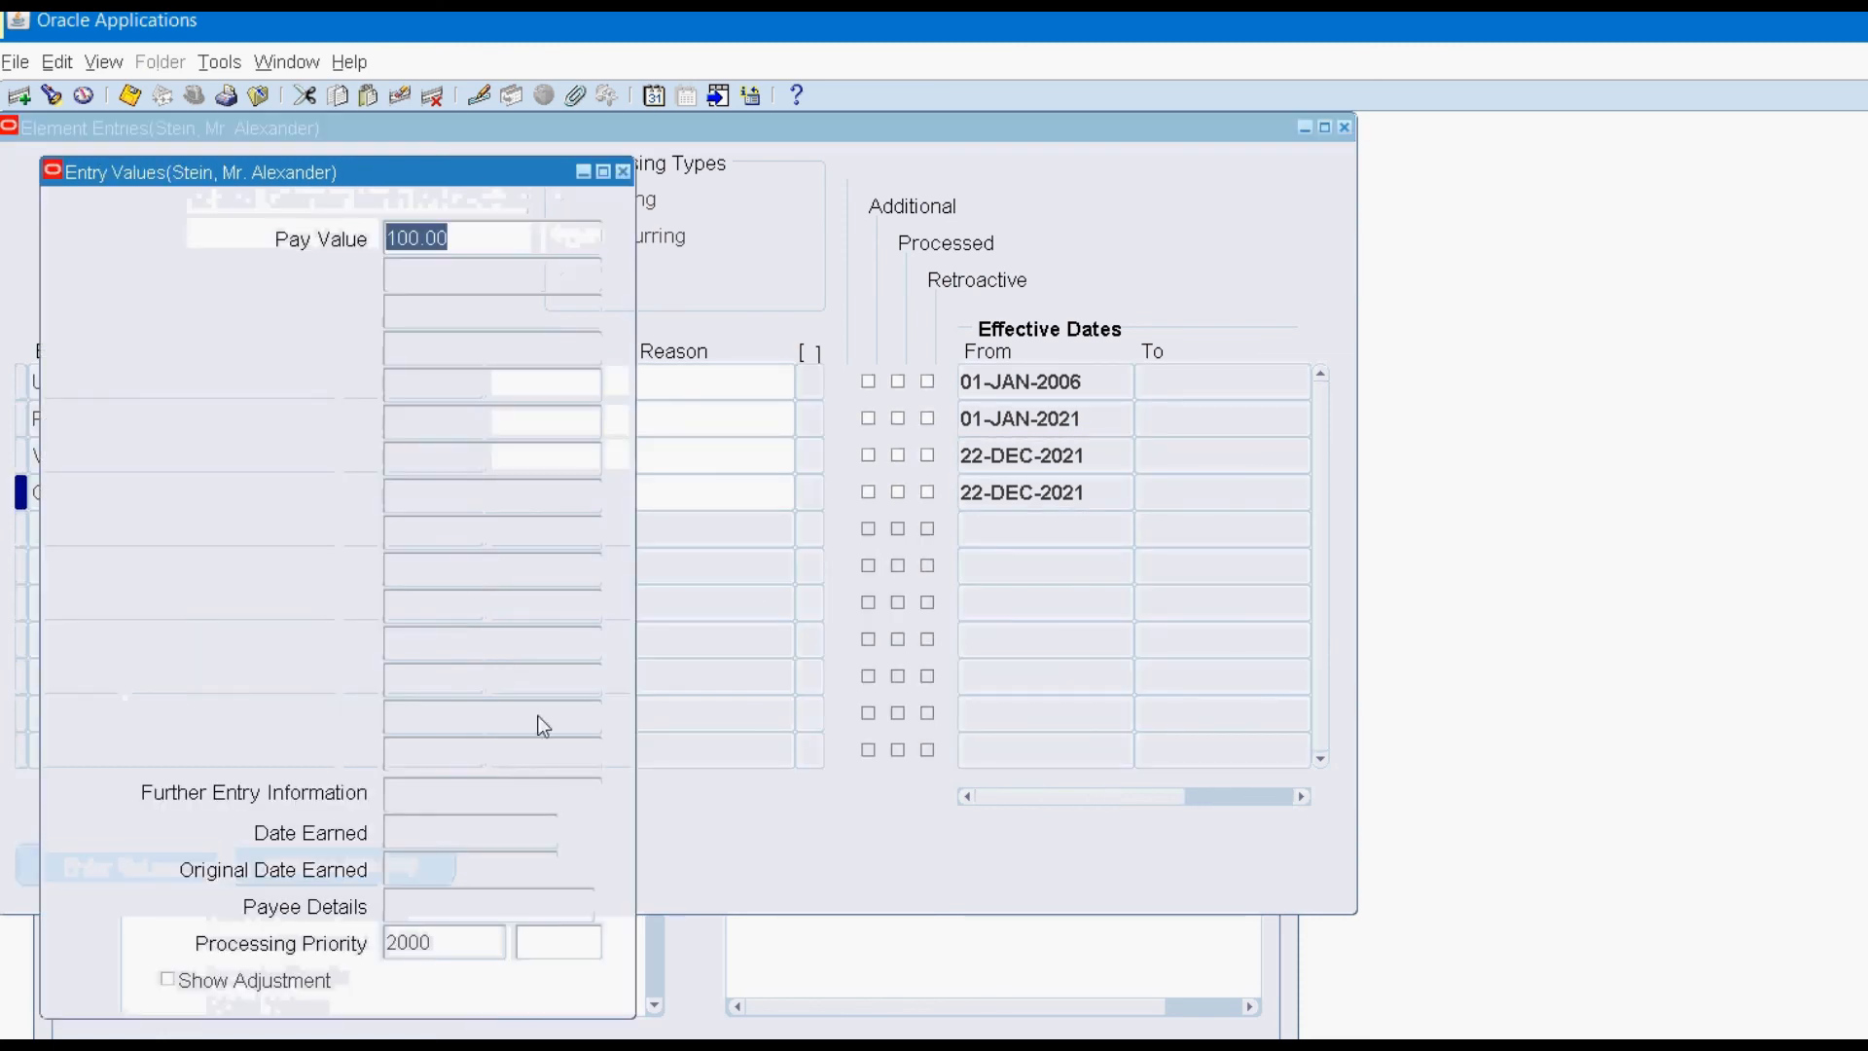
Switch to Calculator to work out the prorated Call Allowance amount, and return to the employee's entry values.
{"action": "left_click", "coordinate": [1435, 1043]}
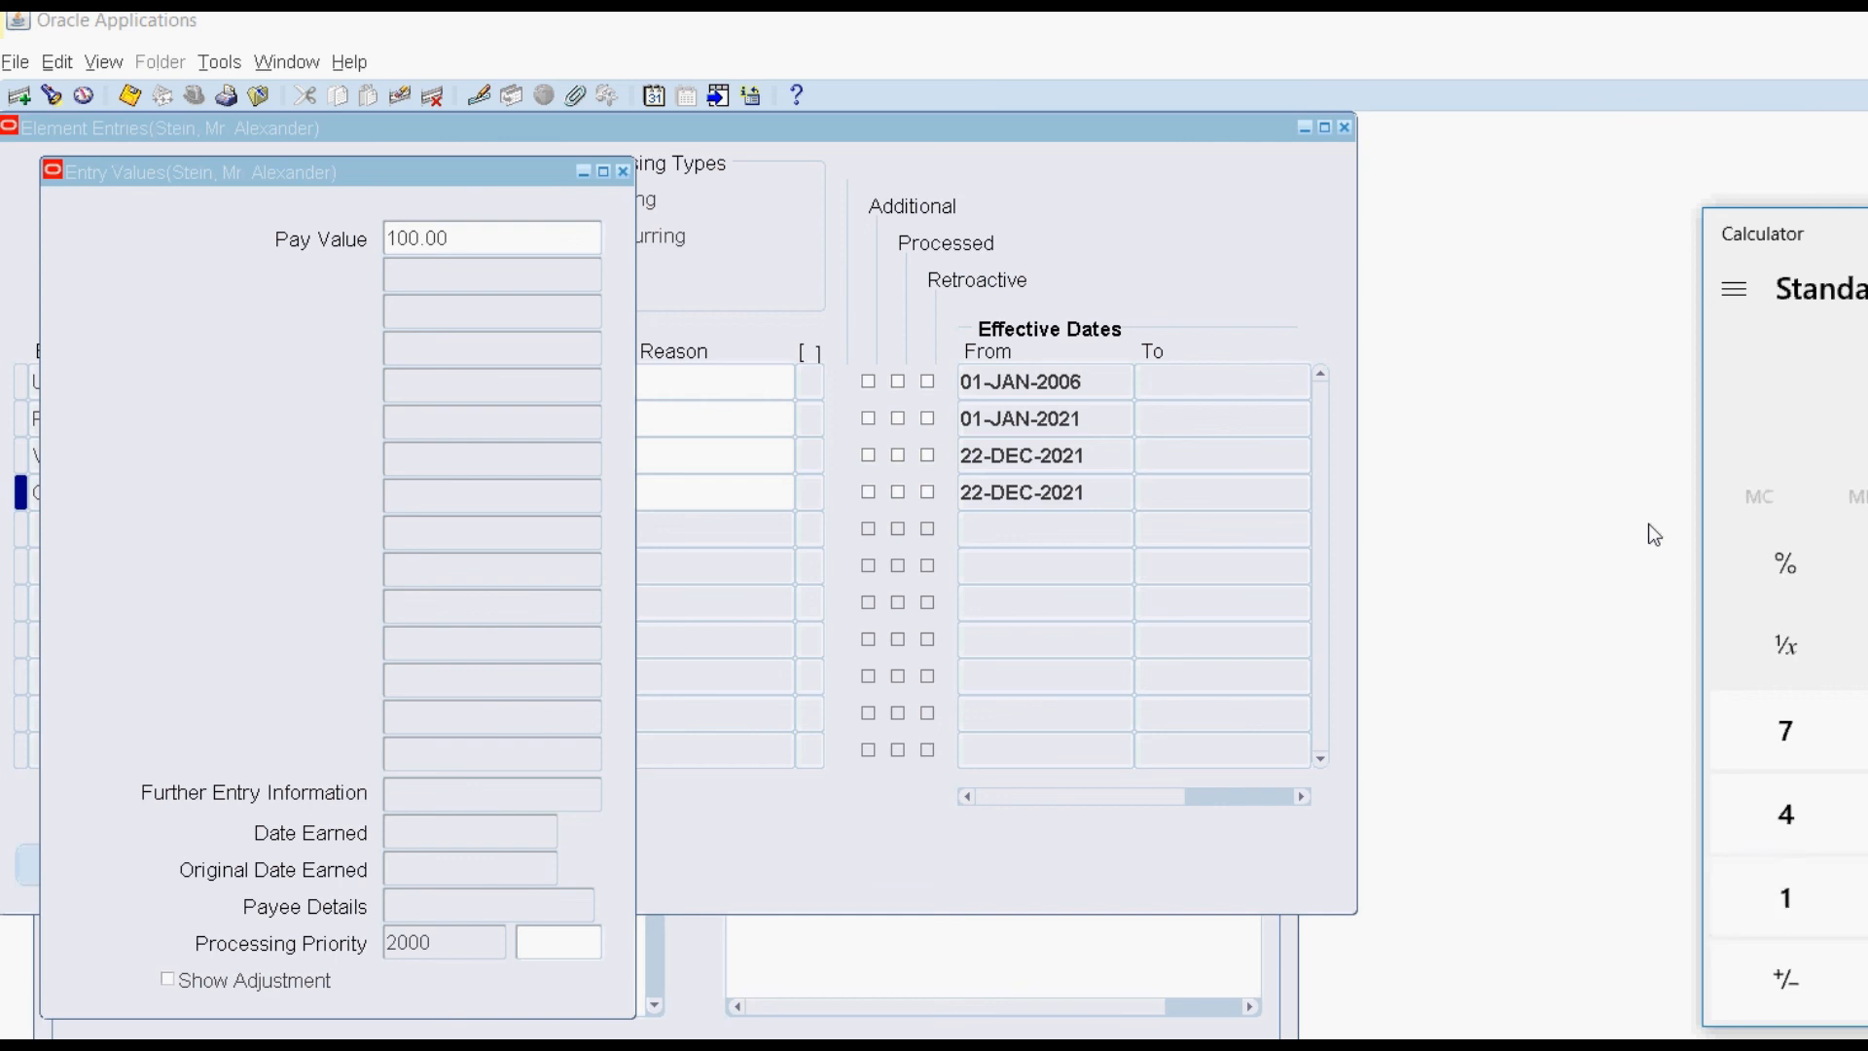
{"action": "key", "text": "Return"}
{"action": "type", "text": "1"}
{"action": "key", "text": "Return"}
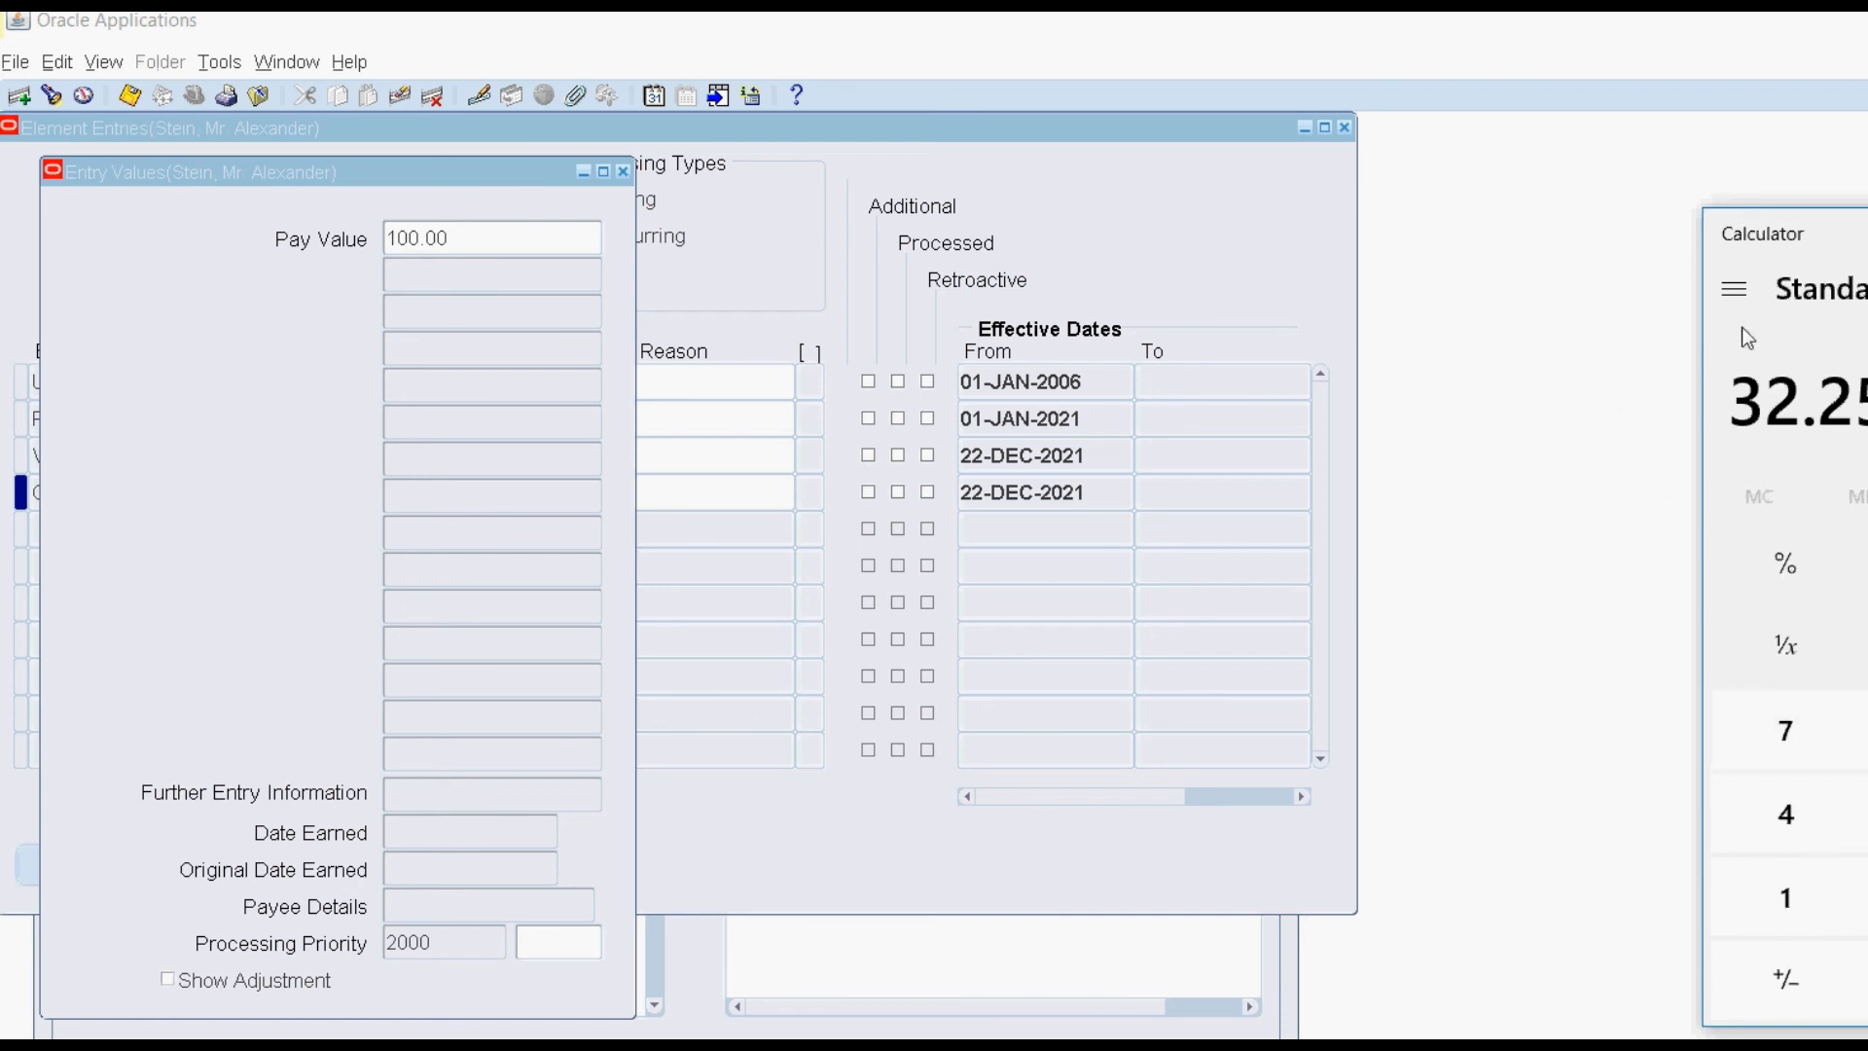
{"action": "left_click", "coordinate": [1241, 247]}
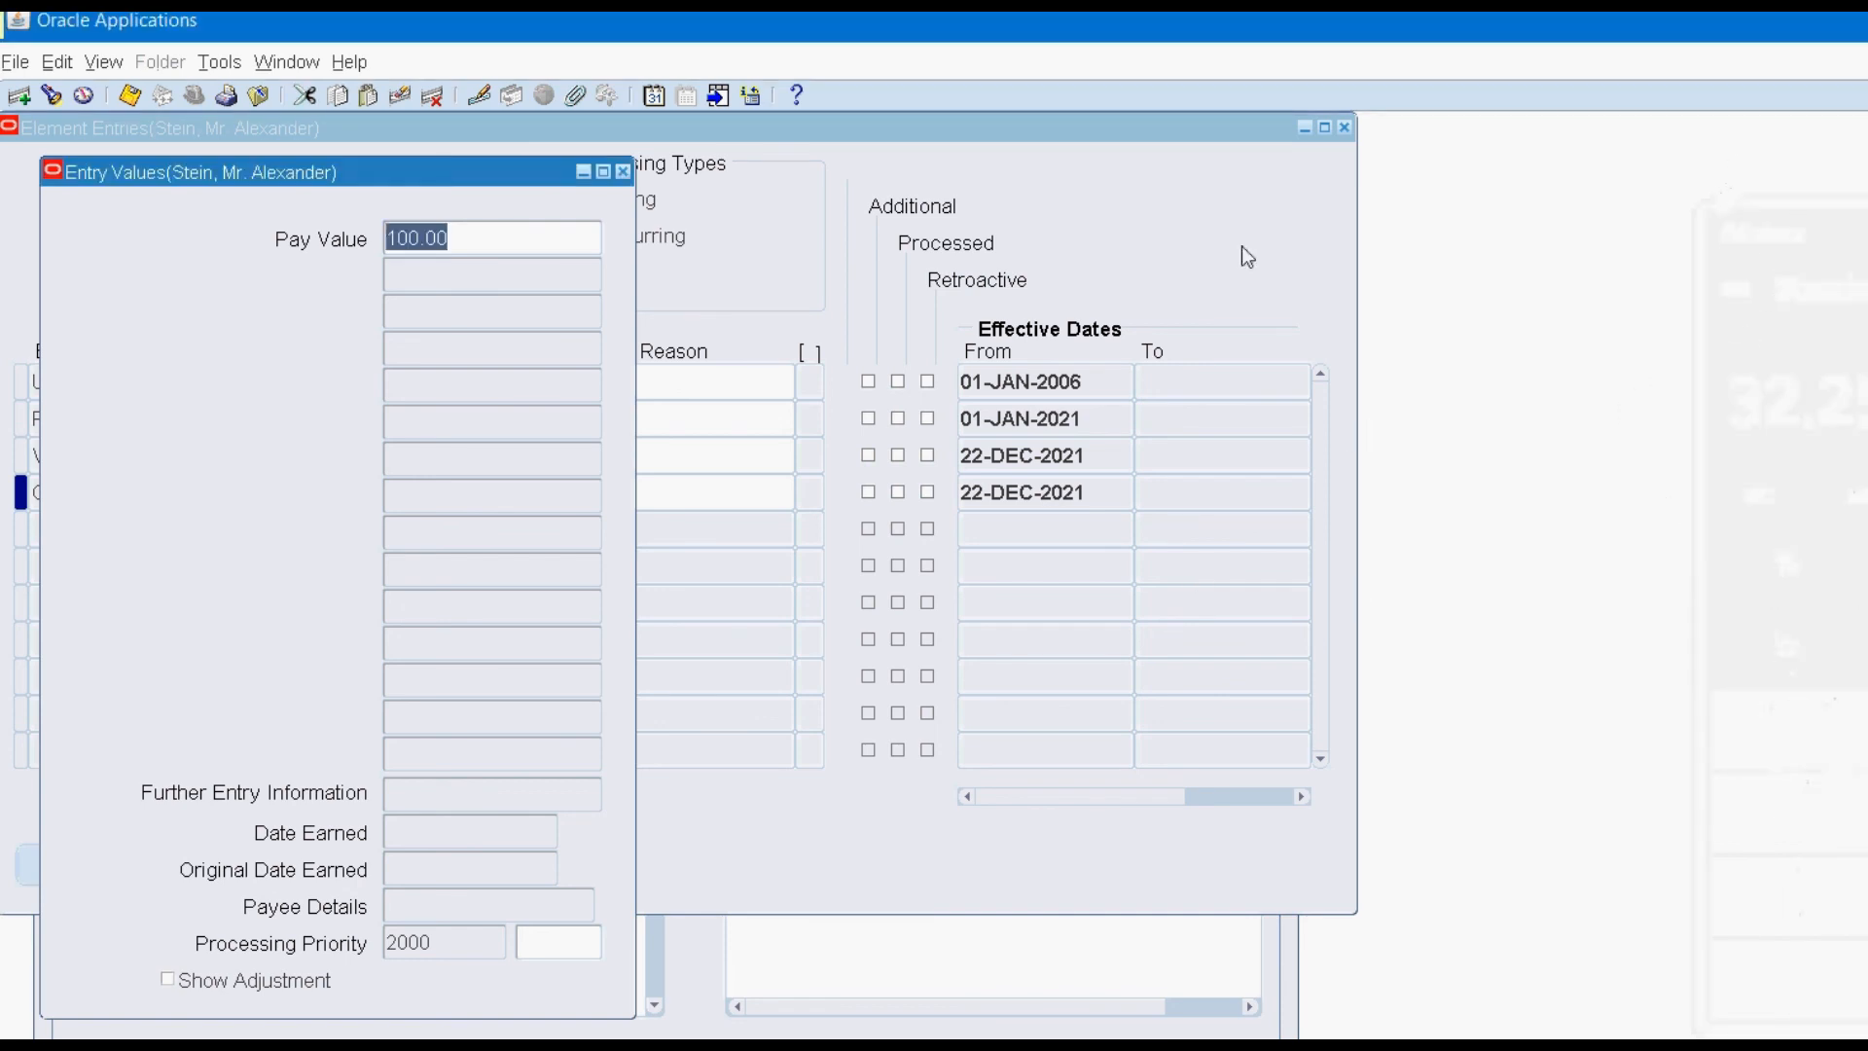
Leave the element entries, open Run QuickPay and find the employee by employee number.
{"action": "left_click", "coordinate": [498, 142]}
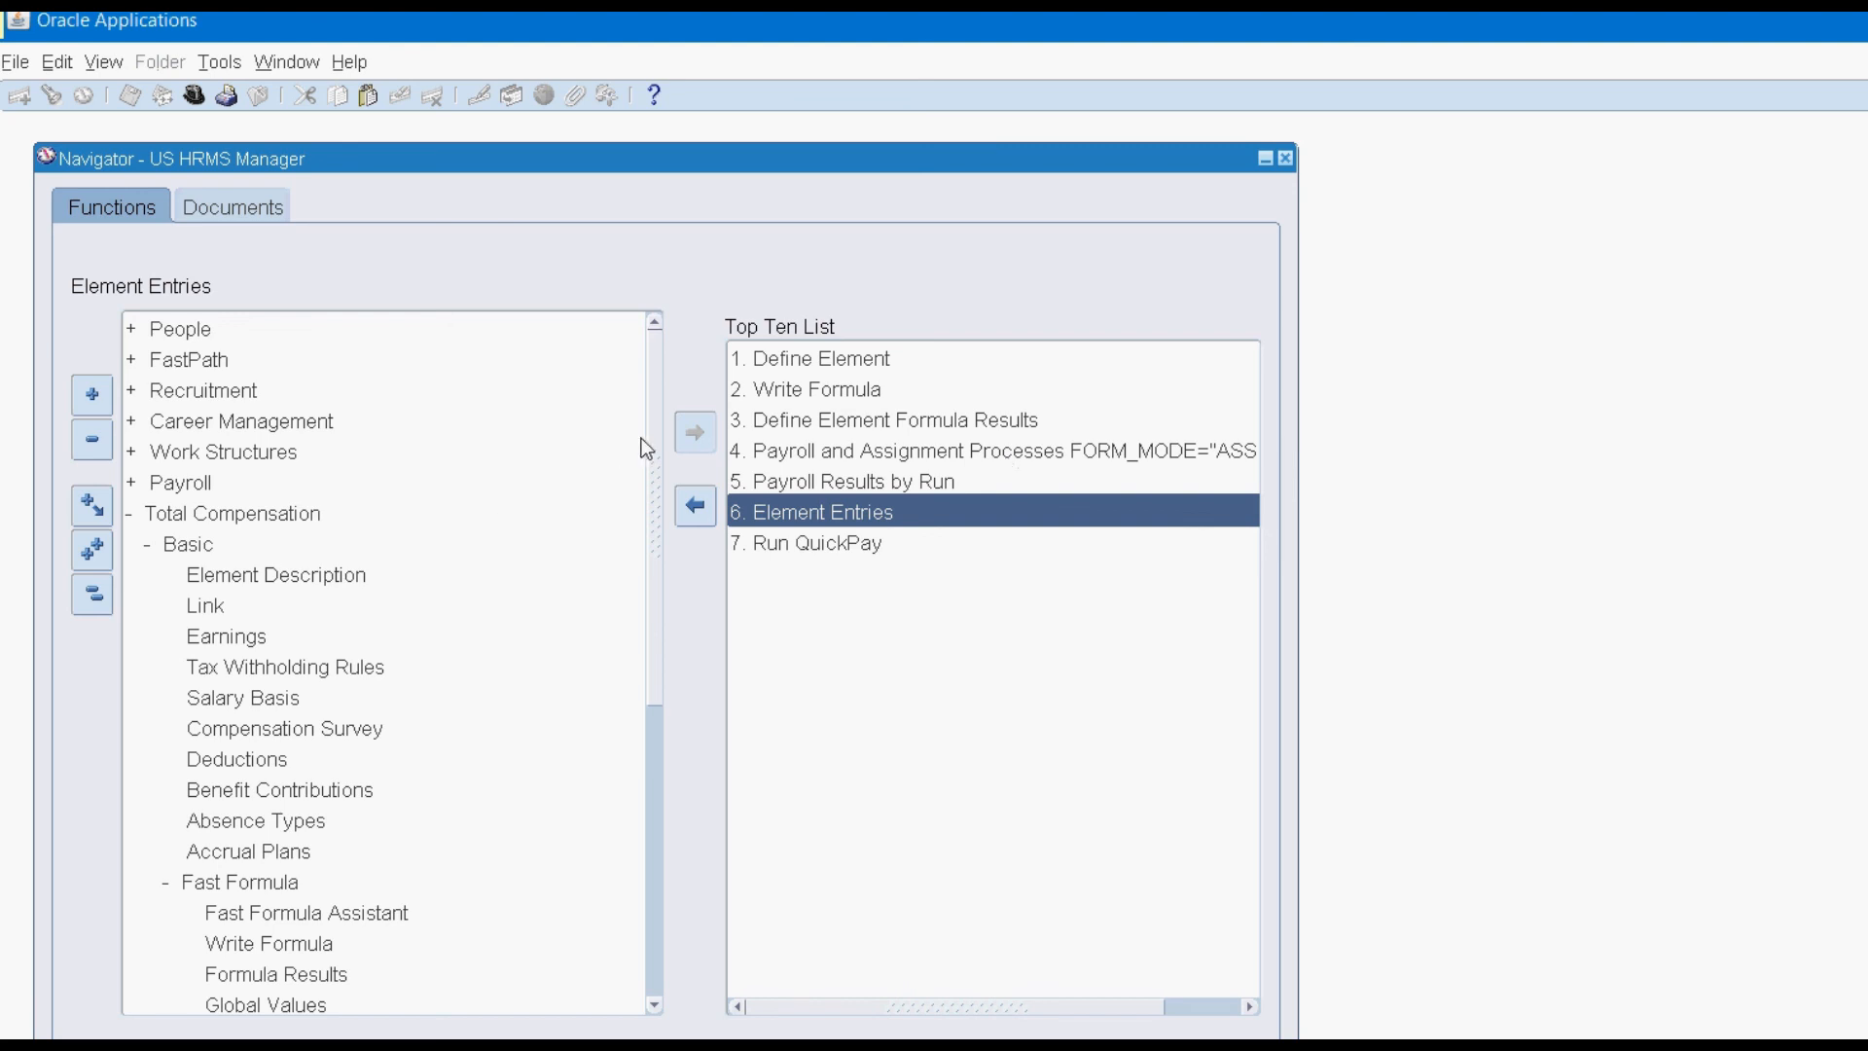
{"action": "key", "text": "Down"}
{"action": "key", "text": "Return"}
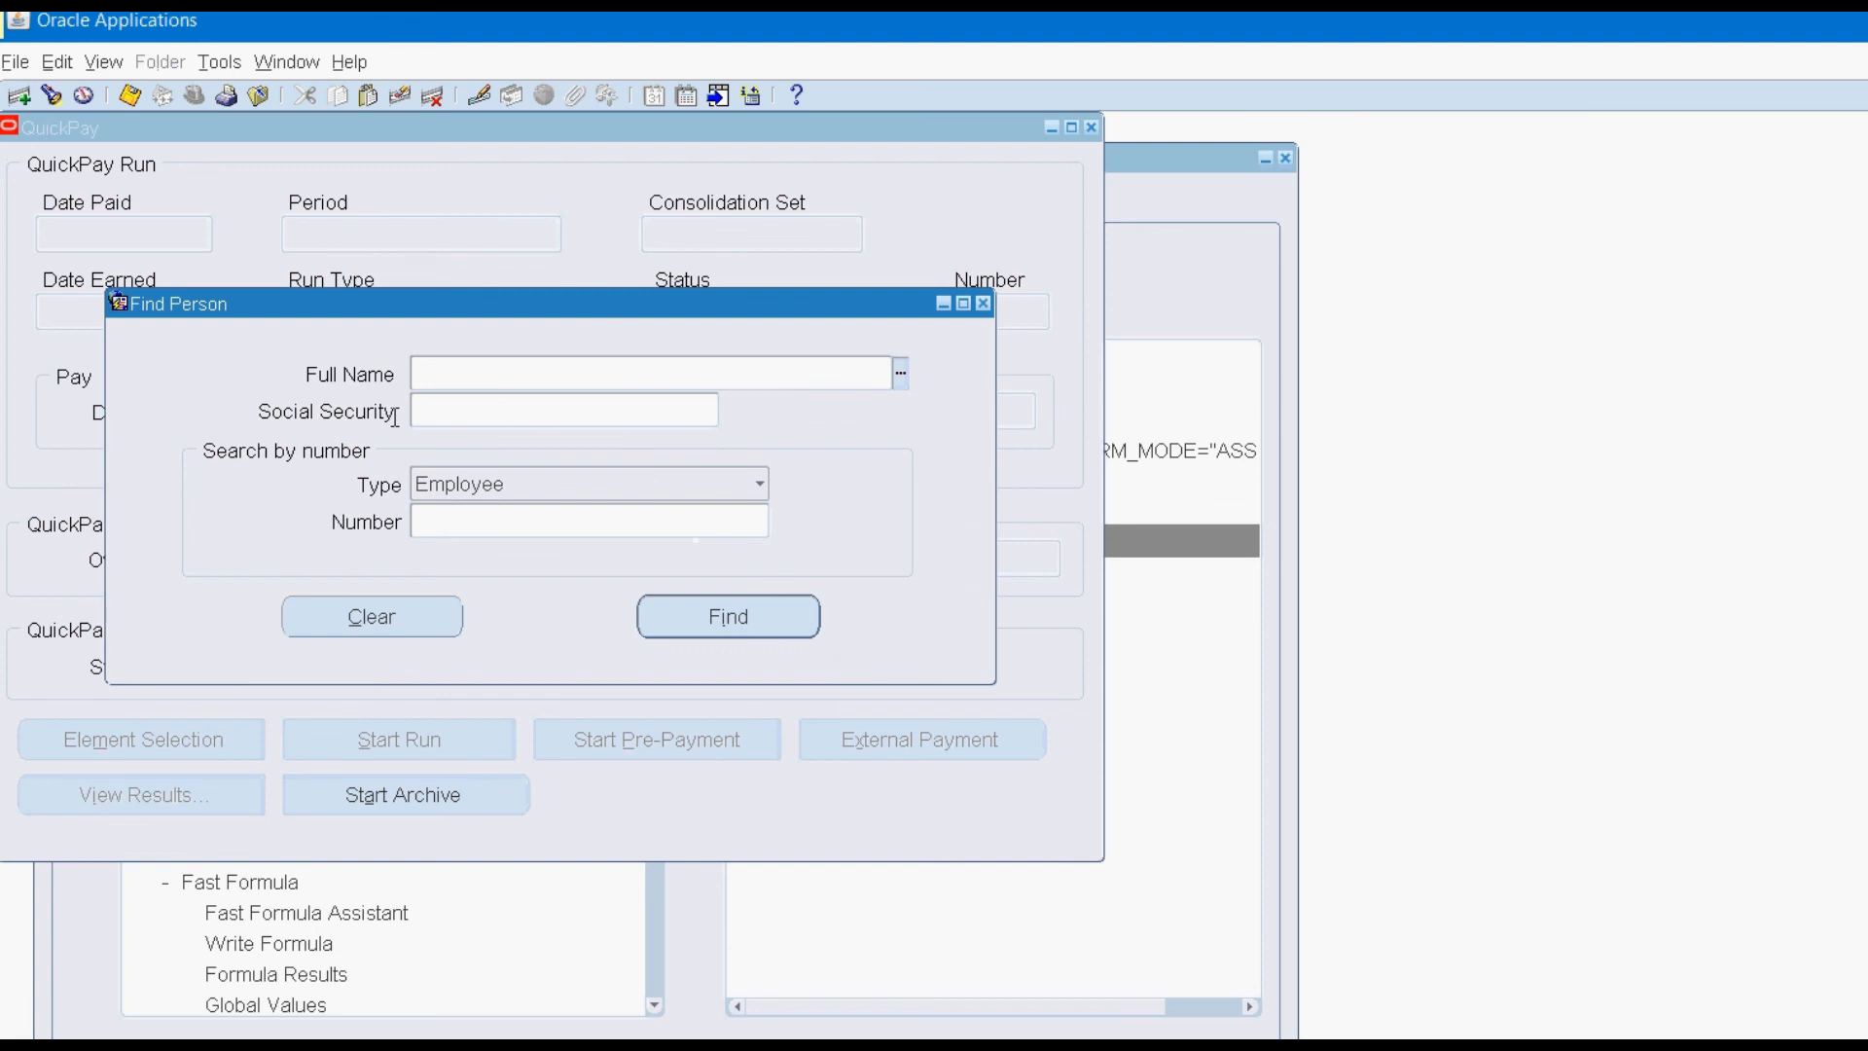
{"action": "key", "text": "Tab"}
{"action": "key", "text": "Tab"}
{"action": "key", "text": "Tab"}
{"action": "type", "text": "415"}
{"action": "key", "text": "Return"}
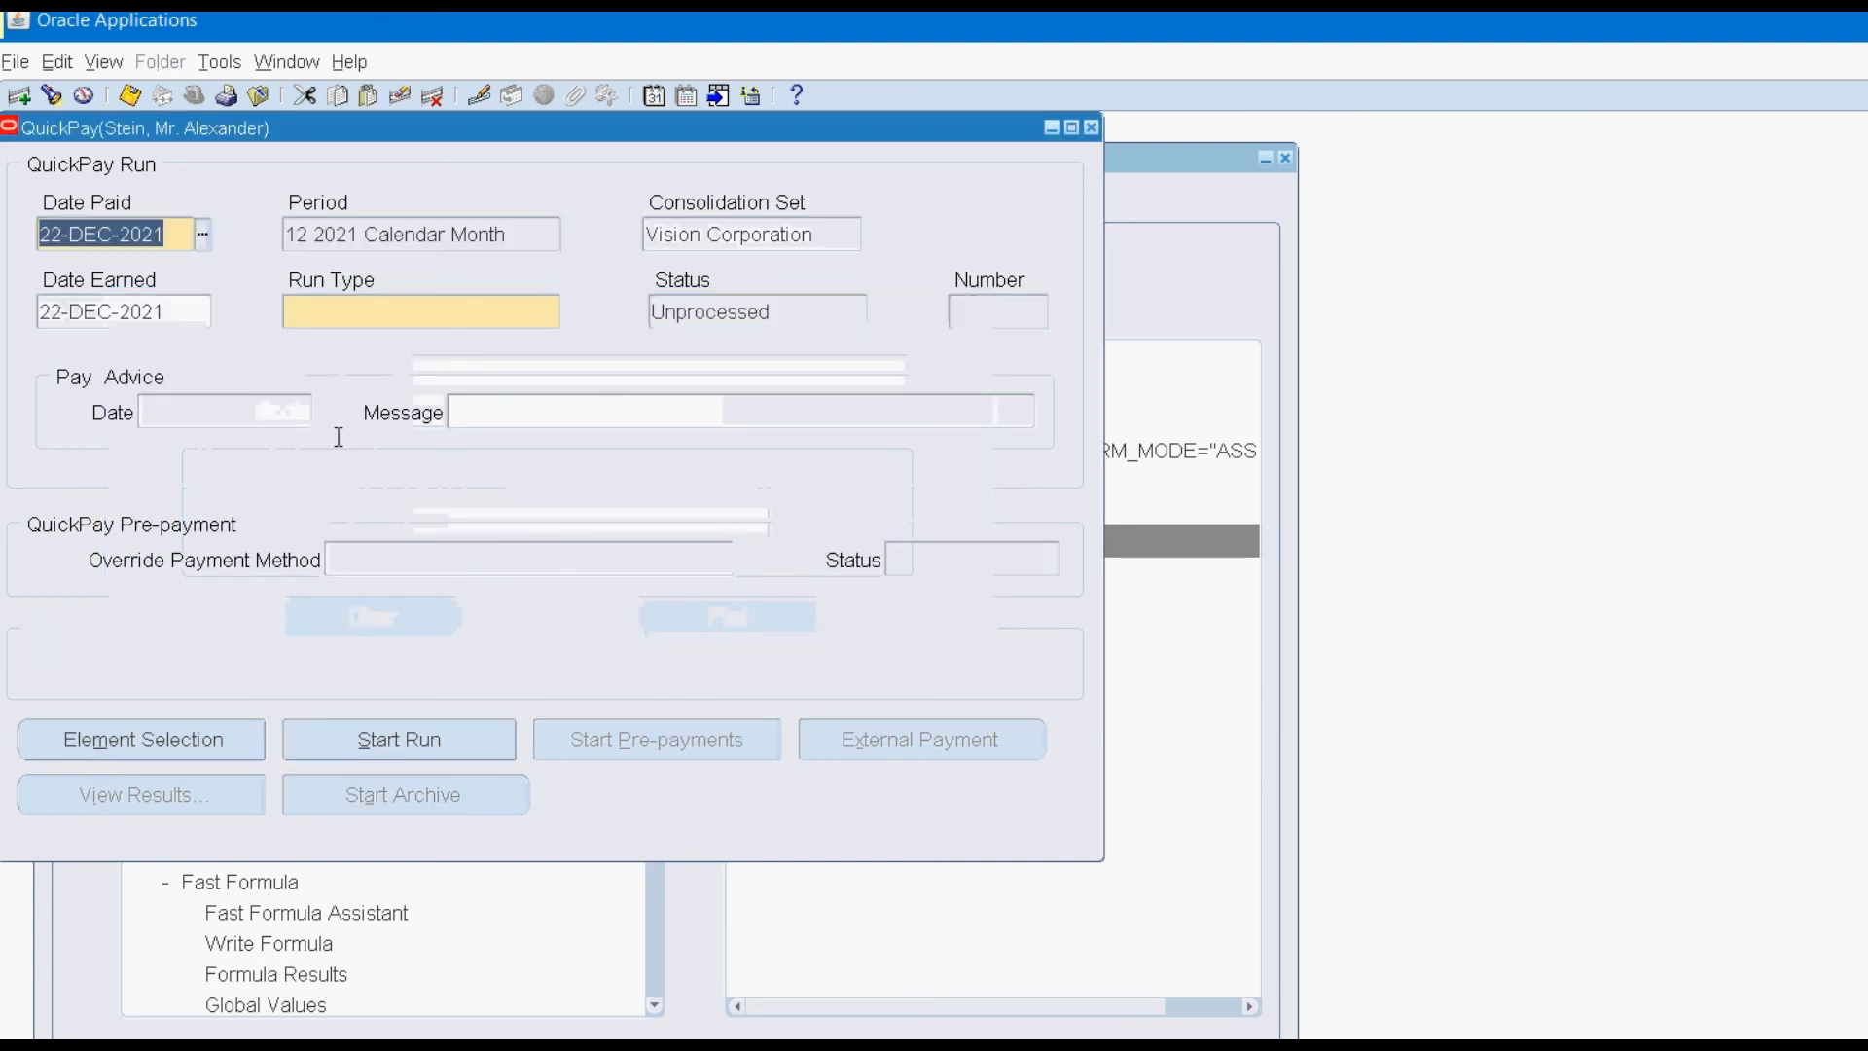
Choose Regular as the QuickPay run type and start the run for the 12 2021 Calendar Month period.
{"action": "key", "text": "Tab"}
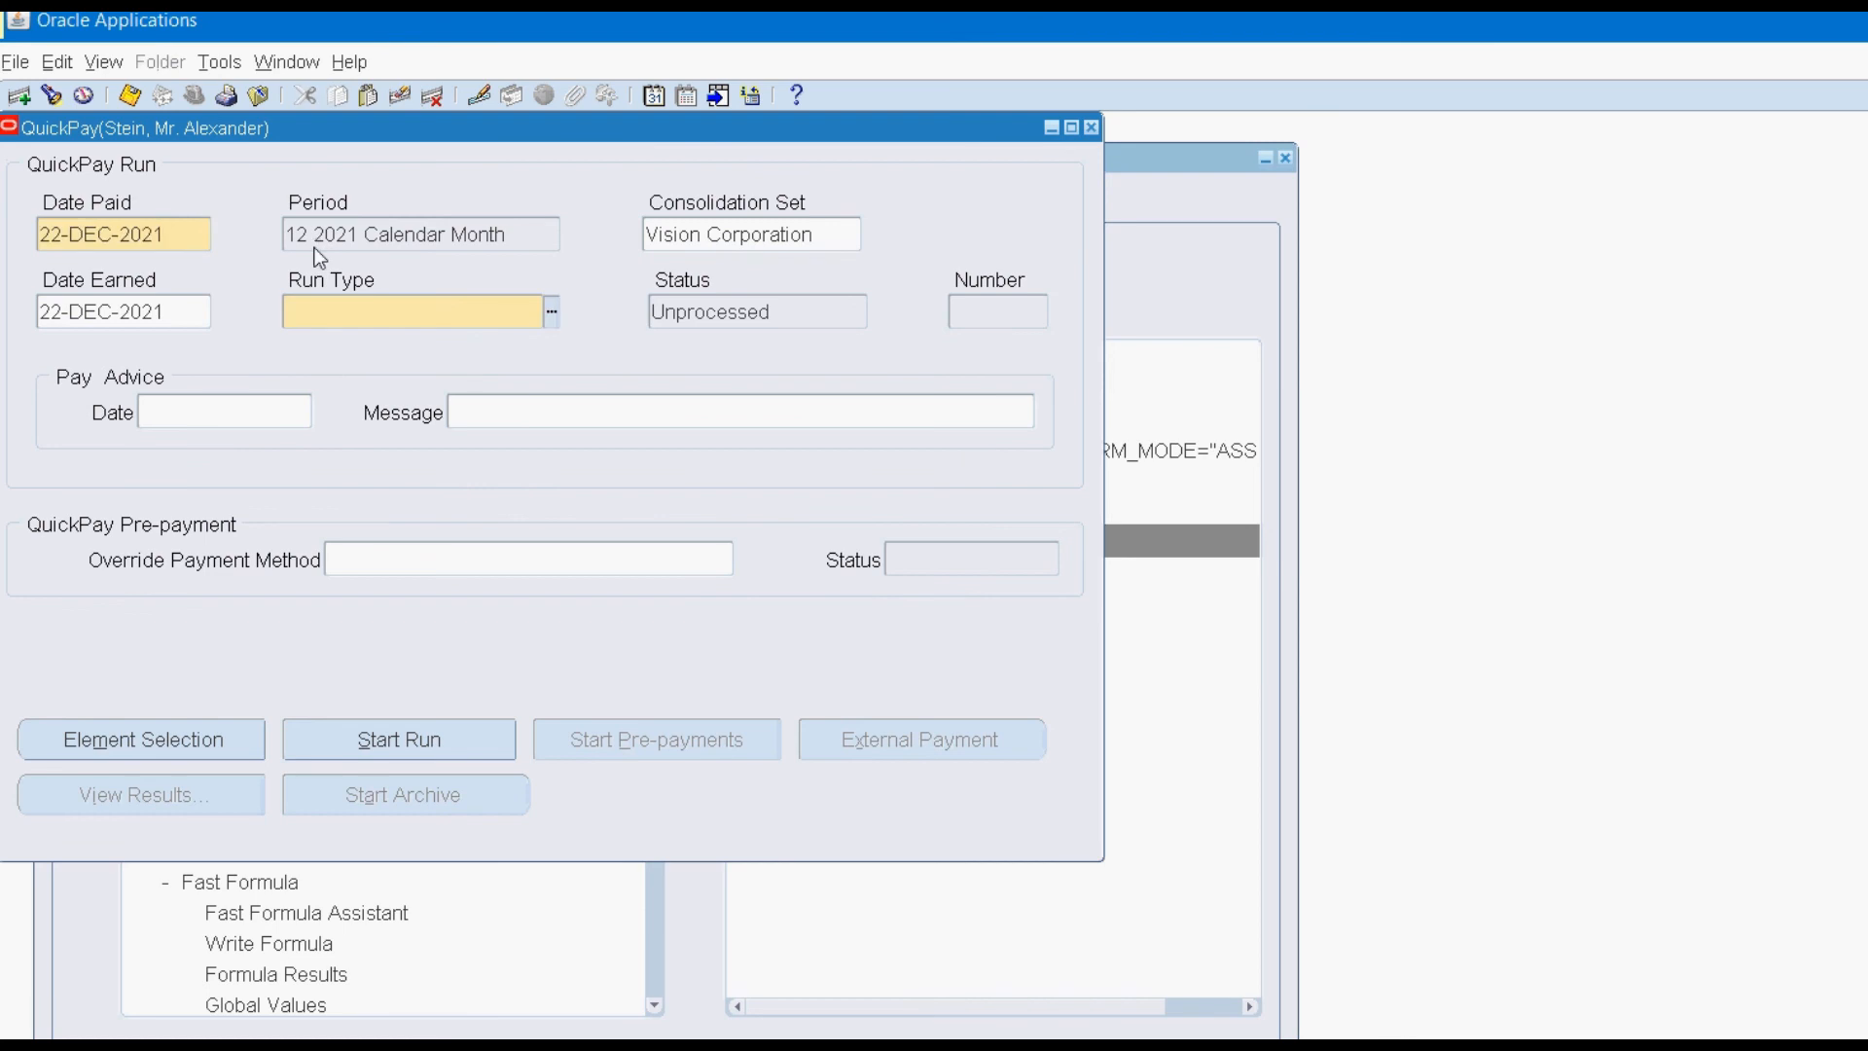
{"action": "key", "text": "ctrl+l"}
{"action": "key", "text": "Down"}
{"action": "key", "text": "Return"}
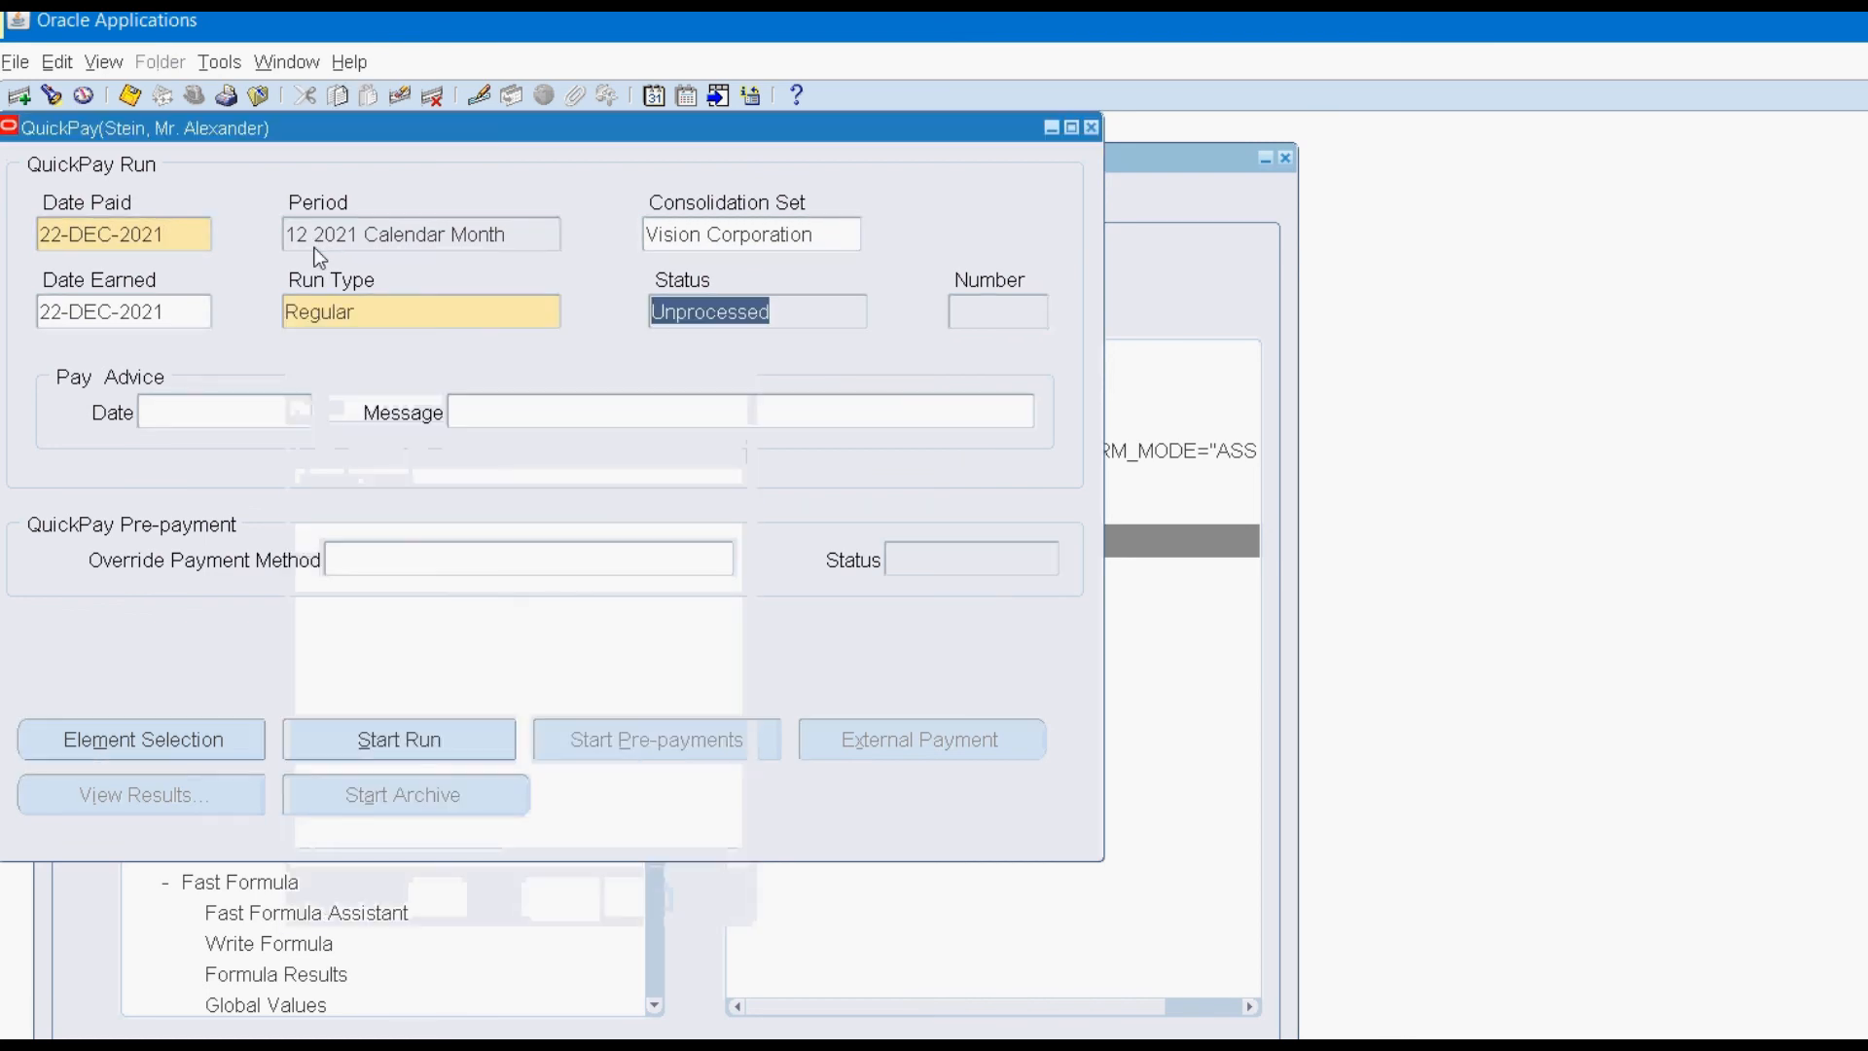
{"action": "key", "text": "shift+Tab"}
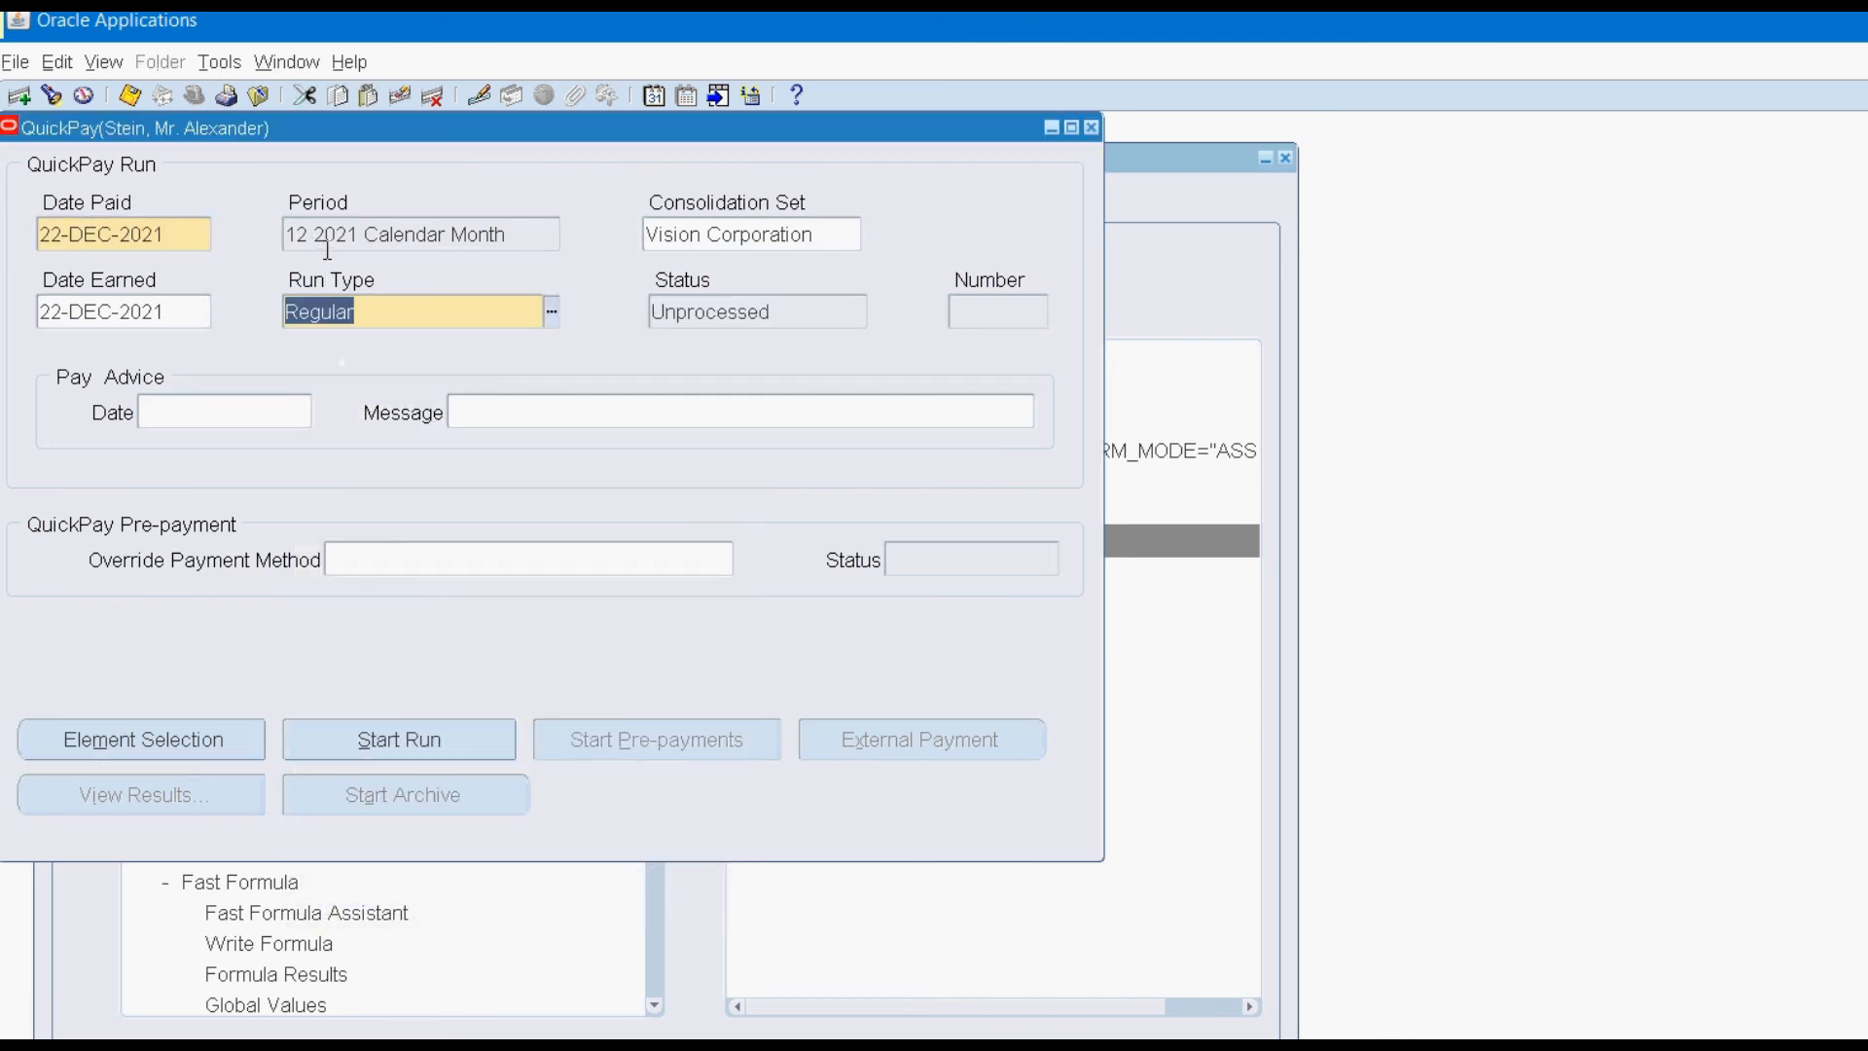
{"action": "key", "text": "ctrl+l"}
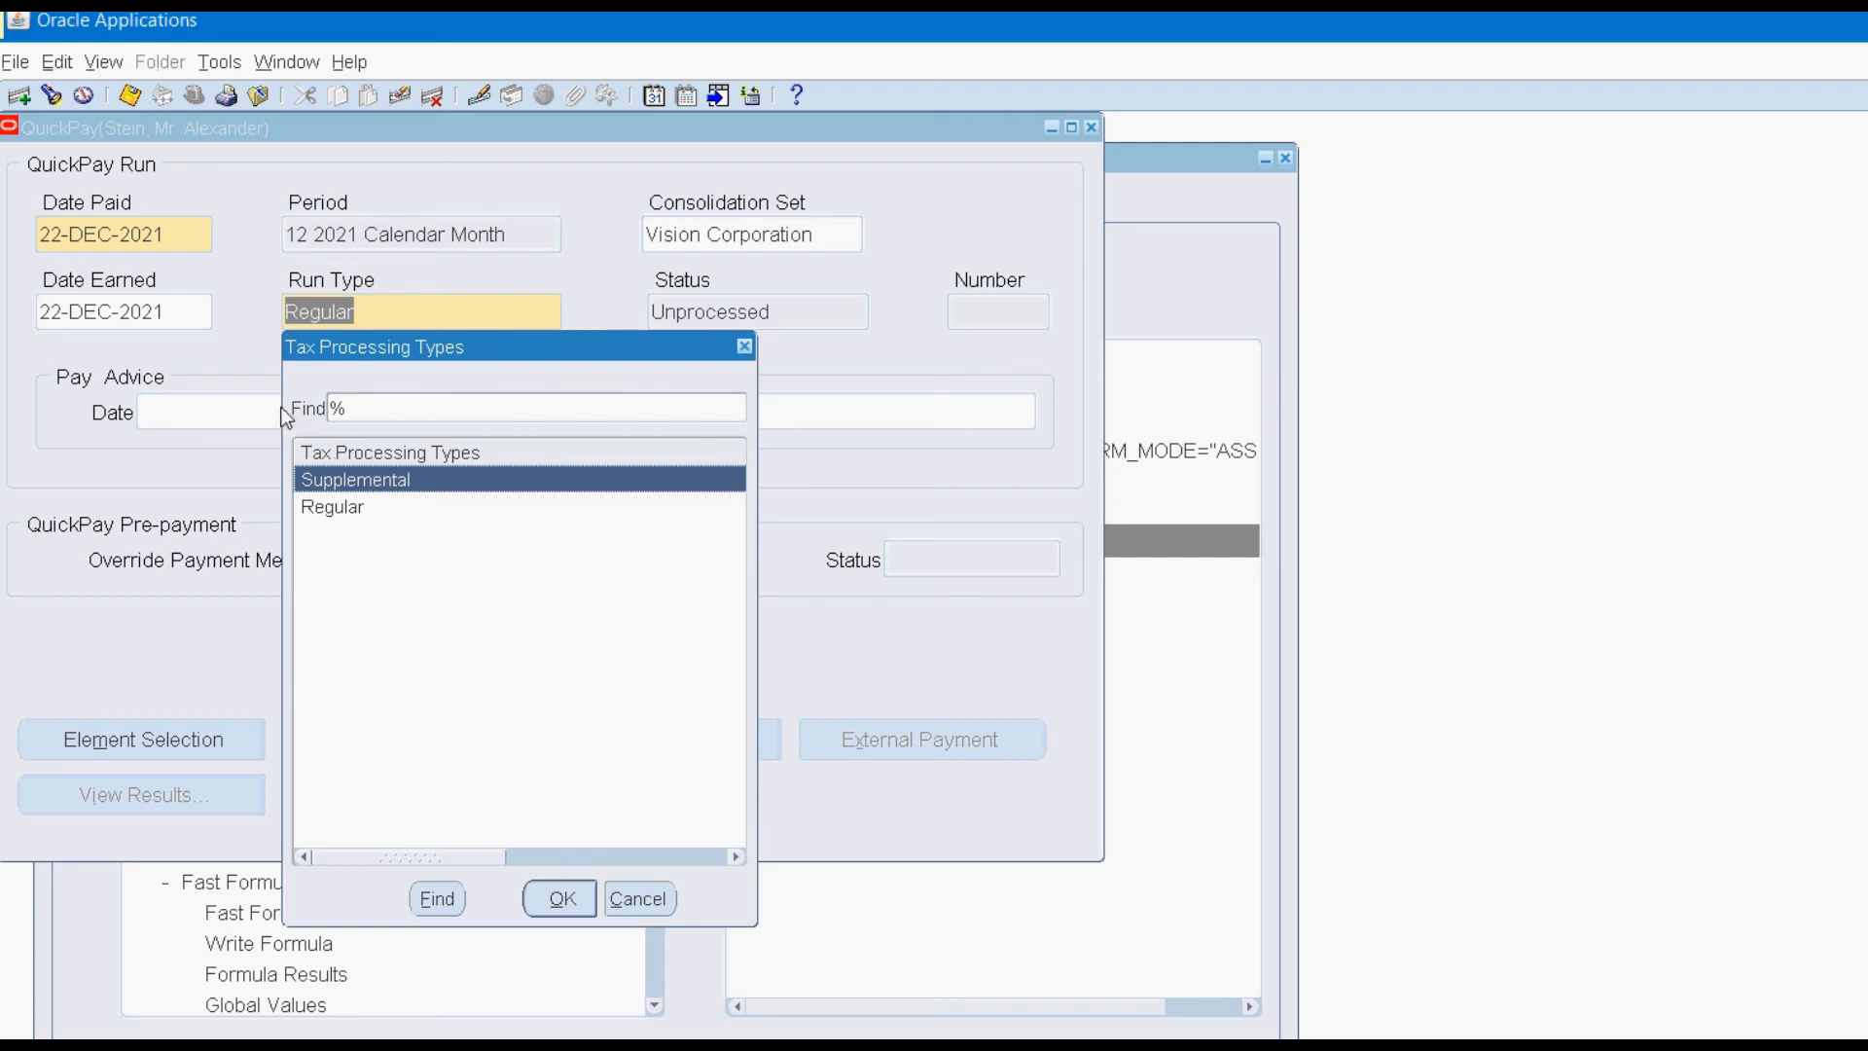
{"action": "key", "text": "Down"}
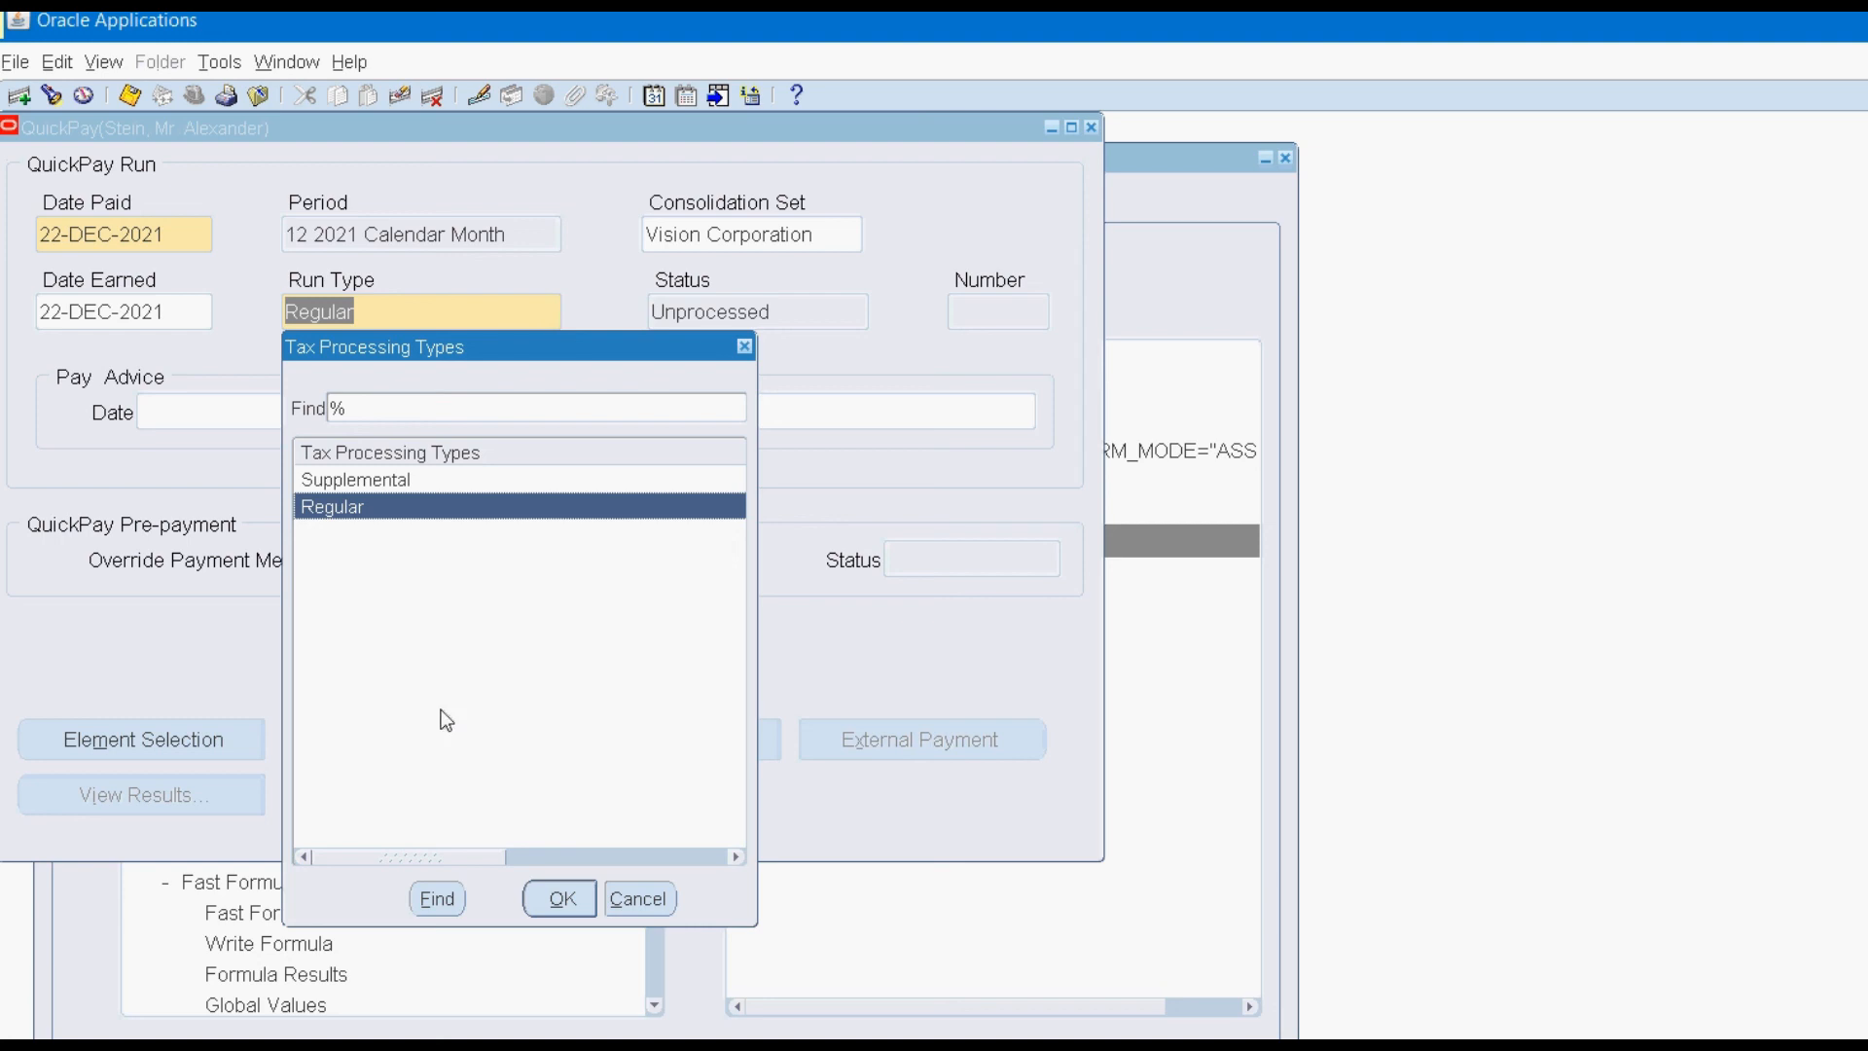
{"action": "key", "text": "Return"}
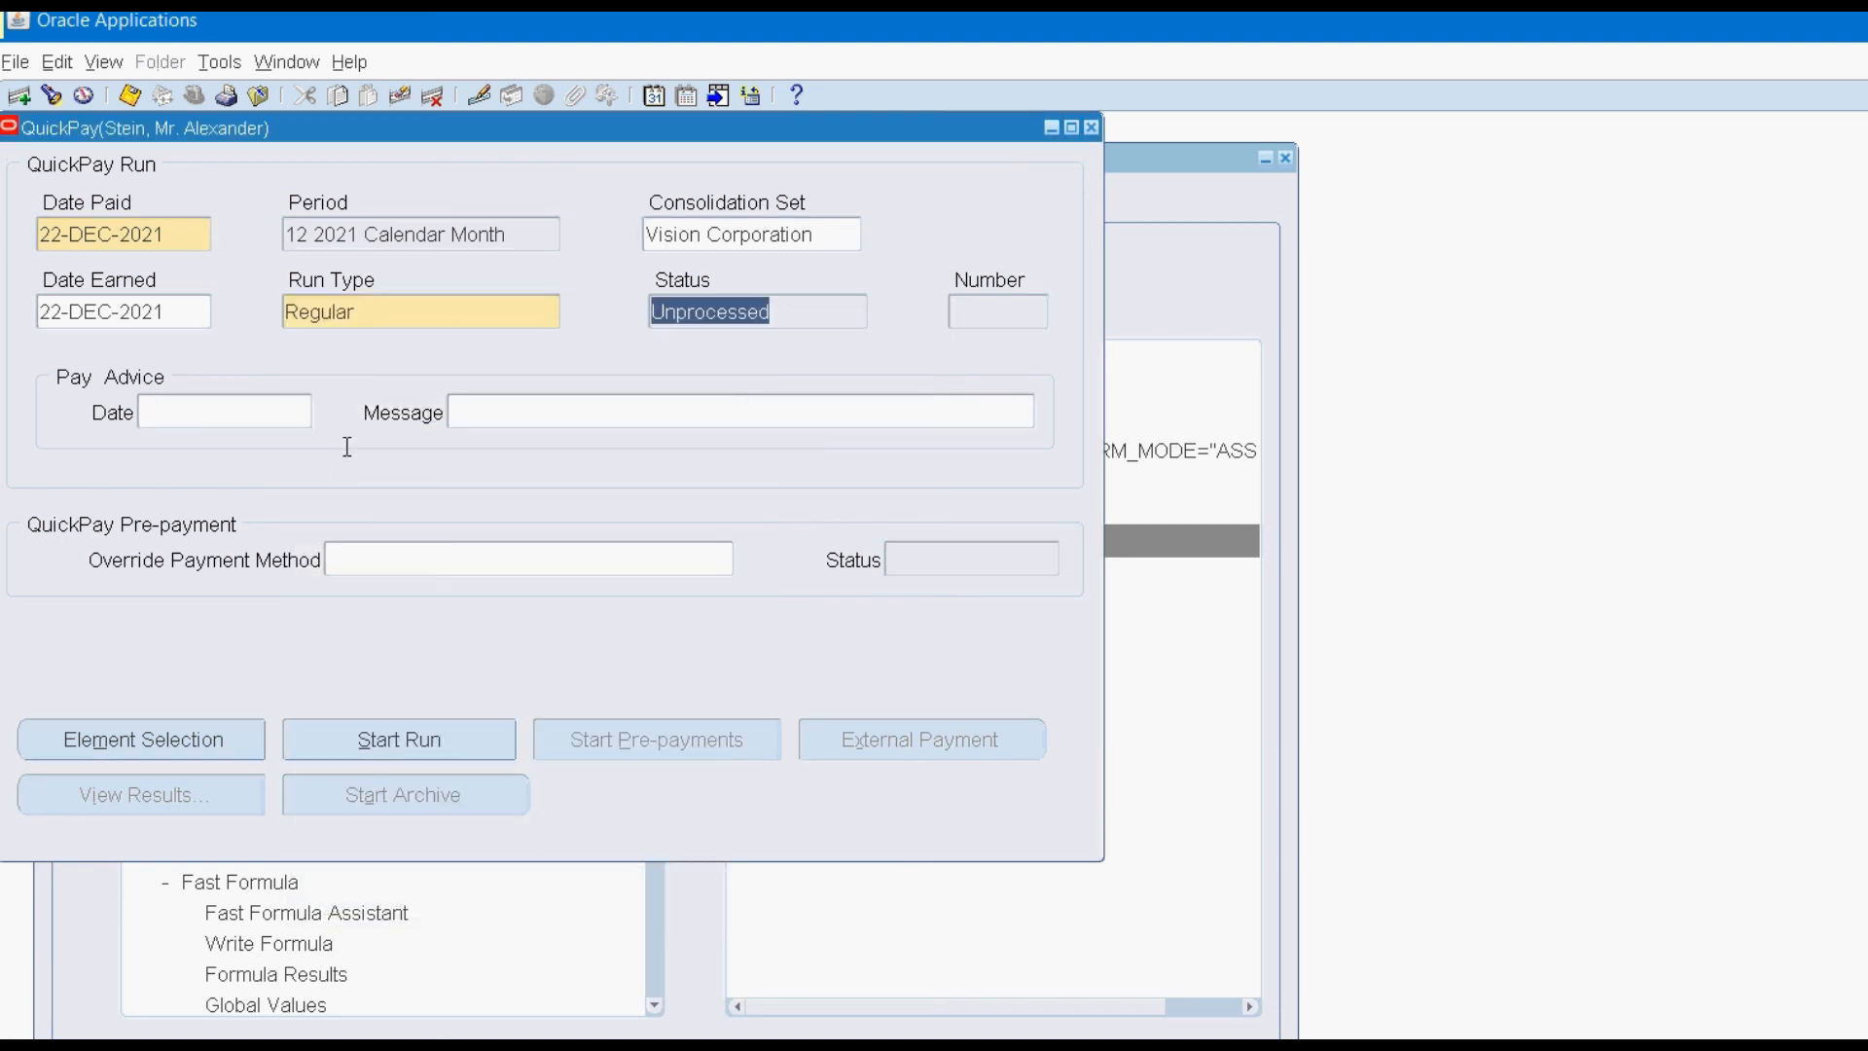
{"action": "key", "text": "Tab"}
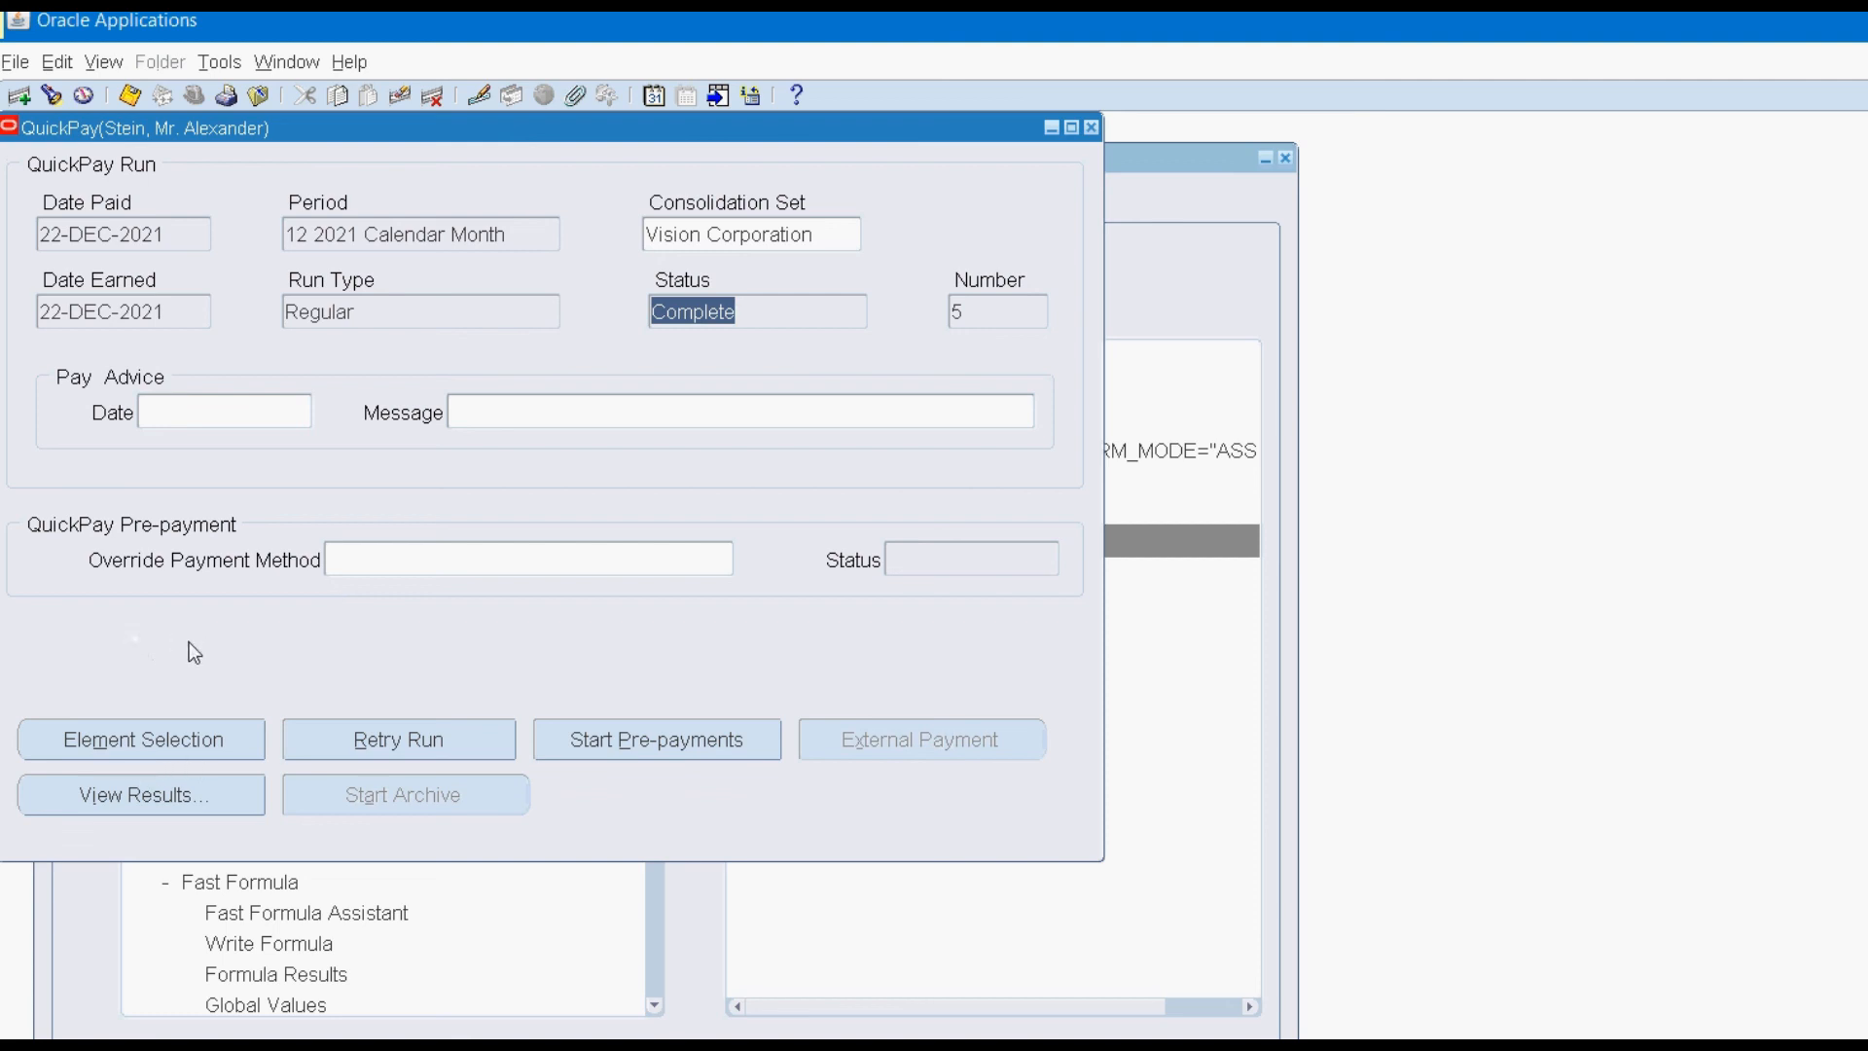
Open the SOE Report from the QuickPay run results and check the Call Allowance amount under earnings.
{"action": "key", "text": "alt+i"}
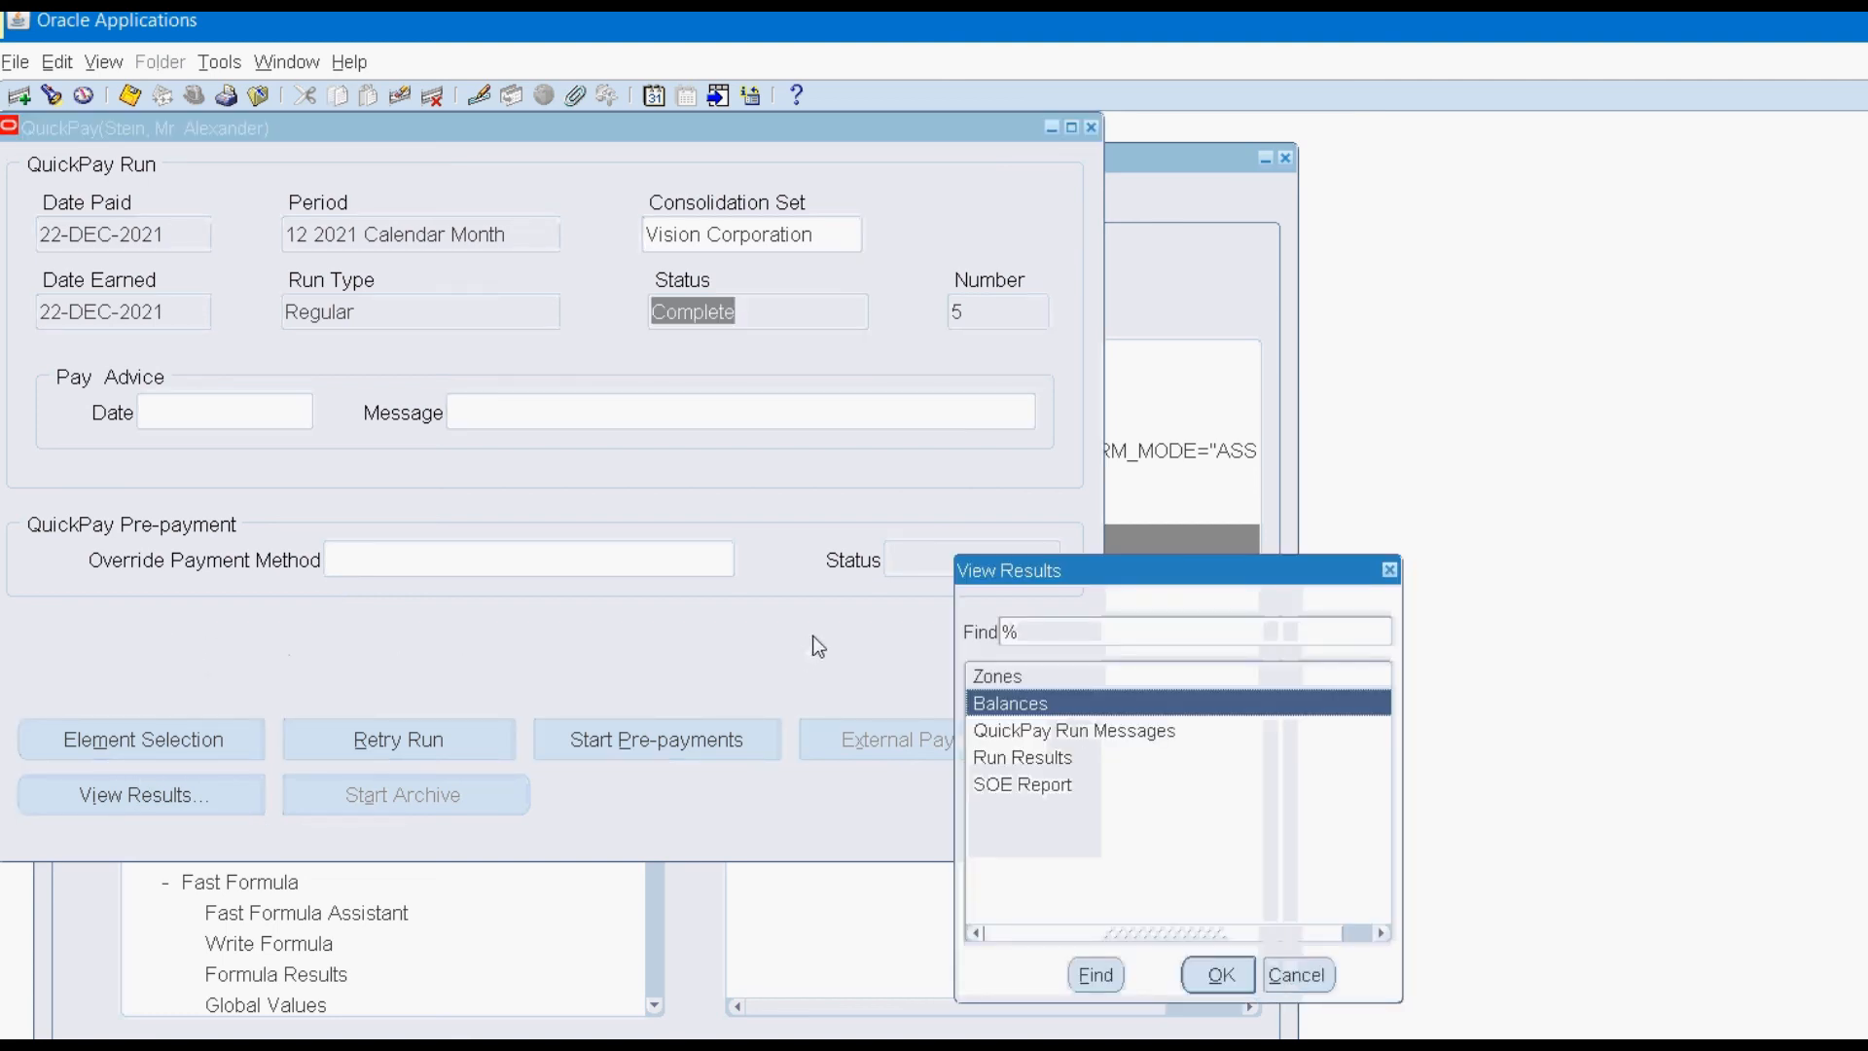
{"action": "double_click", "coordinate": [986, 788]}
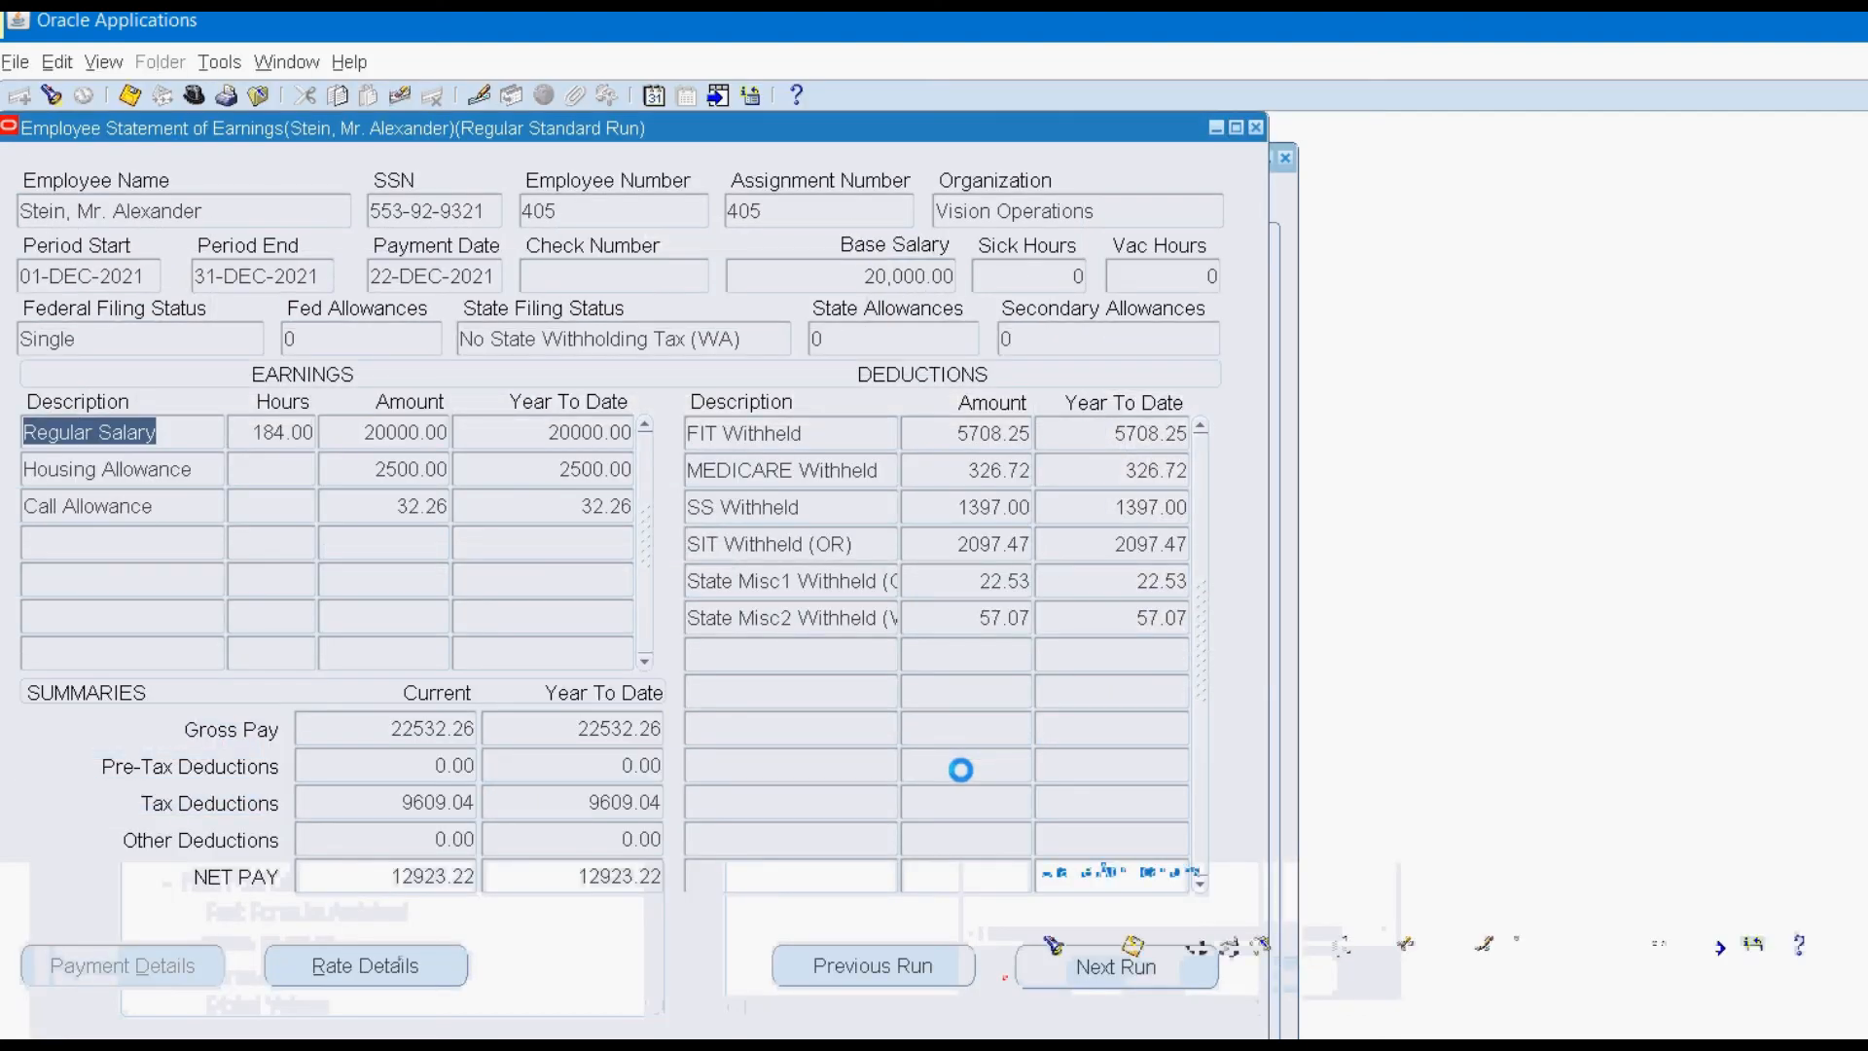
{"action": "left_click", "coordinate": [409, 506]}
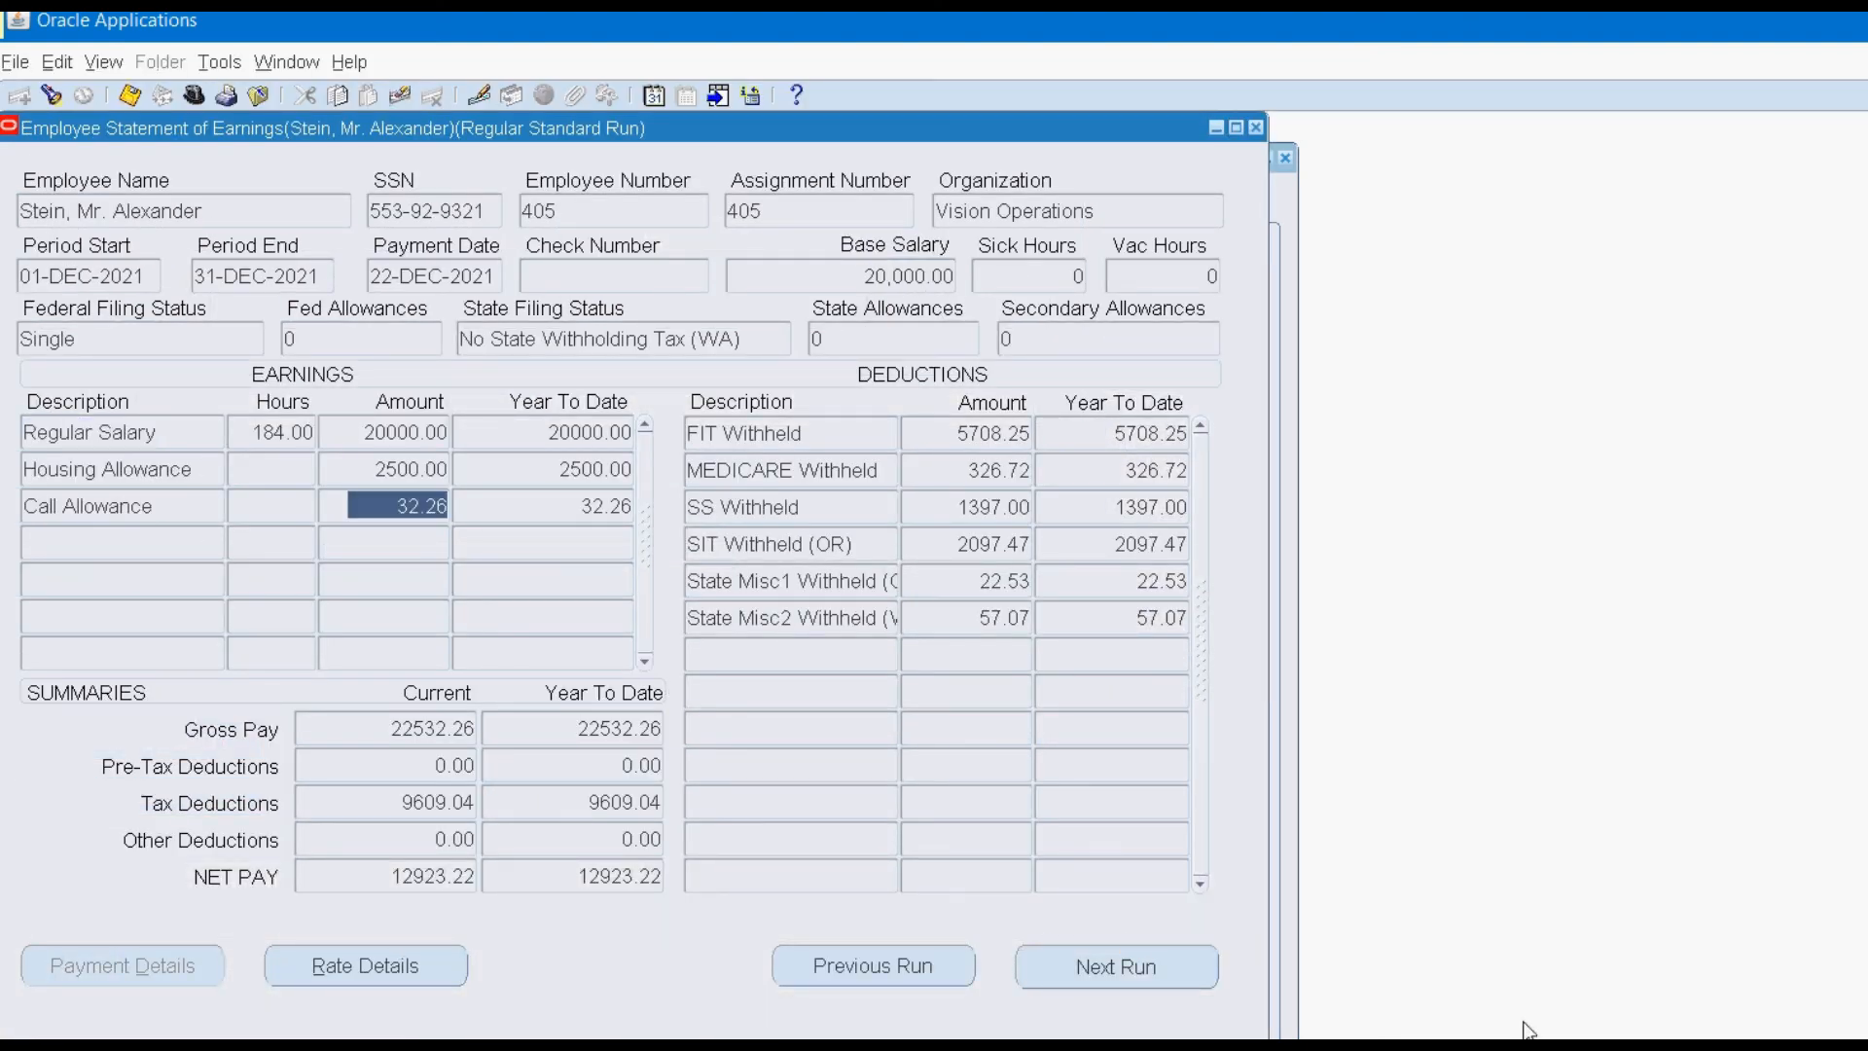
Switch to Calculator to compare its result with the Call Allowance amount on the statement of earnings, and return to the statement.
{"action": "left_click", "coordinate": [1800, 1045]}
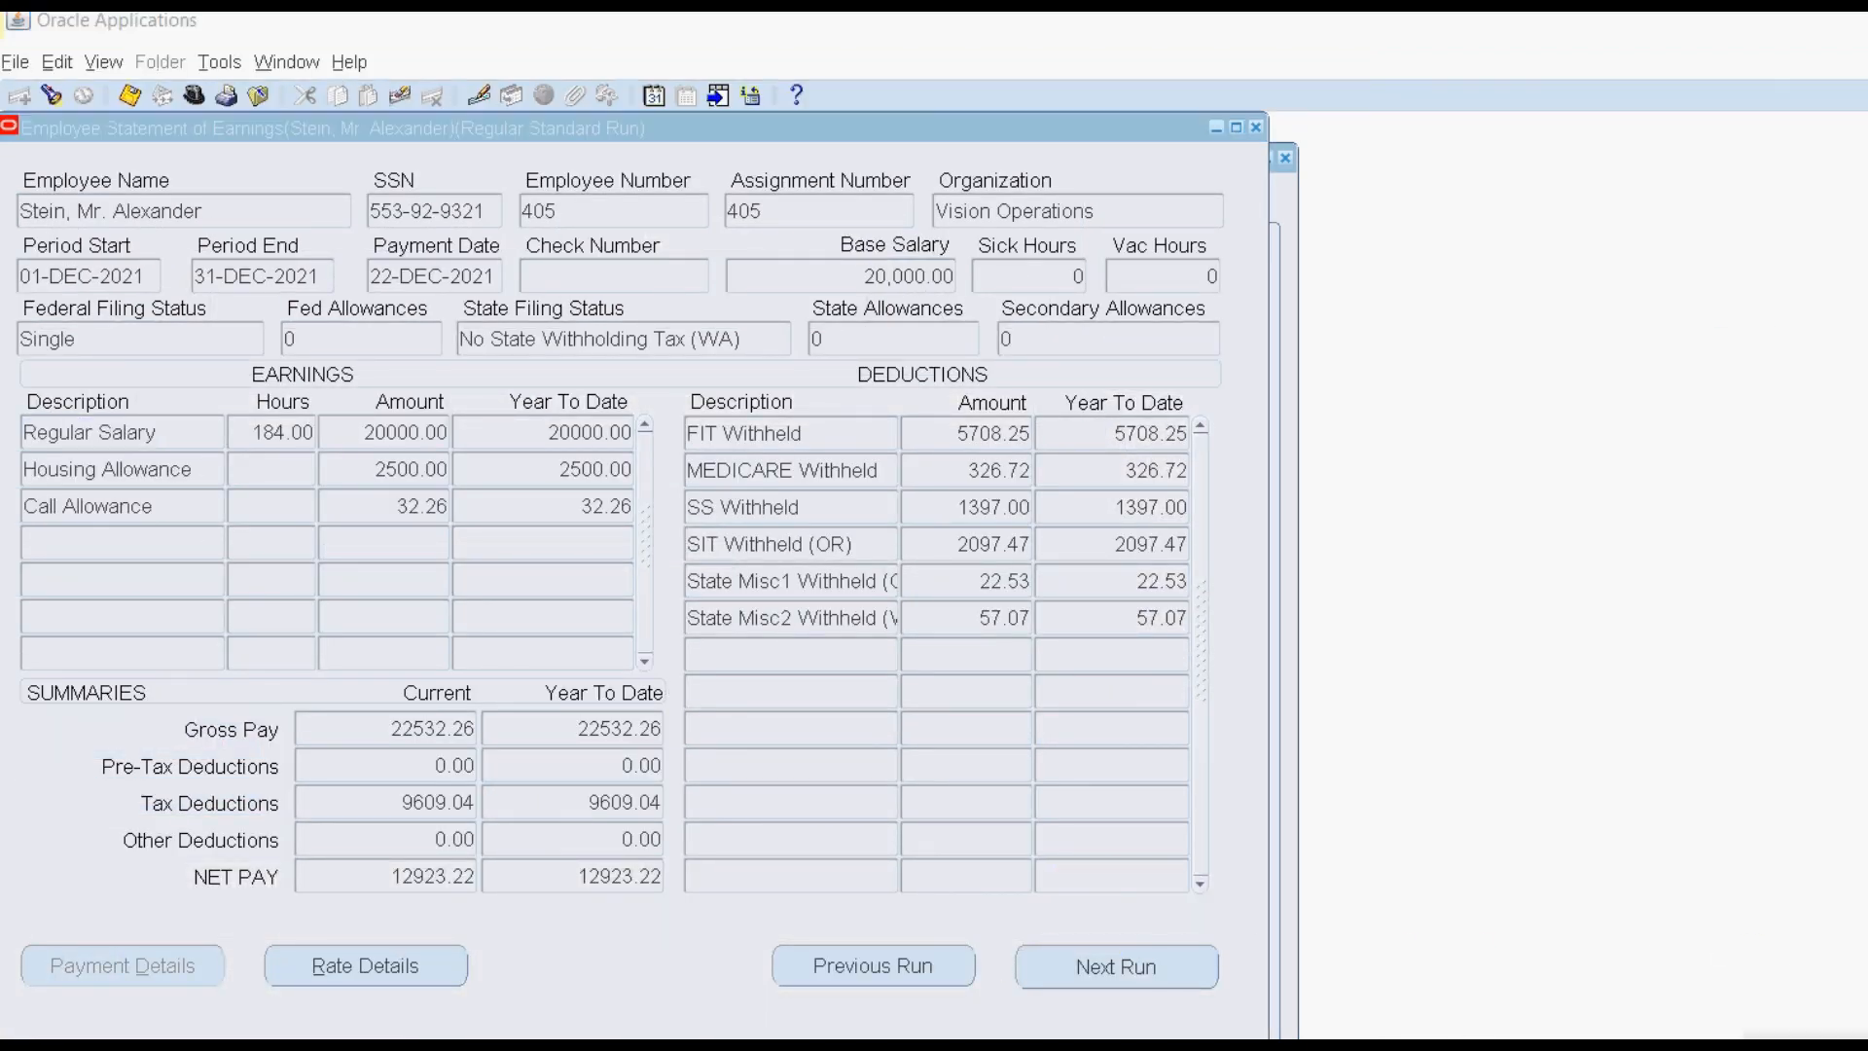
{"action": "left_click", "coordinate": [141, 403]}
{"action": "left_click", "coordinate": [1468, 1043]}
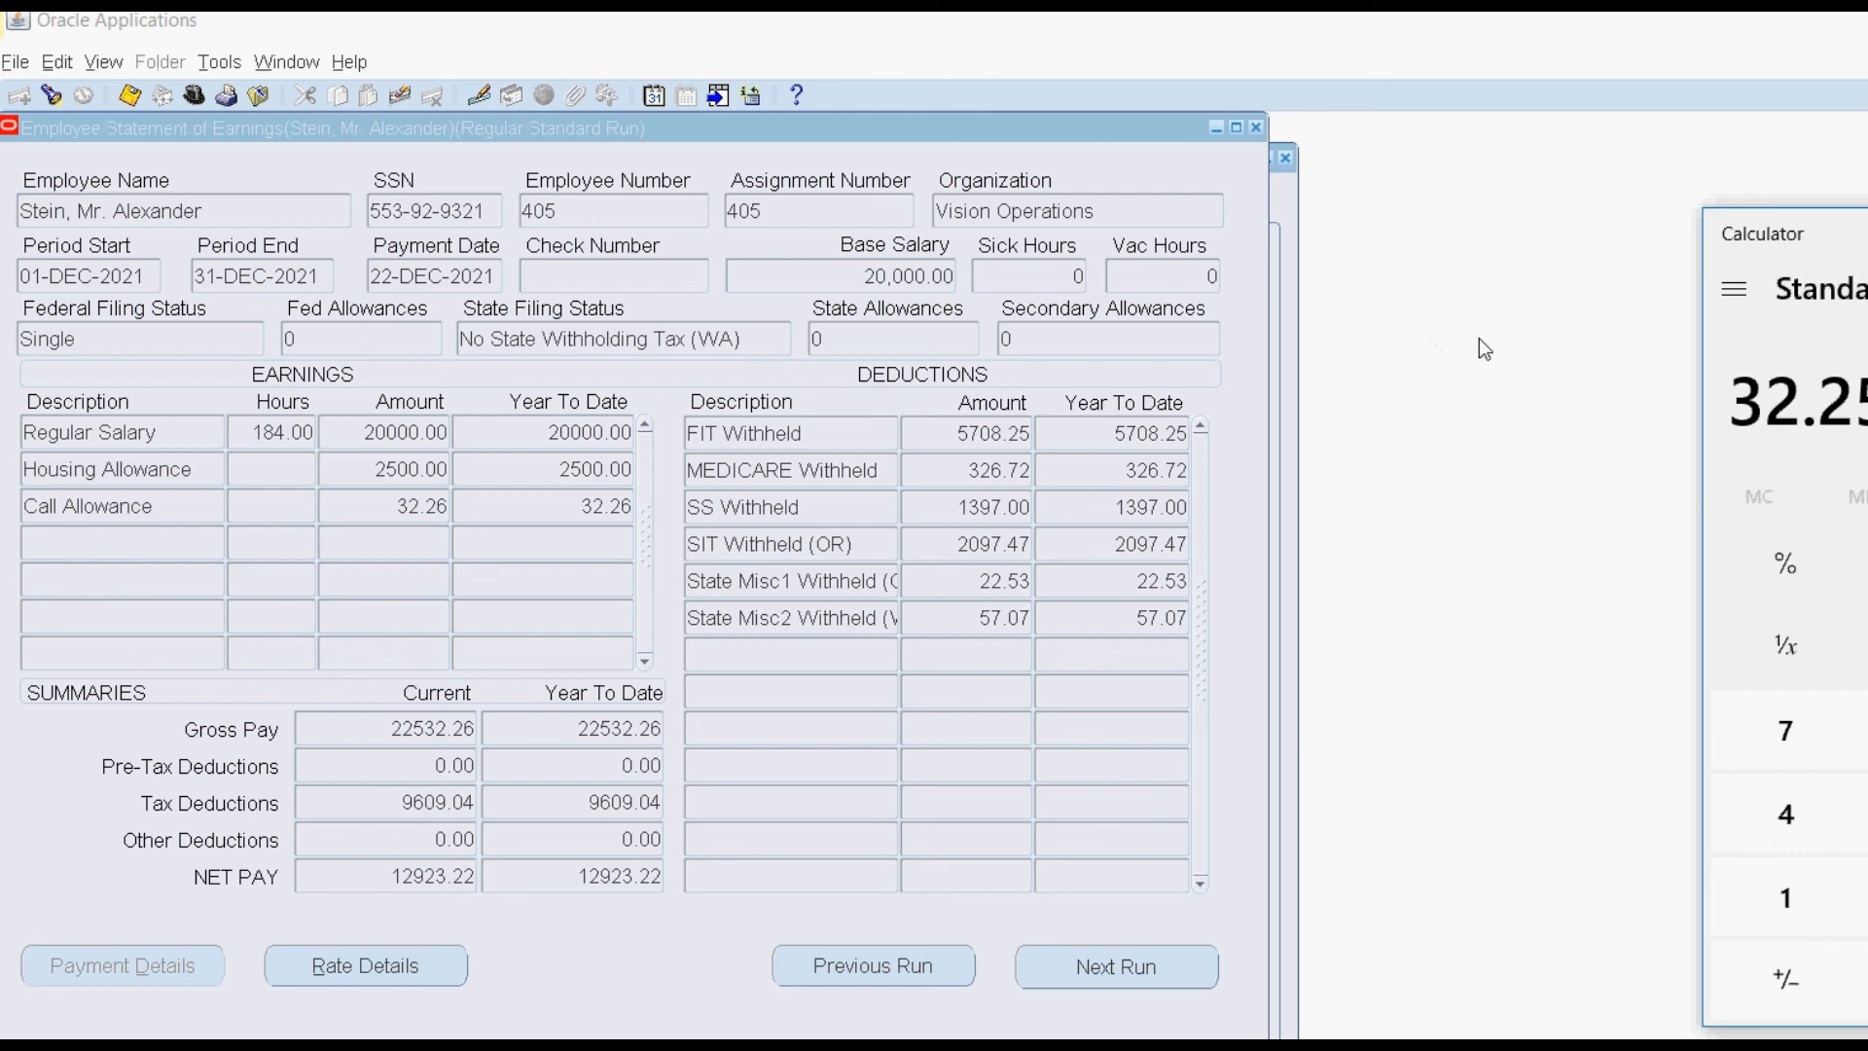
{"action": "left_click", "coordinate": [309, 402]}
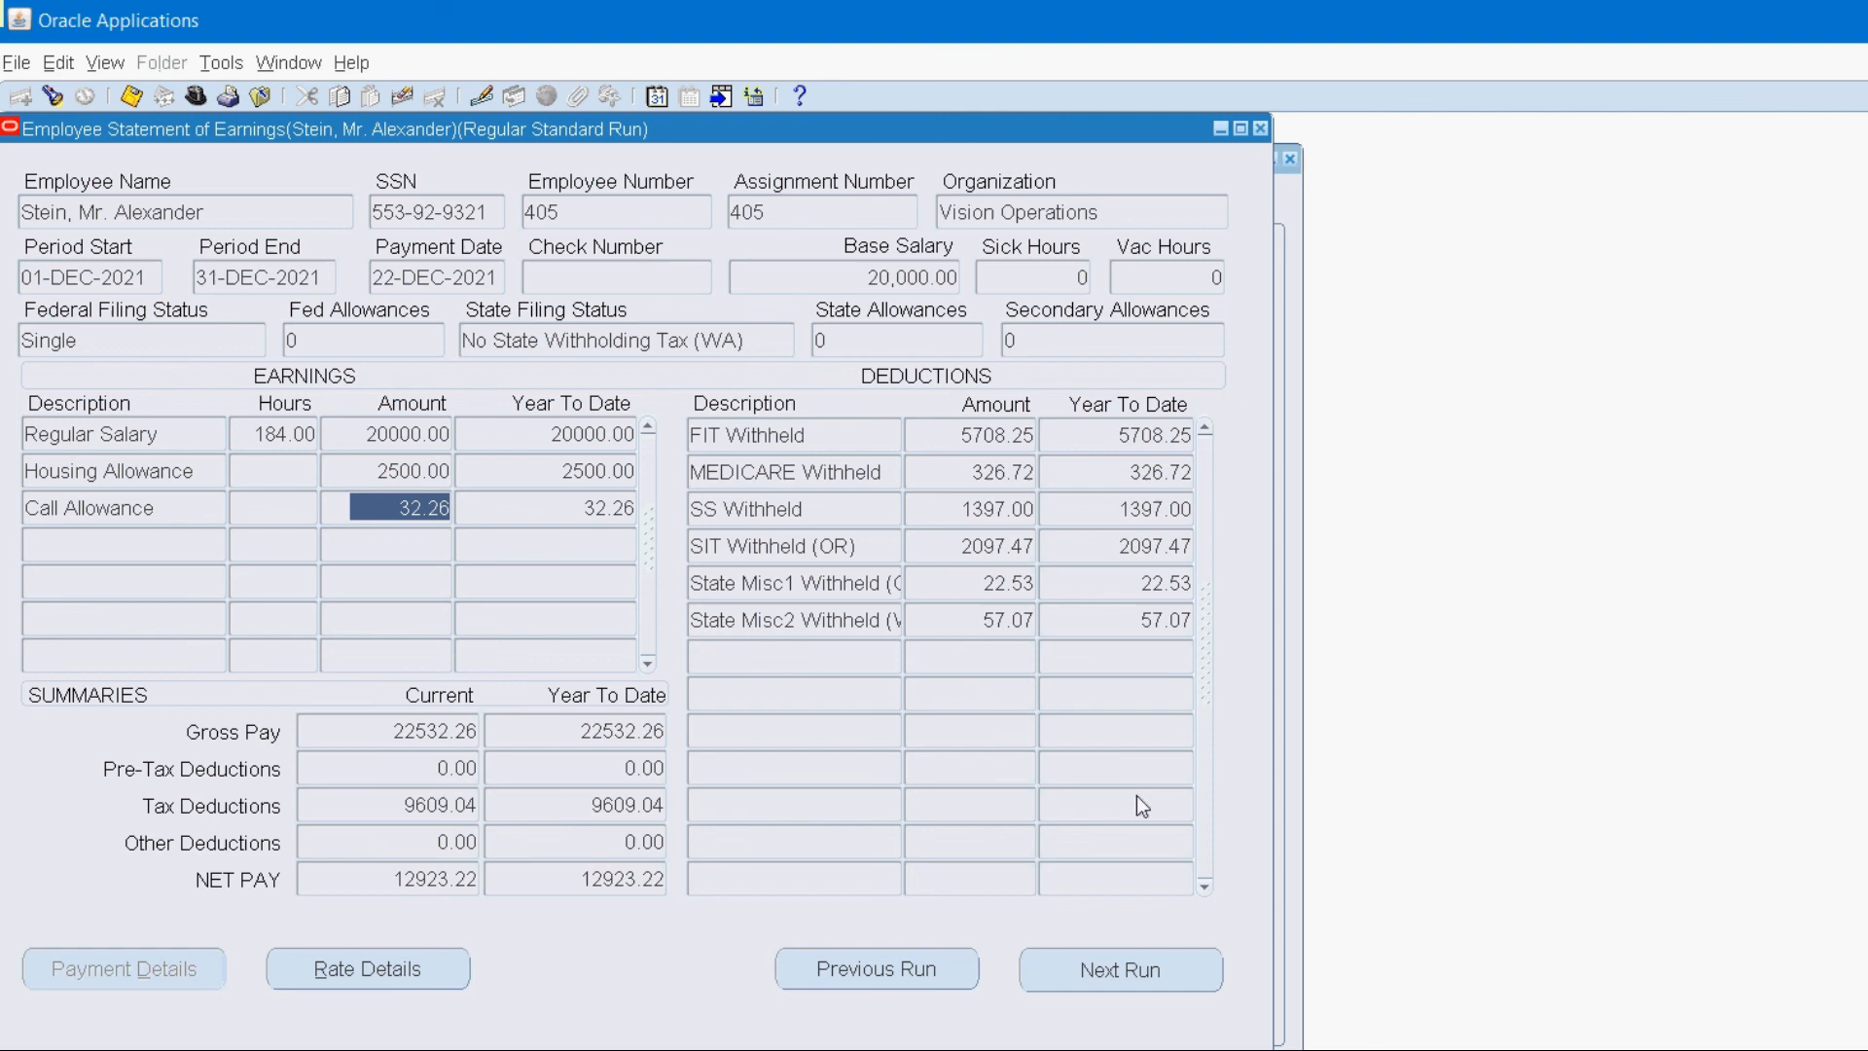
{"action": "key", "text": "F8"}
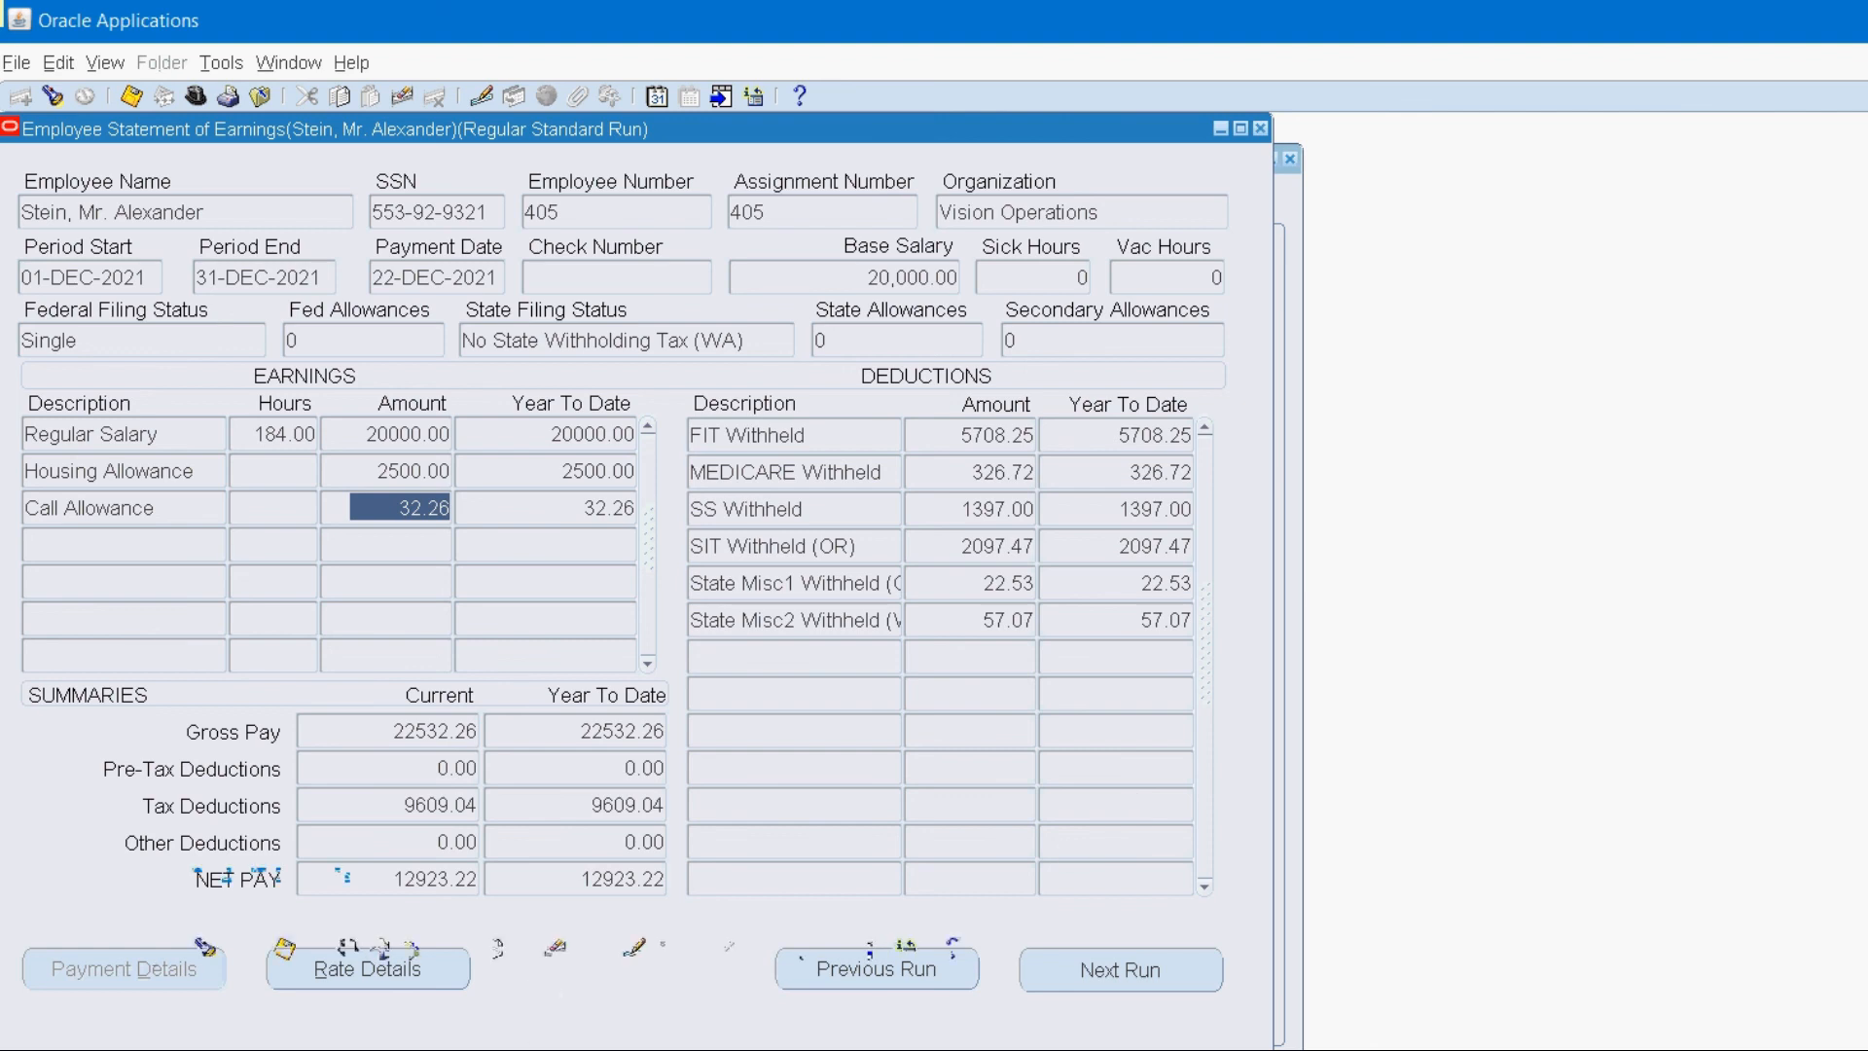